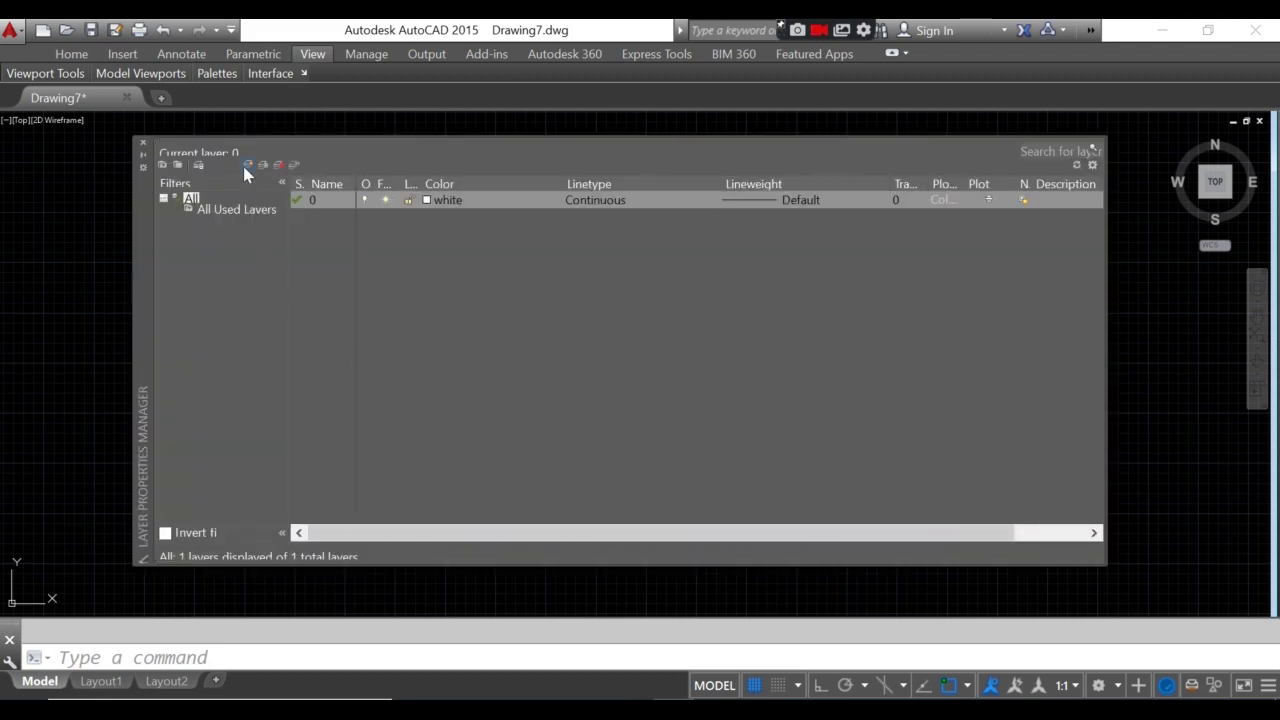
- Create a layer named PAPER, make it the current layer, and close the layer manager
{"action": "key", "text": "alt+n"}
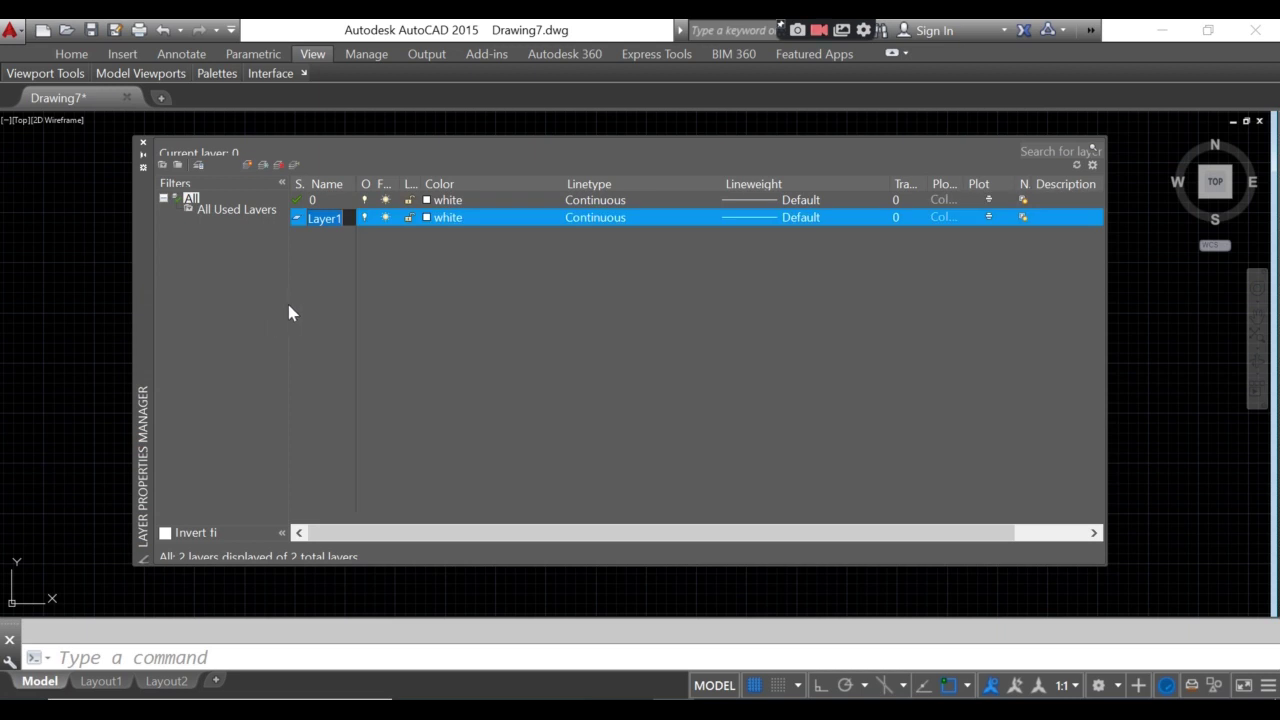
{"action": "type", "text": "PAPER"}
{"action": "key", "text": "Return"}
{"action": "key", "text": "BackSpace"}
{"action": "key", "text": "BackSpace"}
{"action": "key", "text": "BackSpace"}
{"action": "key", "text": "BackSpace"}
{"action": "key", "text": "BackSpace"}
{"action": "double_click", "coordinate": [297, 222]}
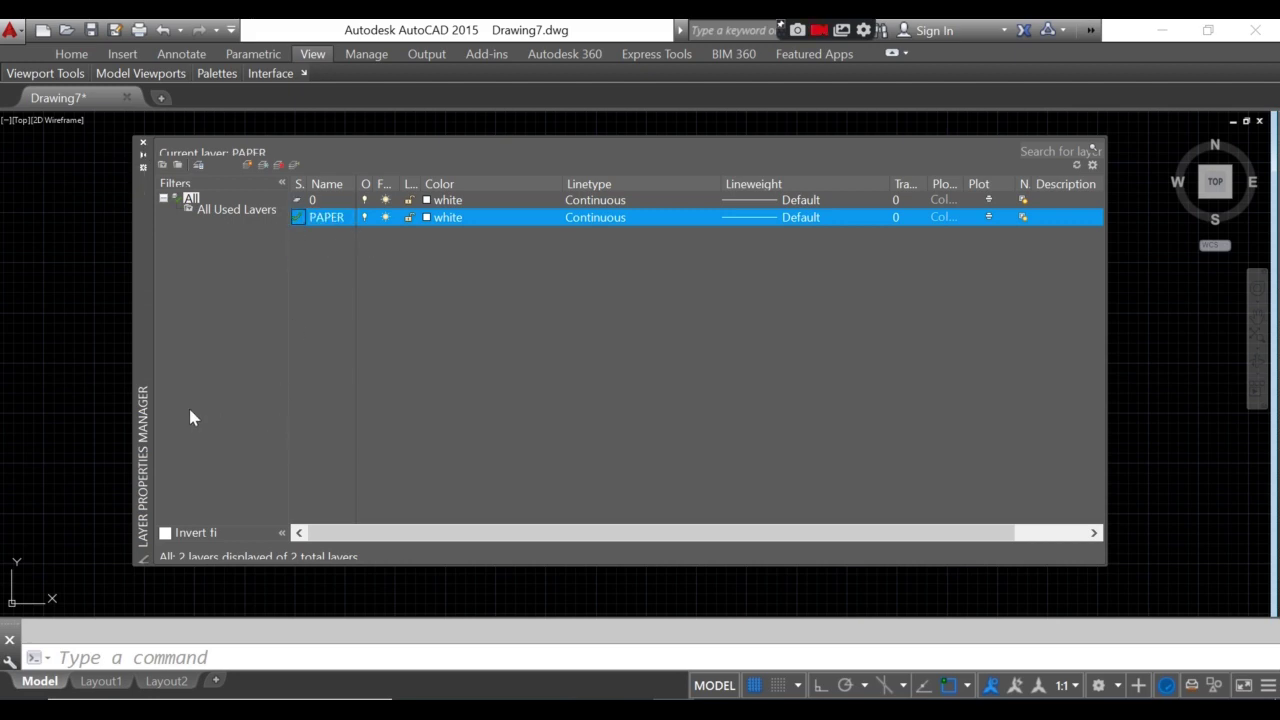
{"action": "left_click", "coordinate": [142, 142]}
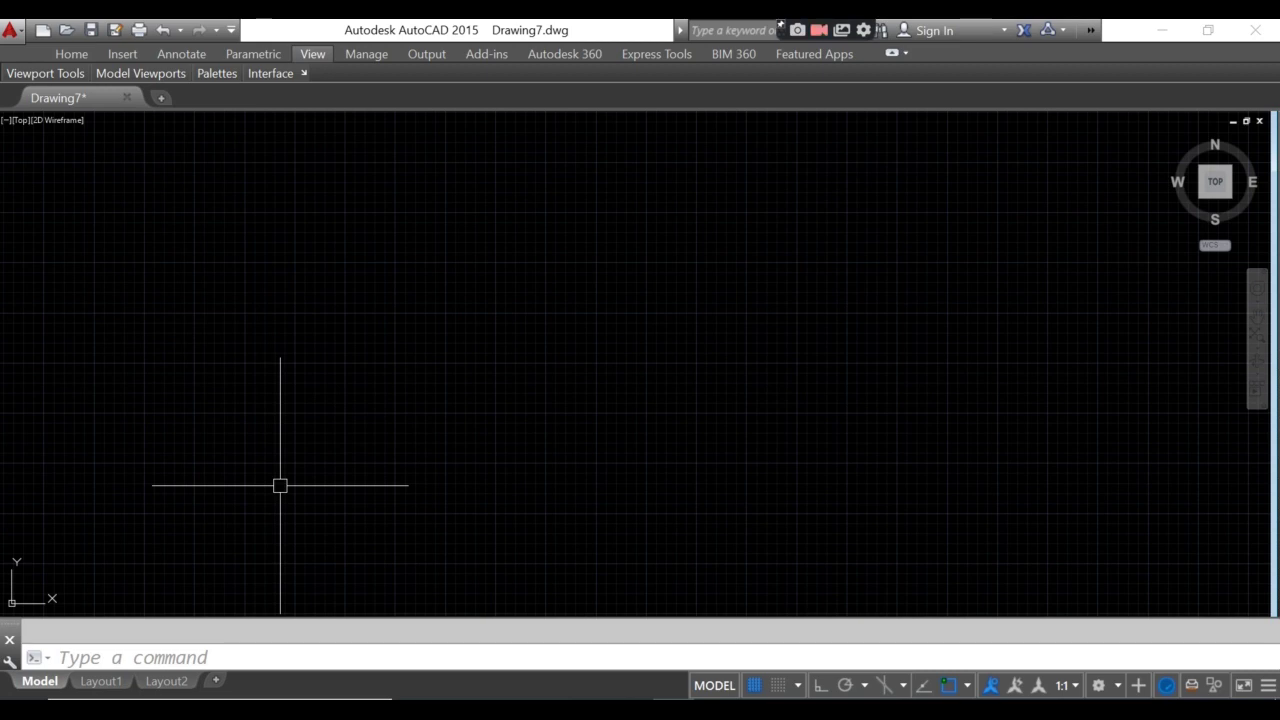
{"action": "type", "text": "PL"}
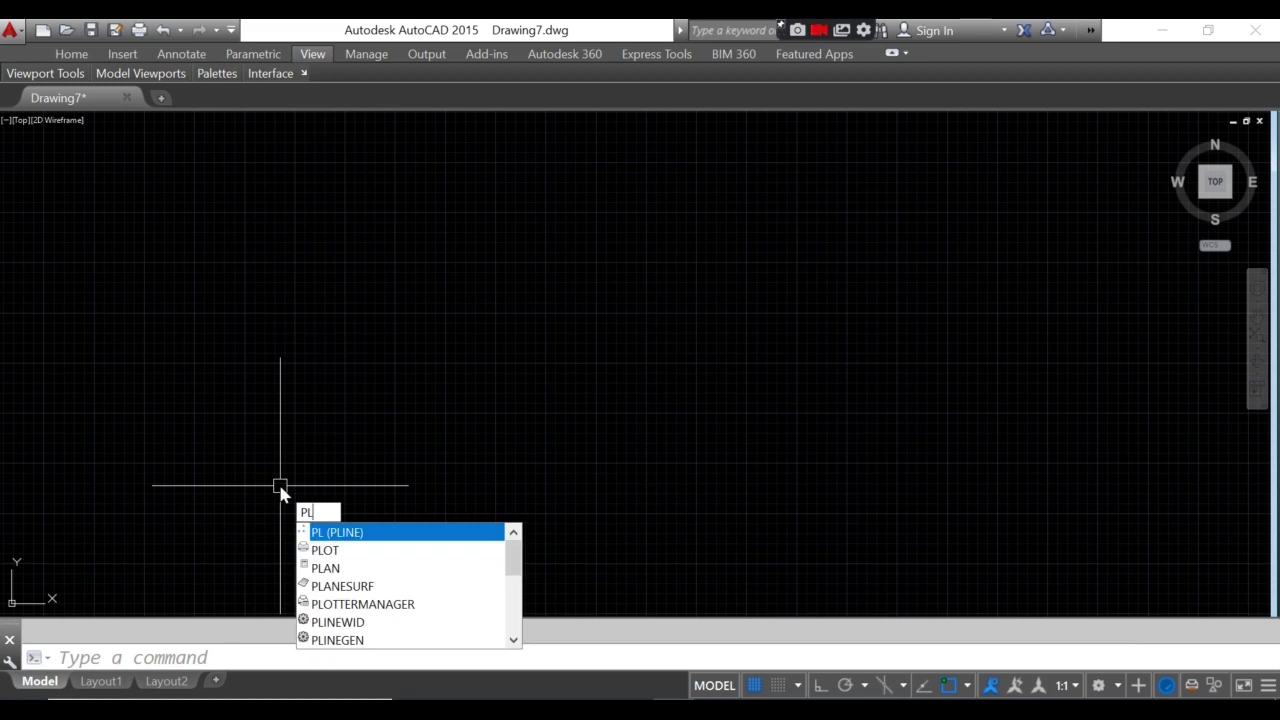
{"action": "key", "text": "Return"}
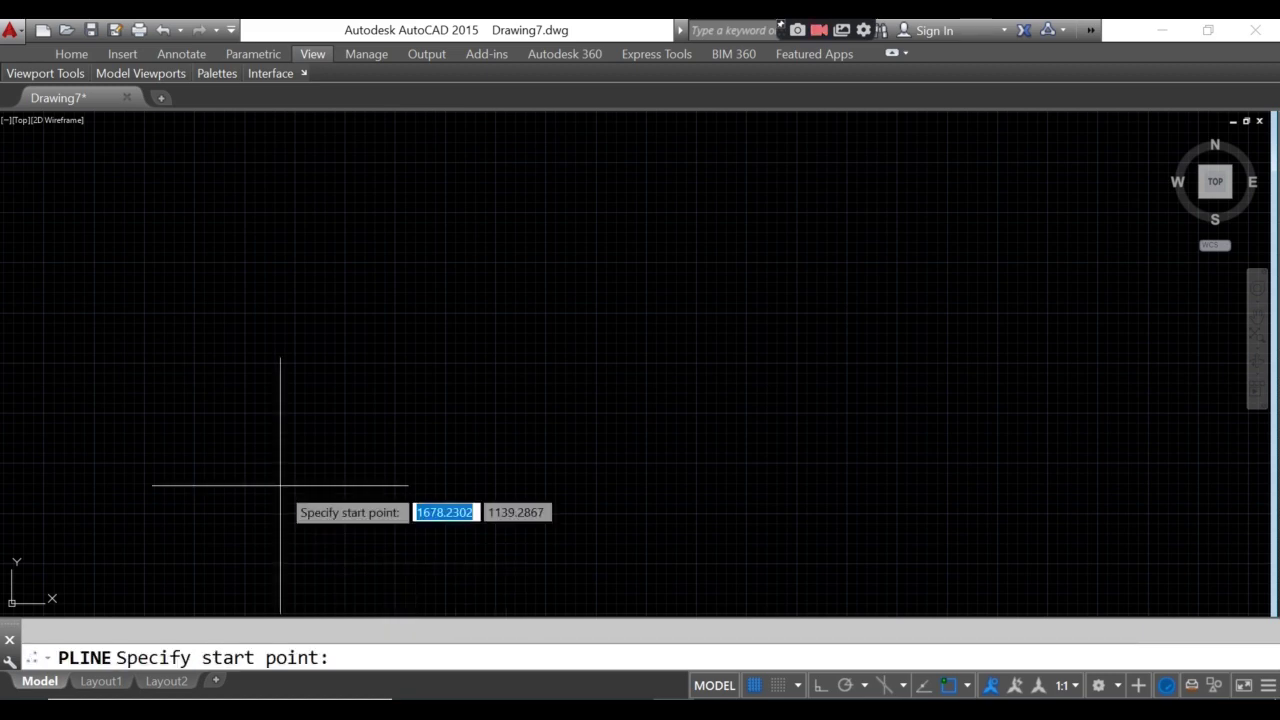
{"action": "left_click", "coordinate": [224, 177]}
{"action": "middle_click_drag", "start_coordinate": [626, 312], "coordinate": [643, 365]}
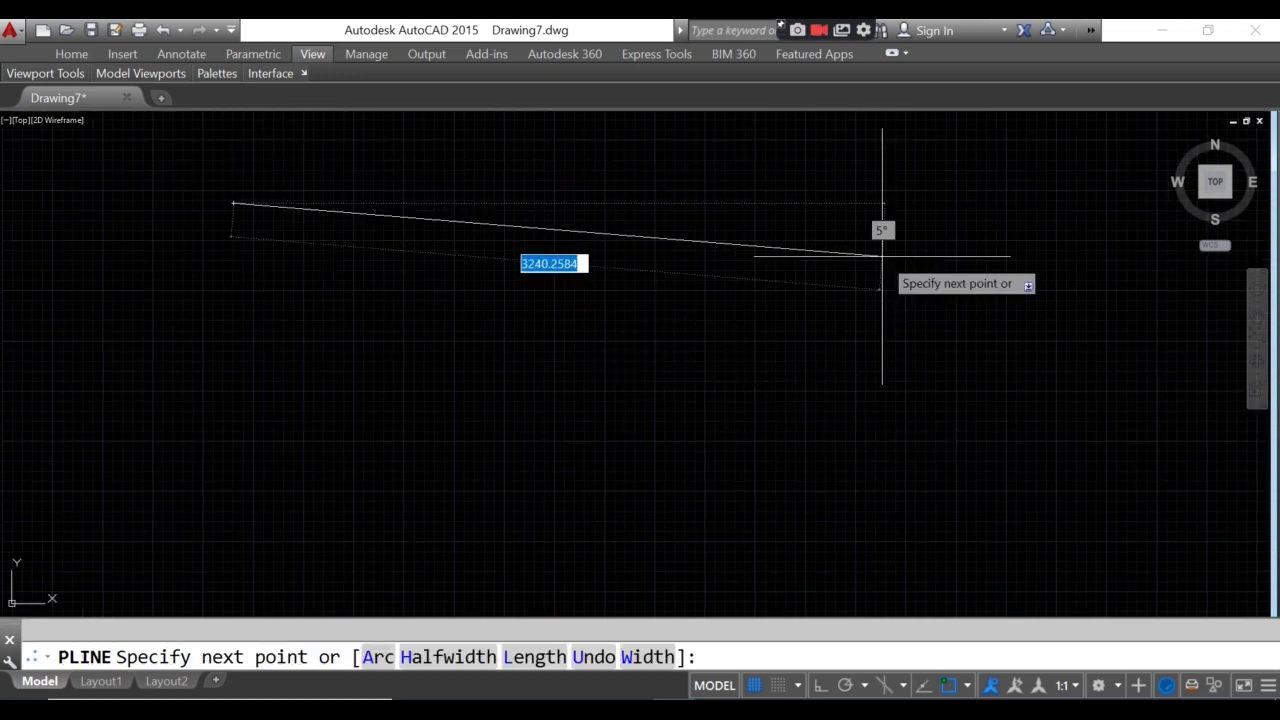
{"action": "key", "text": "F8"}
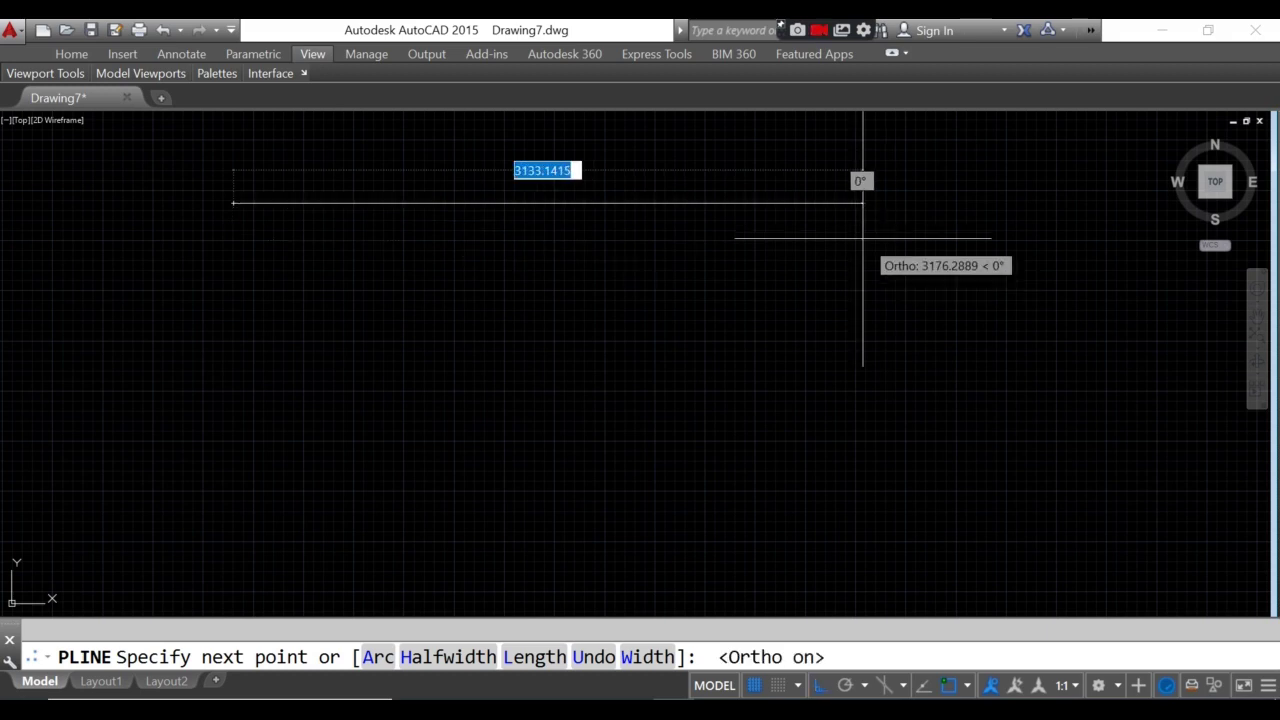
{"action": "scroll", "coordinate": [861, 340], "scroll_direction": "down", "scroll_amount": 2}
{"action": "middle_click_drag", "start_coordinate": [856, 341], "coordinate": [377, 304]}
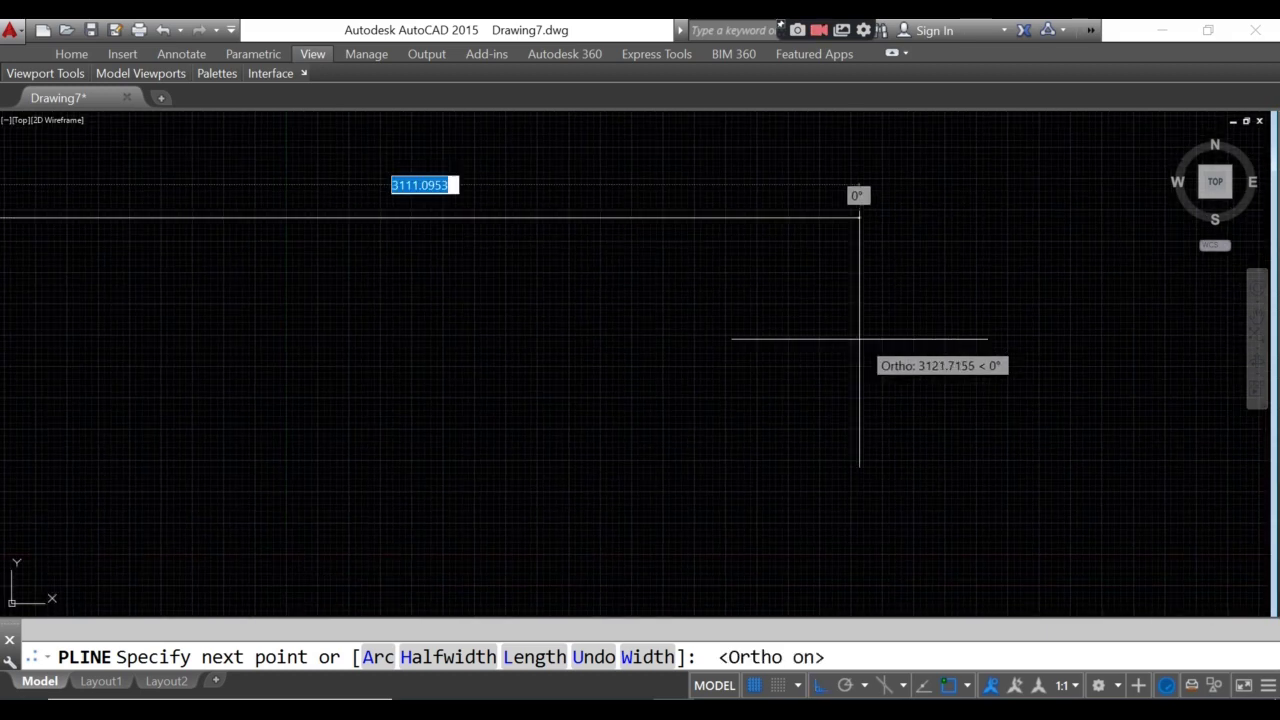
{"action": "middle_click_drag", "start_coordinate": [727, 310], "coordinate": [814, 317]}
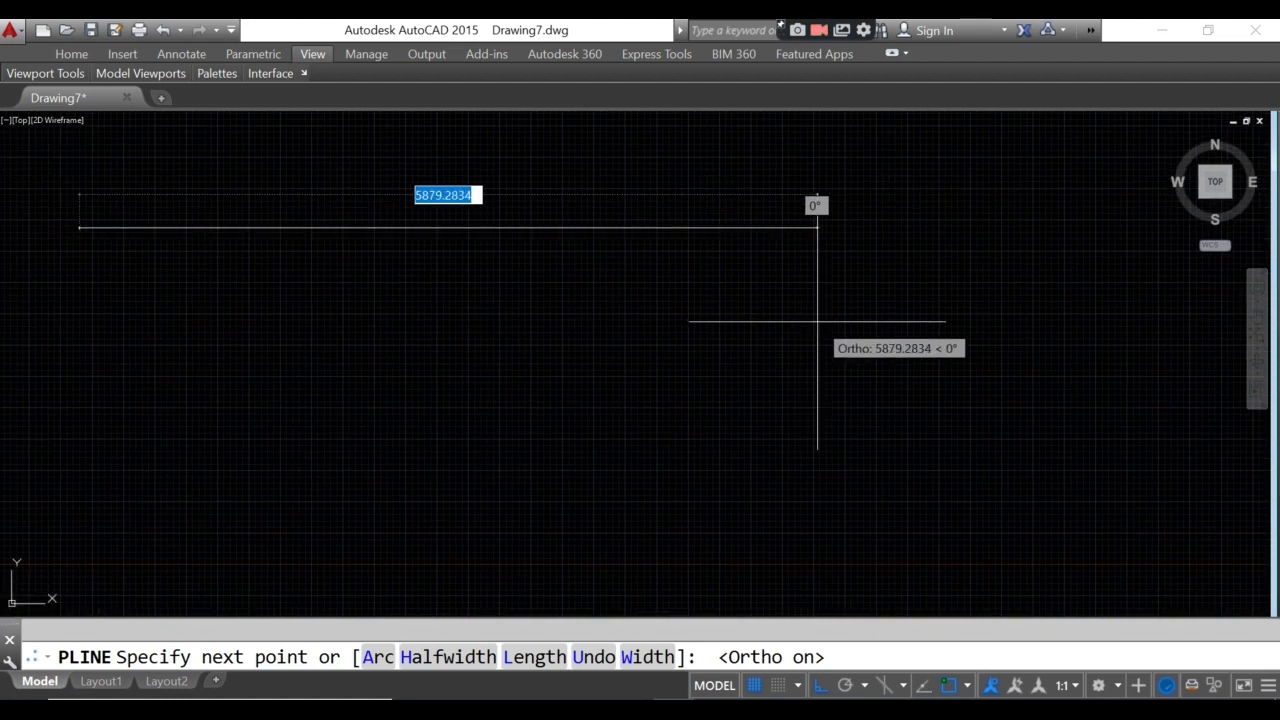
{"action": "type", "text": "29700"}
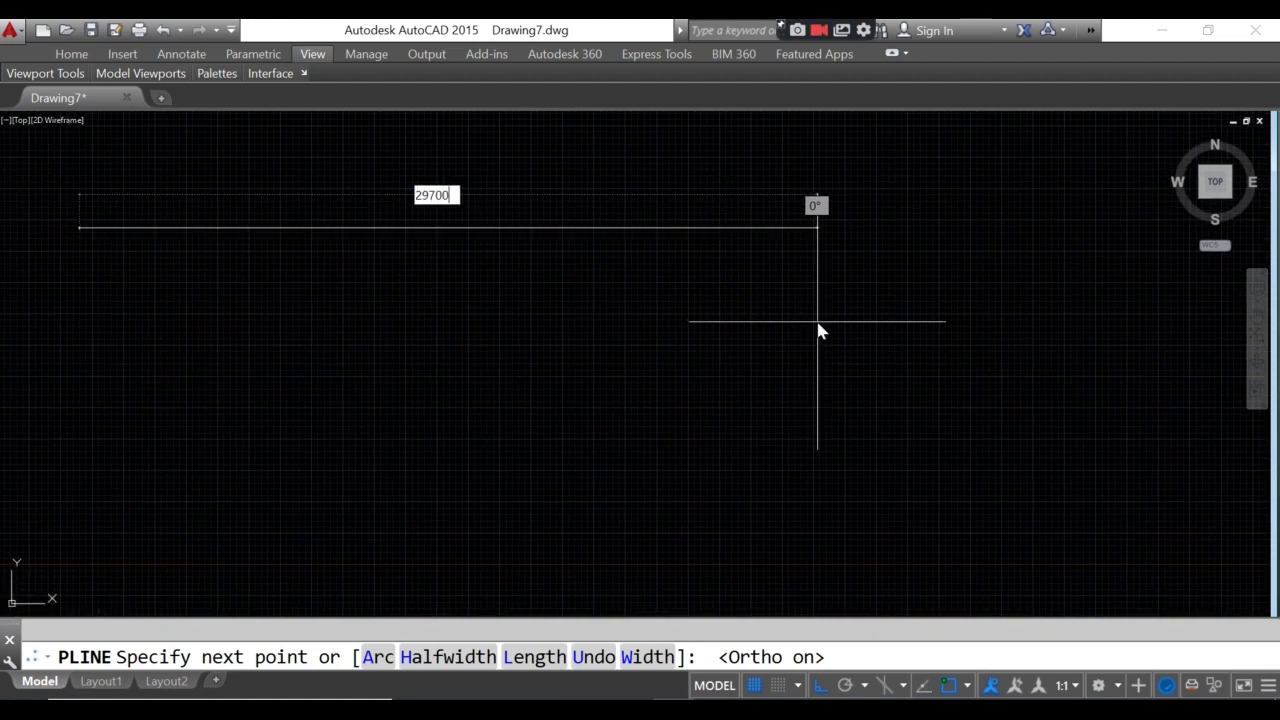
{"action": "key", "text": "Return"}
{"action": "scroll", "coordinate": [820, 330], "scroll_direction": "down", "scroll_amount": 5}
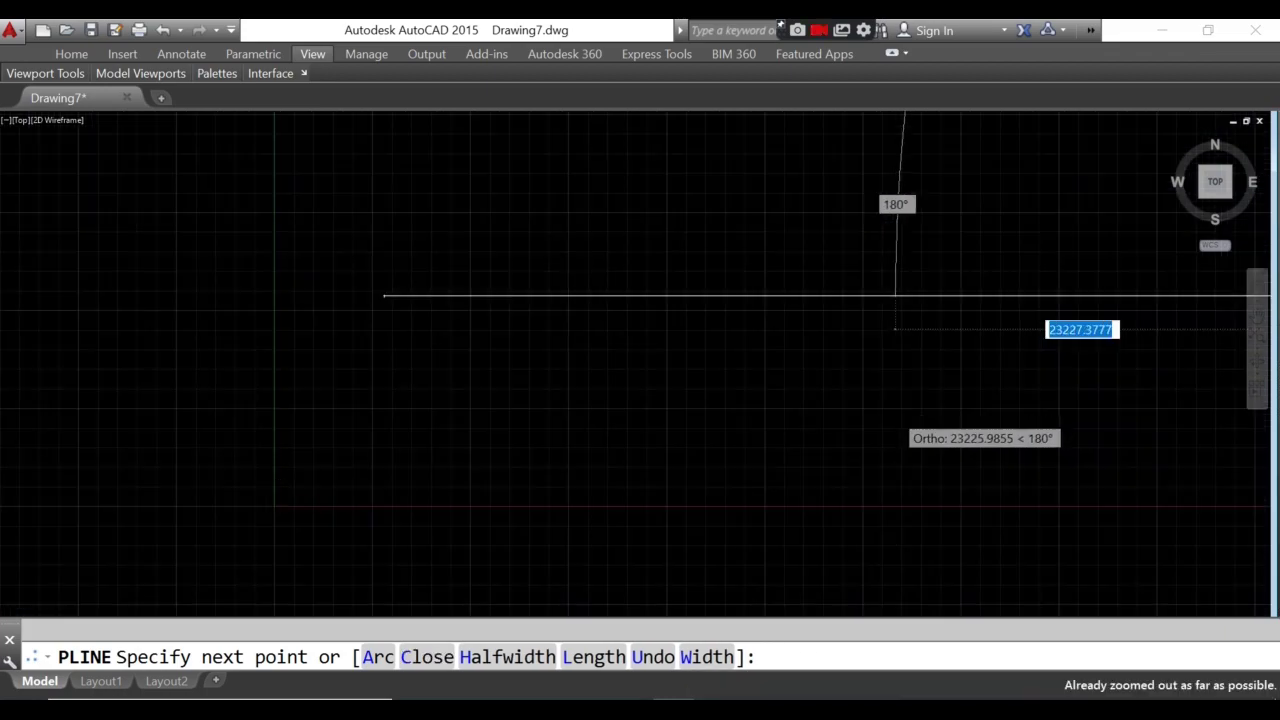
{"action": "mouse_move", "coordinate": [930, 427]}
{"action": "middle_mouse_down"}
{"action": "mouse_move", "coordinate": [311, 308]}
{"action": "mouse_move", "coordinate": [631, 314]}
{"action": "mouse_move", "coordinate": [723, 427]}
{"action": "mouse_move", "coordinate": [709, 423]}
{"action": "mouse_move", "coordinate": [700, 381]}
{"action": "middle_mouse_up"}
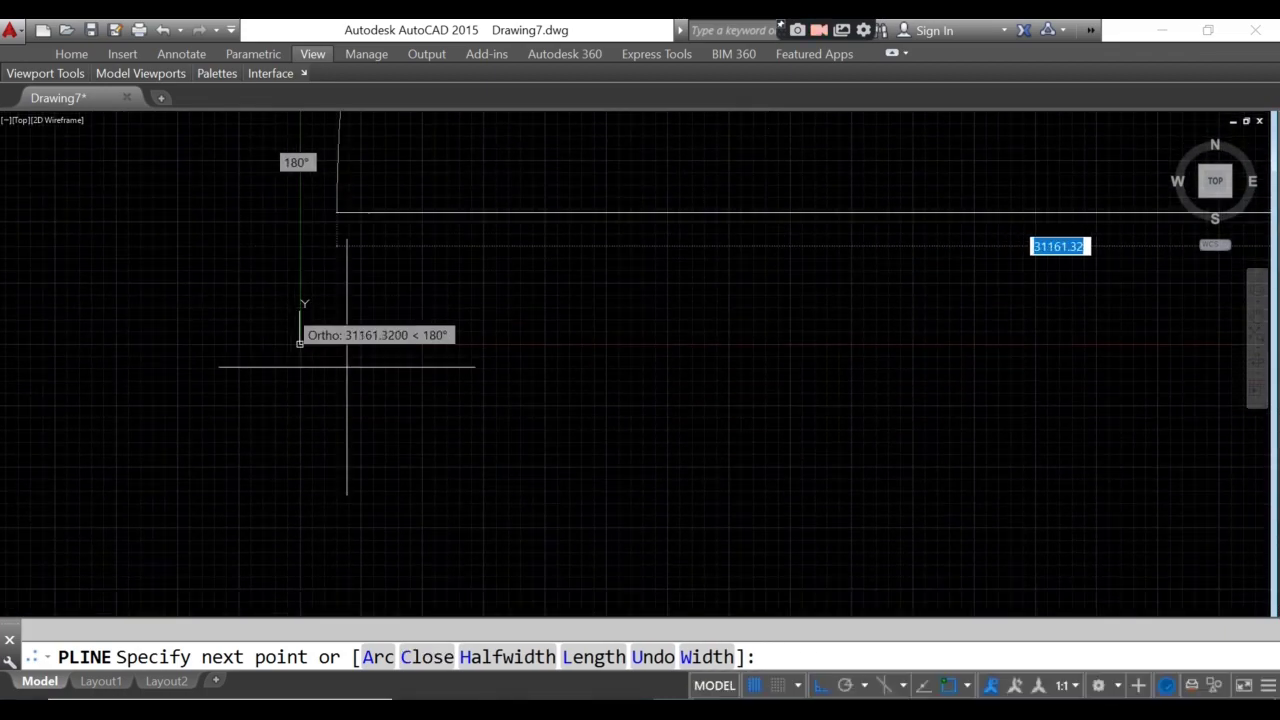
{"action": "key", "text": "Escape"}
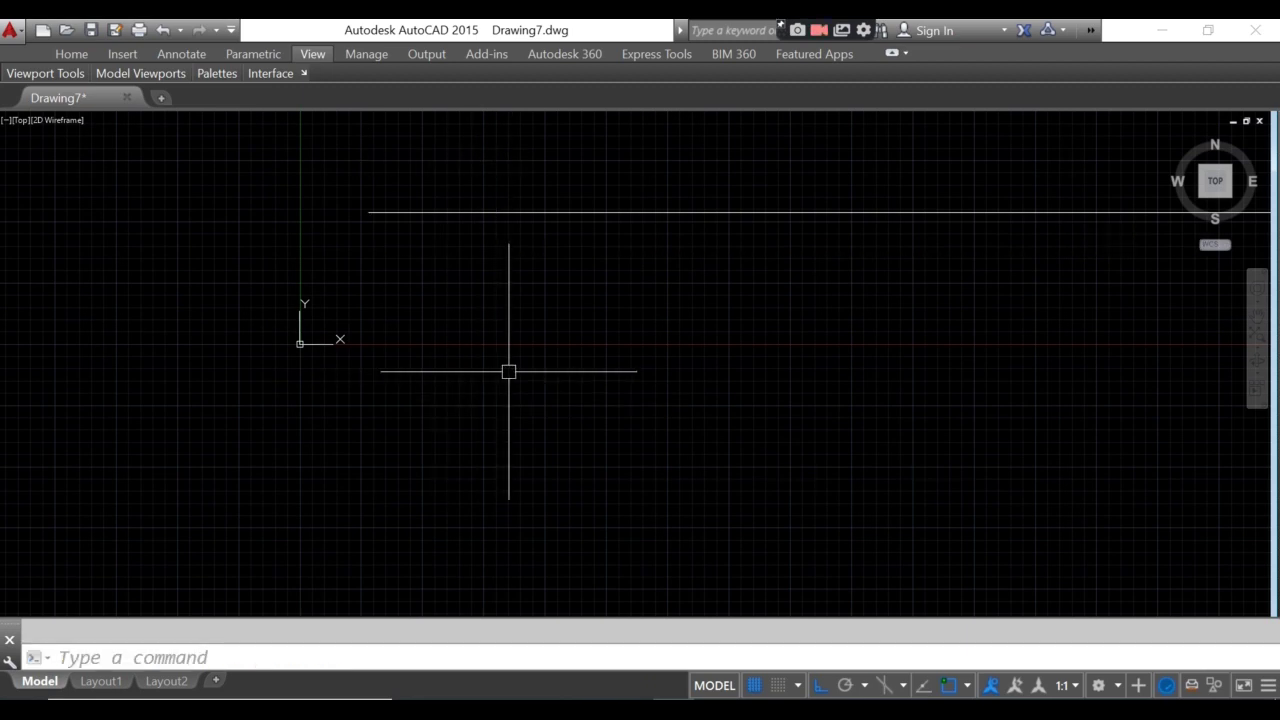
{"action": "middle_click_drag", "start_coordinate": [508, 371], "coordinate": [394, 360]}
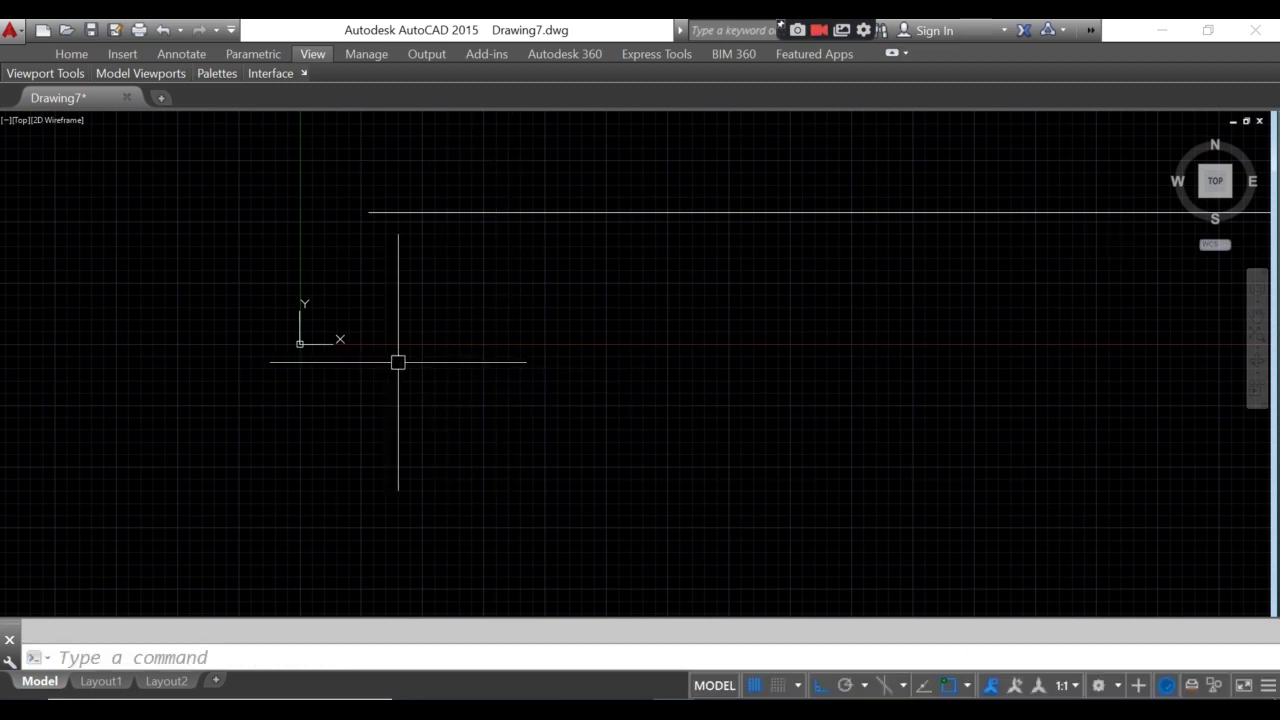
{"action": "scroll", "coordinate": [417, 357], "scroll_direction": "down", "scroll_amount": 5}
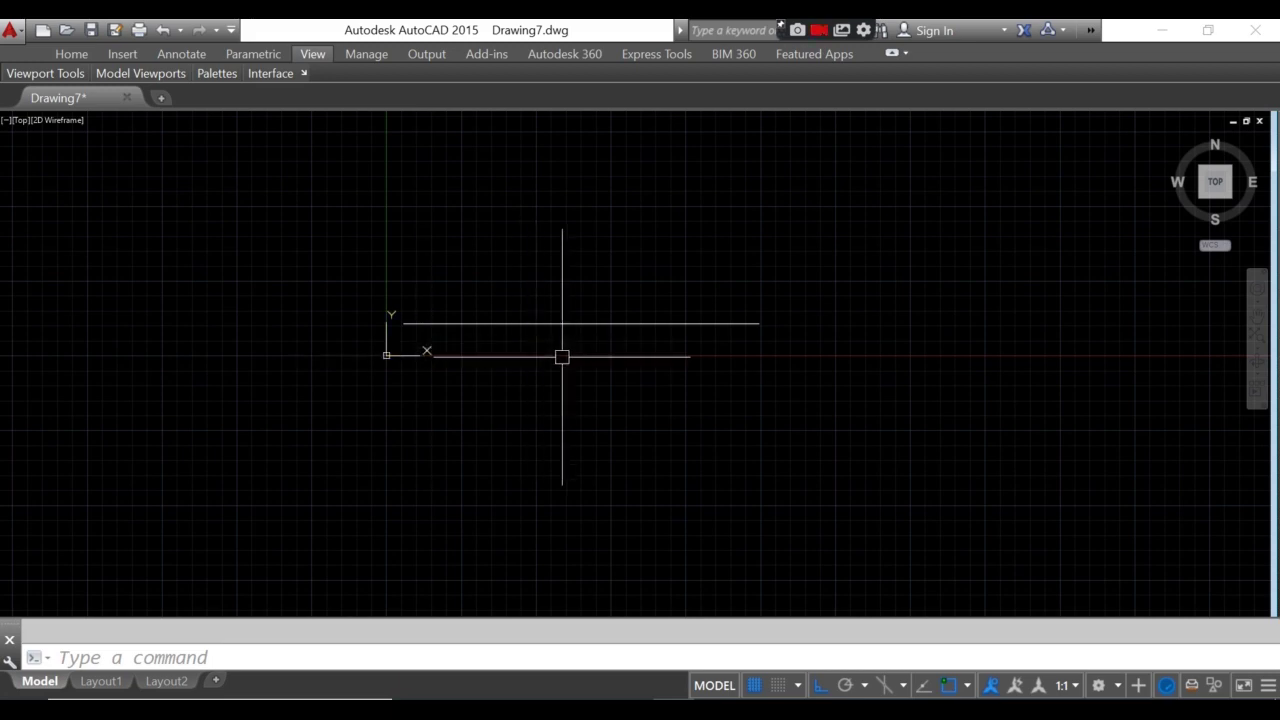
{"action": "scroll", "coordinate": [563, 354], "scroll_direction": "up", "scroll_amount": 3}
{"action": "type", "text": "R"}
{"action": "key", "text": "Return"}
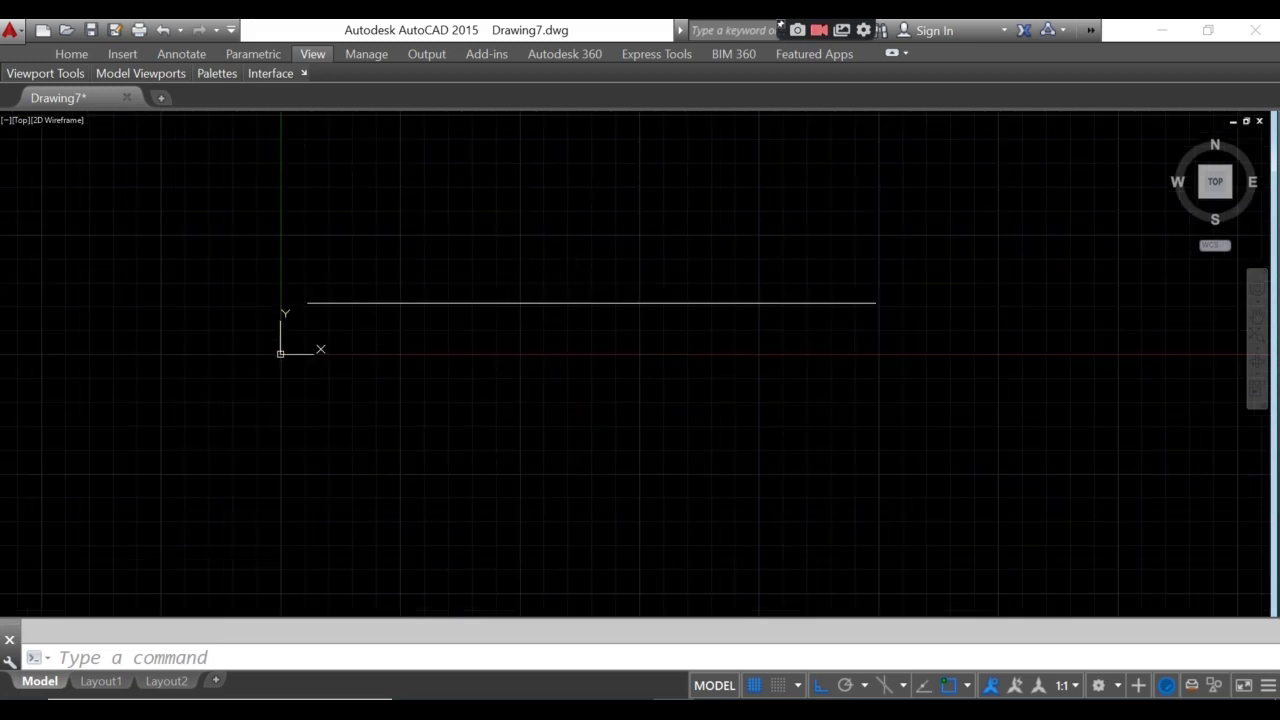
{"action": "scroll", "coordinate": [508, 314], "scroll_direction": "down", "scroll_amount": 2}
{"action": "scroll", "coordinate": [497, 283], "scroll_direction": "up", "scroll_amount": 2}
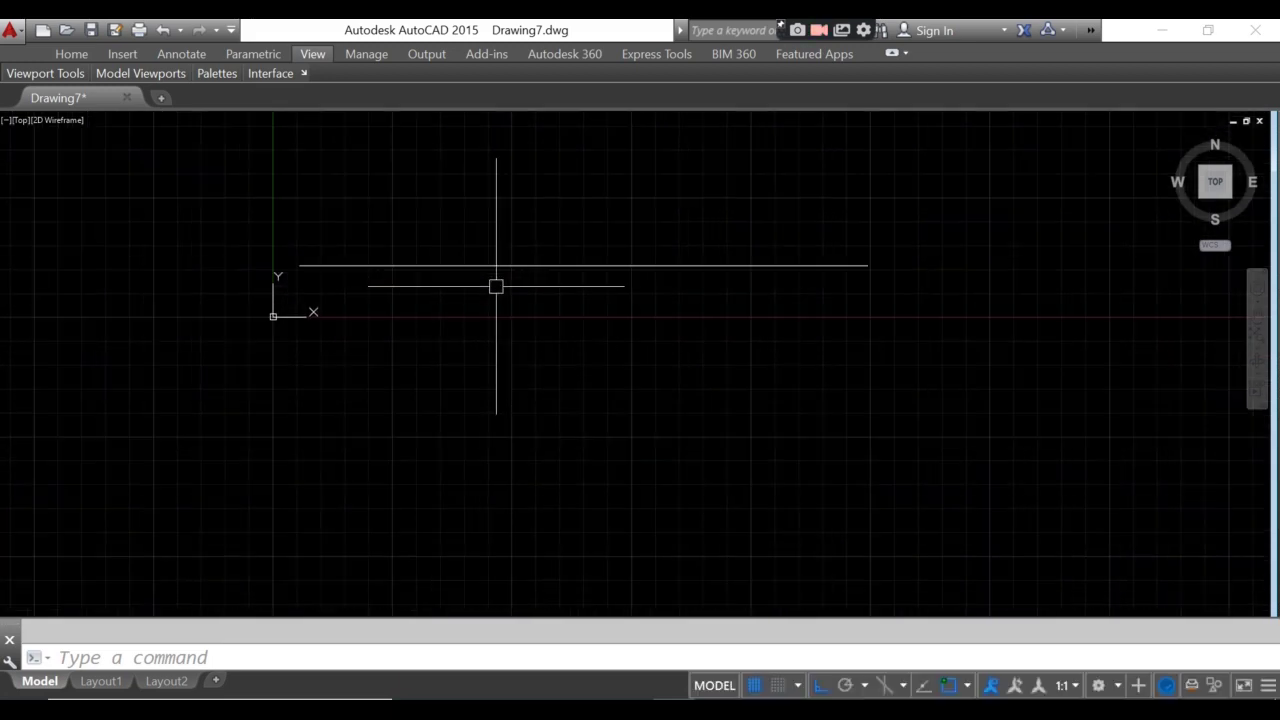
{"action": "left_click", "coordinate": [494, 266]}
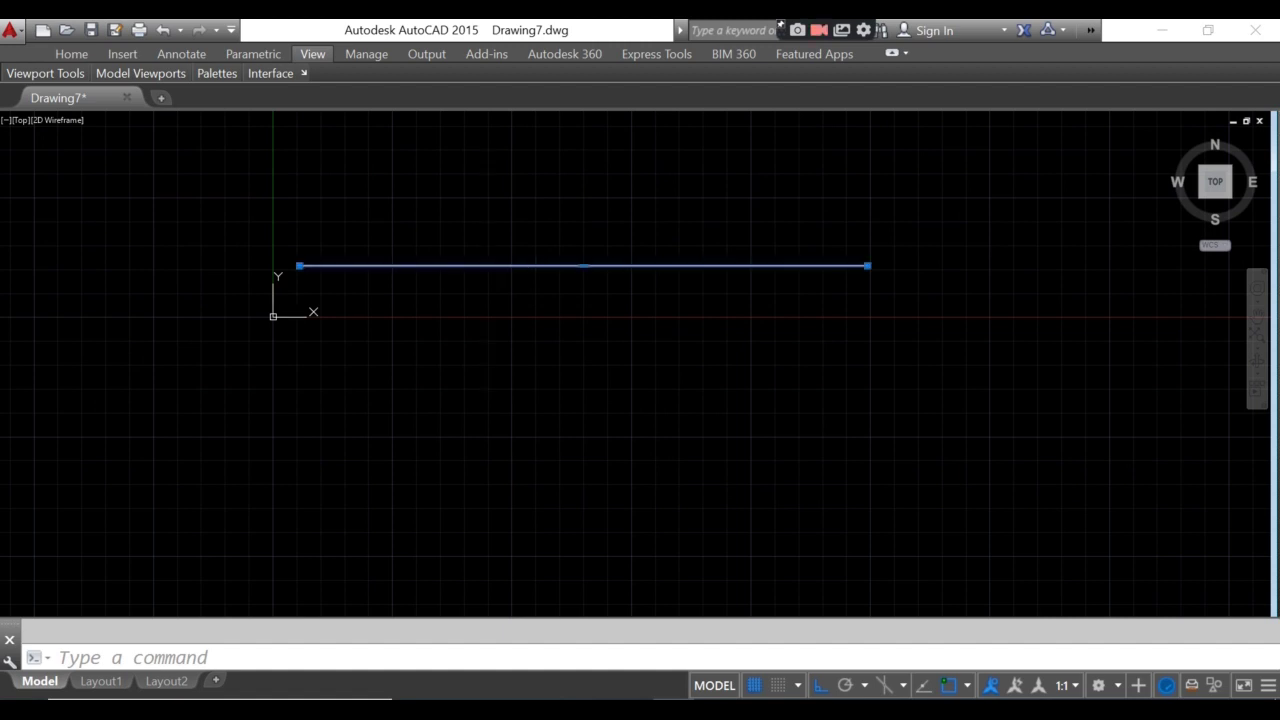
{"action": "key", "text": "Delete"}
- Start a polyline and draw its 29700 top edge and 21000 vertical edge
{"action": "type", "text": "pl"}
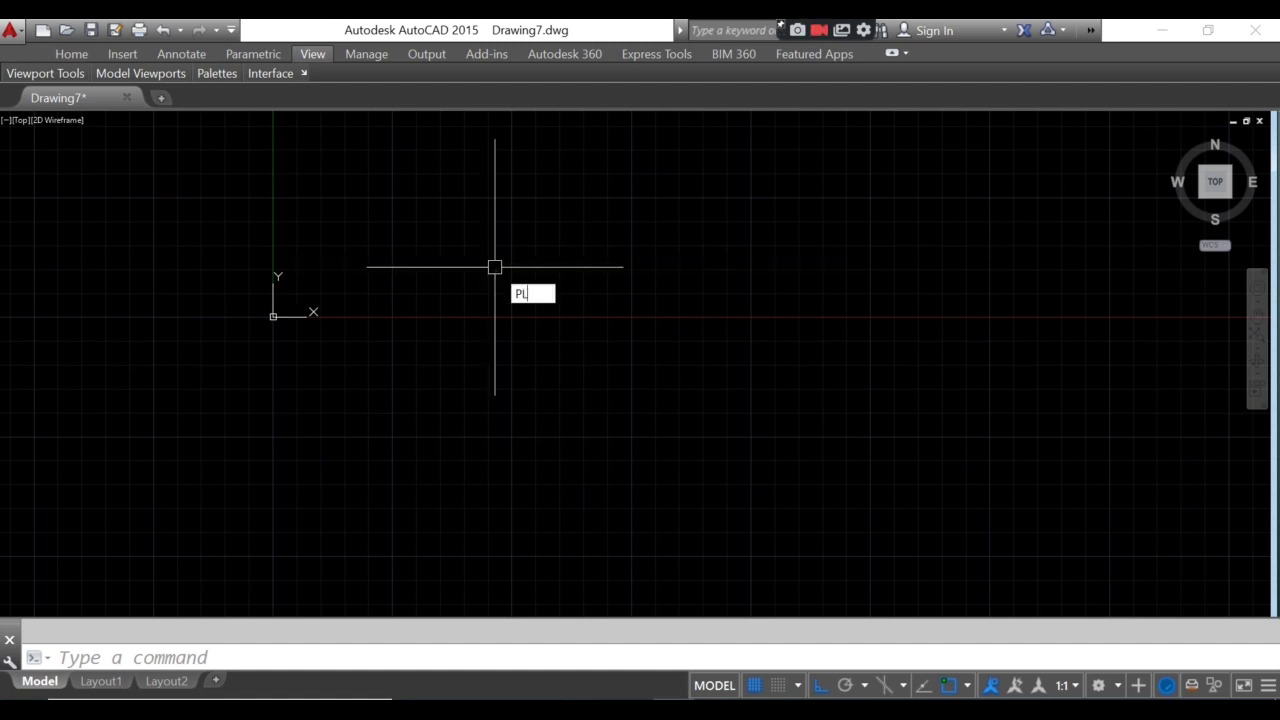
{"action": "key", "text": "Return"}
{"action": "left_click", "coordinate": [188, 176]}
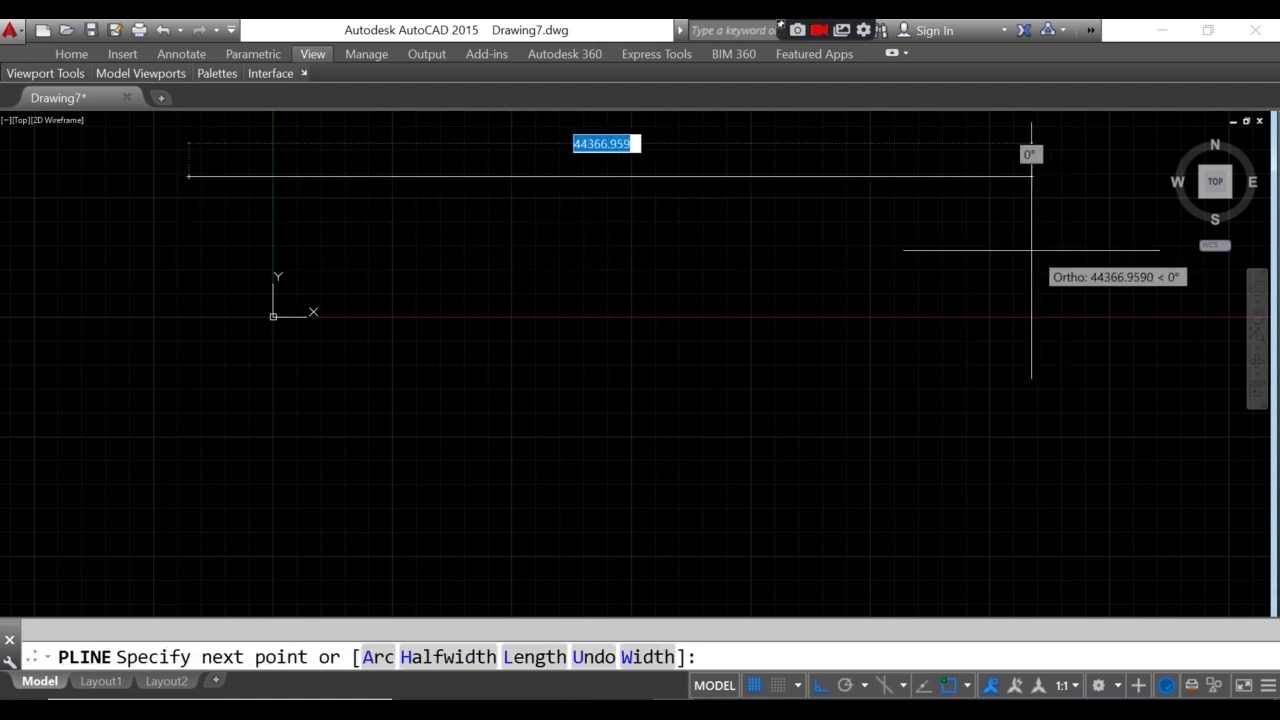
{"action": "type", "text": "29700"}
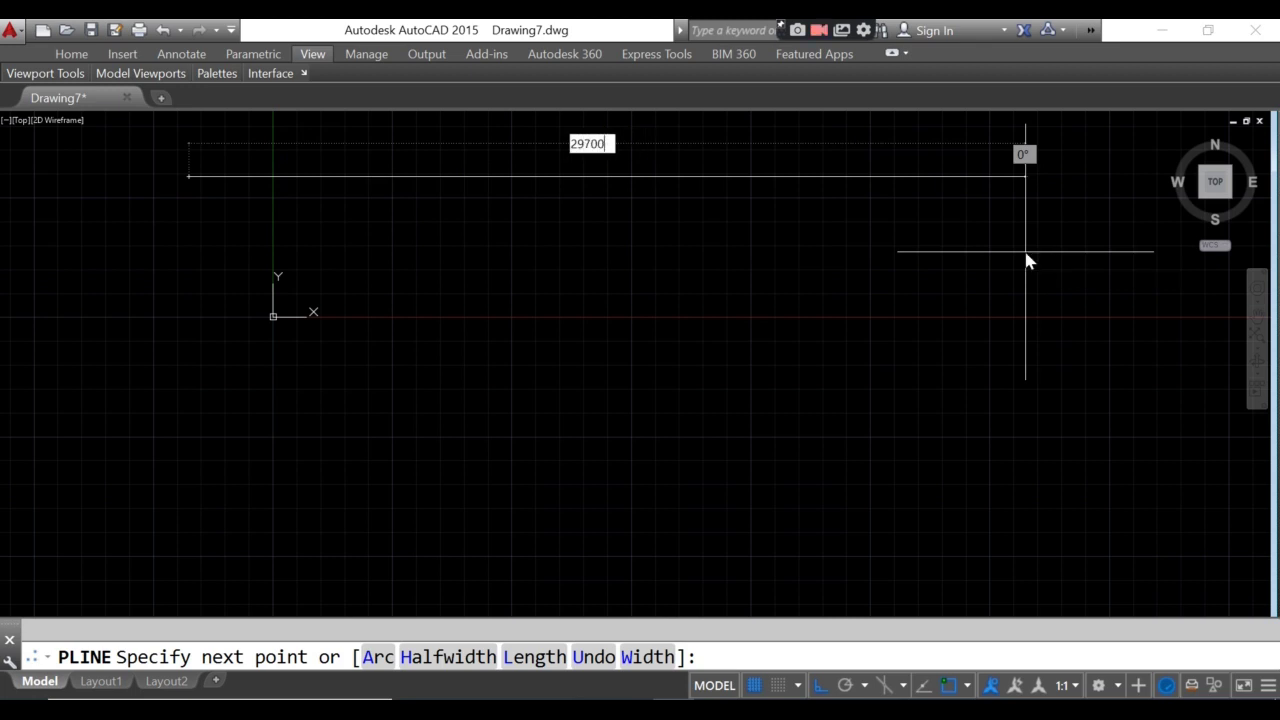
{"action": "key", "text": "Return"}
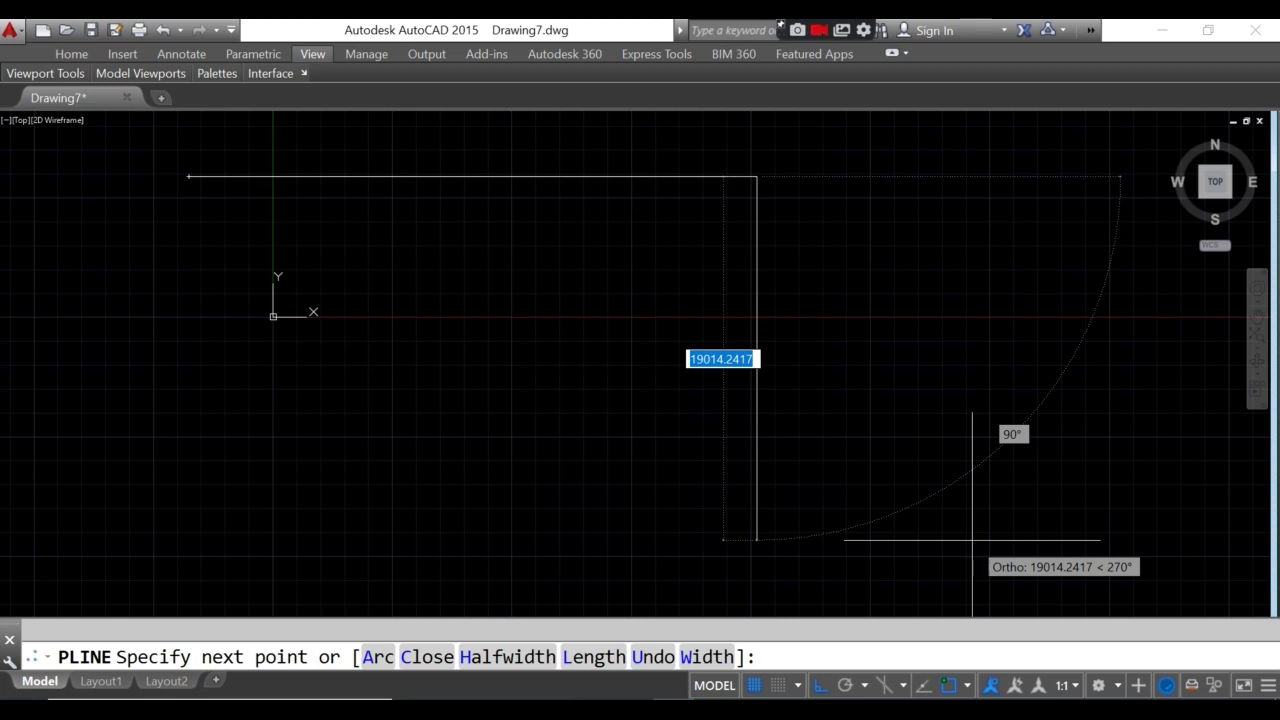
{"action": "type", "text": "21000"}
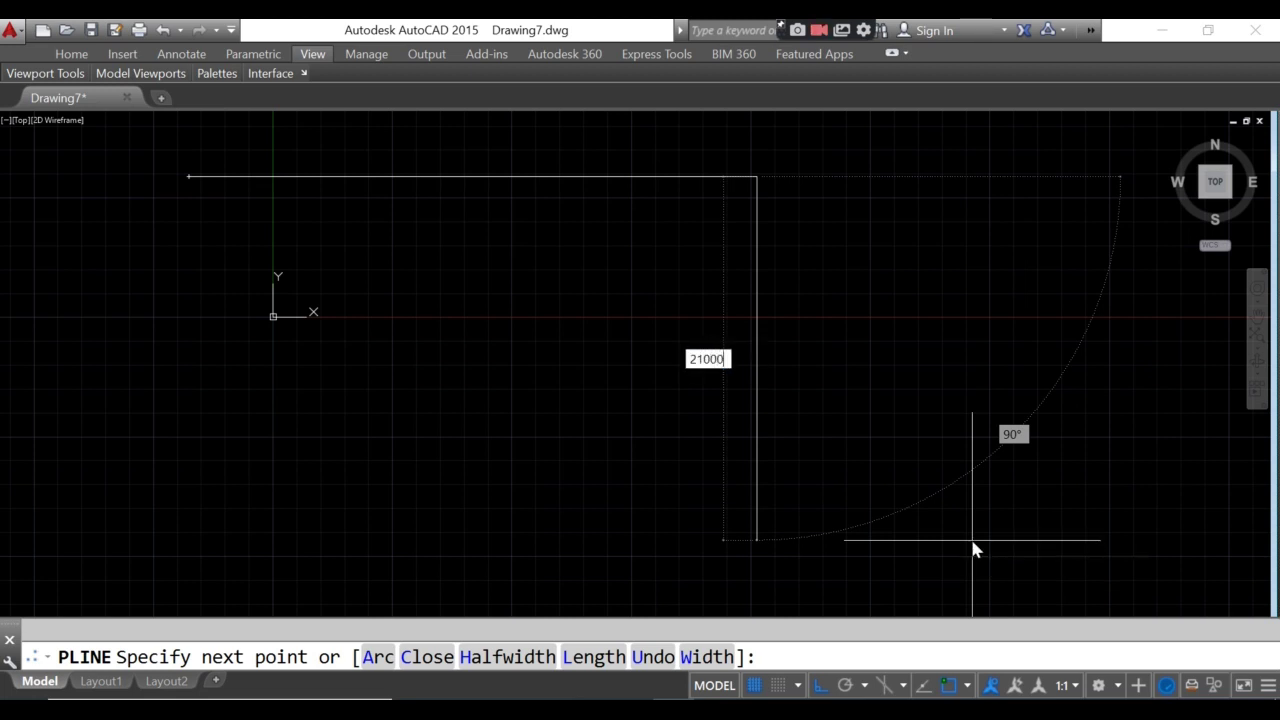
{"action": "key", "text": "Return"}
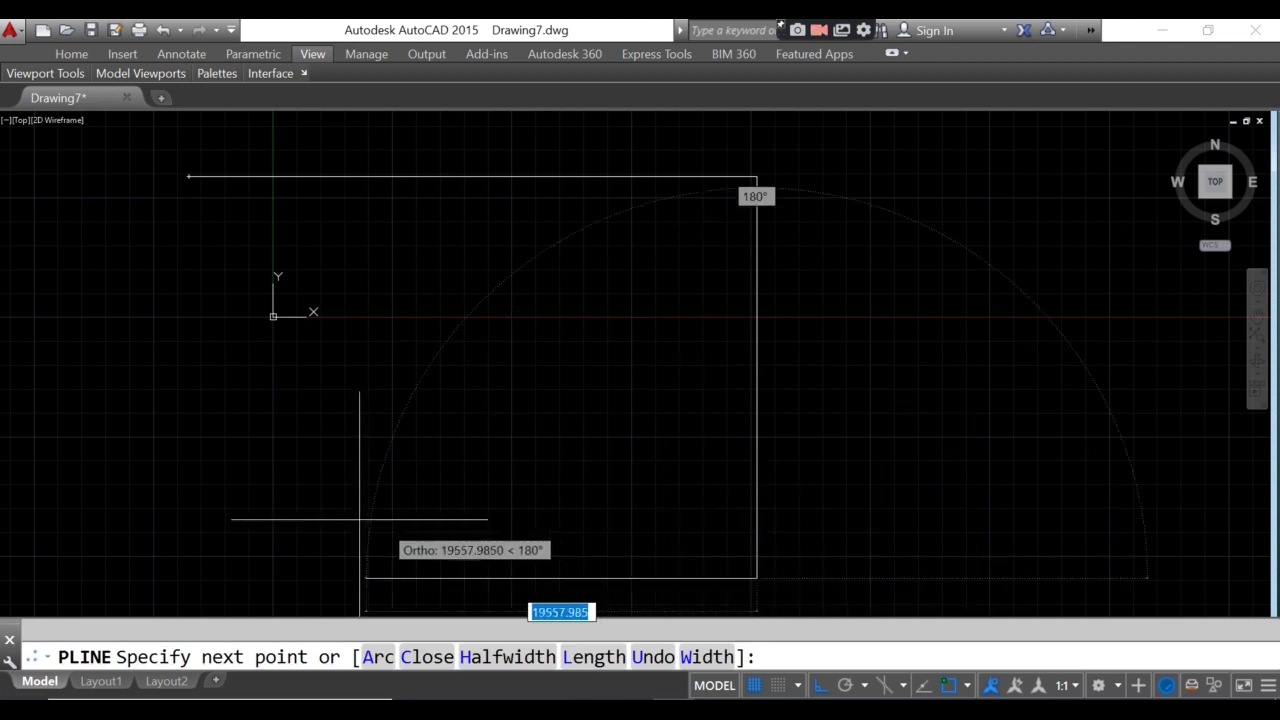
- Draw the 29700 bottom edge and close the polyline into the sheet rectangle
{"action": "type", "text": "297"}
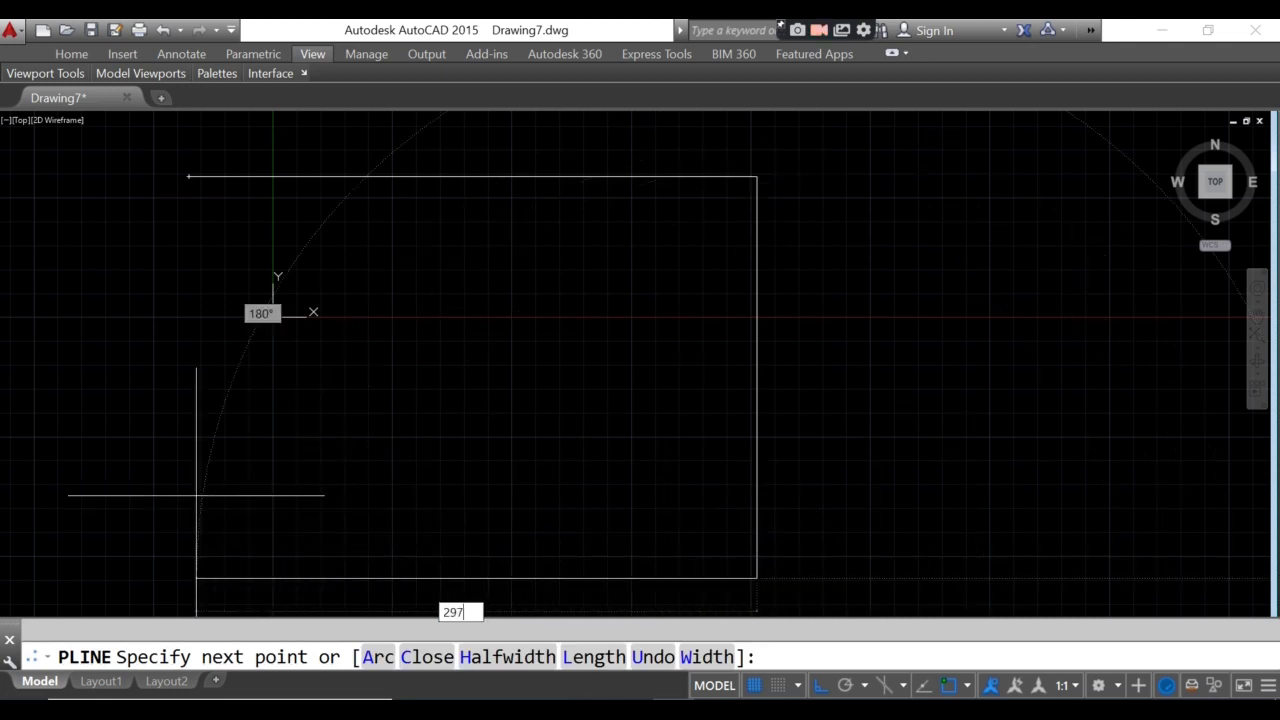
{"action": "type", "text": "00"}
{"action": "key", "text": "Return"}
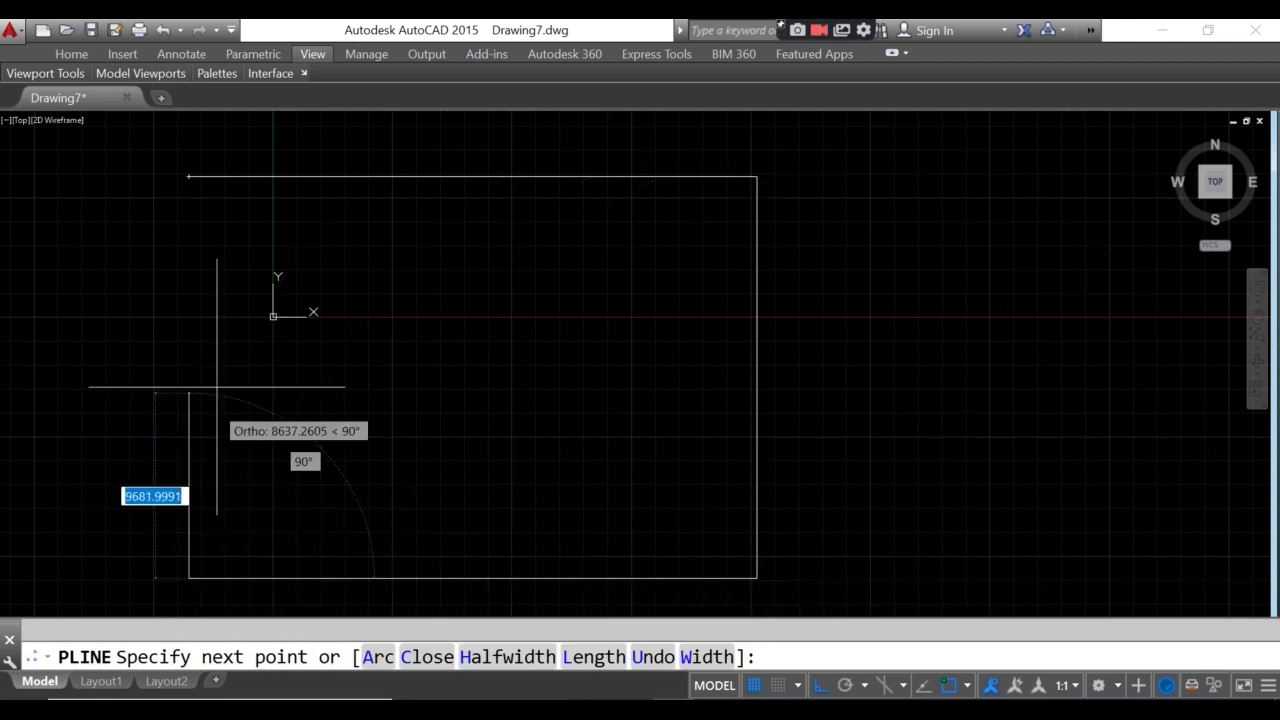
{"action": "type", "text": "c"}
{"action": "key", "text": "Return"}
{"action": "scroll", "coordinate": [217, 357], "scroll_direction": "down", "scroll_amount": 2}
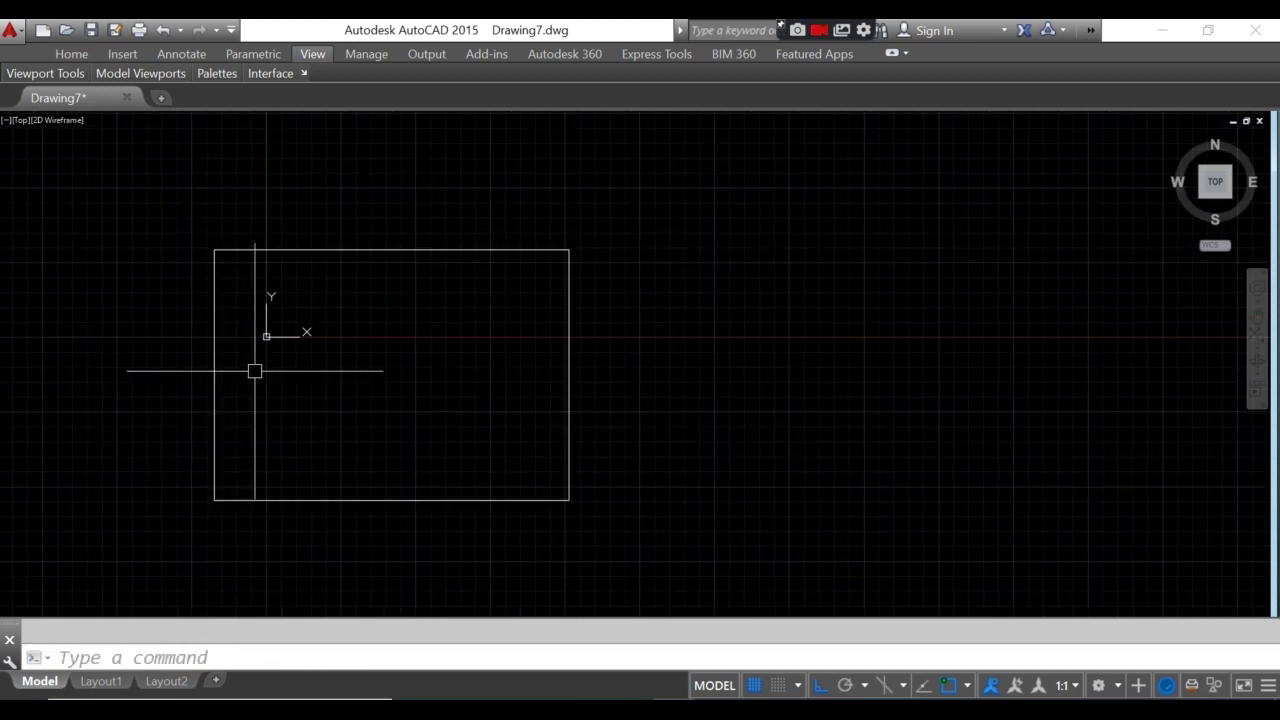
{"action": "middle_click_drag", "start_coordinate": [254, 369], "coordinate": [456, 466]}
{"action": "scroll", "coordinate": [457, 449], "scroll_direction": "up", "scroll_amount": 3}
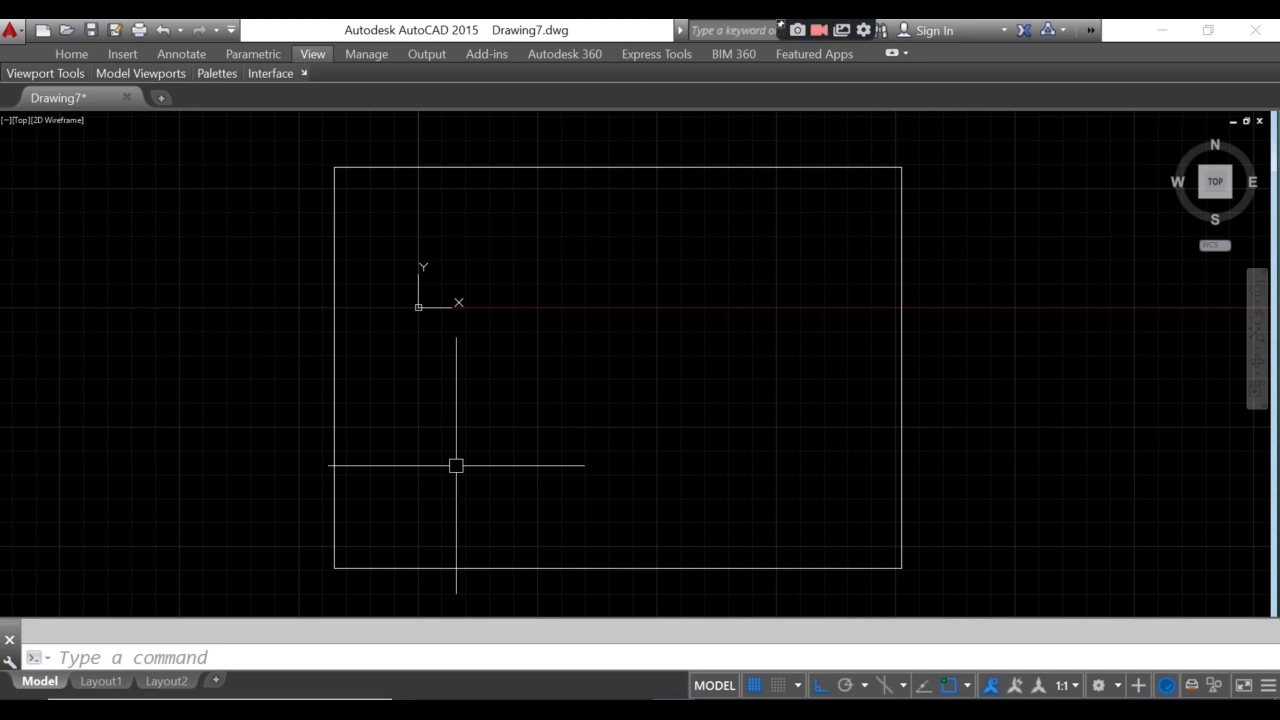
- Create a new layer named BORDER with the colour yellow
{"action": "type", "text": "la"}
{"action": "key", "text": "Return"}
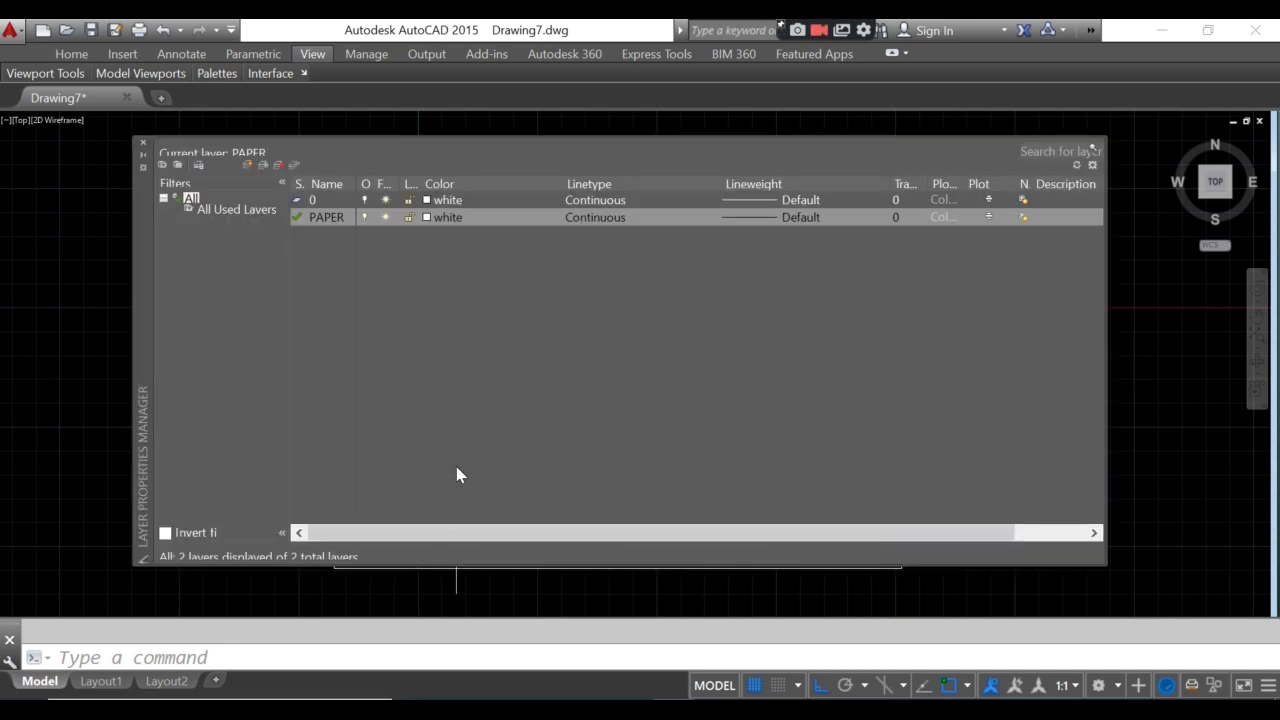
{"action": "left_click", "coordinate": [247, 166]}
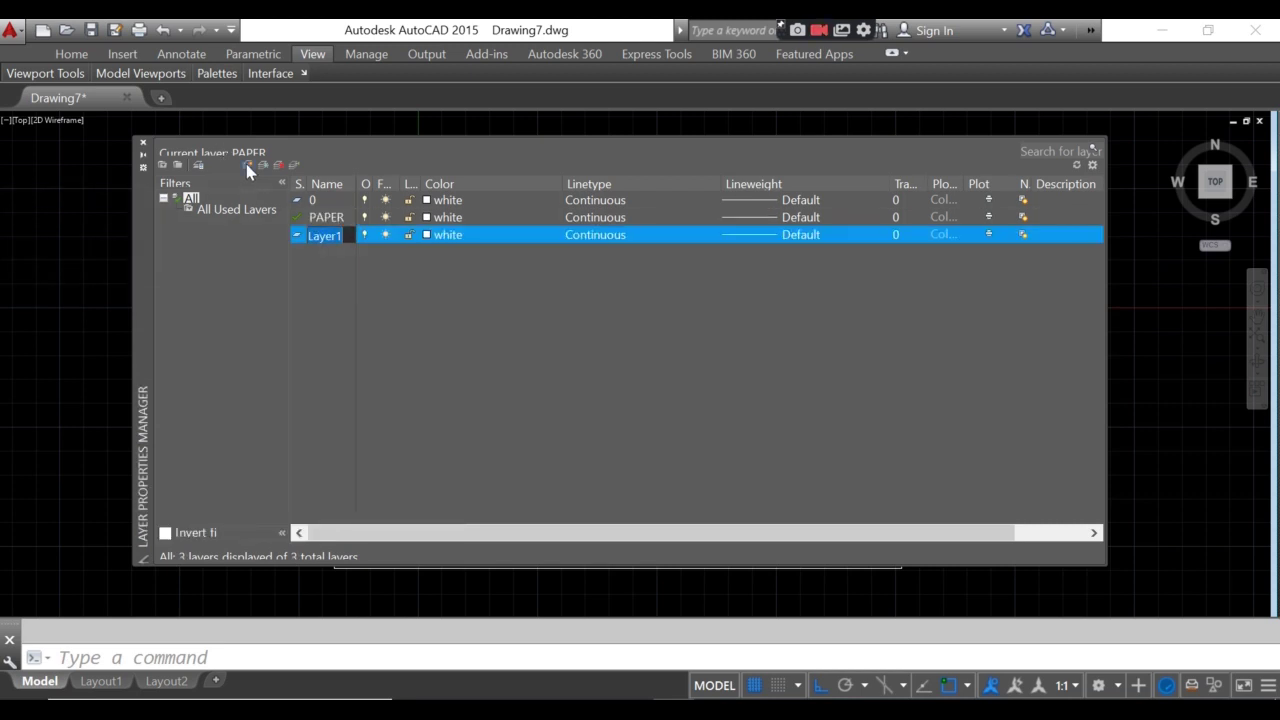
{"action": "type", "text": "BORDER"}
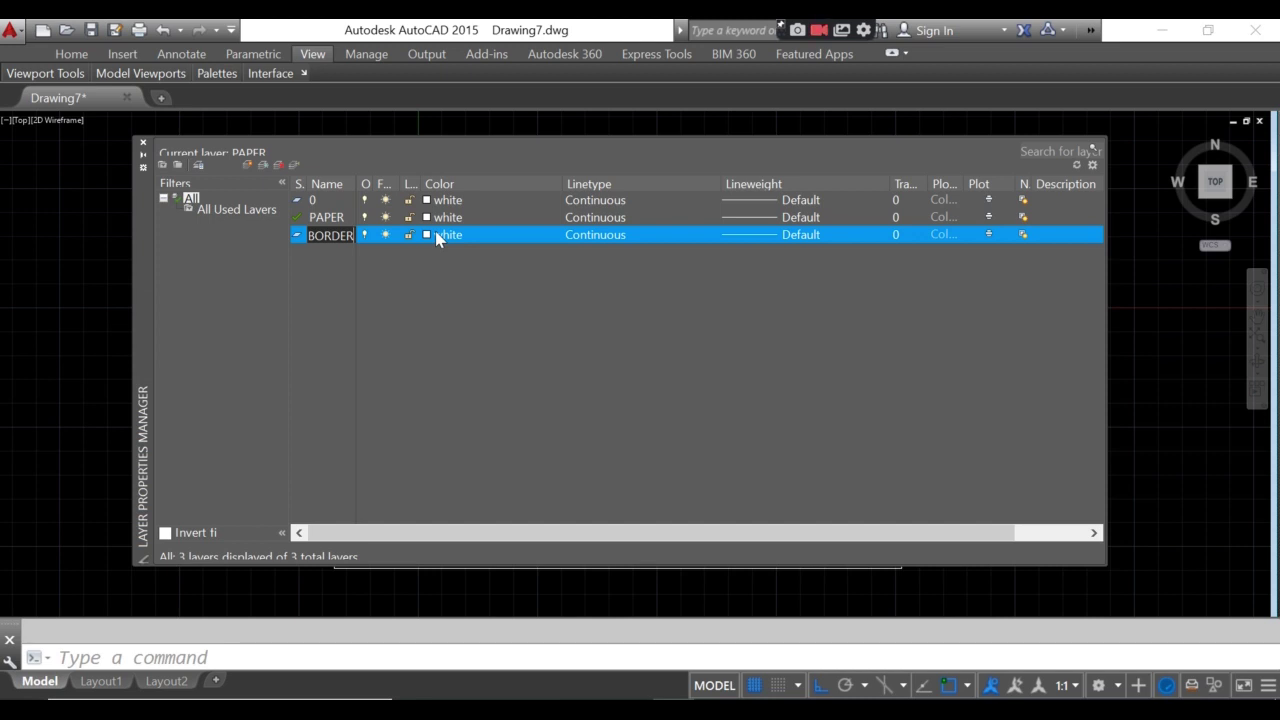
{"action": "left_click", "coordinate": [436, 238]}
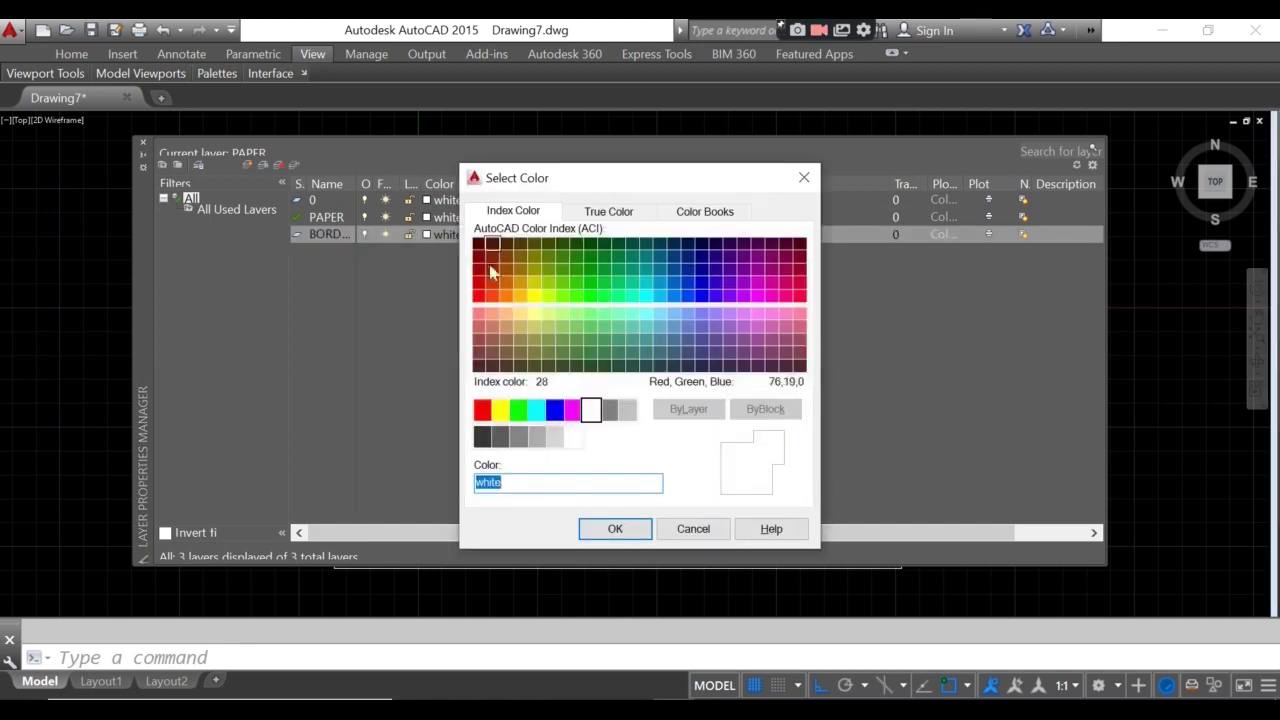
{"action": "left_click", "coordinate": [500, 409]}
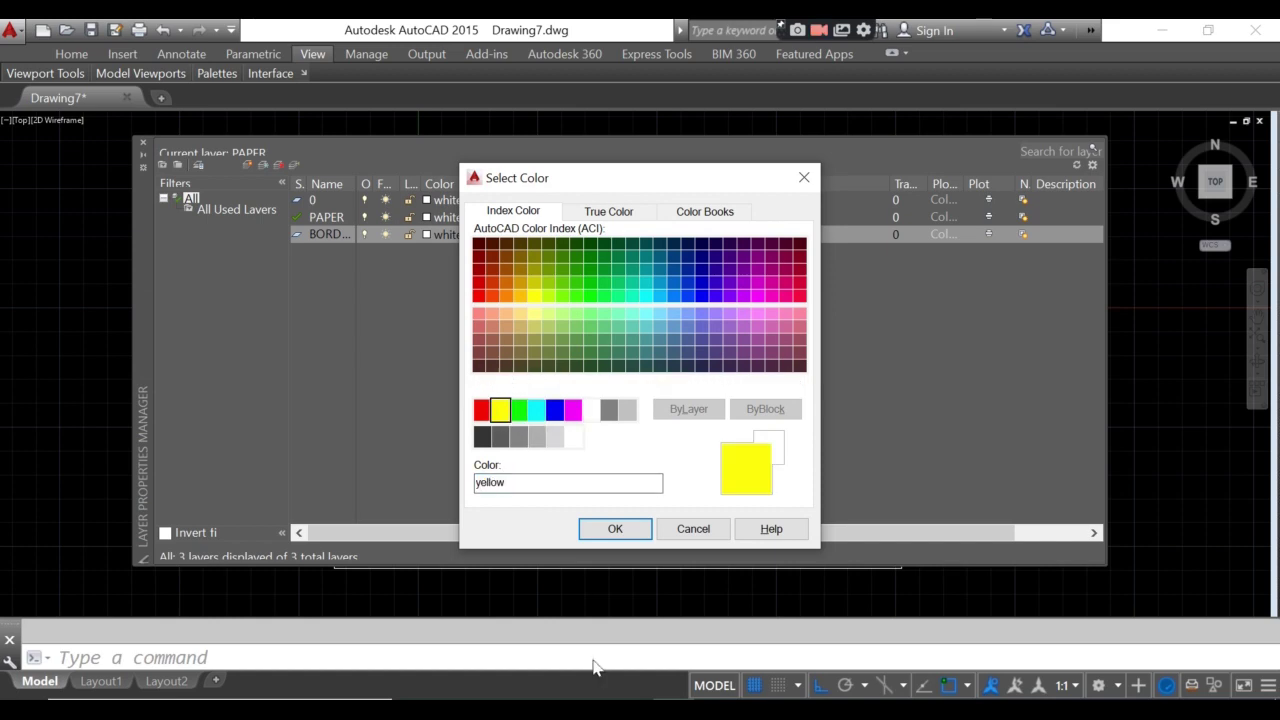
{"action": "left_click", "coordinate": [612, 529]}
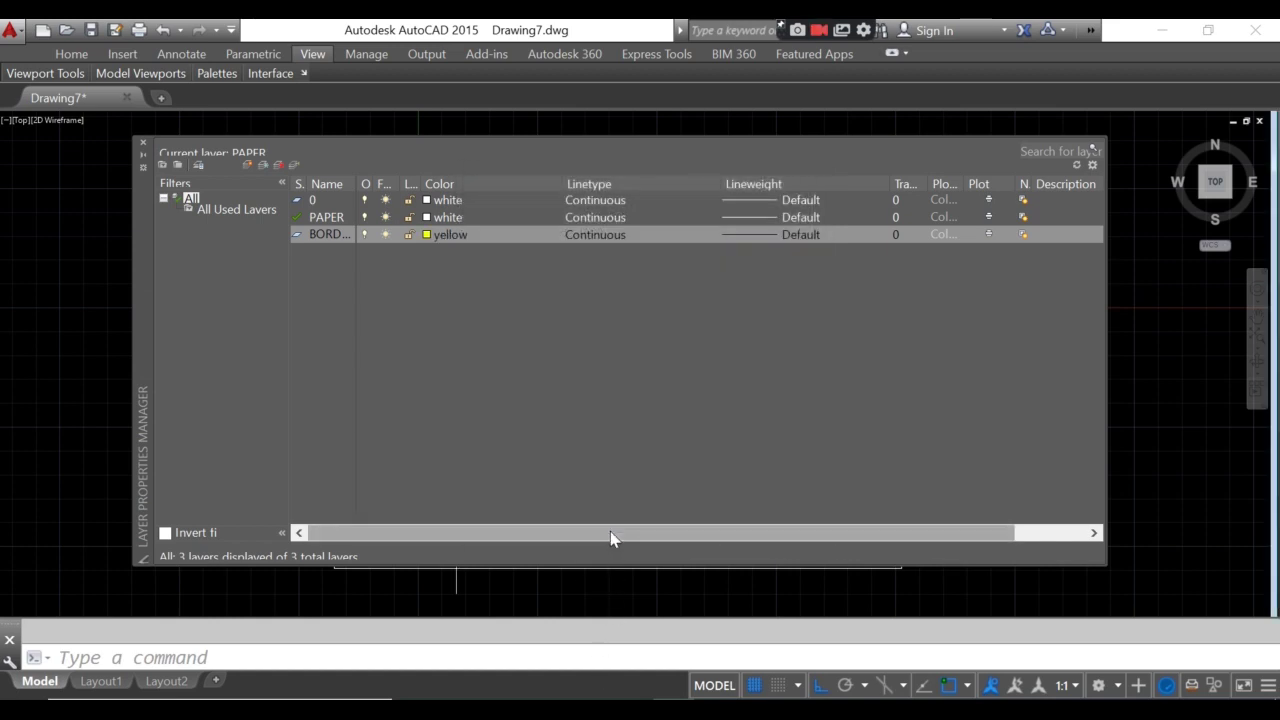
- Give the BORDER layer a 0.80 mm lineweight and make it current
{"action": "left_click", "coordinate": [754, 240]}
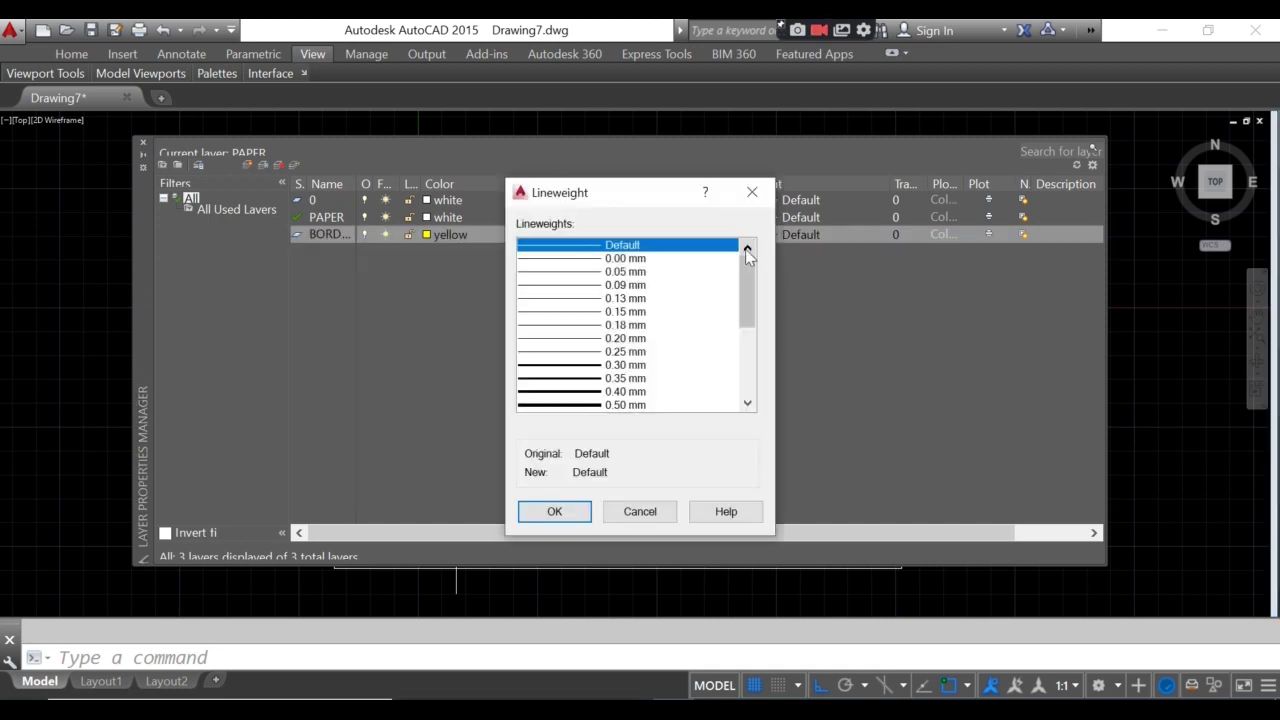
{"action": "scroll", "coordinate": [727, 347], "scroll_direction": "down", "scroll_amount": 2}
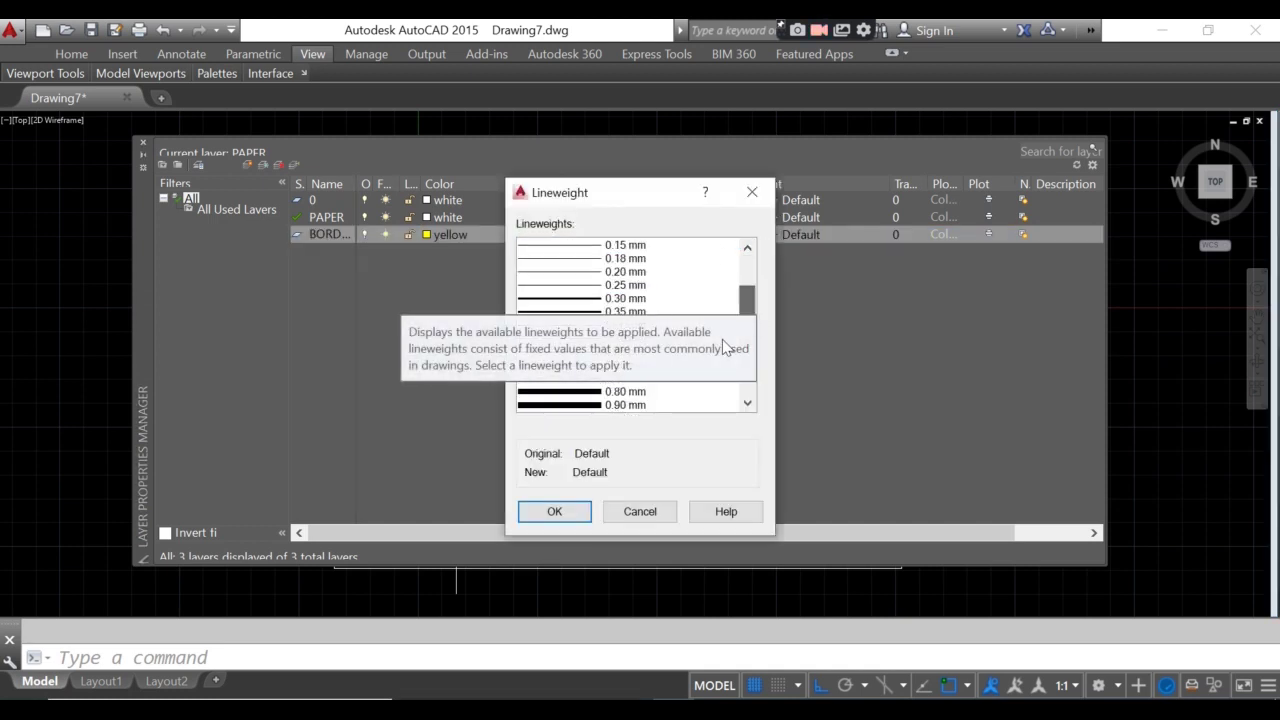
{"action": "left_click", "coordinate": [592, 402]}
{"action": "left_click", "coordinate": [575, 515]}
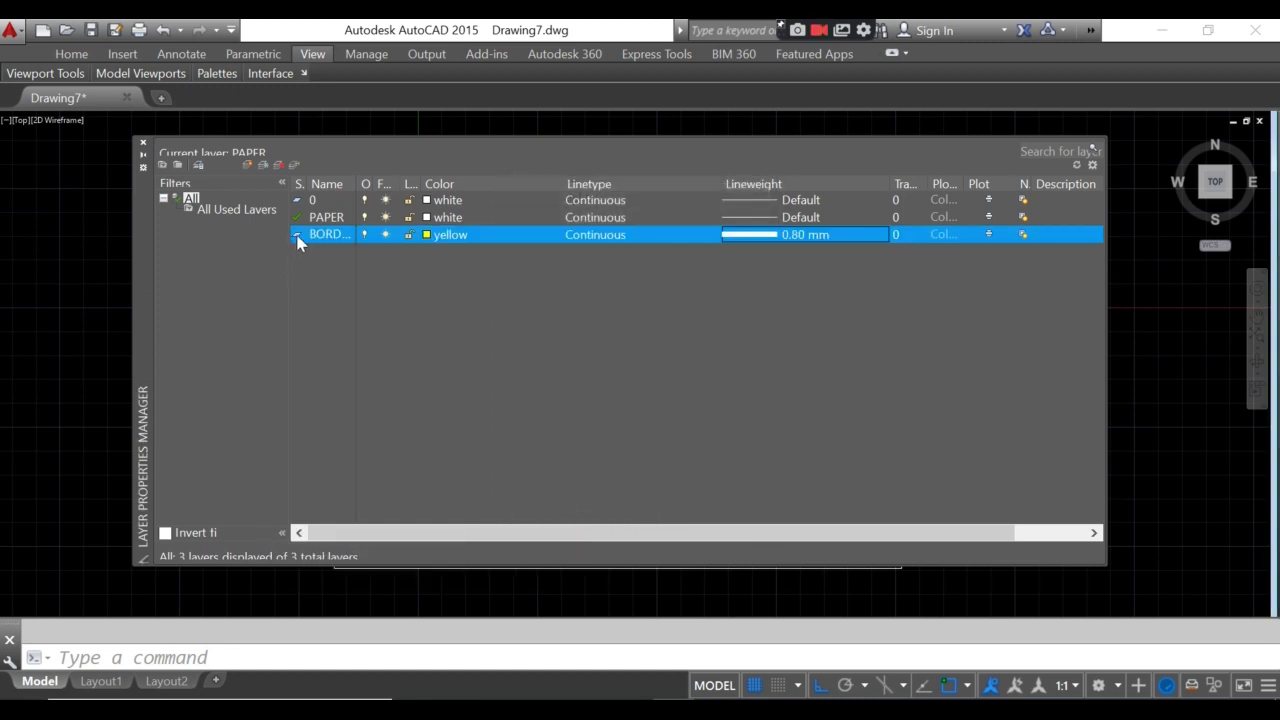
{"action": "double_click", "coordinate": [297, 238]}
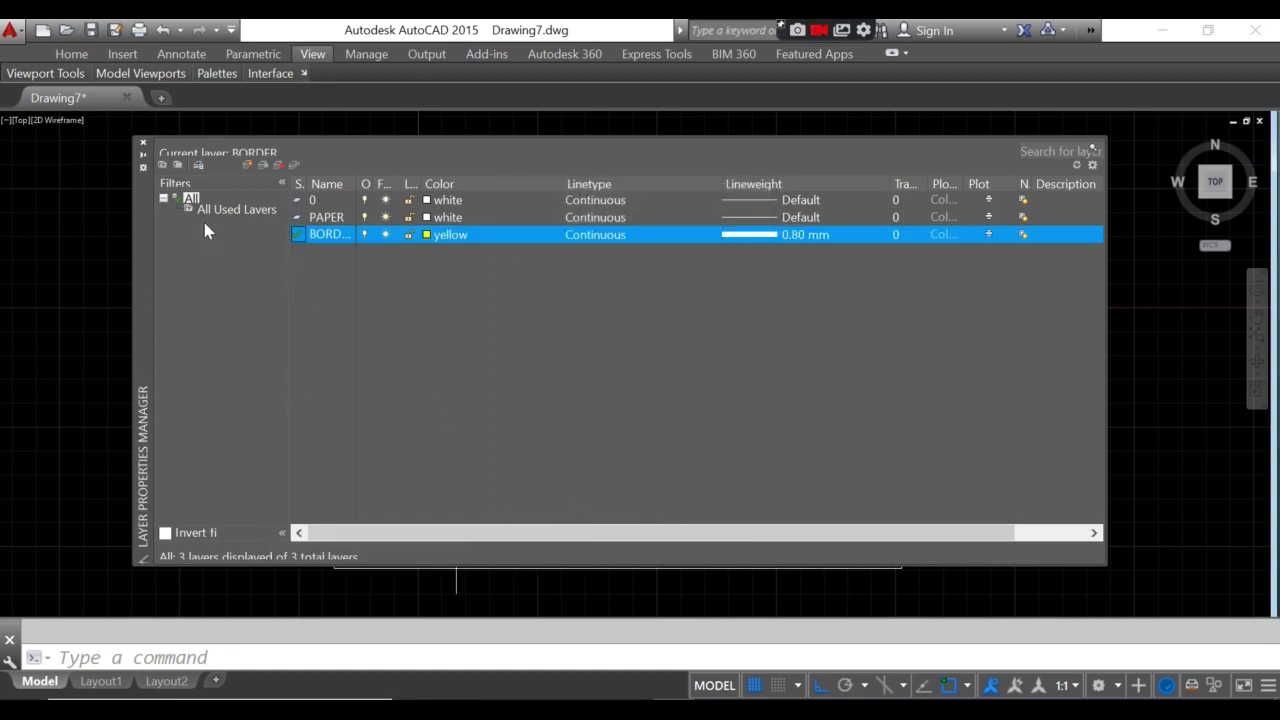
{"action": "left_click", "coordinate": [143, 144]}
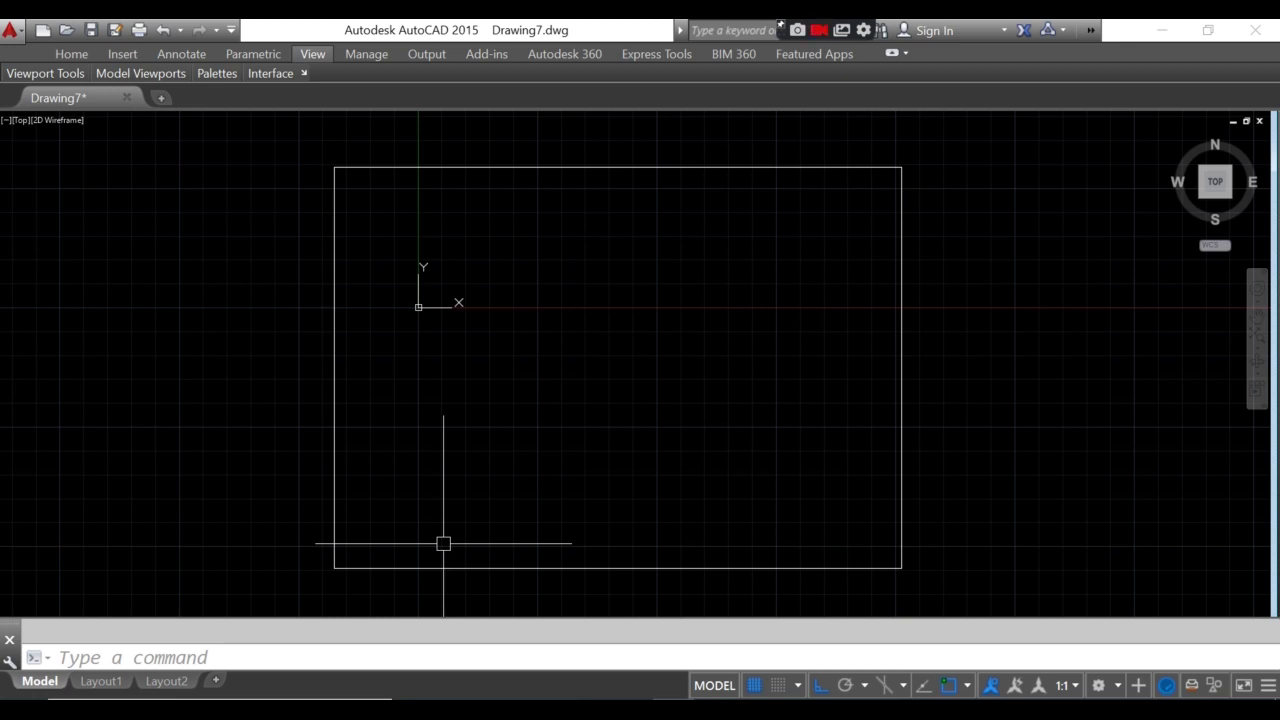
- Offset the paper rectangle 1000 units inward to form the drawing border
{"action": "type", "text": "O"}
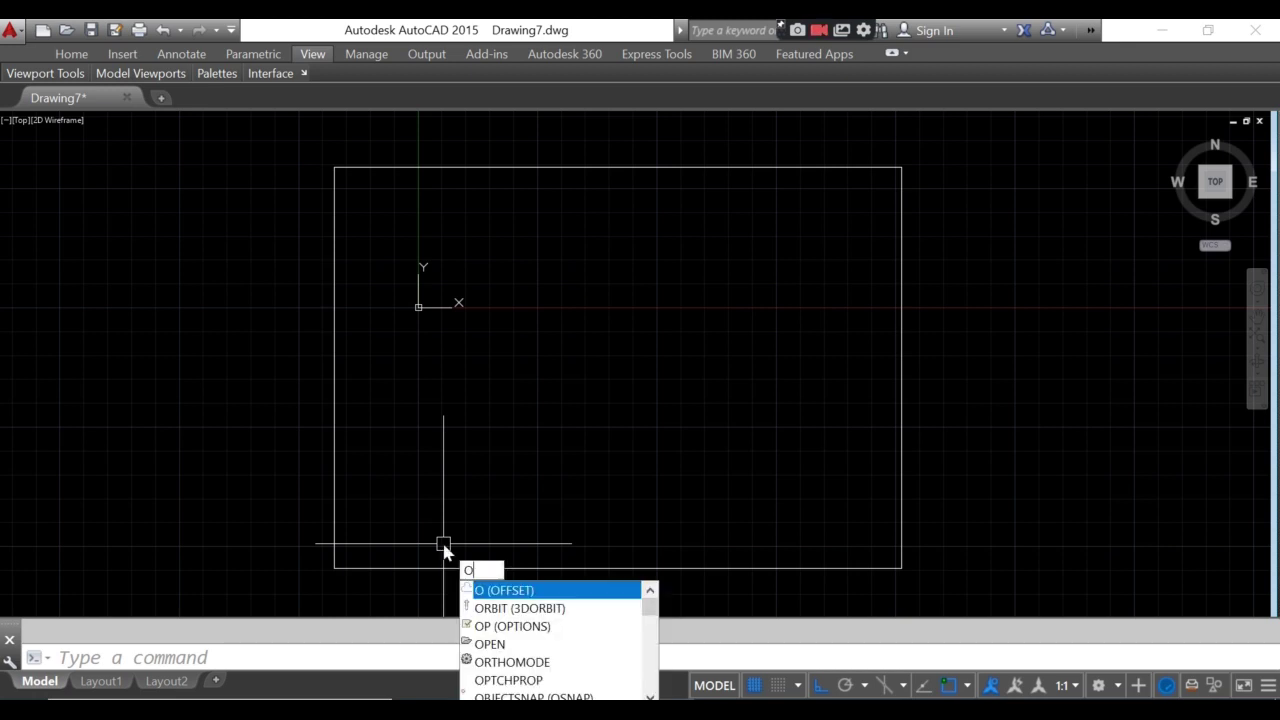
{"action": "key", "text": "Return"}
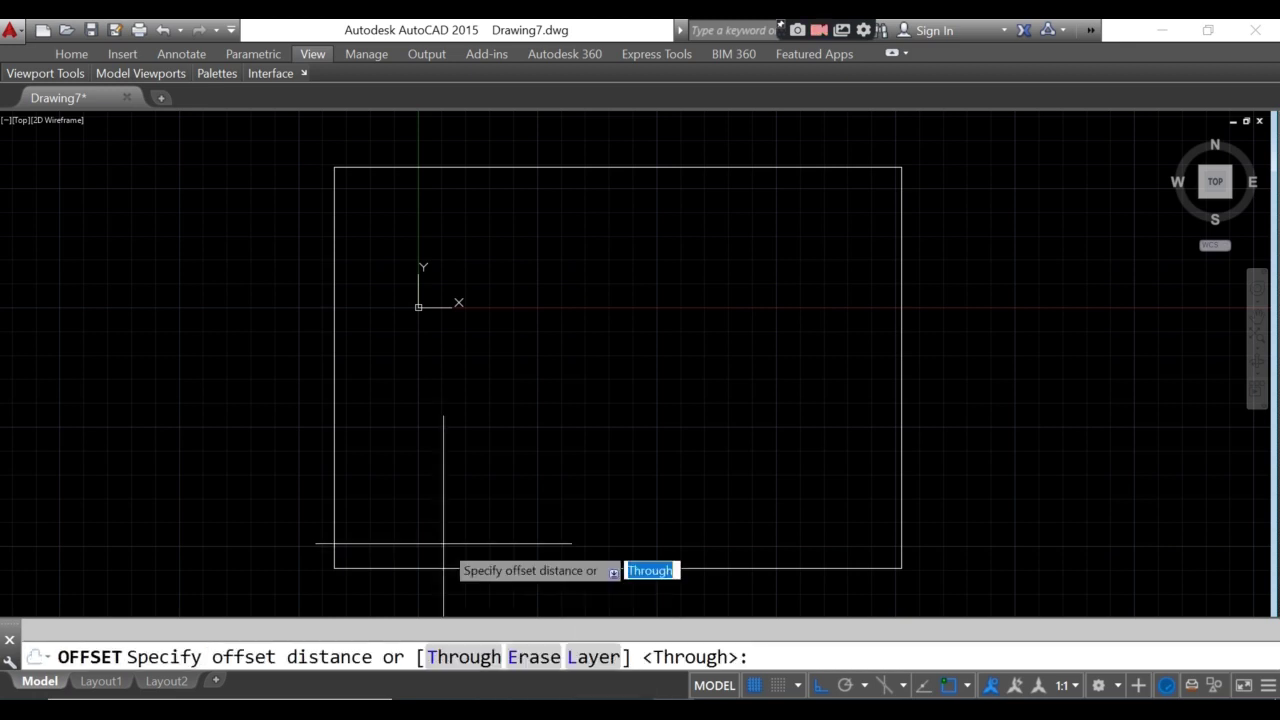
{"action": "type", "text": "1000"}
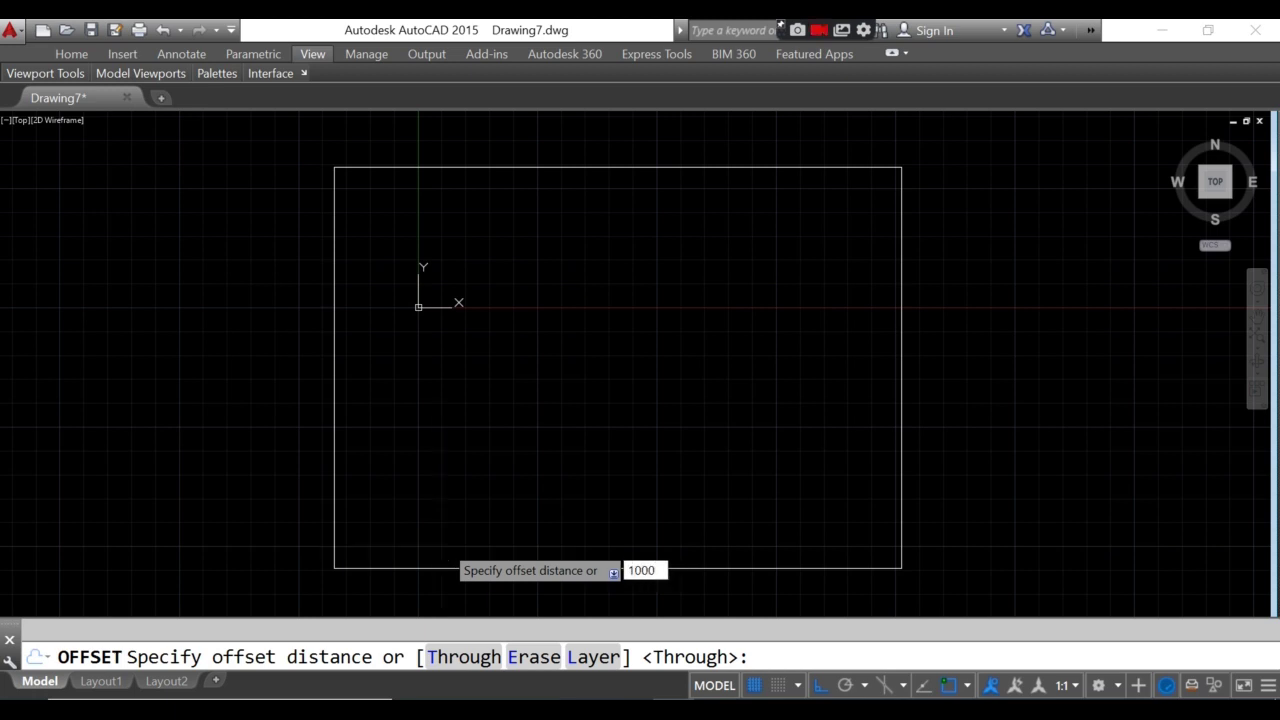
{"action": "key", "text": "Return"}
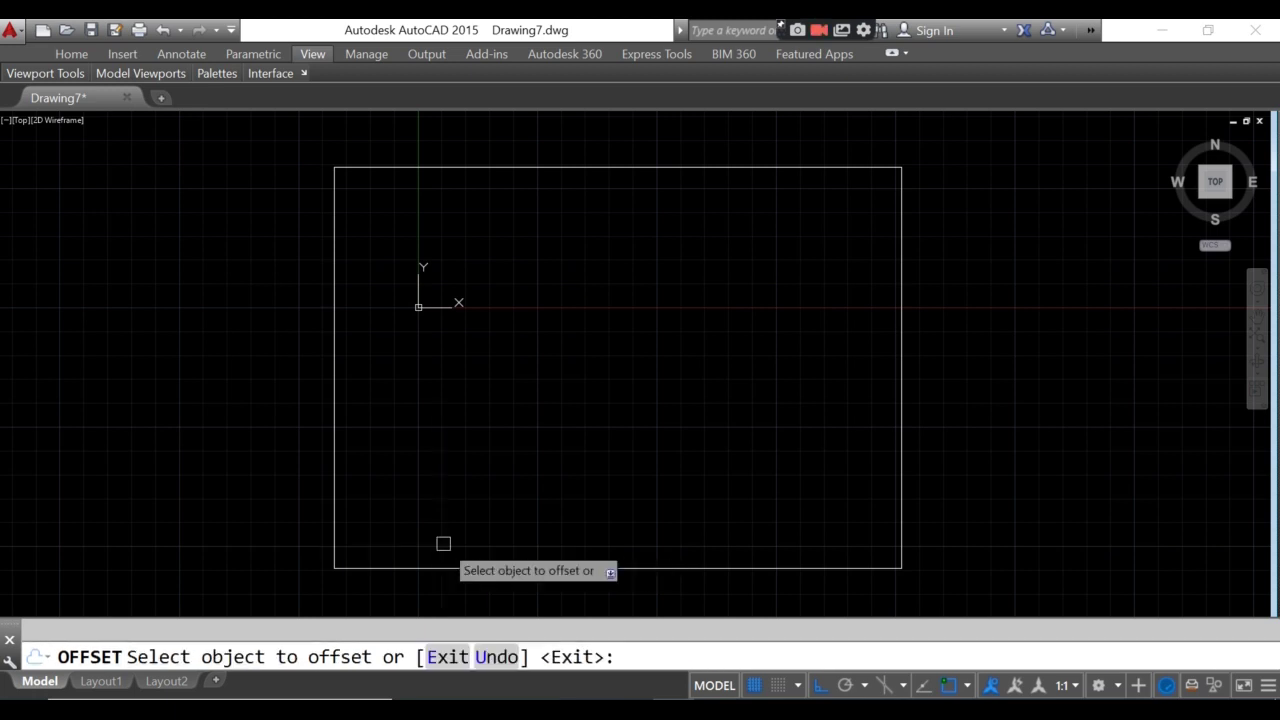
{"action": "left_click", "coordinate": [330, 336]}
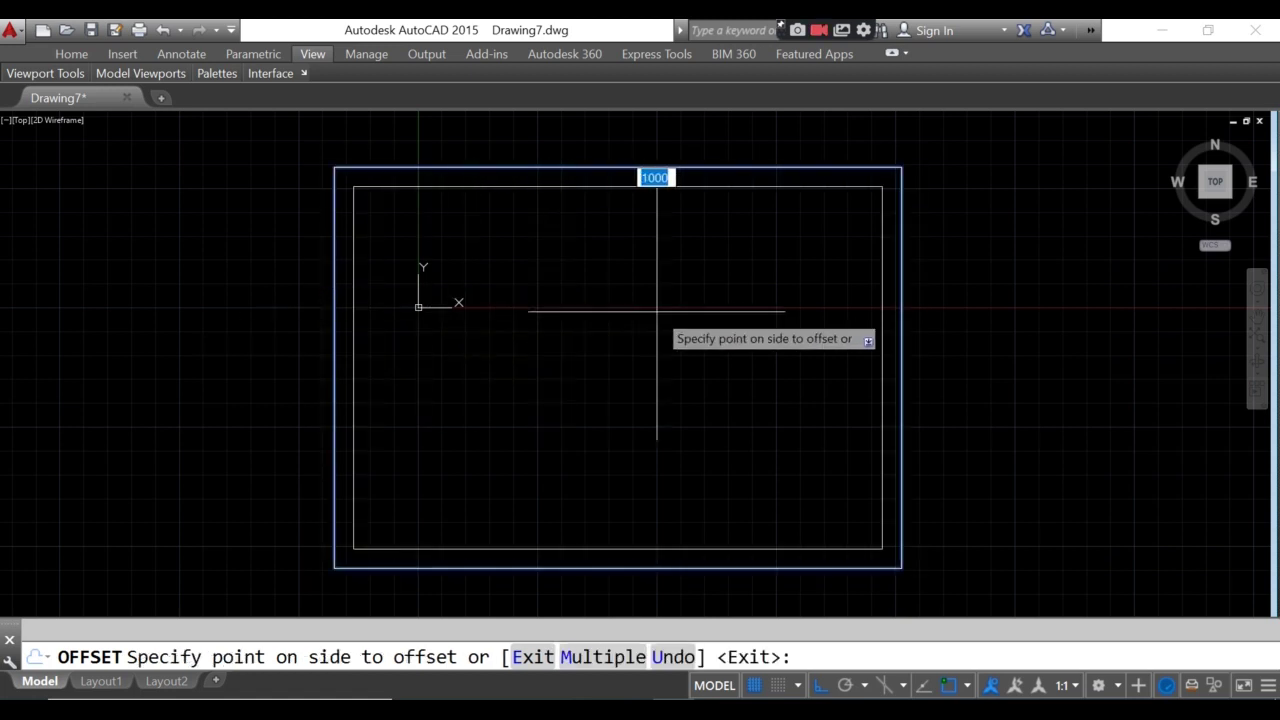
{"action": "left_click", "coordinate": [628, 455]}
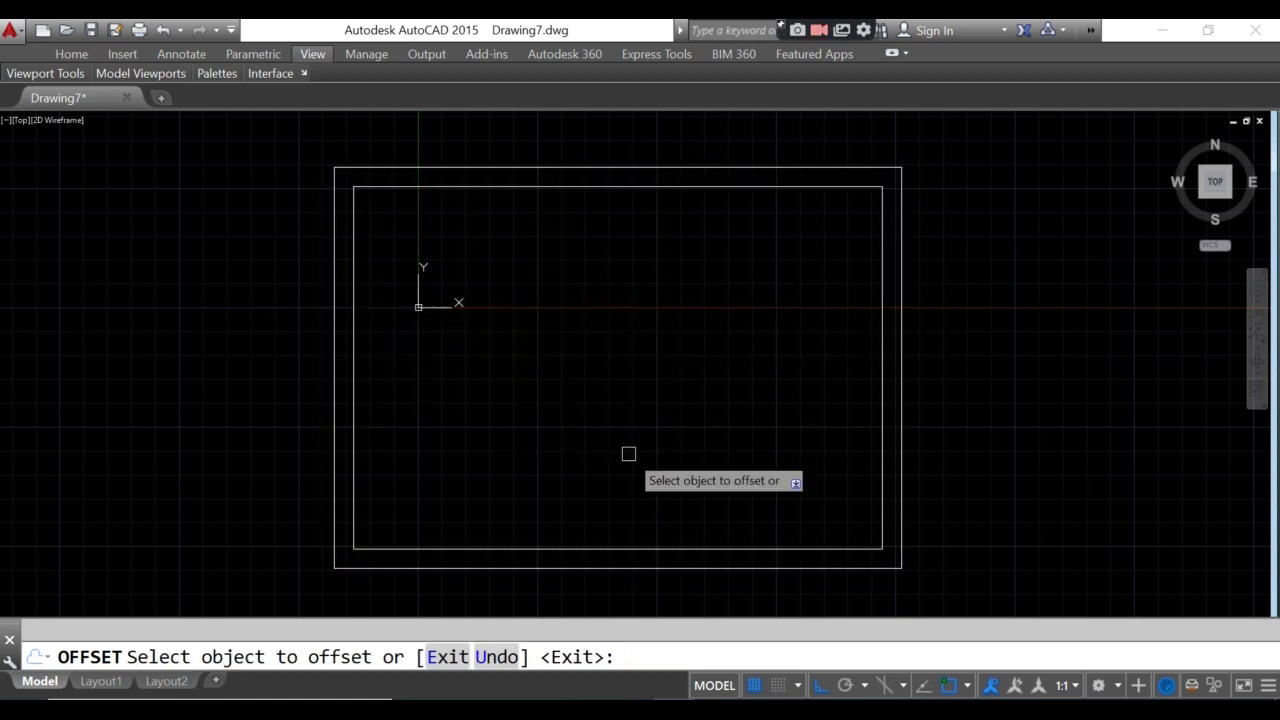
{"action": "key", "text": "Escape"}
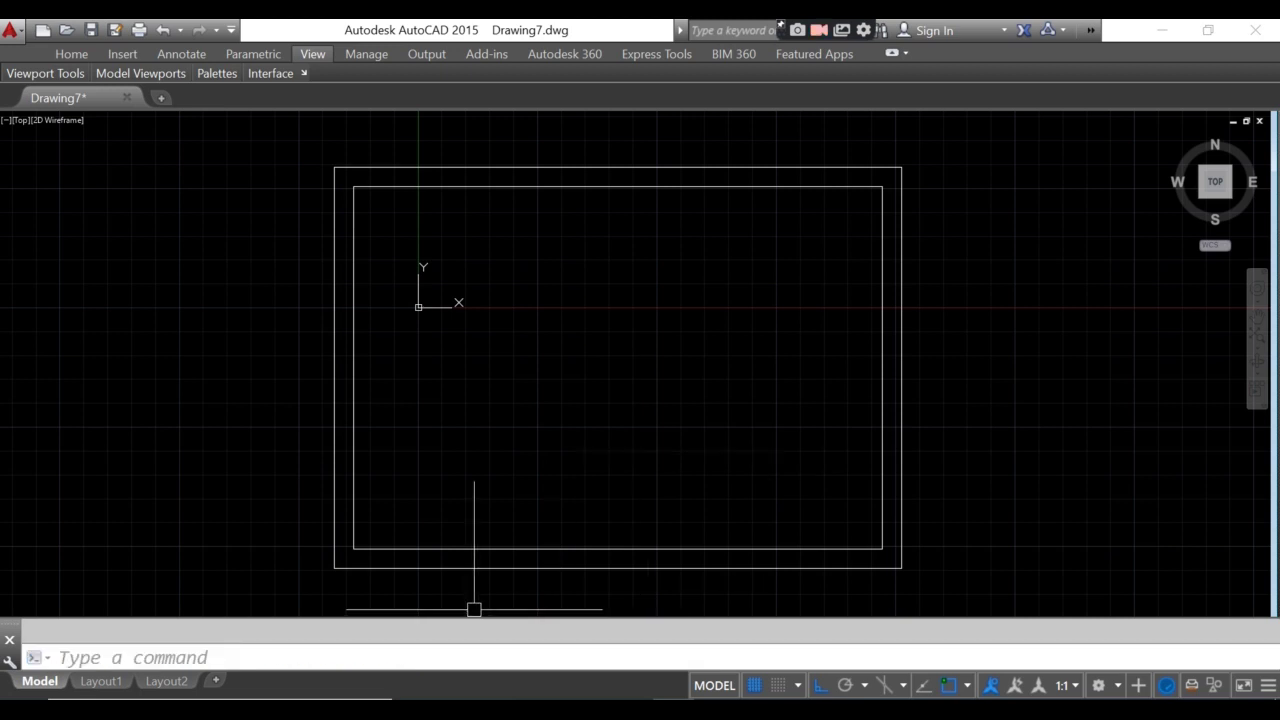
{"action": "middle_click_drag", "start_coordinate": [474, 606], "coordinate": [463, 578]}
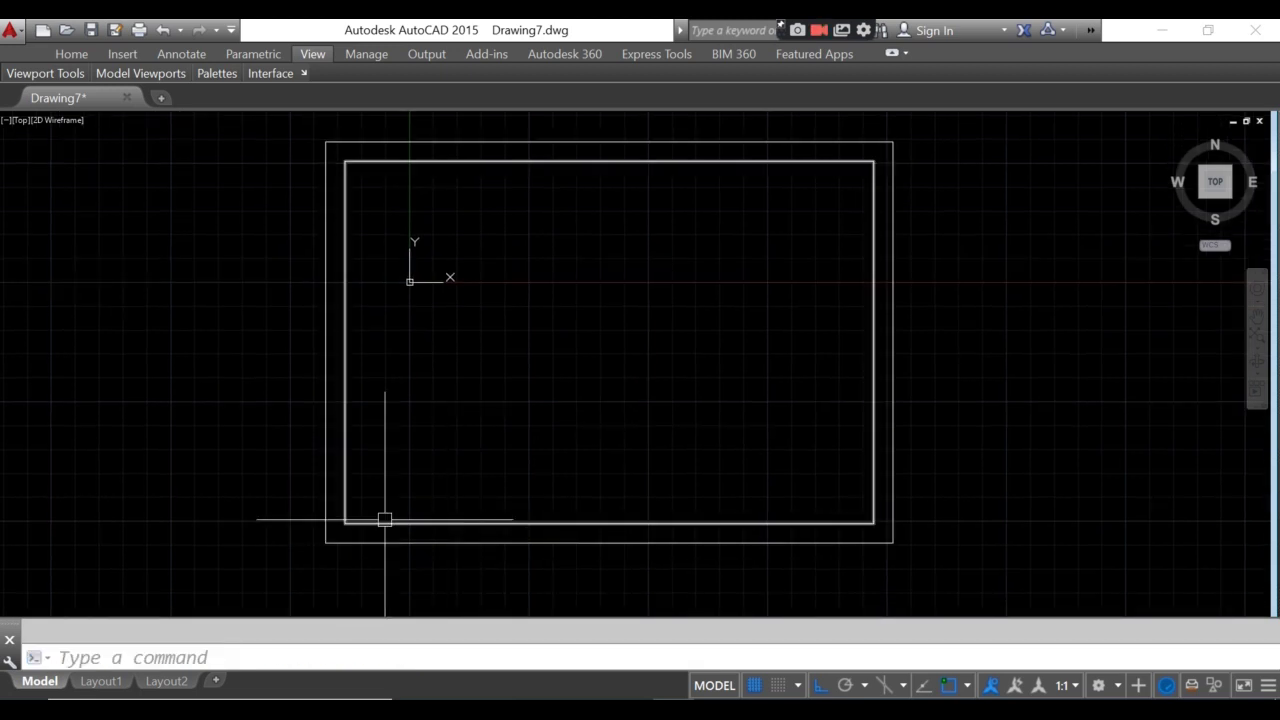
{"action": "scroll", "coordinate": [385, 520], "scroll_direction": "up", "scroll_amount": 2}
- Change the inner rectangle's layer to BORDER in its Properties panel
{"action": "left_click", "coordinate": [396, 576]}
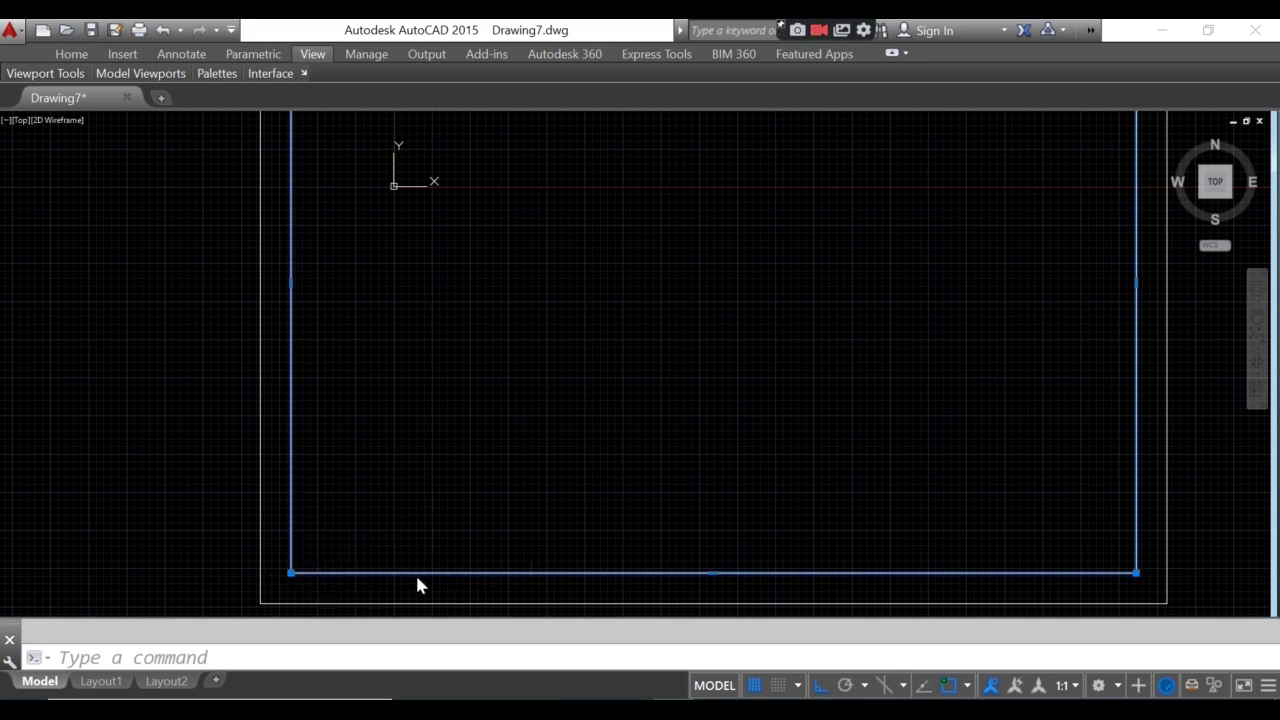
{"action": "right_click", "coordinate": [416, 575]}
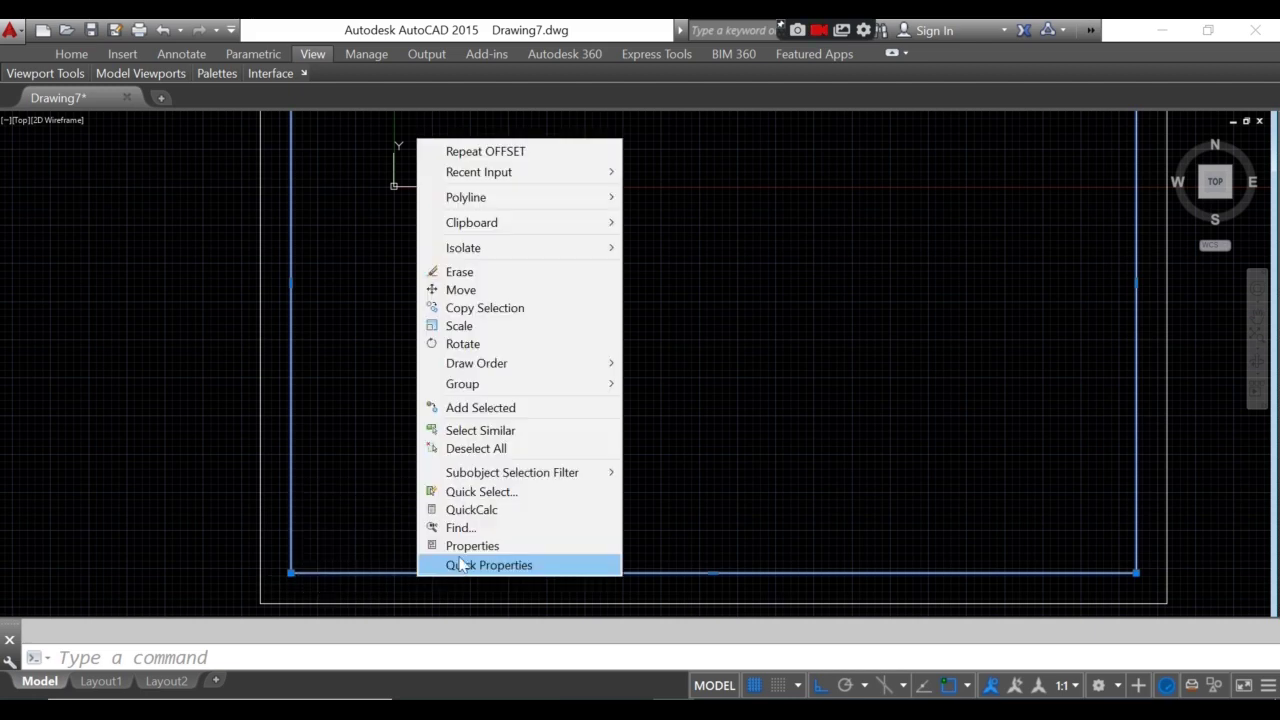
{"action": "left_click", "coordinate": [509, 545]}
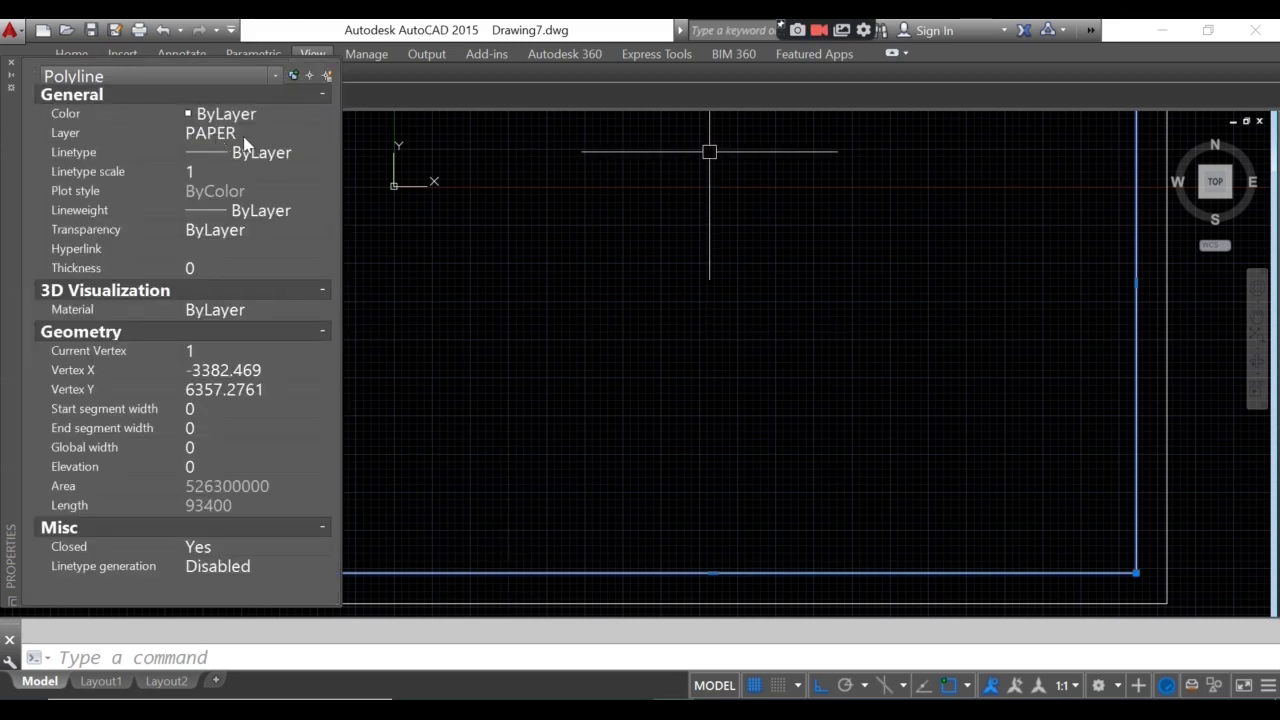
{"action": "left_click", "coordinate": [289, 135]}
{"action": "left_click", "coordinate": [302, 135]}
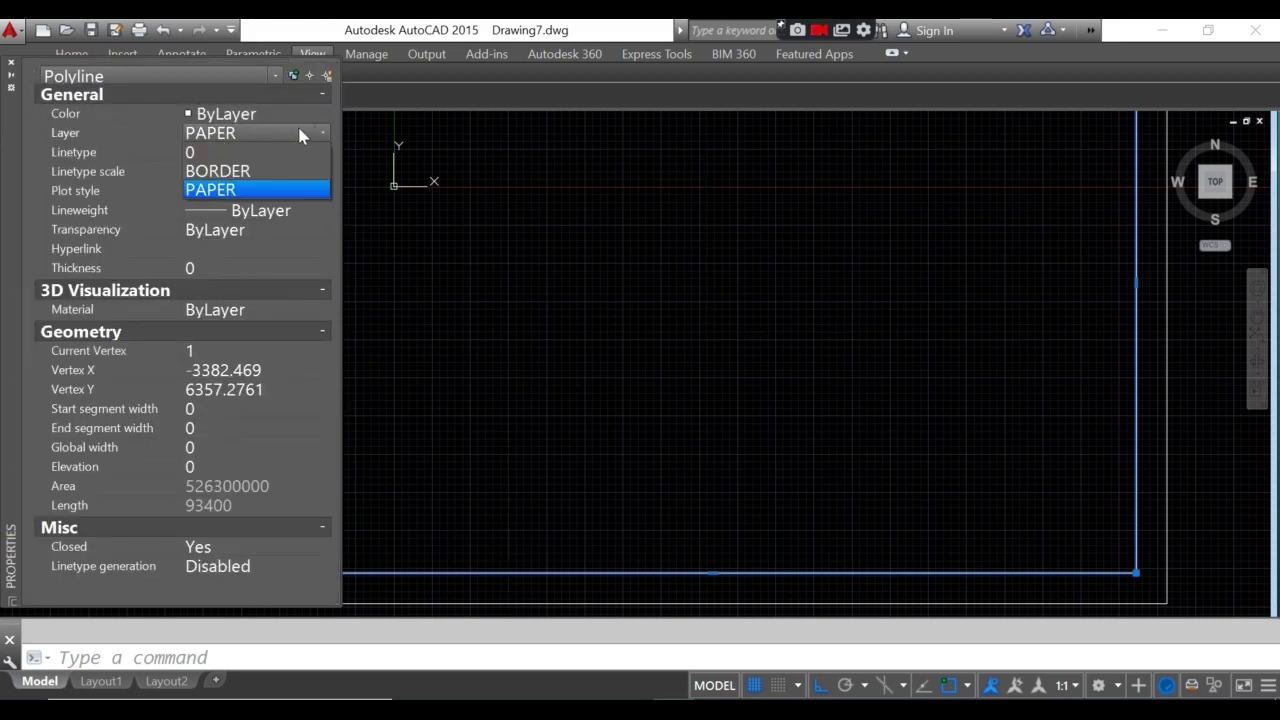
{"action": "left_click", "coordinate": [233, 172]}
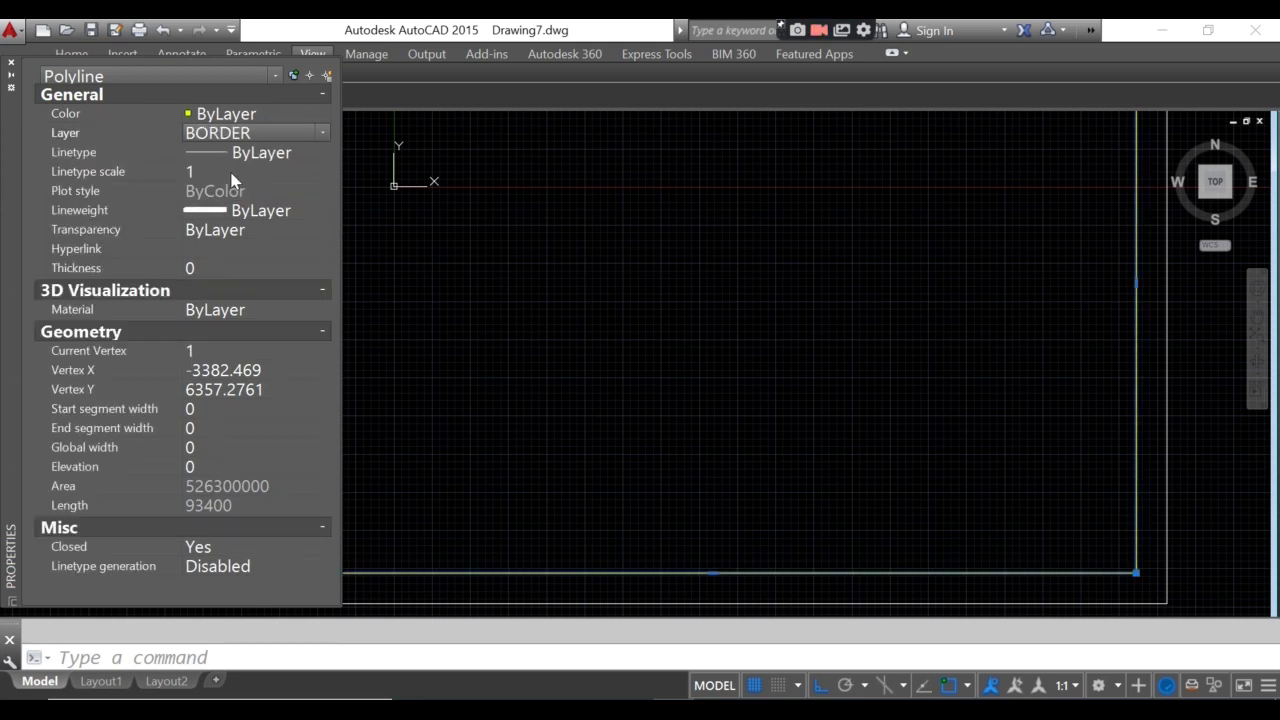
{"action": "left_click", "coordinate": [11, 64]}
{"action": "scroll", "coordinate": [436, 325], "scroll_direction": "down", "scroll_amount": 4}
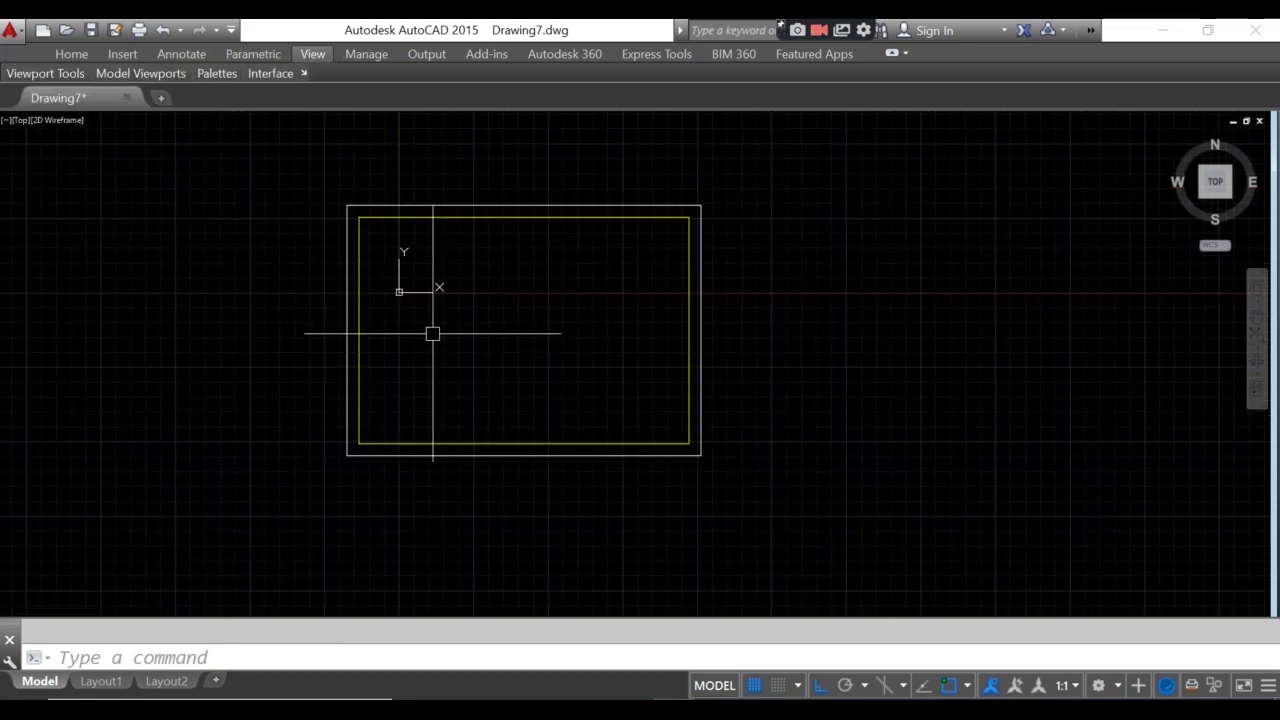
- Explode the inner yellow border rectangle into separate line segments
{"action": "scroll", "coordinate": [443, 414], "scroll_direction": "up", "scroll_amount": 4}
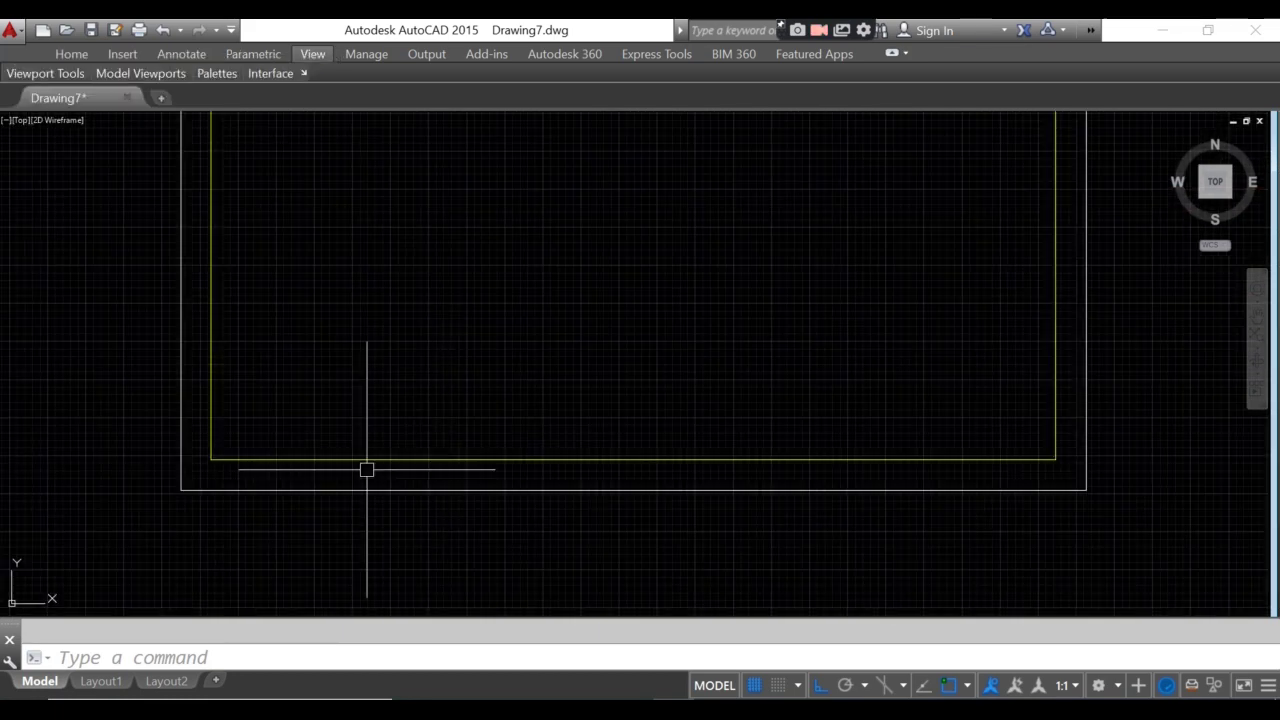
{"action": "middle_click_drag", "start_coordinate": [366, 466], "coordinate": [355, 563]}
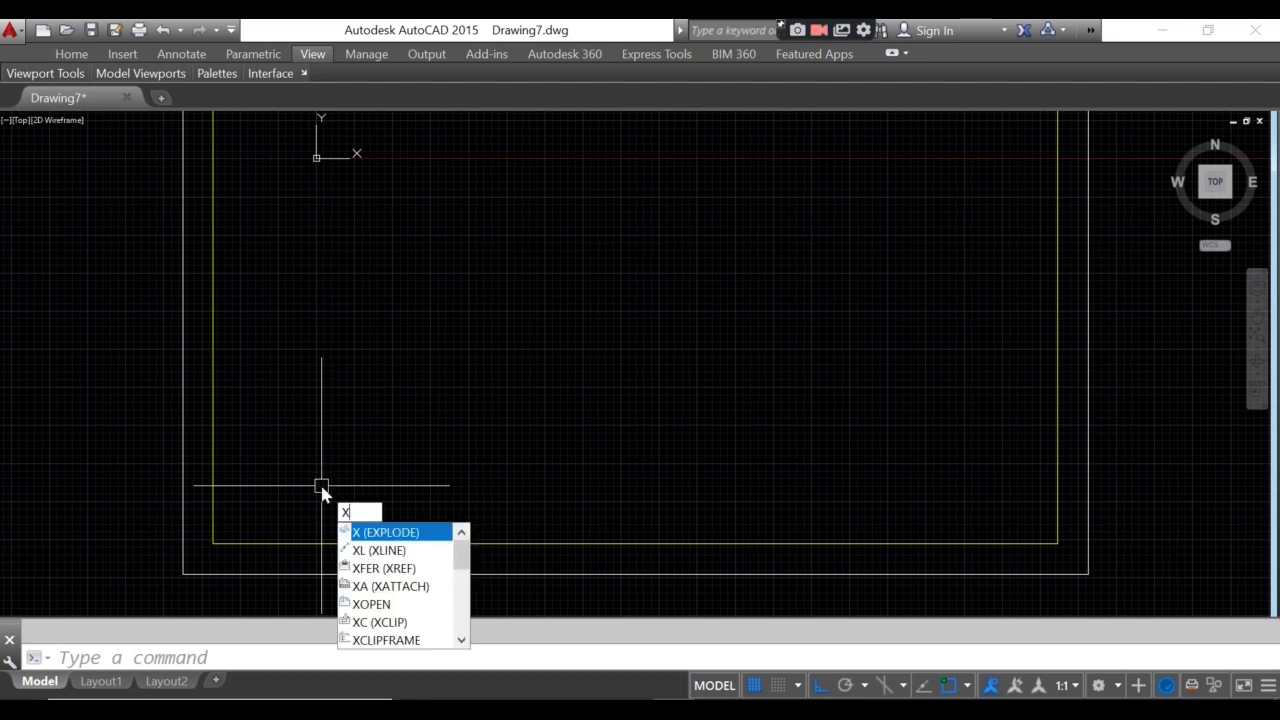
{"action": "key", "text": "Return"}
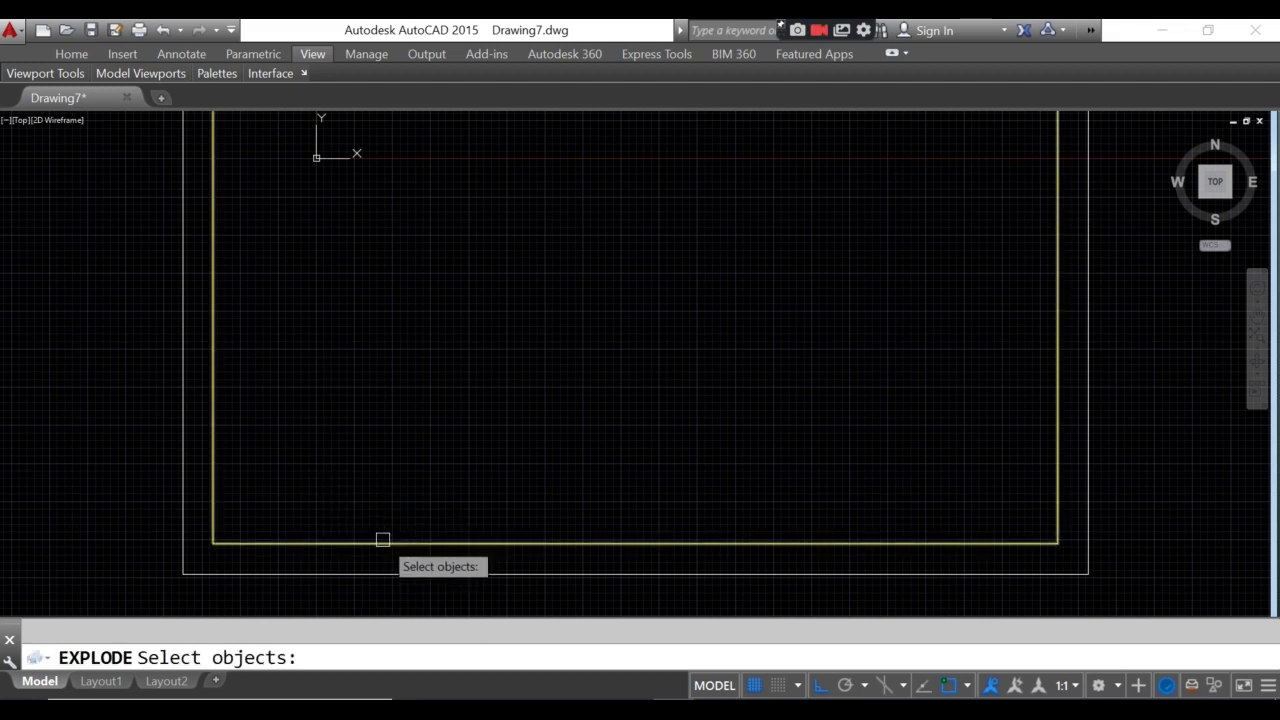
{"action": "left_click", "coordinate": [383, 540]}
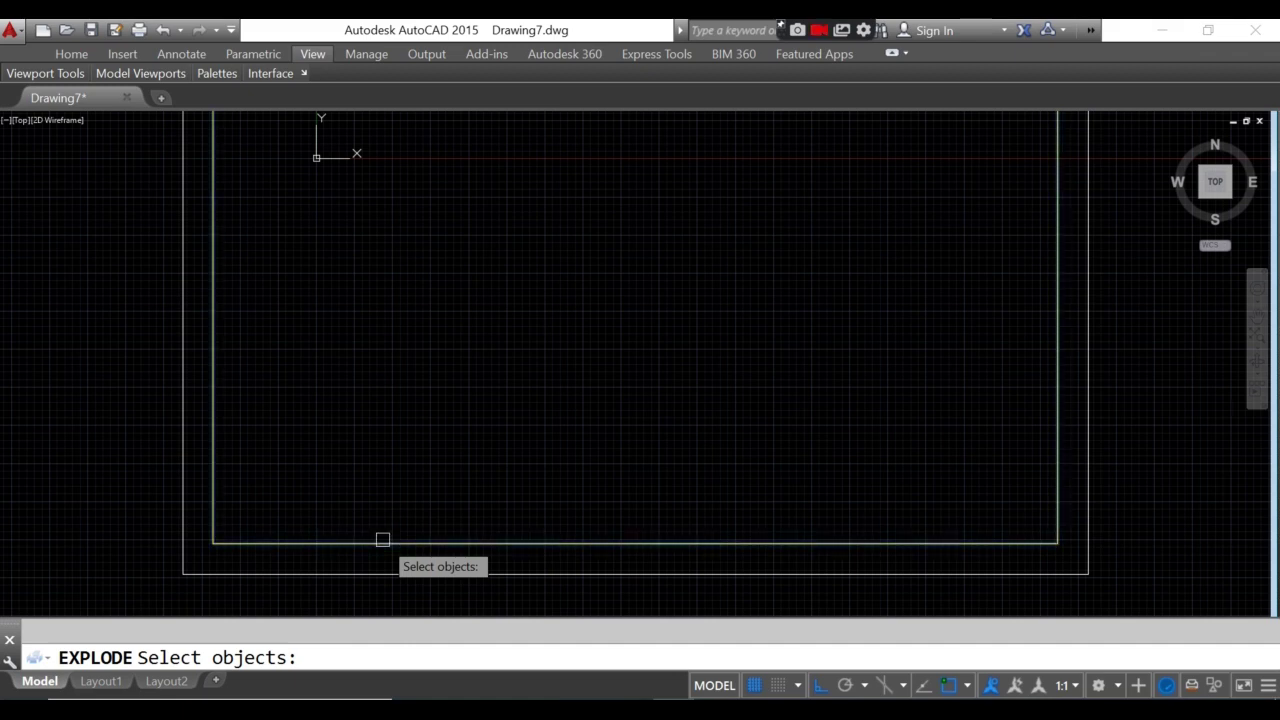
{"action": "key", "text": "Return"}
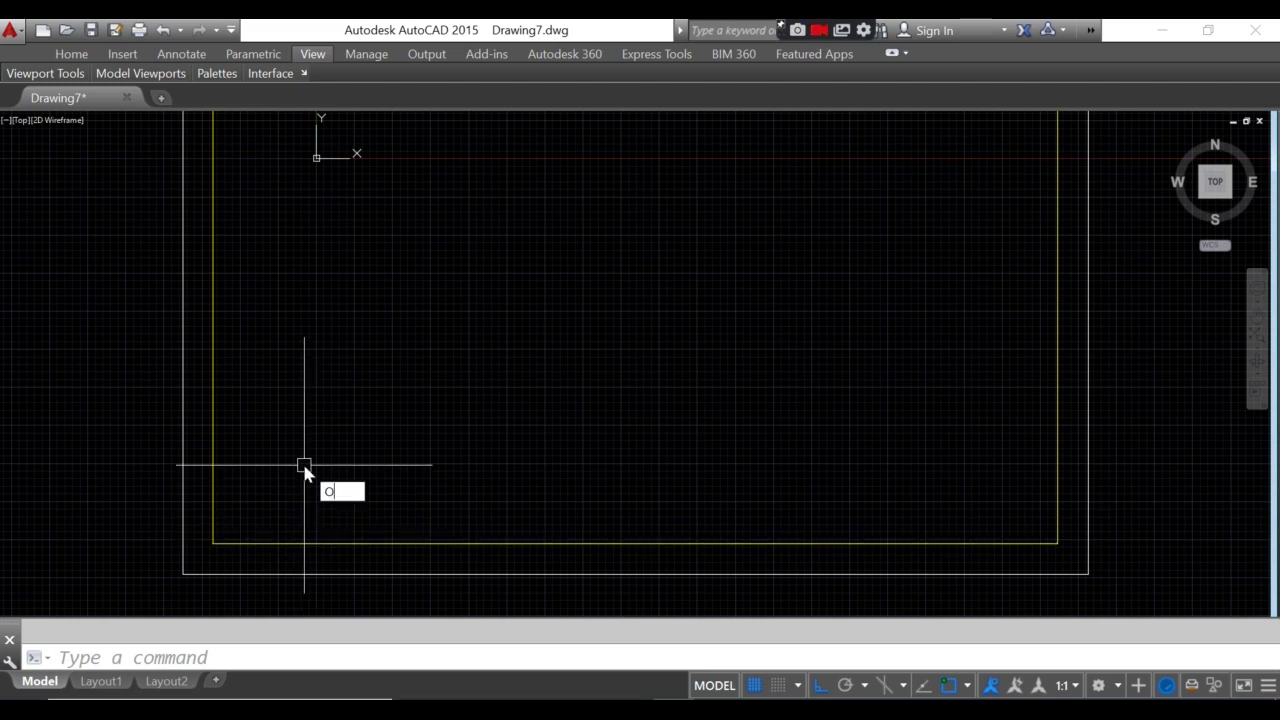
- Offset the bottom border line 2000 units upward
{"action": "type", "text": "O"}
{"action": "key", "text": "Return"}
{"action": "type", "text": "2"}
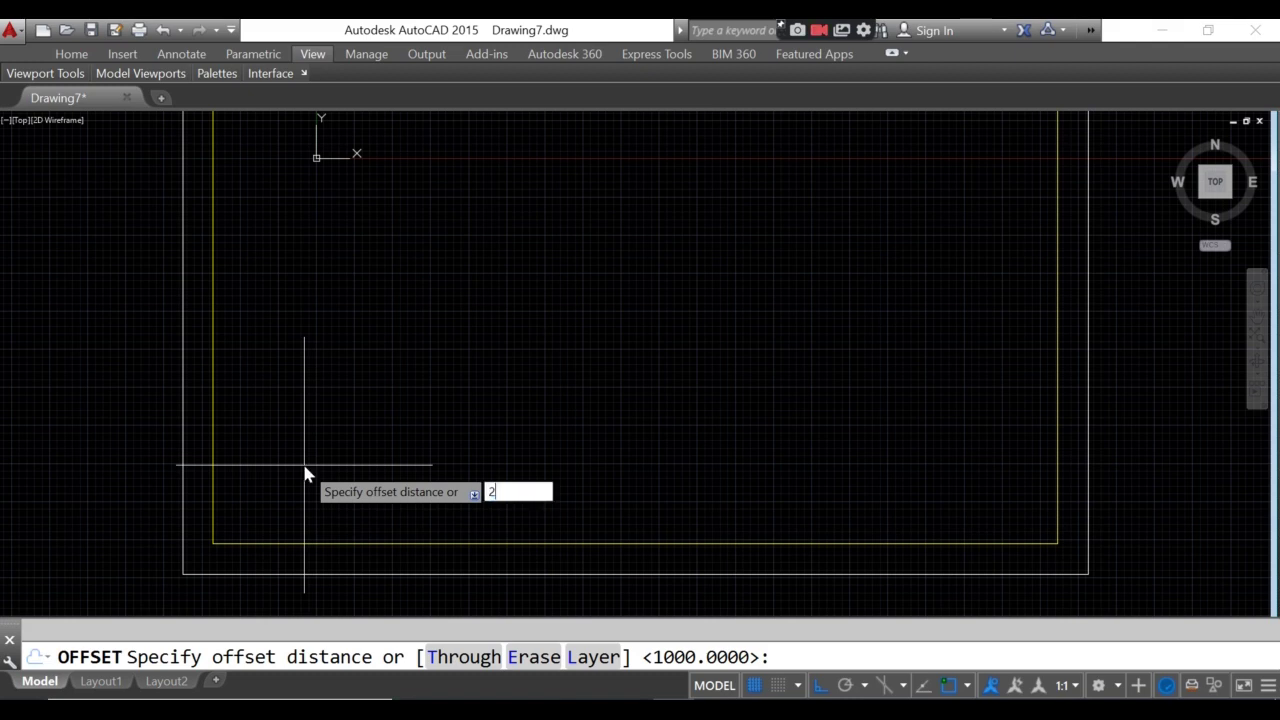
{"action": "type", "text": "000"}
{"action": "key", "text": "Return"}
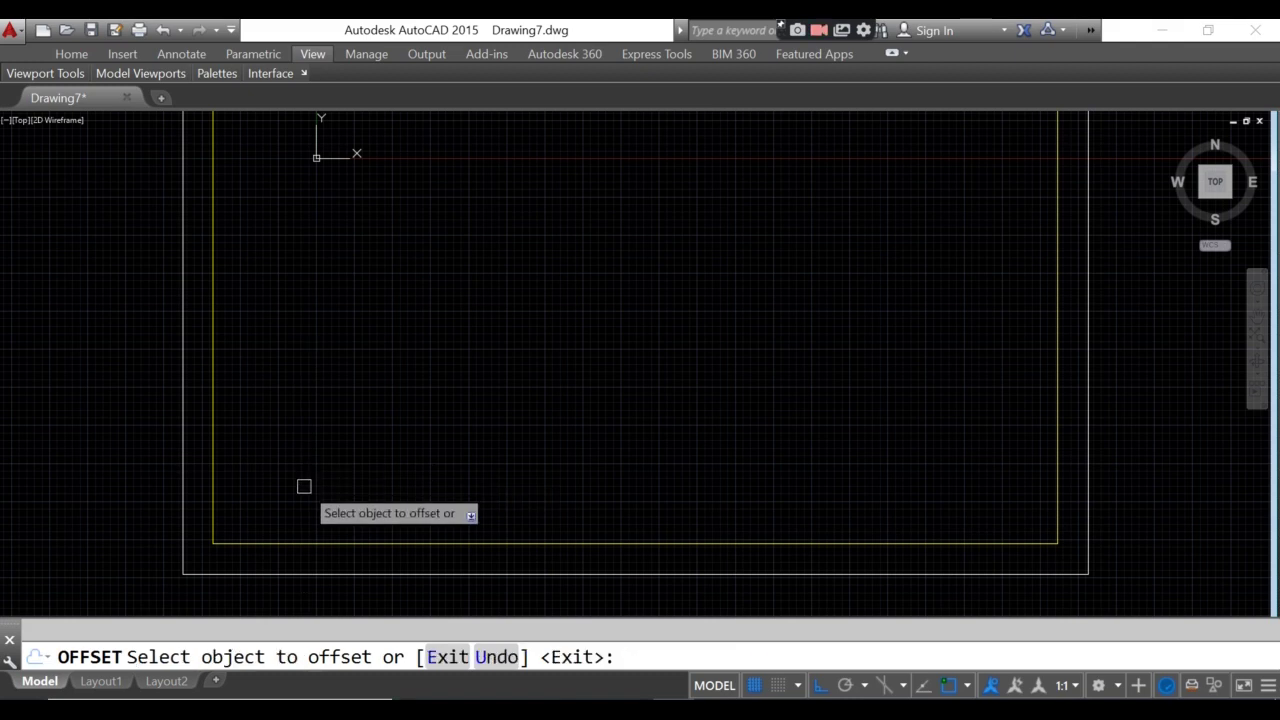
{"action": "left_click", "coordinate": [310, 543]}
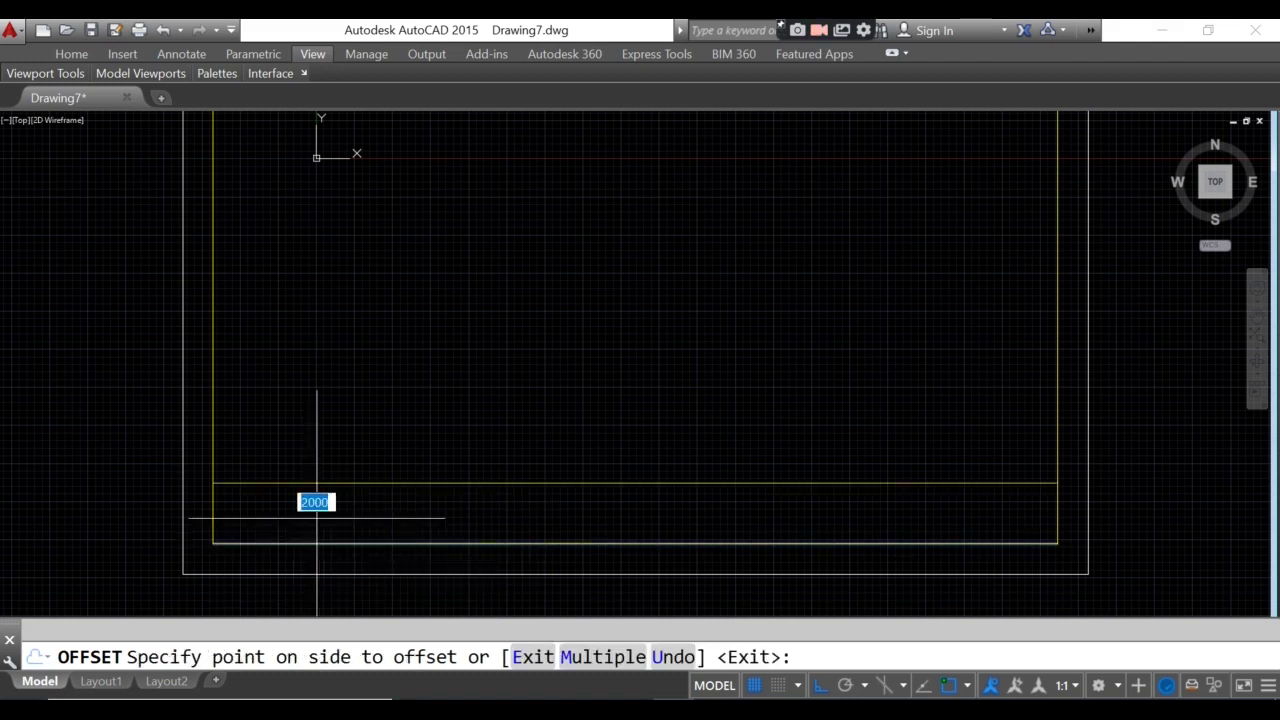
{"action": "left_click", "coordinate": [690, 350]}
{"action": "key", "text": "Return"}
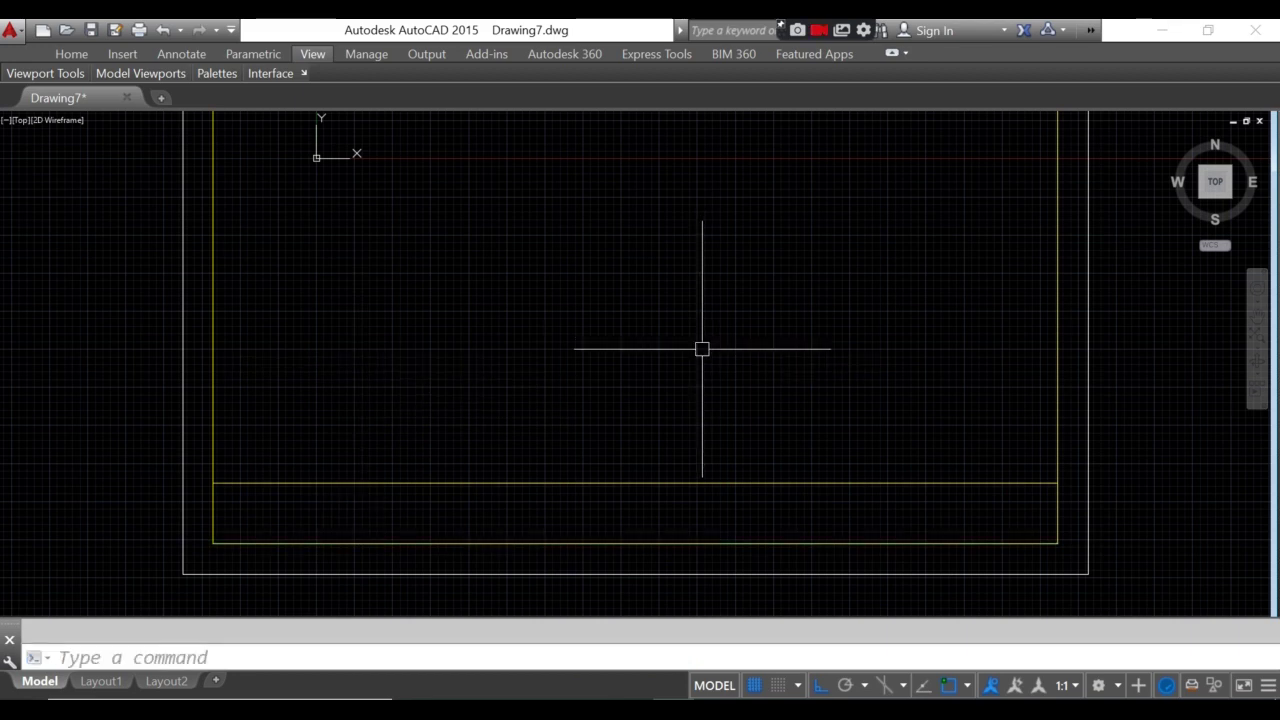
- Add another parallel line 1000 units above the bottom border line
{"action": "key", "text": "Return"}
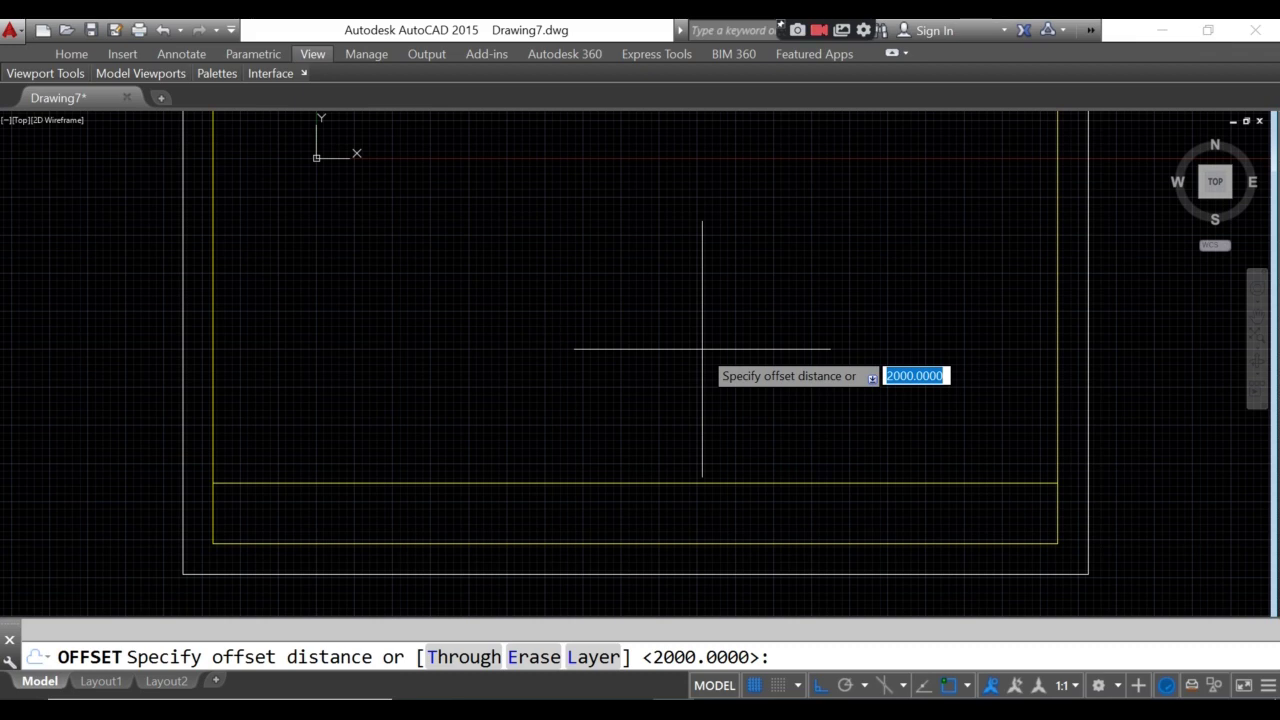
{"action": "type", "text": "1000"}
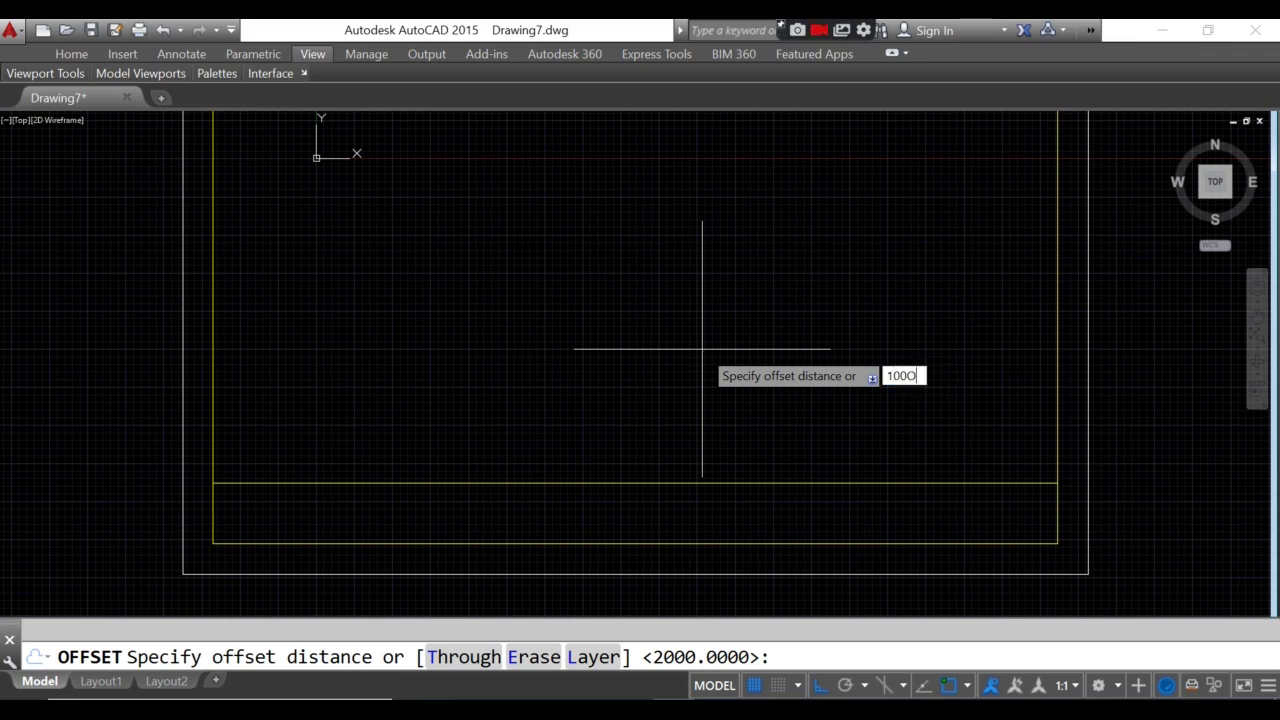
{"action": "key", "text": "Return"}
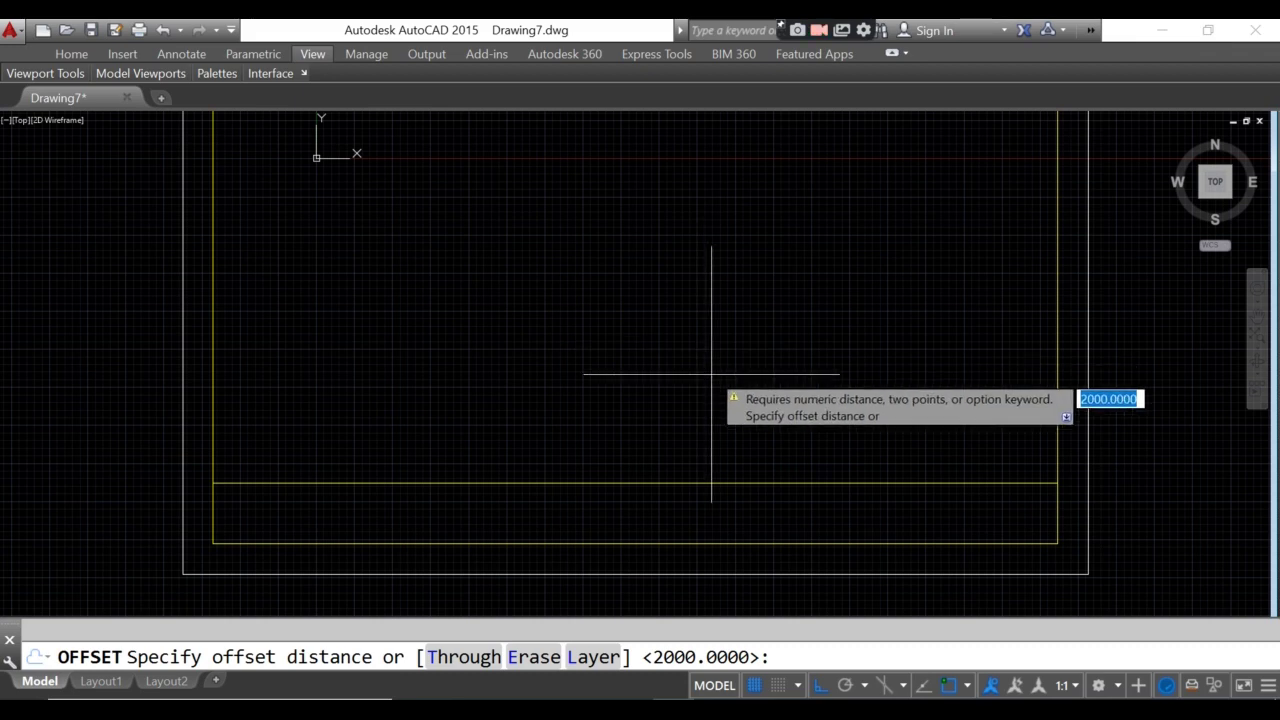
{"action": "key", "text": "Escape"}
{"action": "key", "text": "Return"}
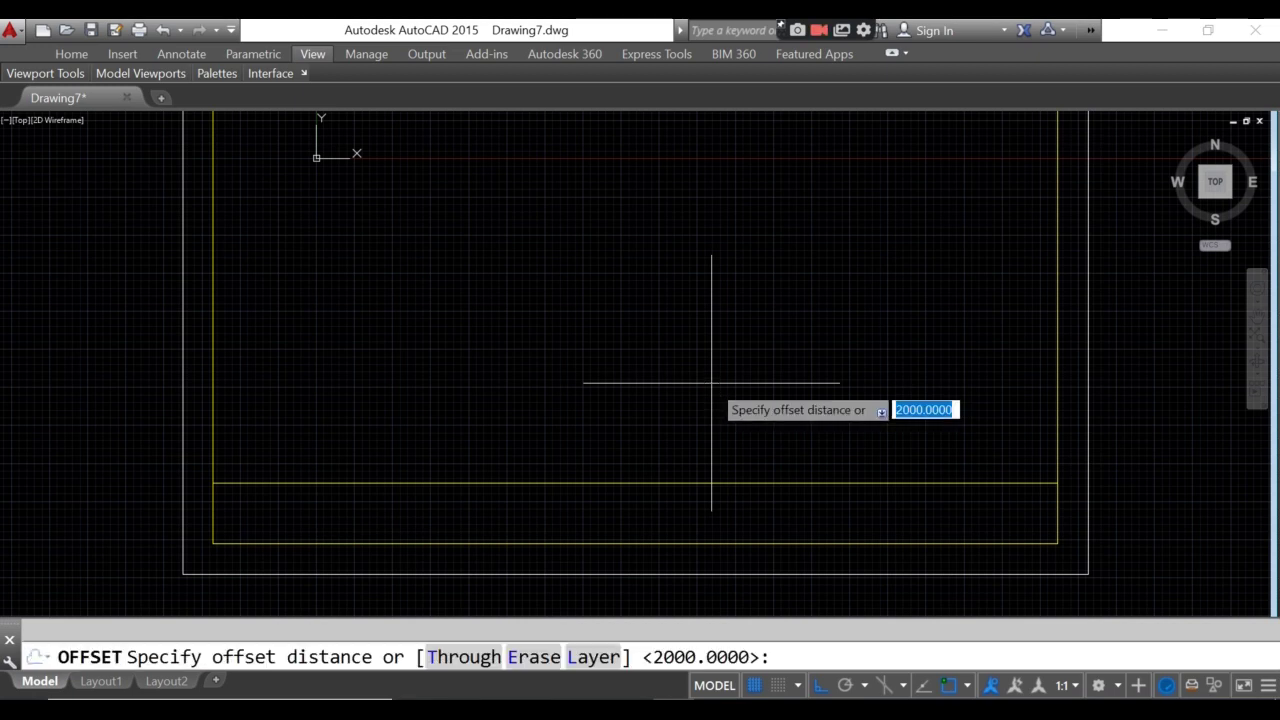
{"action": "type", "text": "1000"}
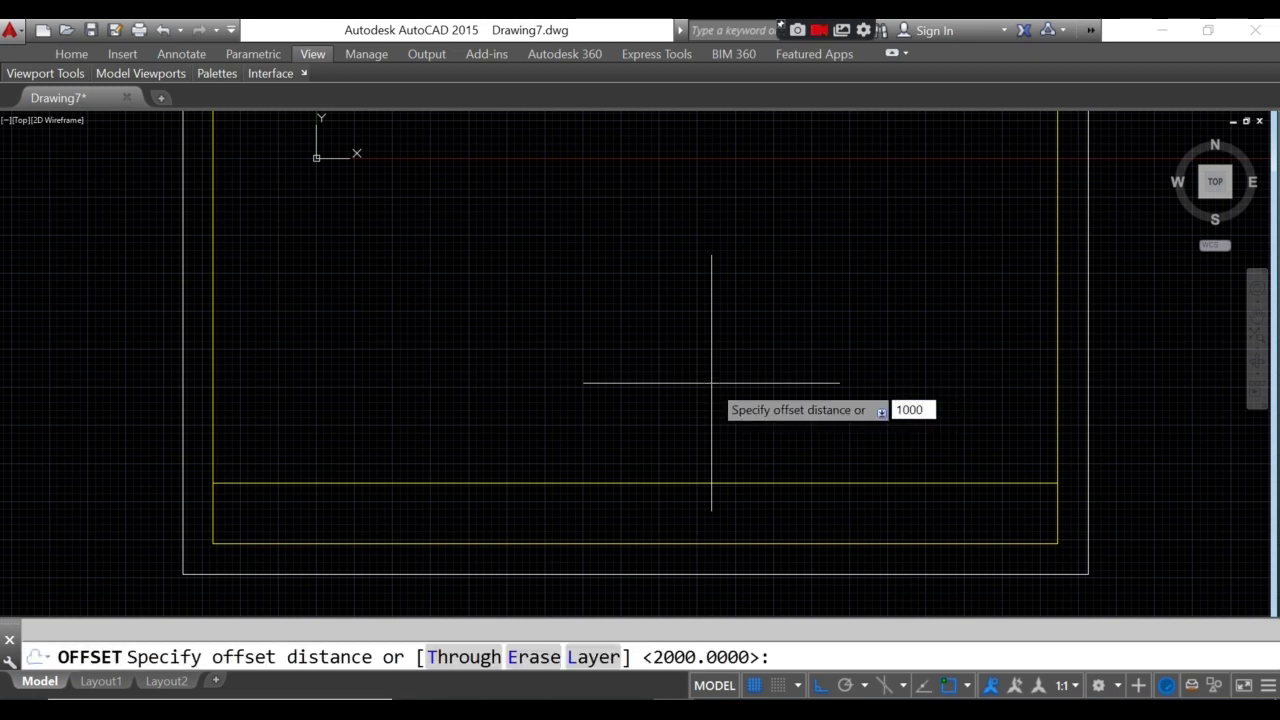
{"action": "key", "text": "Return"}
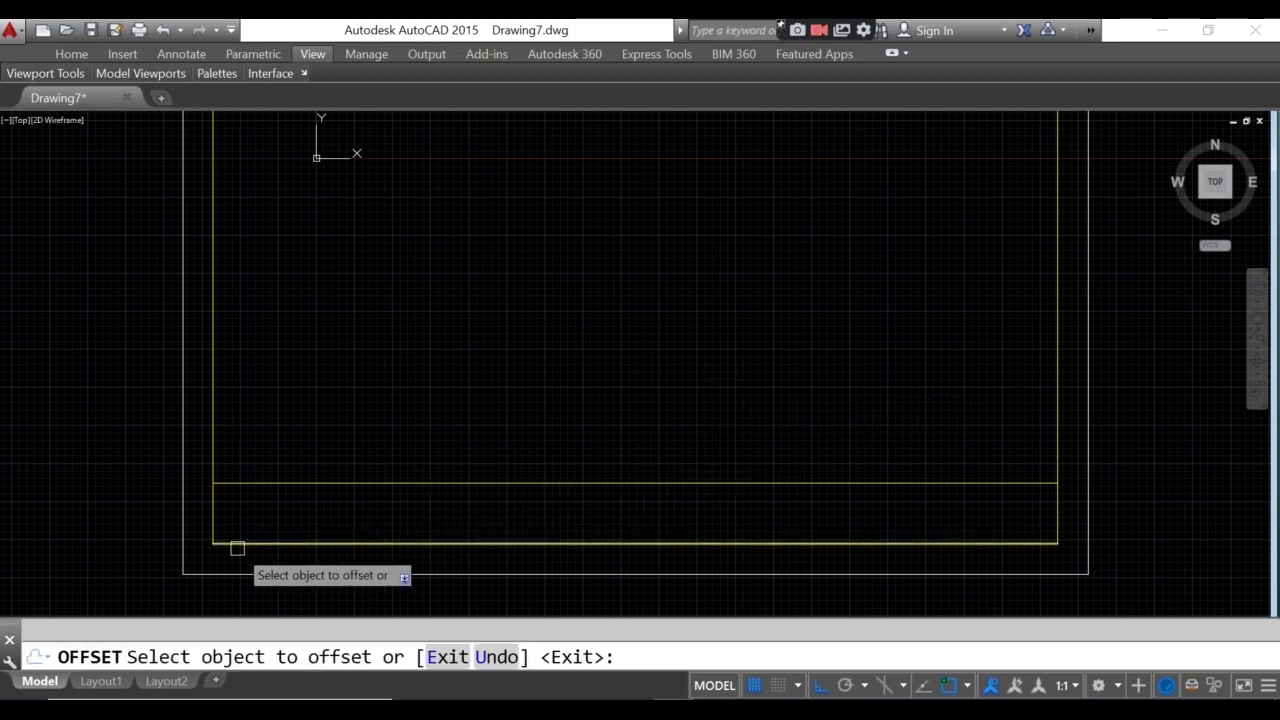
{"action": "left_click", "coordinate": [237, 544]}
{"action": "left_click", "coordinate": [244, 518]}
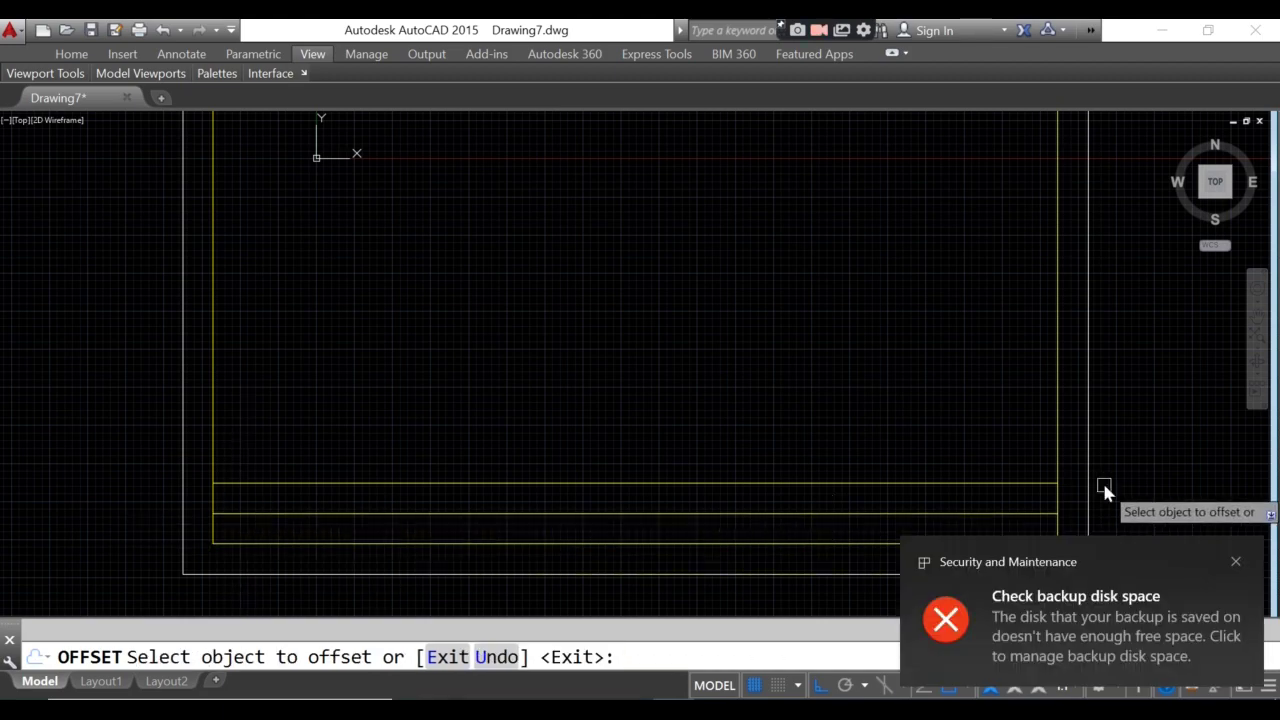
{"action": "left_click", "coordinate": [1236, 561]}
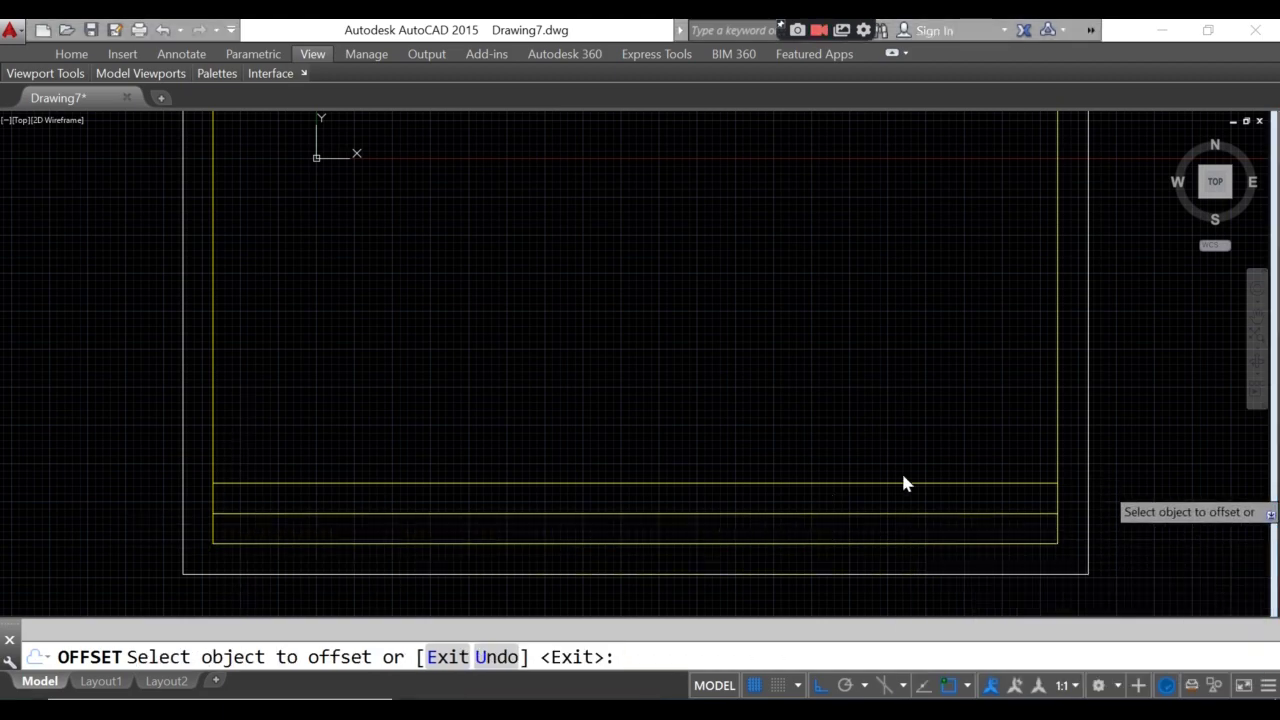
{"action": "key", "text": "Escape"}
{"action": "scroll", "coordinate": [271, 423], "scroll_direction": "up", "scroll_amount": 3}
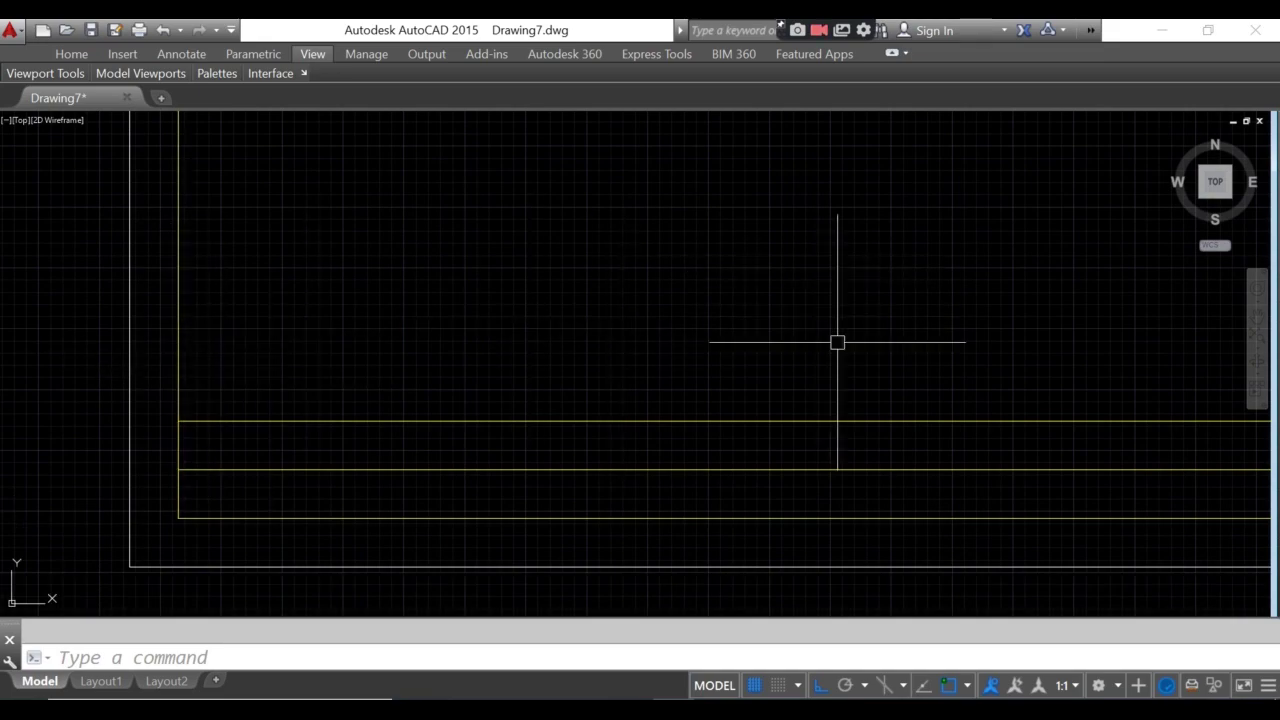
- Offset the left border line 5000 units right as the first column divider
{"action": "scroll", "coordinate": [838, 378], "scroll_direction": "down", "scroll_amount": 2}
{"action": "middle_click_drag", "start_coordinate": [838, 378], "coordinate": [543, 382]}
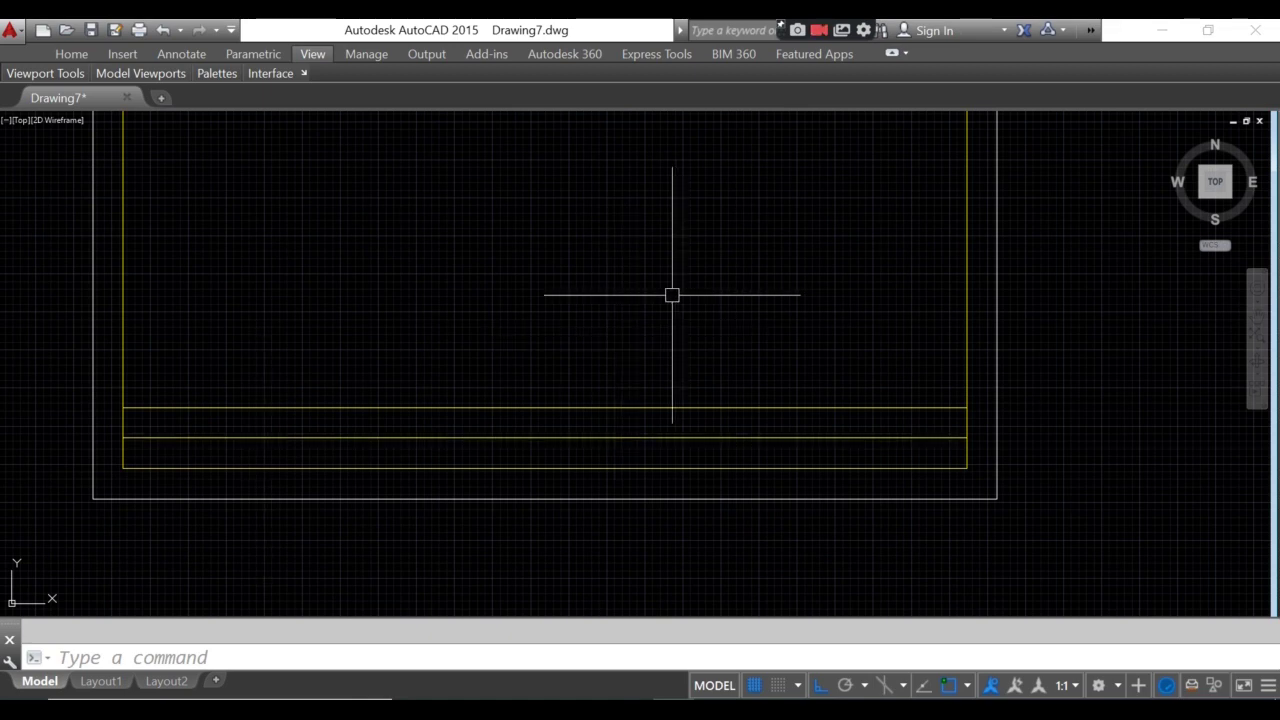
{"action": "middle_click_drag", "start_coordinate": [683, 314], "coordinate": [700, 363]}
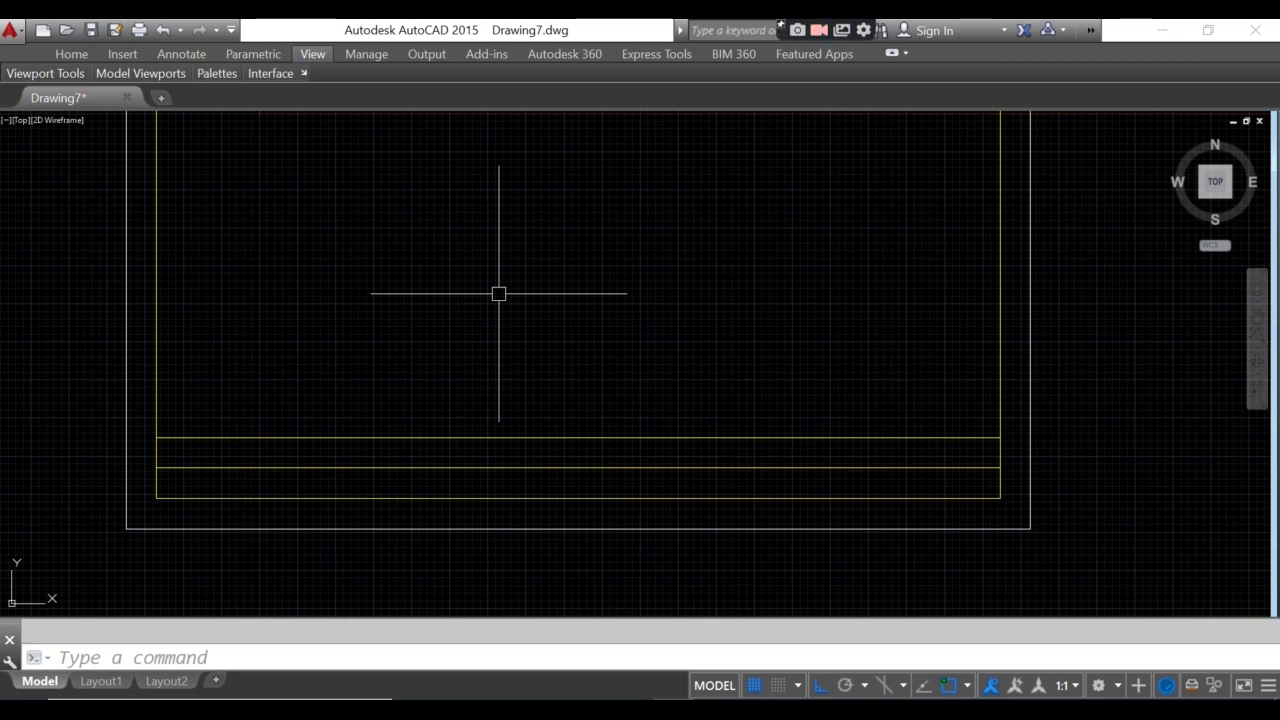
{"action": "type", "text": "o"}
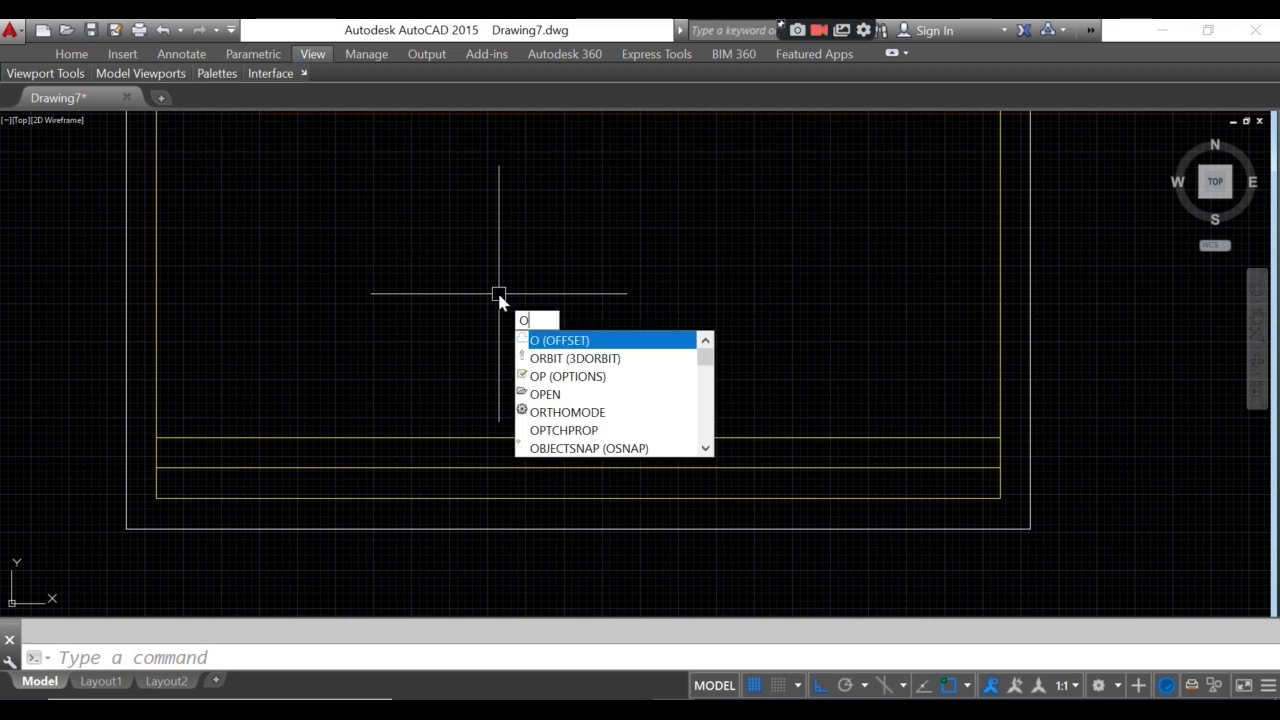
{"action": "key", "text": "Return"}
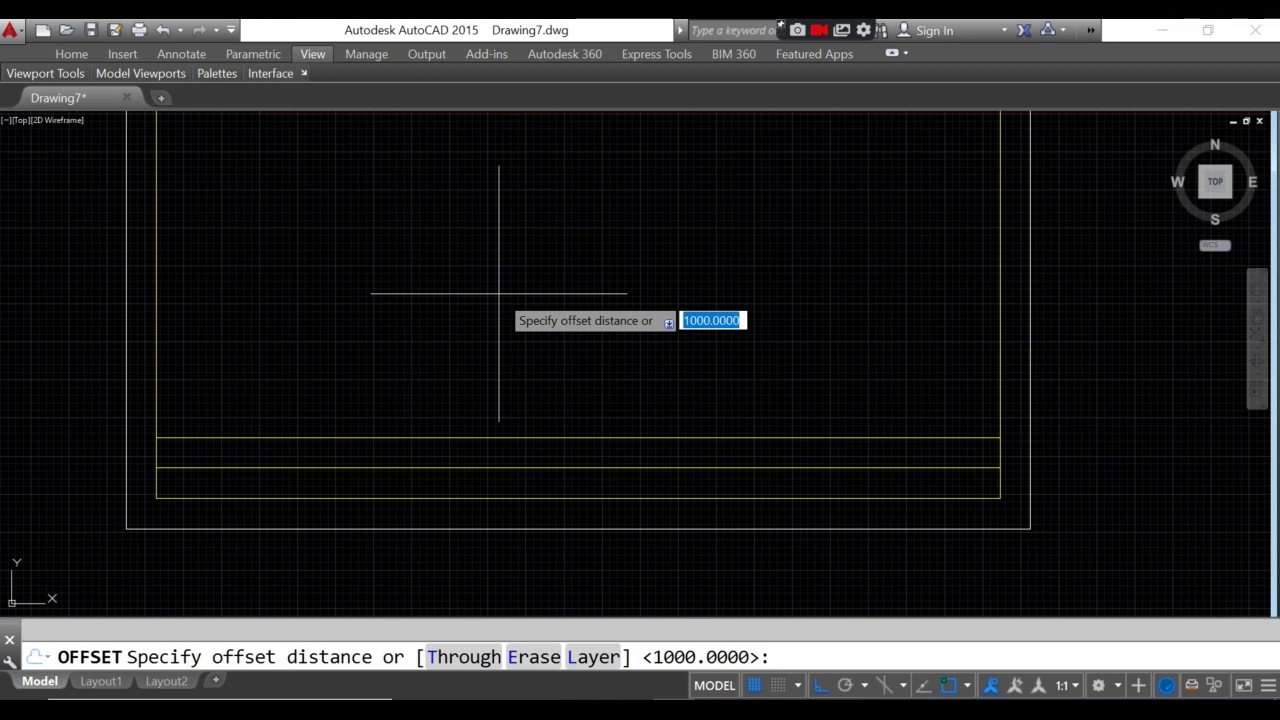
{"action": "type", "text": "50"}
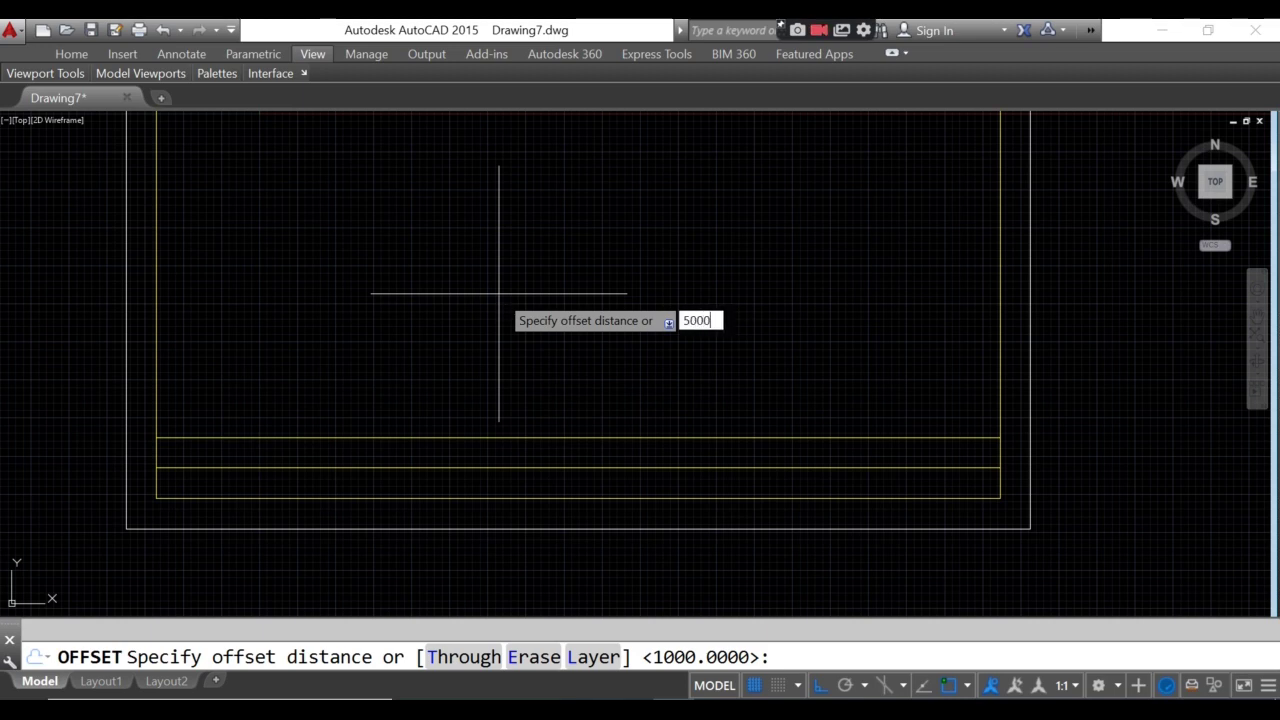
{"action": "key", "text": "Return"}
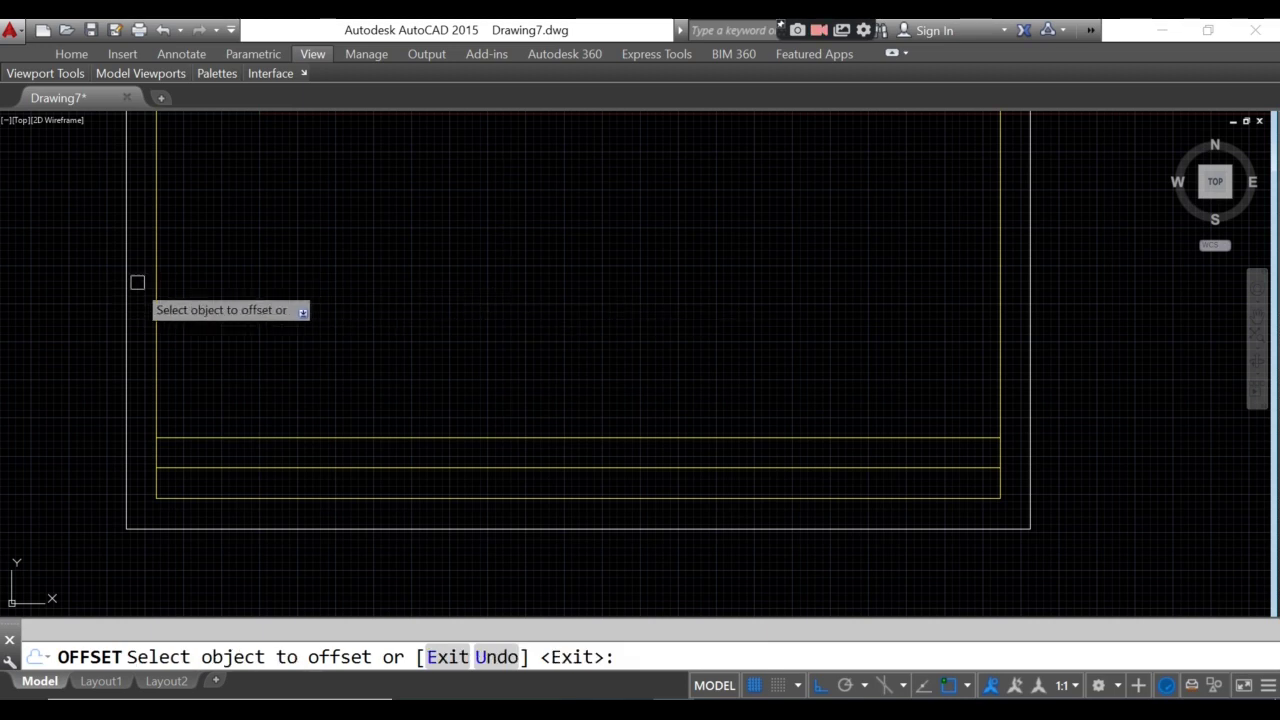
{"action": "left_click", "coordinate": [156, 276]}
{"action": "left_click", "coordinate": [434, 249]}
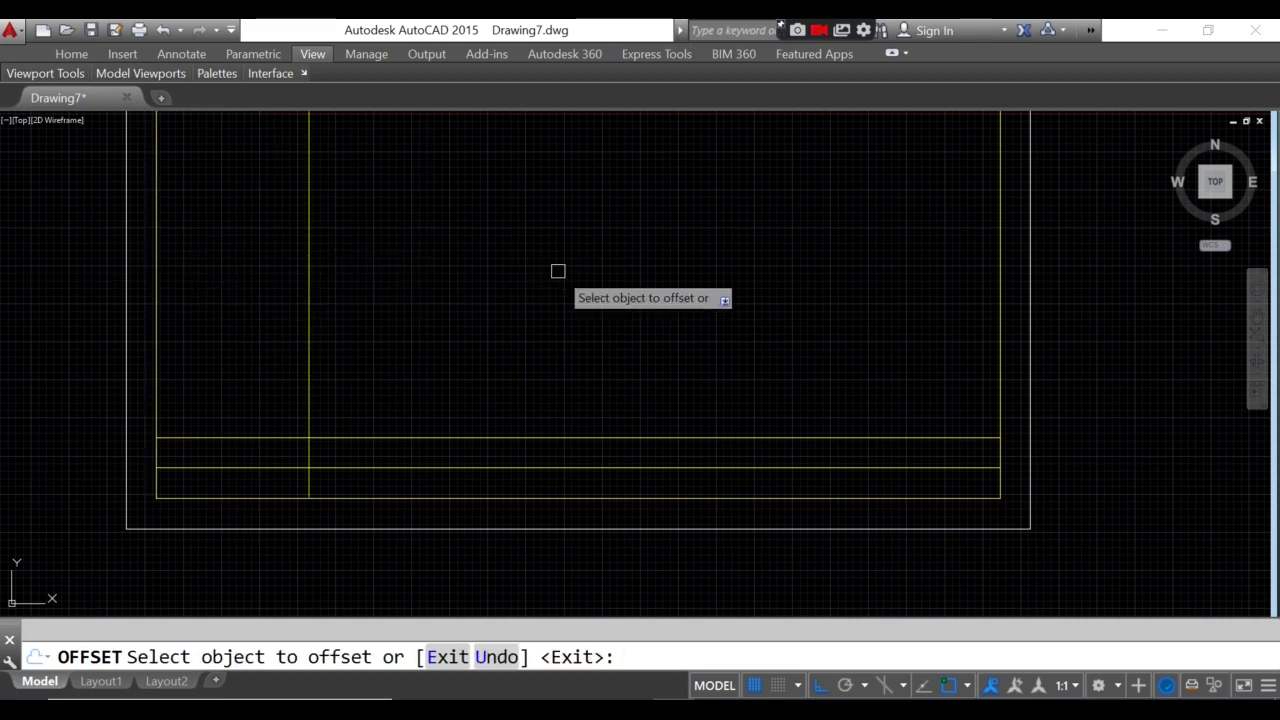
{"action": "key", "text": "Escape"}
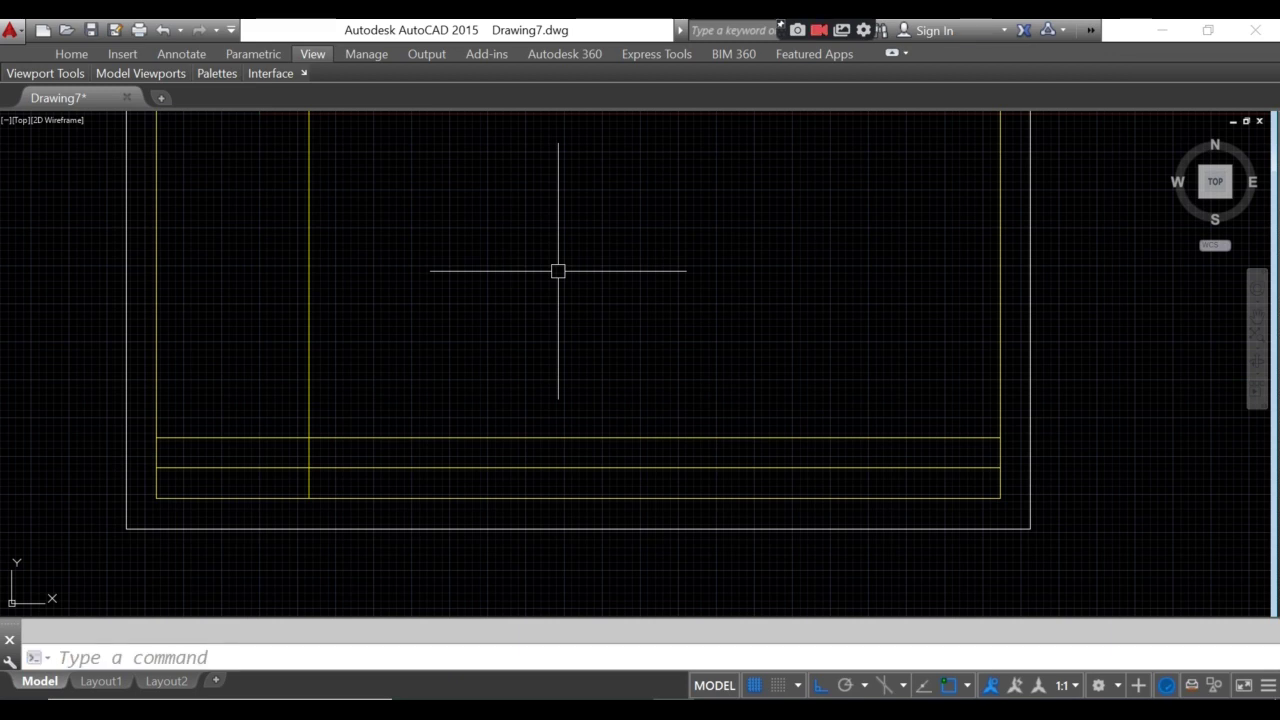
- Offset that divider 7000 units further right
{"action": "type", "text": "O"}
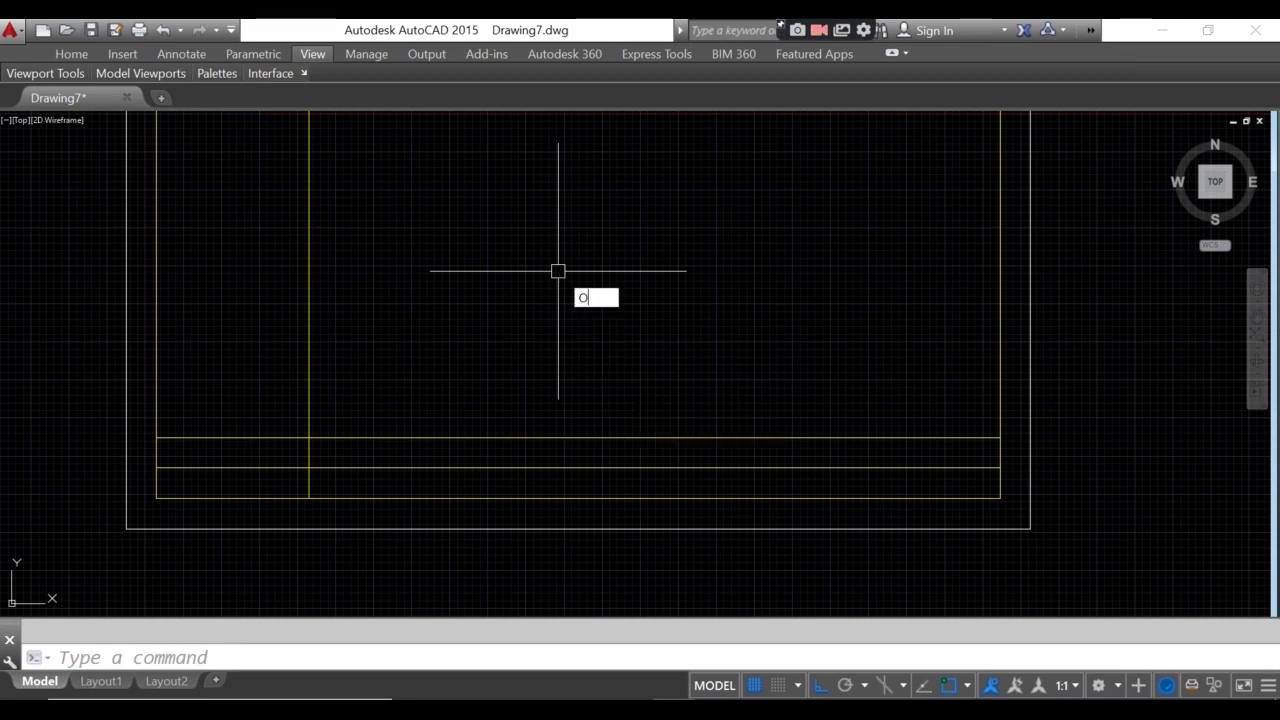
{"action": "key", "text": "Return"}
{"action": "type", "text": "7000"}
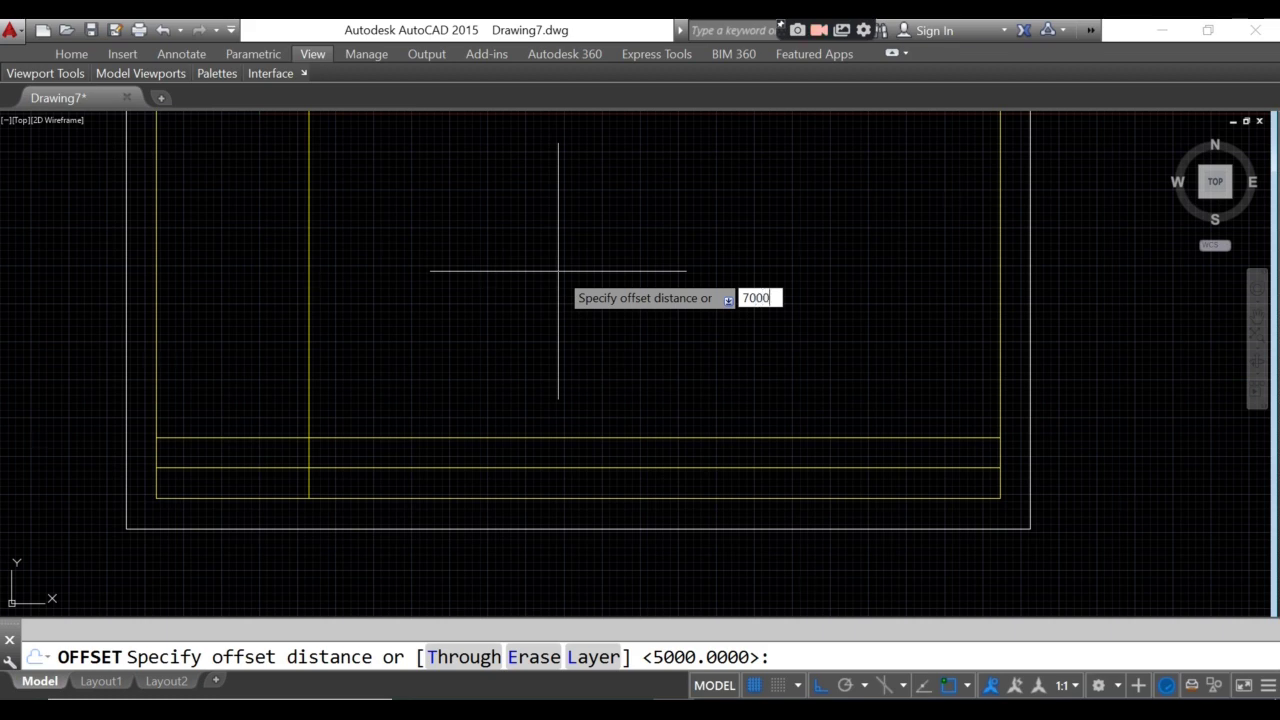
{"action": "key", "text": "Return"}
{"action": "left_click", "coordinate": [309, 351]}
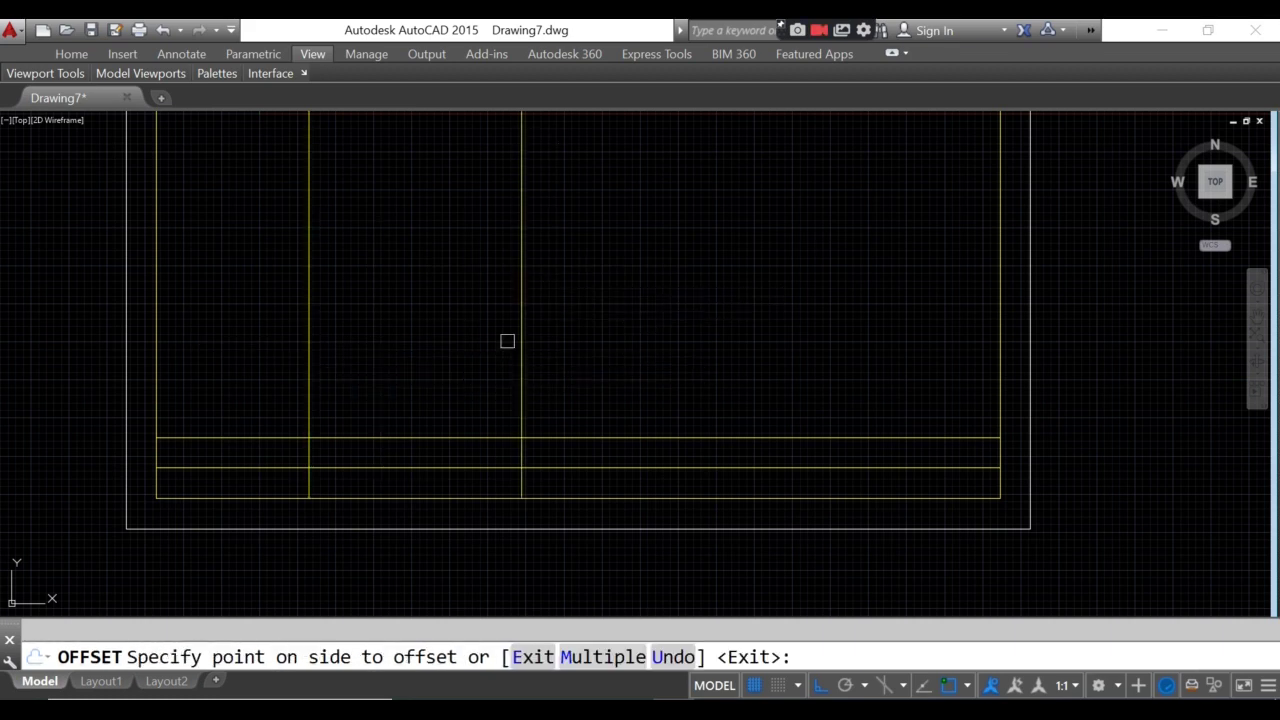
{"action": "left_click", "coordinate": [723, 330]}
{"action": "key", "text": "Return"}
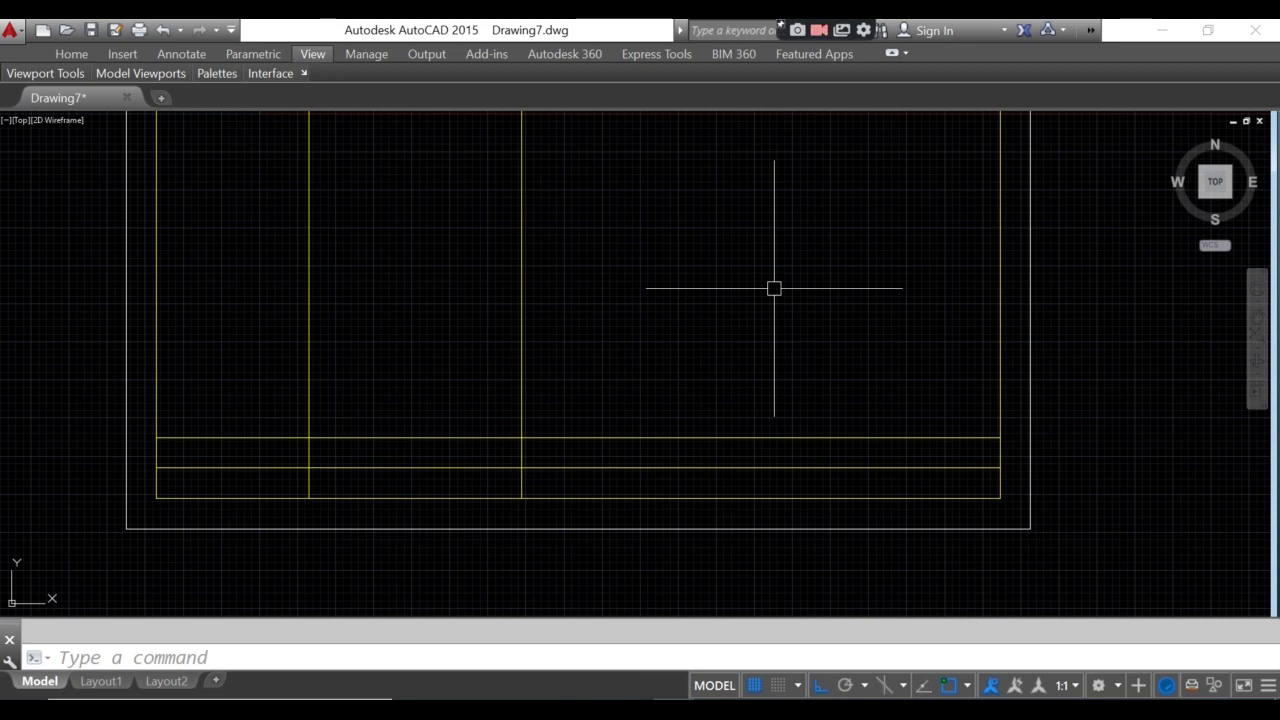
- Add two more vertical dividers spaced 6000 apart to the right
{"action": "type", "text": "o"}
{"action": "key", "text": "Return"}
{"action": "type", "text": "6000"}
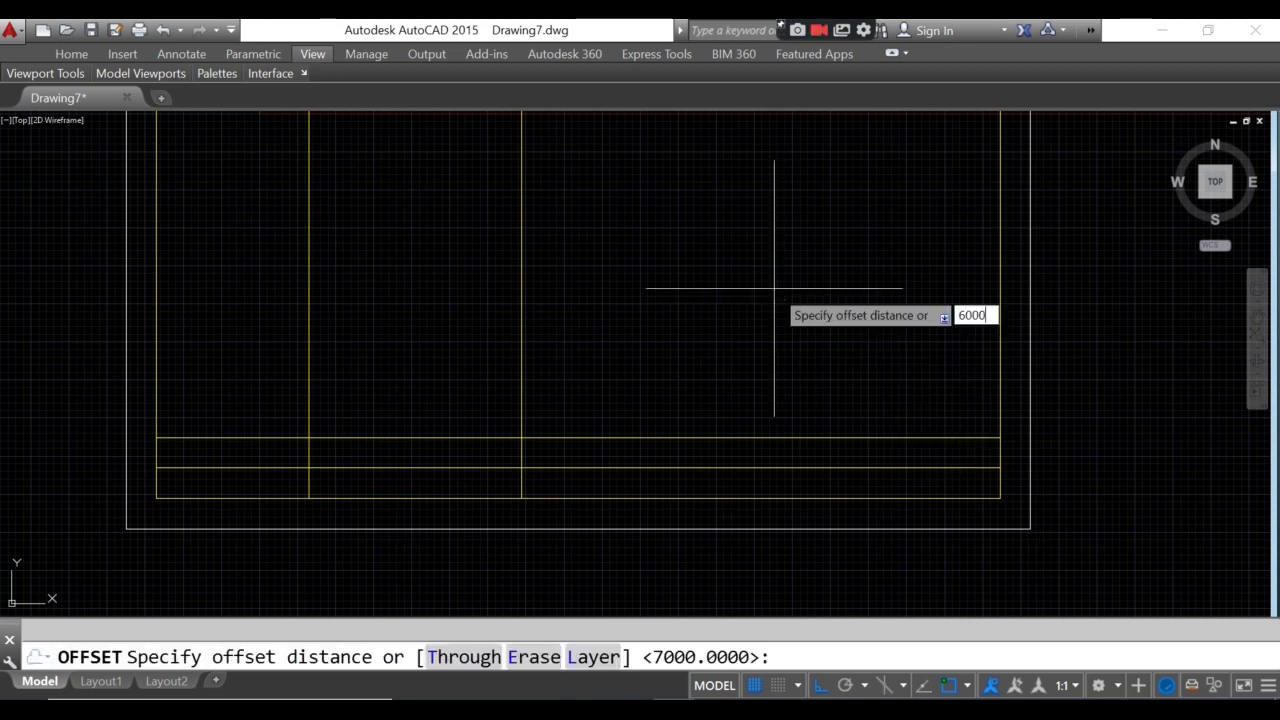
{"action": "key", "text": "Return"}
{"action": "left_click", "coordinate": [522, 322]}
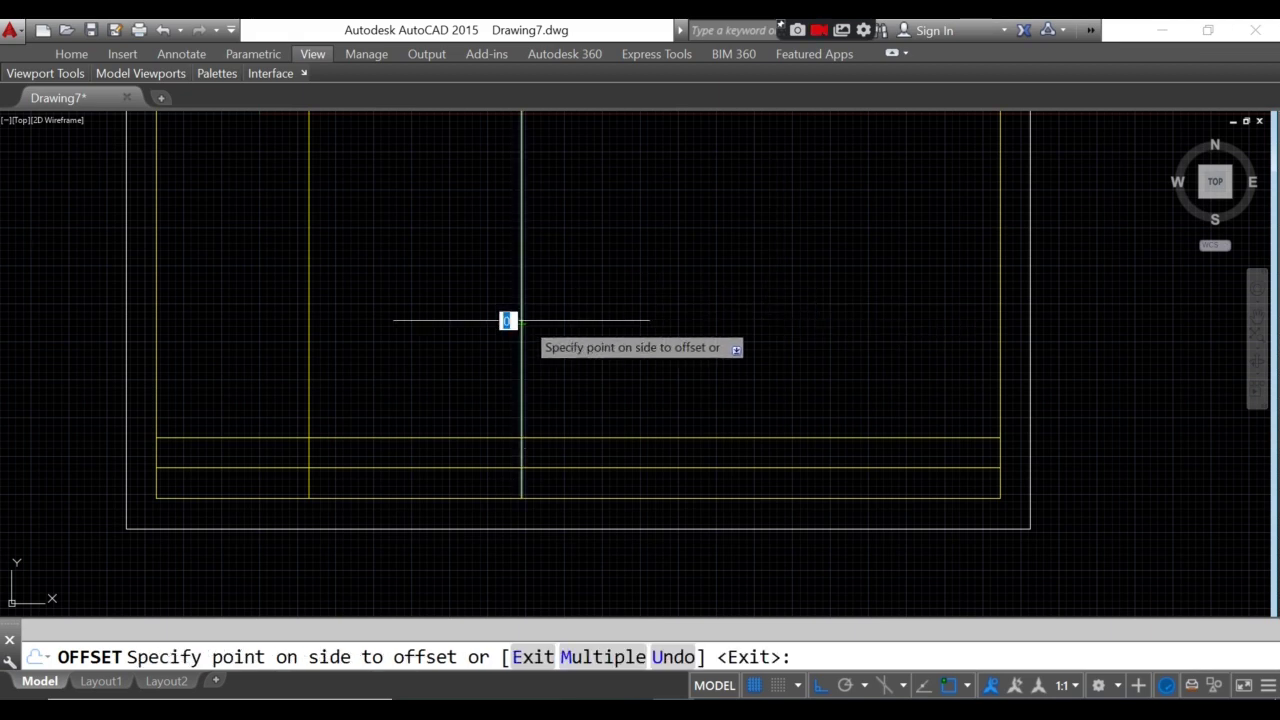
{"action": "left_click", "coordinate": [709, 286]}
{"action": "left_click", "coordinate": [704, 287]}
{"action": "left_click", "coordinate": [909, 289]}
{"action": "key", "text": "Return"}
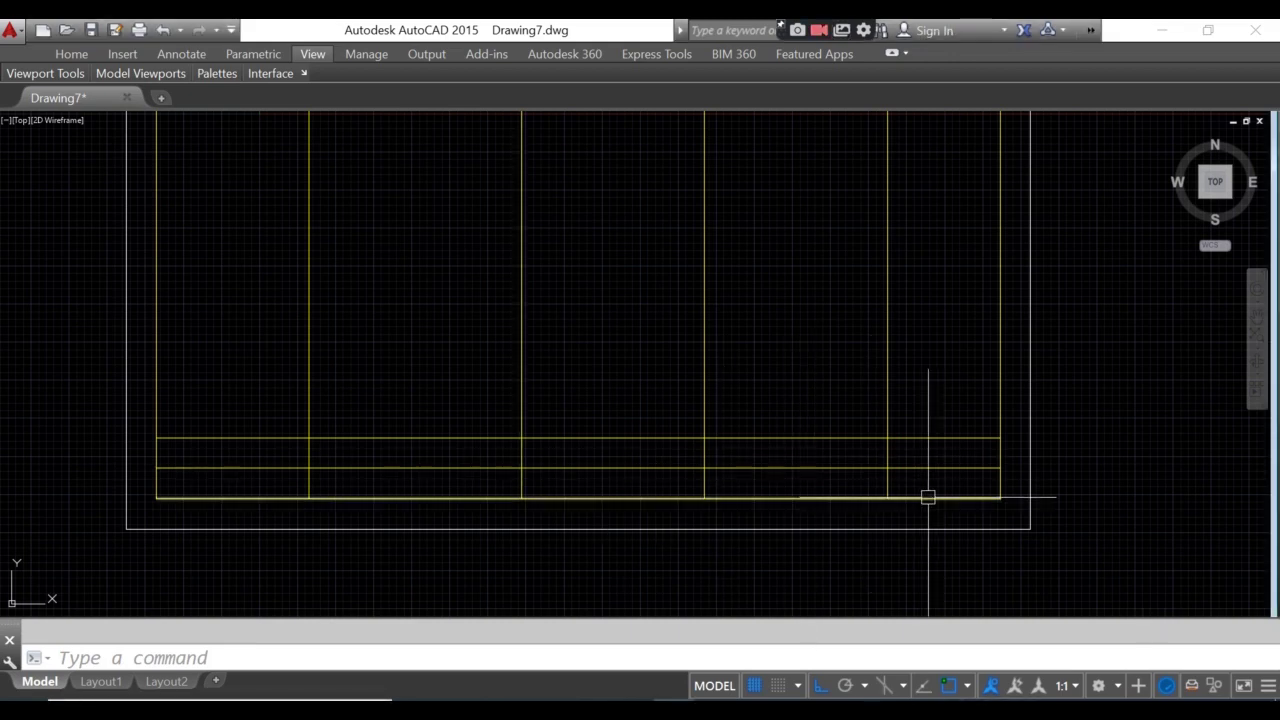
{"action": "middle_click_drag", "start_coordinate": [1017, 525], "coordinate": [1051, 520]}
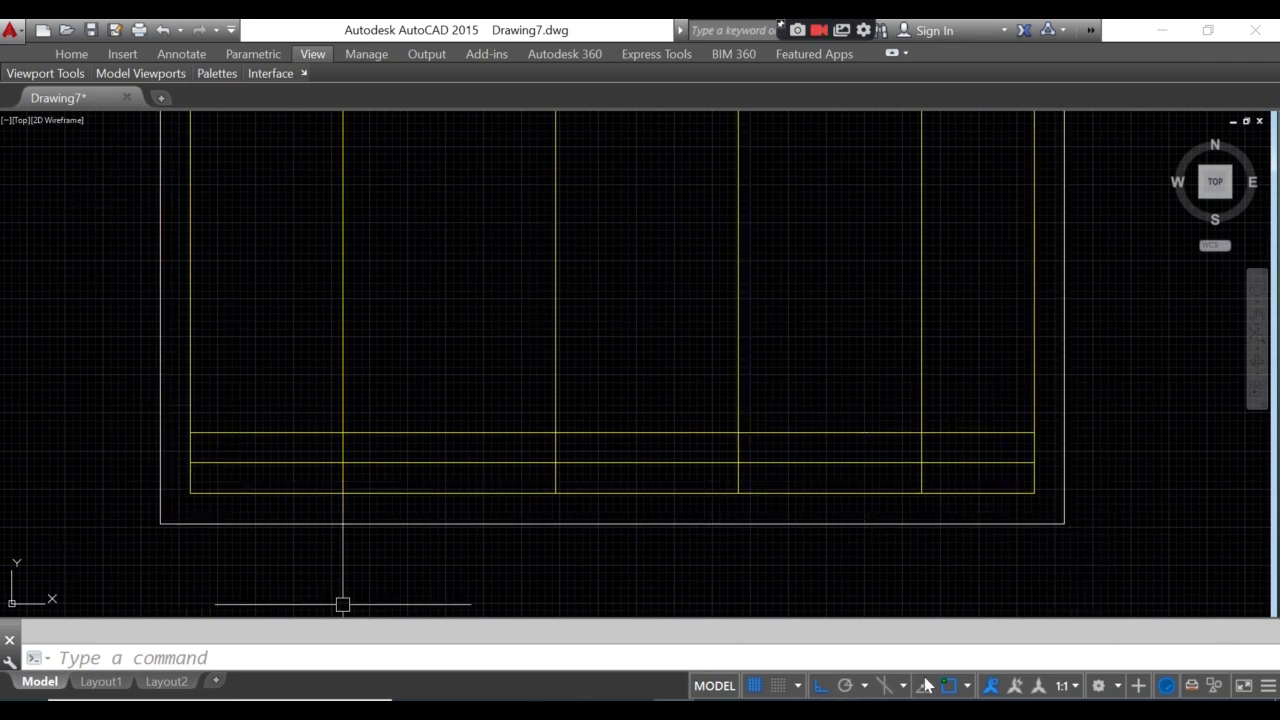
{"action": "middle_click_drag", "start_coordinate": [417, 463], "coordinate": [444, 485]}
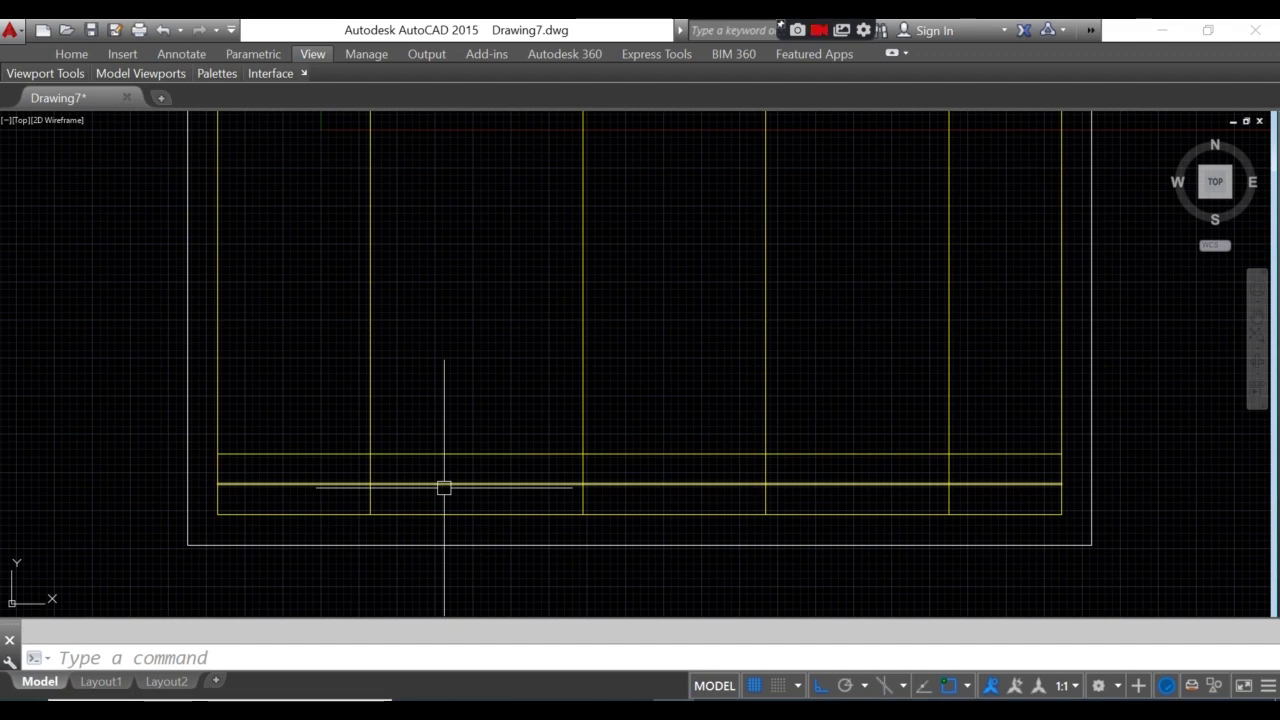
- Trim the four dividers above the bottom strip and remove the second cell's middle line
{"action": "type", "text": "TR"}
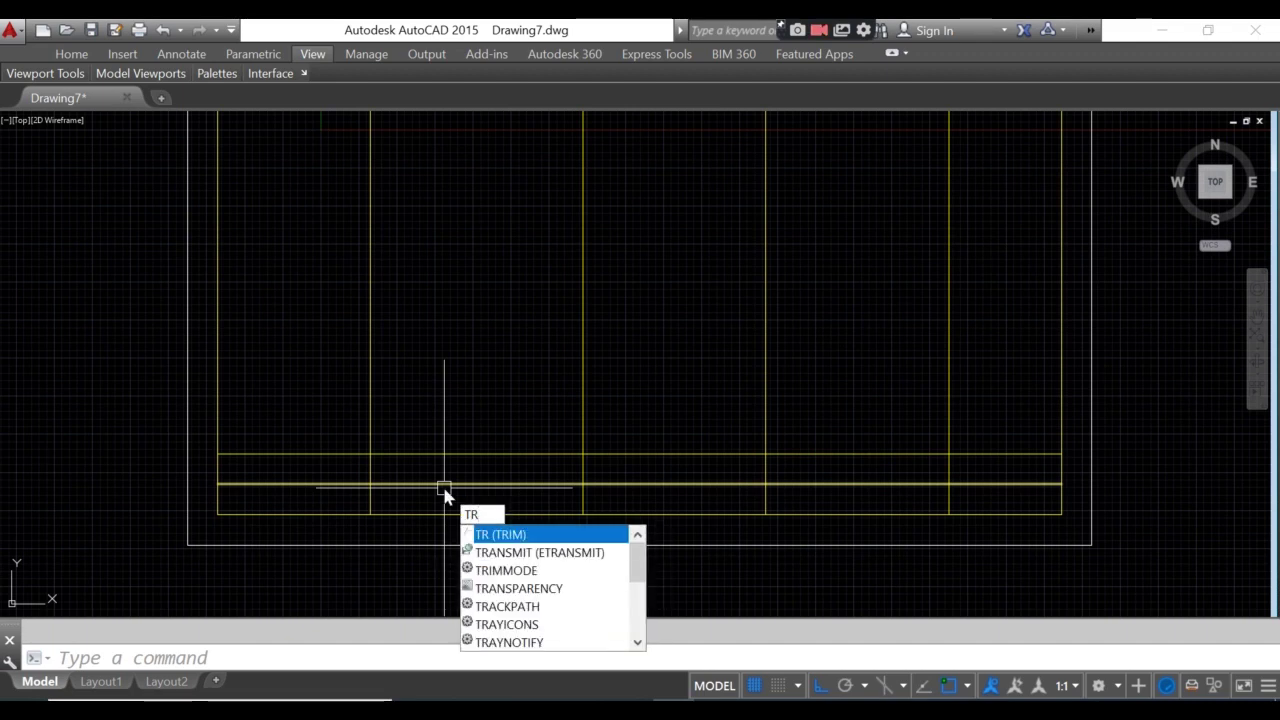
{"action": "key", "text": "Return"}
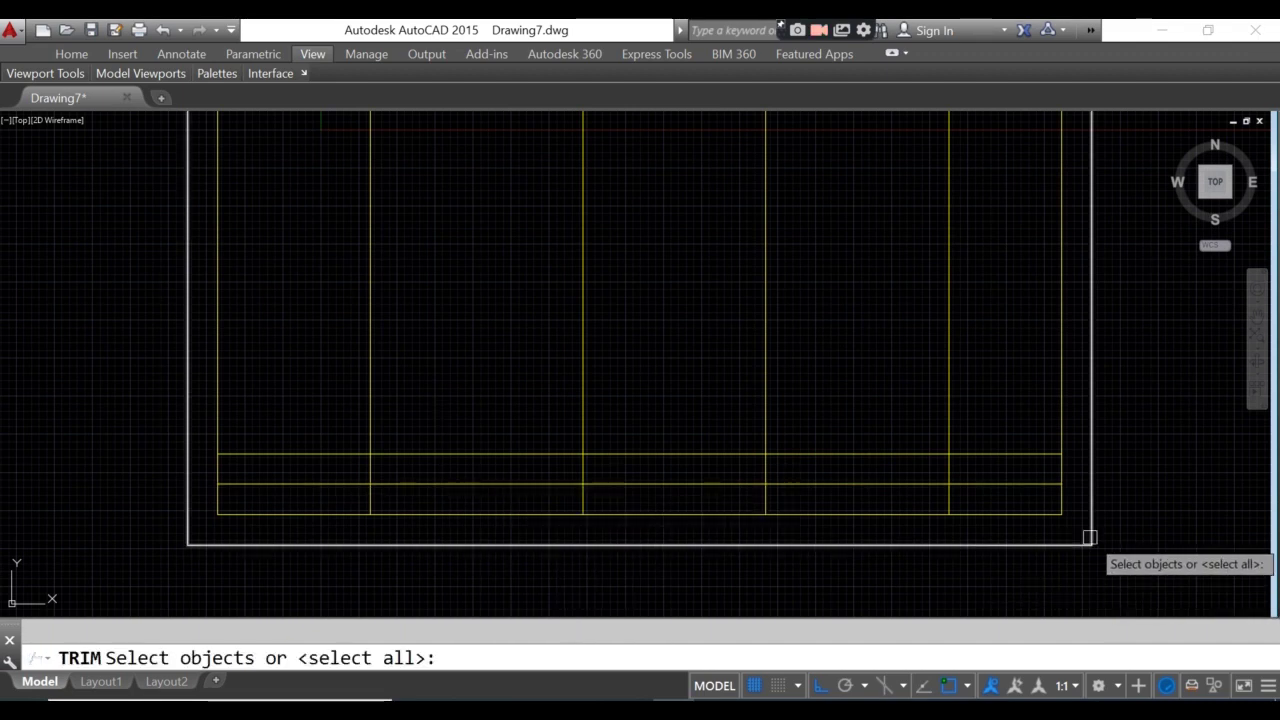
{"action": "left_click", "coordinate": [1076, 529]}
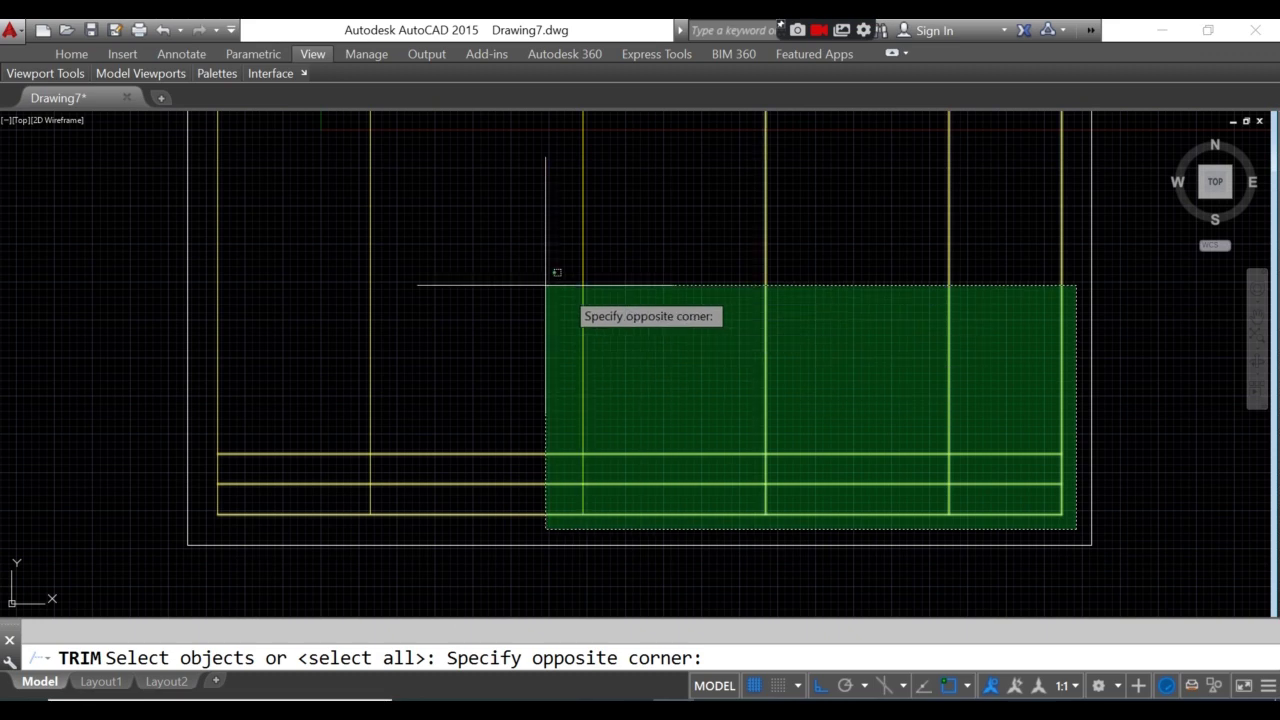
{"action": "left_click", "coordinate": [214, 241]}
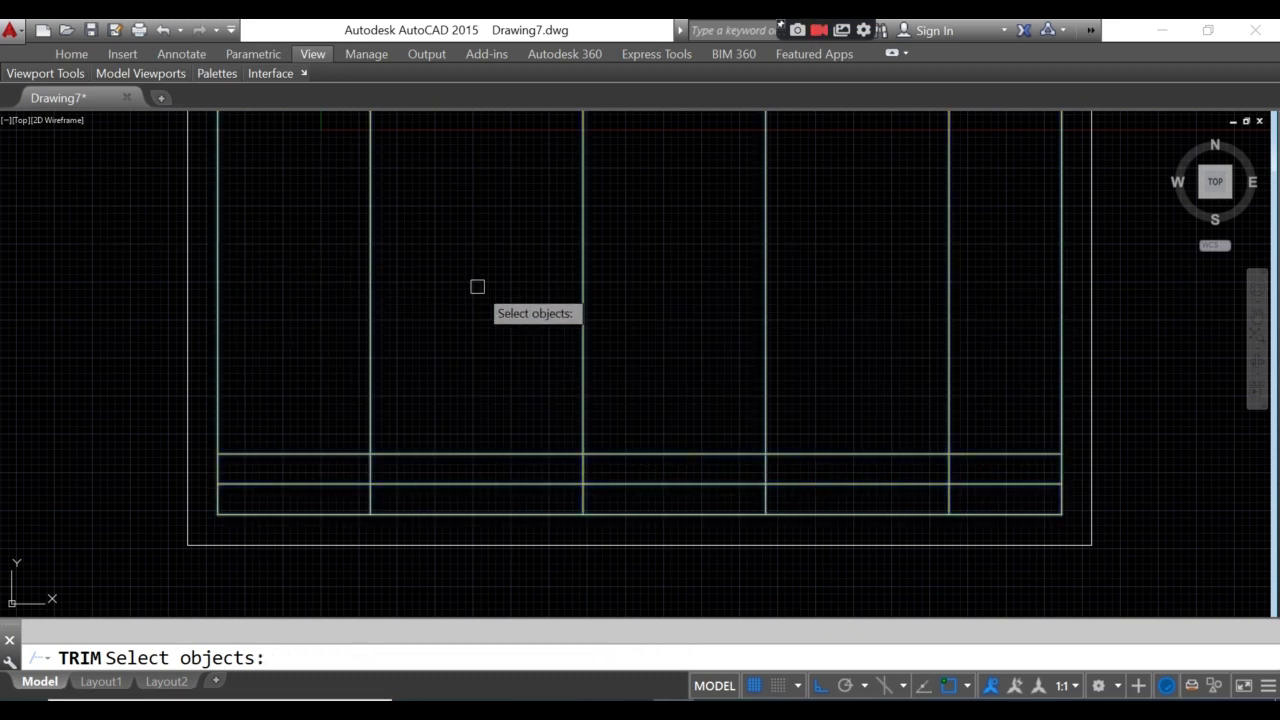
{"action": "key", "text": "Return"}
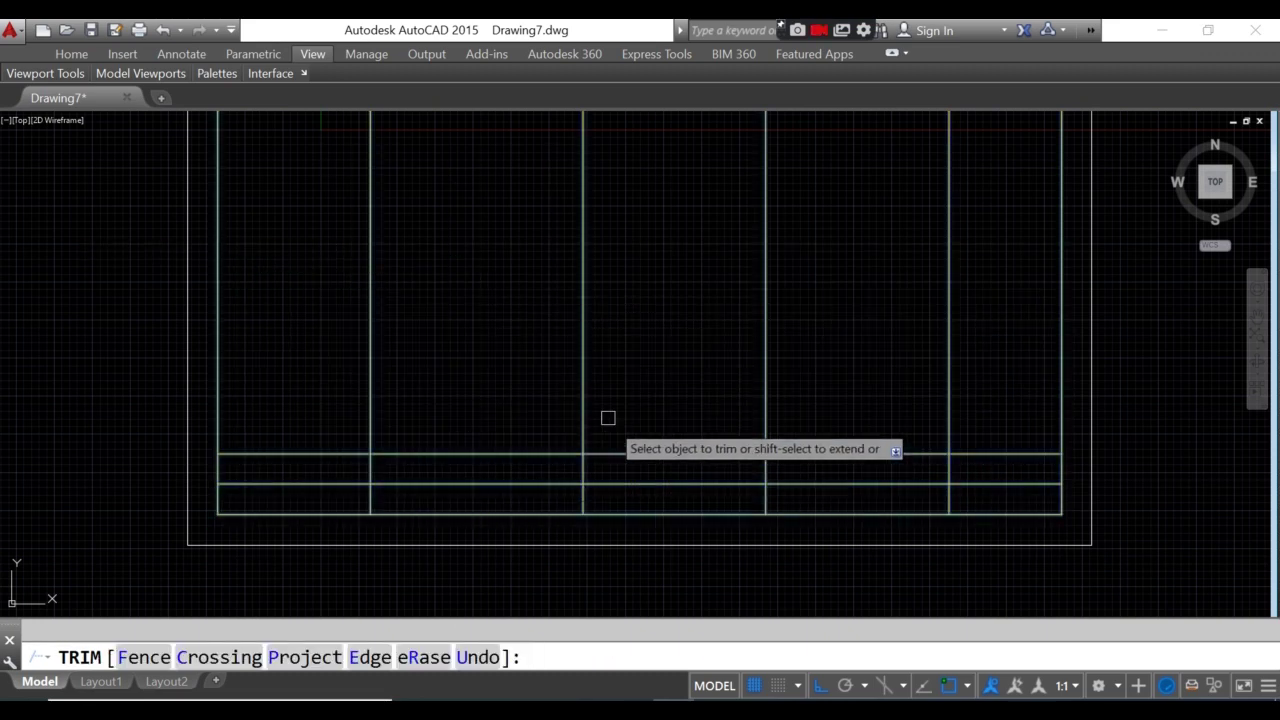
{"action": "left_click", "coordinate": [987, 347]}
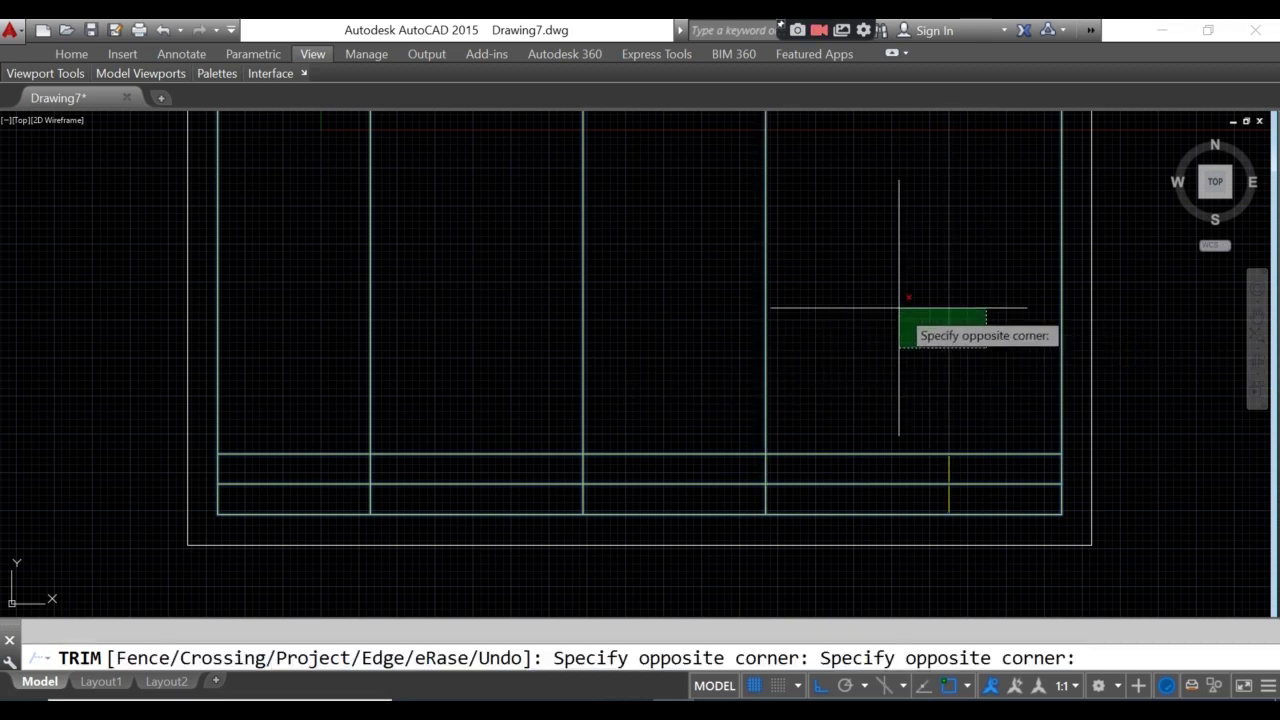
{"action": "left_click", "coordinate": [515, 278]}
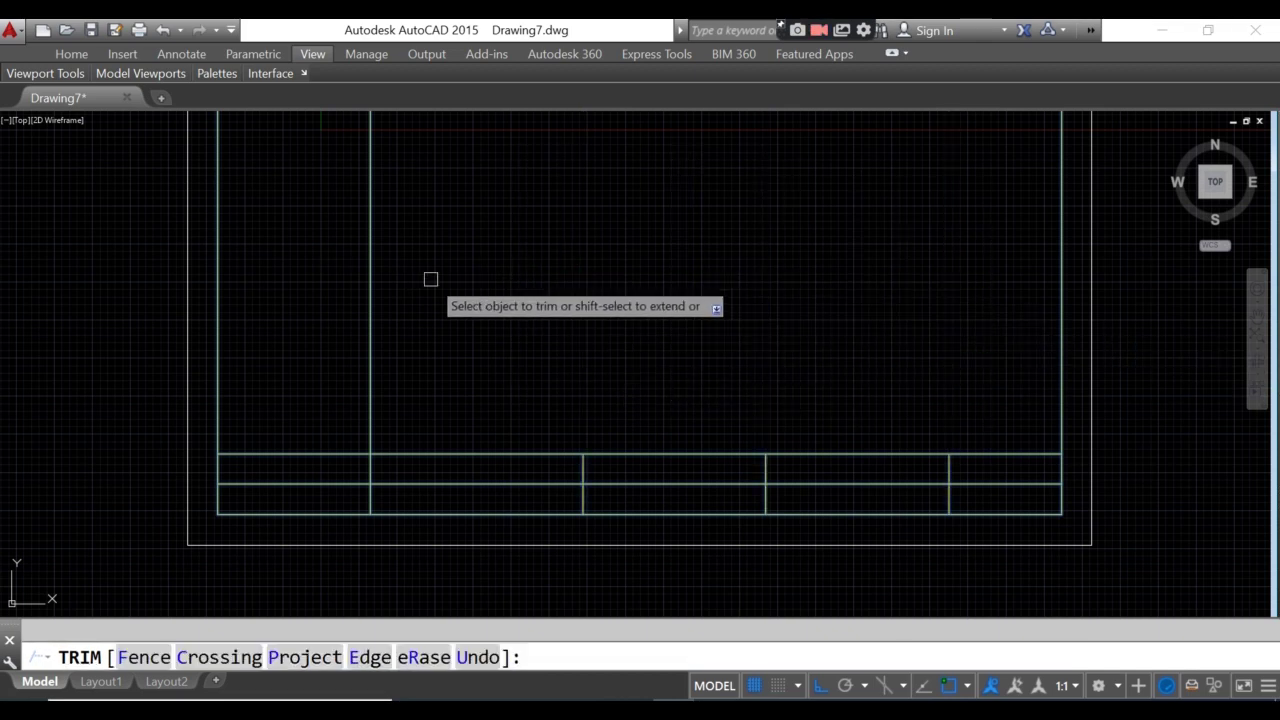
{"action": "left_click", "coordinate": [373, 280]}
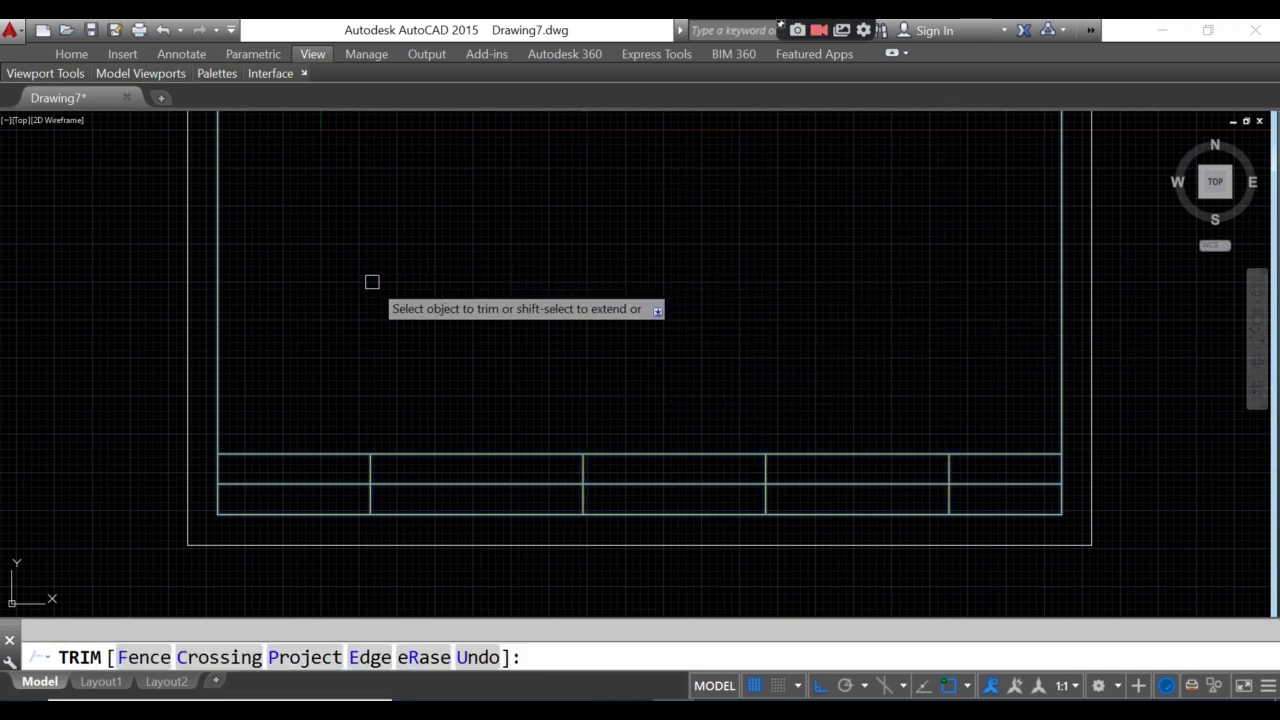
{"action": "left_click", "coordinate": [437, 485]}
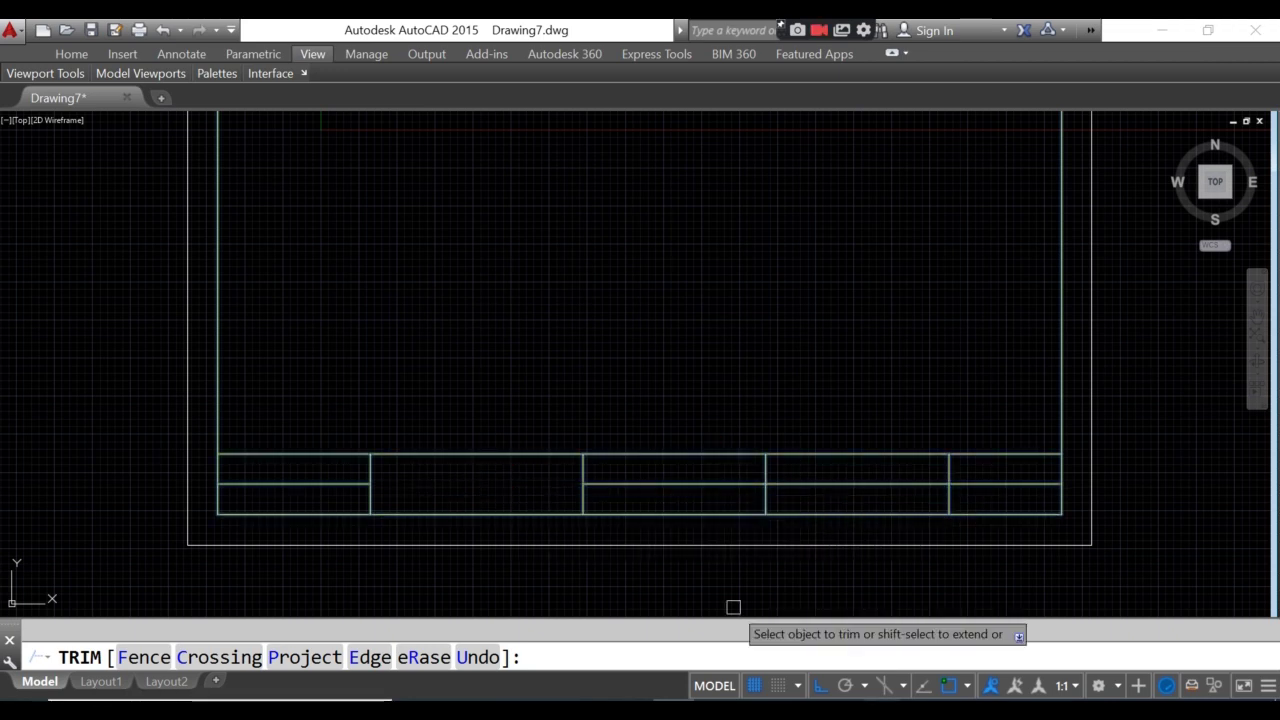
{"action": "key", "text": "Escape"}
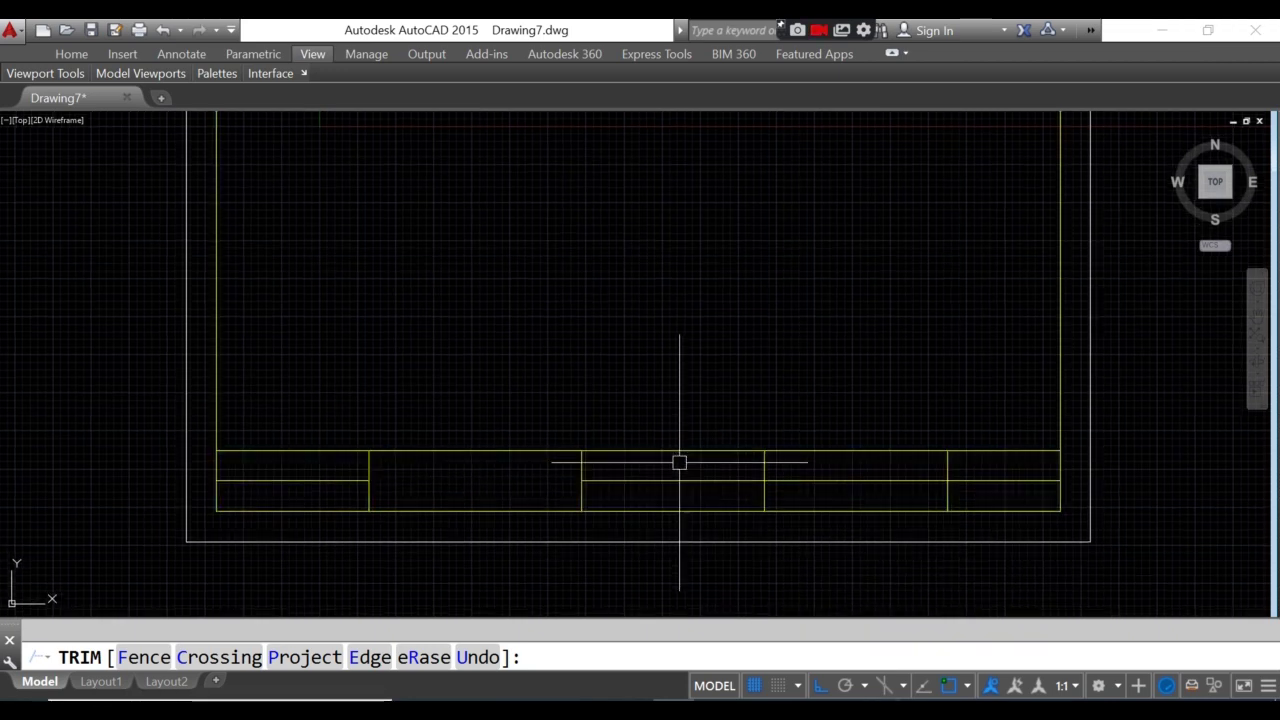
{"action": "scroll", "coordinate": [626, 411], "scroll_direction": "down", "scroll_amount": 3}
{"action": "scroll", "coordinate": [563, 231], "scroll_direction": "down", "scroll_amount": 1}
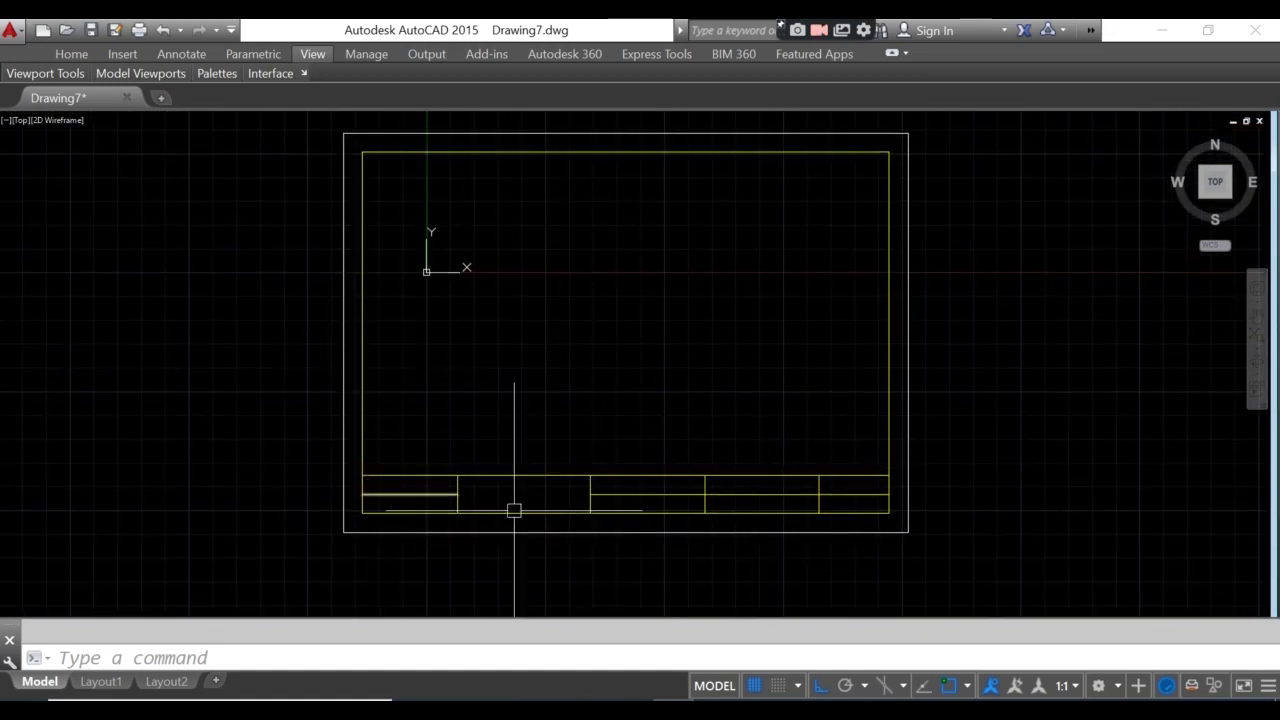
{"action": "scroll", "coordinate": [422, 548], "scroll_direction": "up", "scroll_amount": 2}
{"action": "scroll", "coordinate": [344, 518], "scroll_direction": "up", "scroll_amount": 4}
{"action": "mouse_move", "coordinate": [274, 380]}
{"action": "middle_mouse_down"}
{"action": "mouse_move", "coordinate": [249, 383]}
{"action": "mouse_move", "coordinate": [233, 411]}
{"action": "middle_mouse_up"}
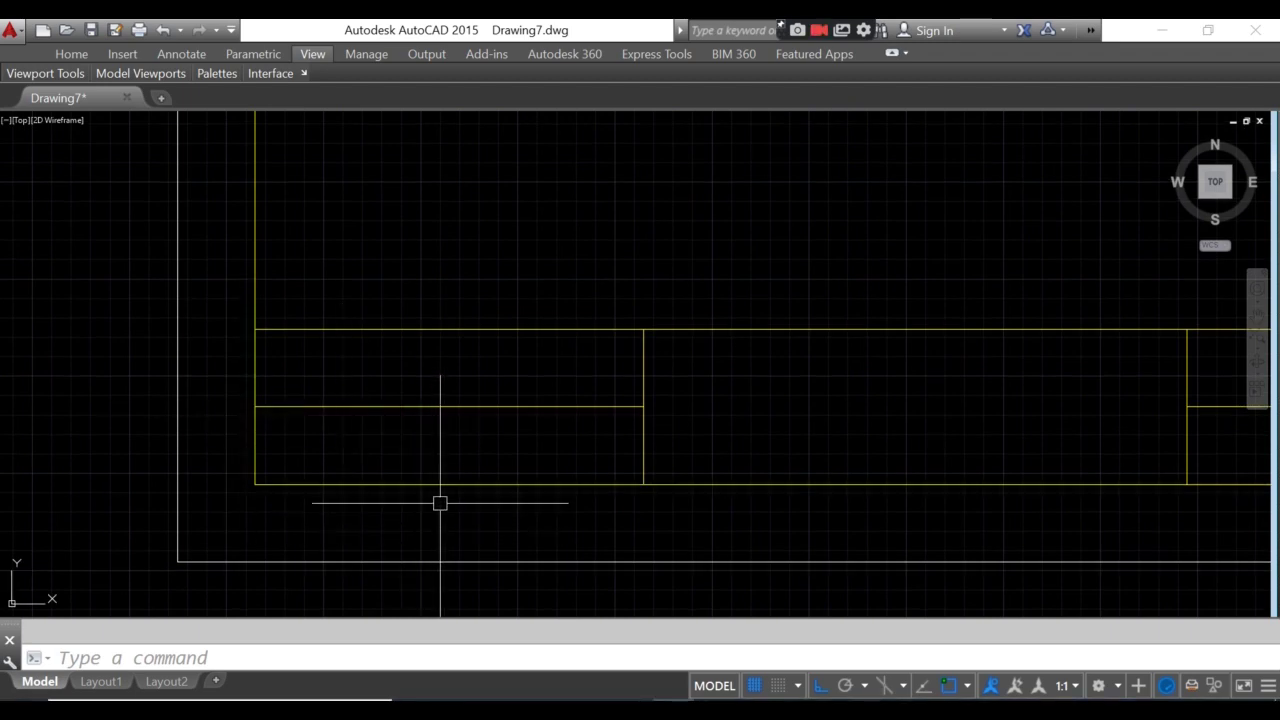
{"action": "scroll", "coordinate": [440, 501], "scroll_direction": "down", "scroll_amount": 2}
{"action": "middle_click_drag", "start_coordinate": [334, 463], "coordinate": [237, 443]}
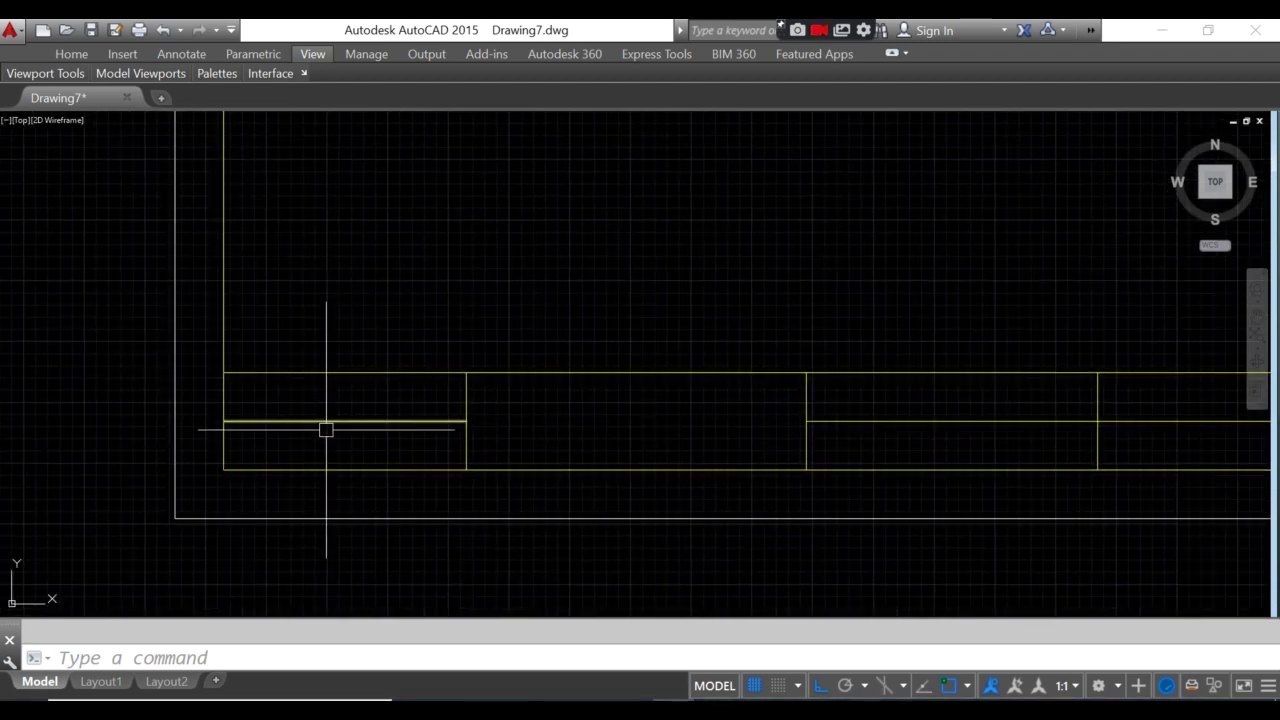
{"action": "mouse_move", "coordinate": [719, 460]}
{"action": "middle_mouse_down"}
{"action": "mouse_move", "coordinate": [564, 473]}
{"action": "mouse_move", "coordinate": [482, 442]}
{"action": "middle_mouse_up"}
{"action": "scroll", "coordinate": [729, 463], "scroll_direction": "down", "scroll_amount": 2}
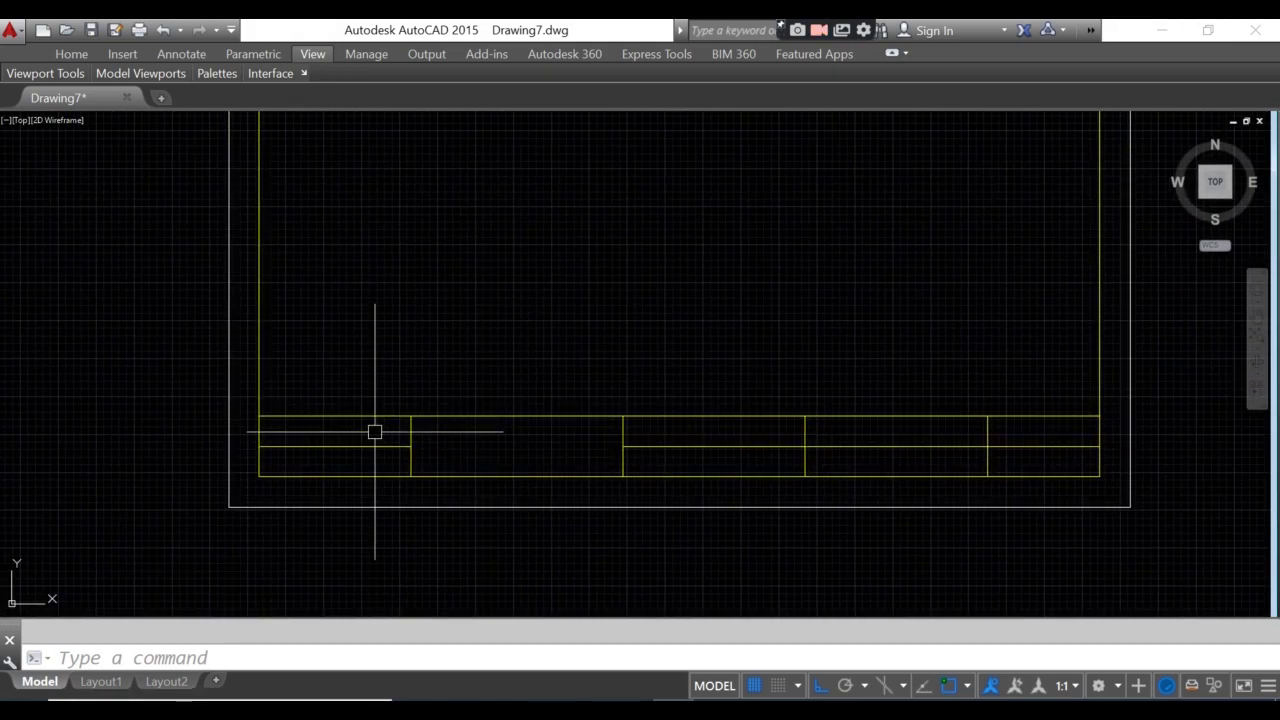
{"action": "scroll", "coordinate": [366, 436], "scroll_direction": "up", "scroll_amount": 2}
{"action": "middle_click_drag", "start_coordinate": [374, 437], "coordinate": [443, 474]}
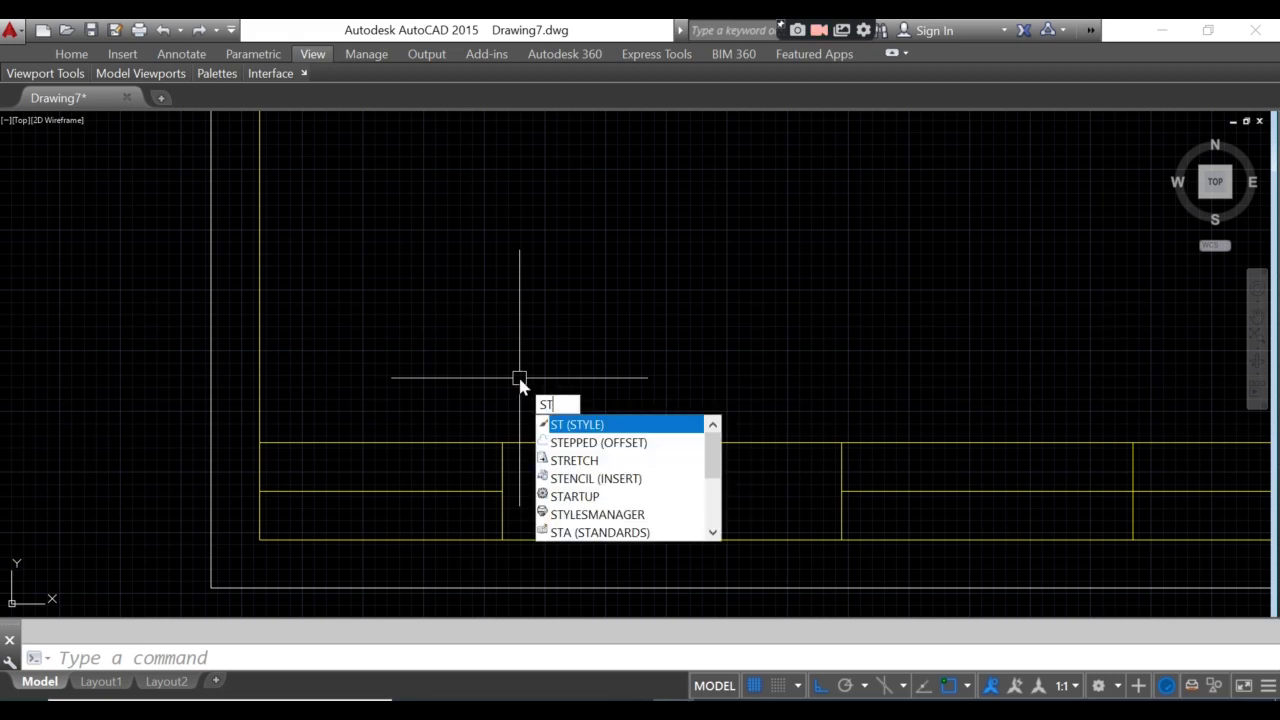
- Add a ROMANS text style with the romans.shx font, set it current, and save
{"action": "key", "text": "Return"}
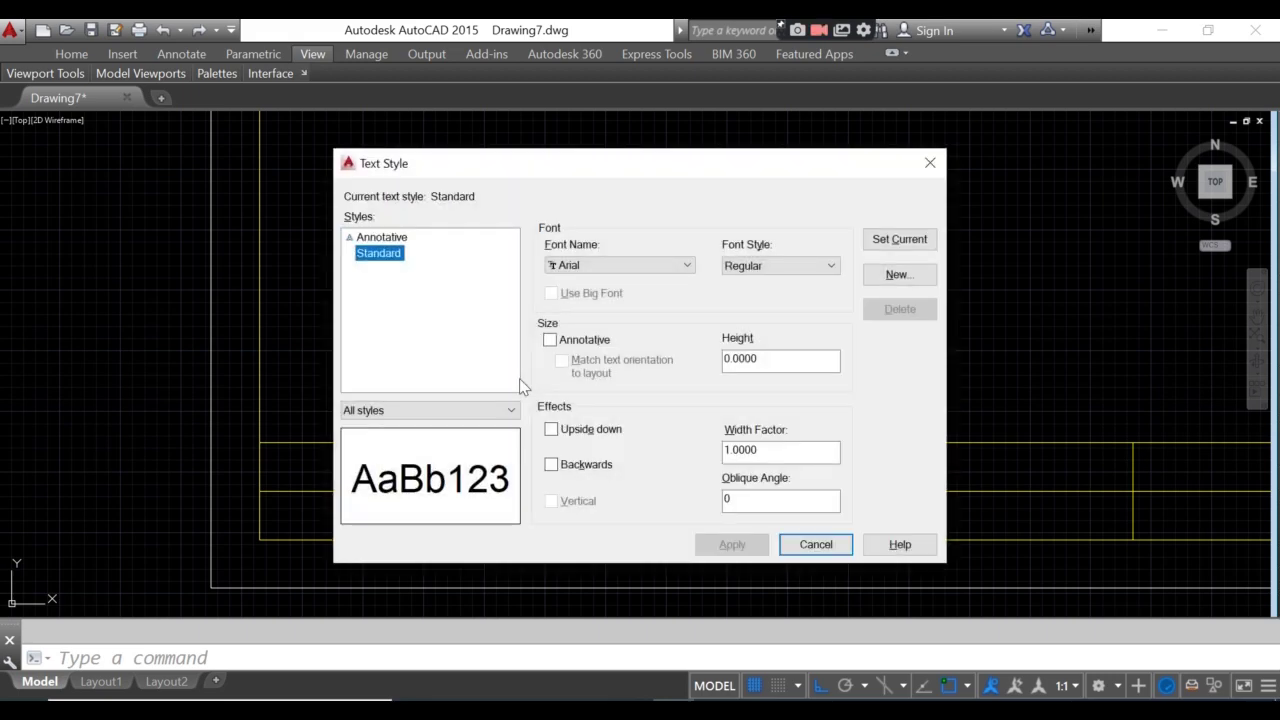
{"action": "left_click", "coordinate": [916, 274]}
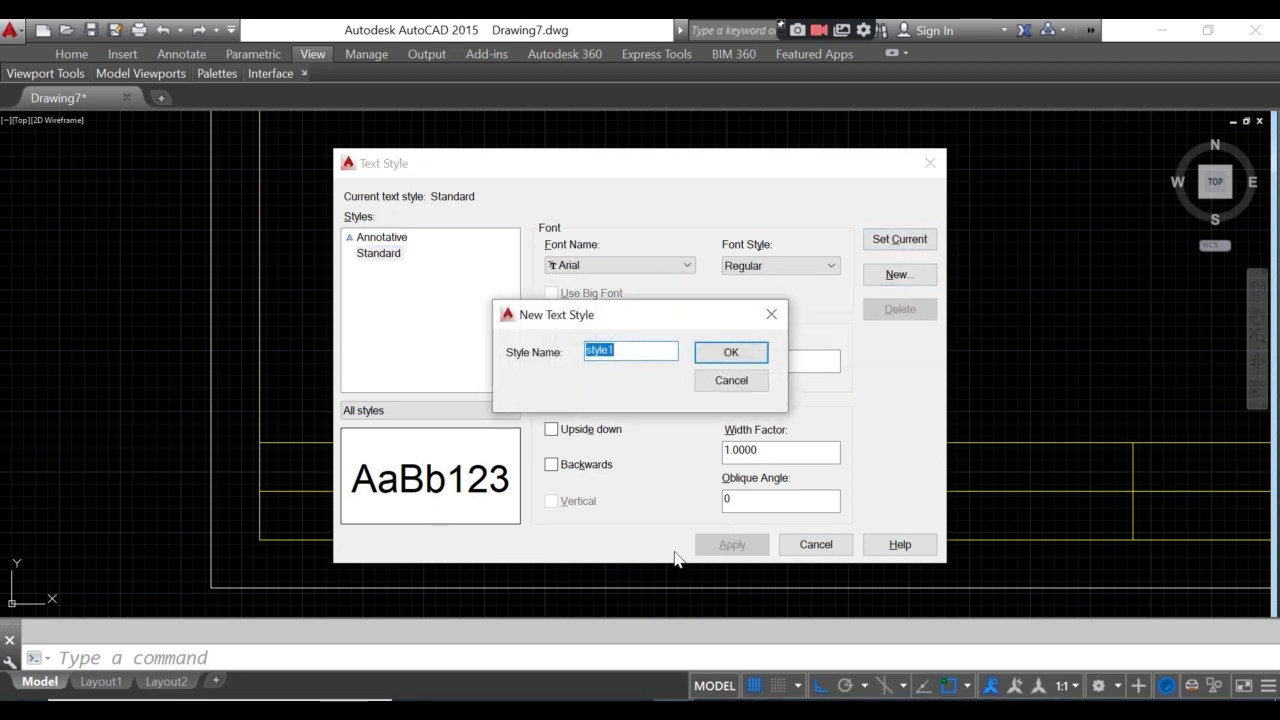
{"action": "type", "text": "ROMAN"}
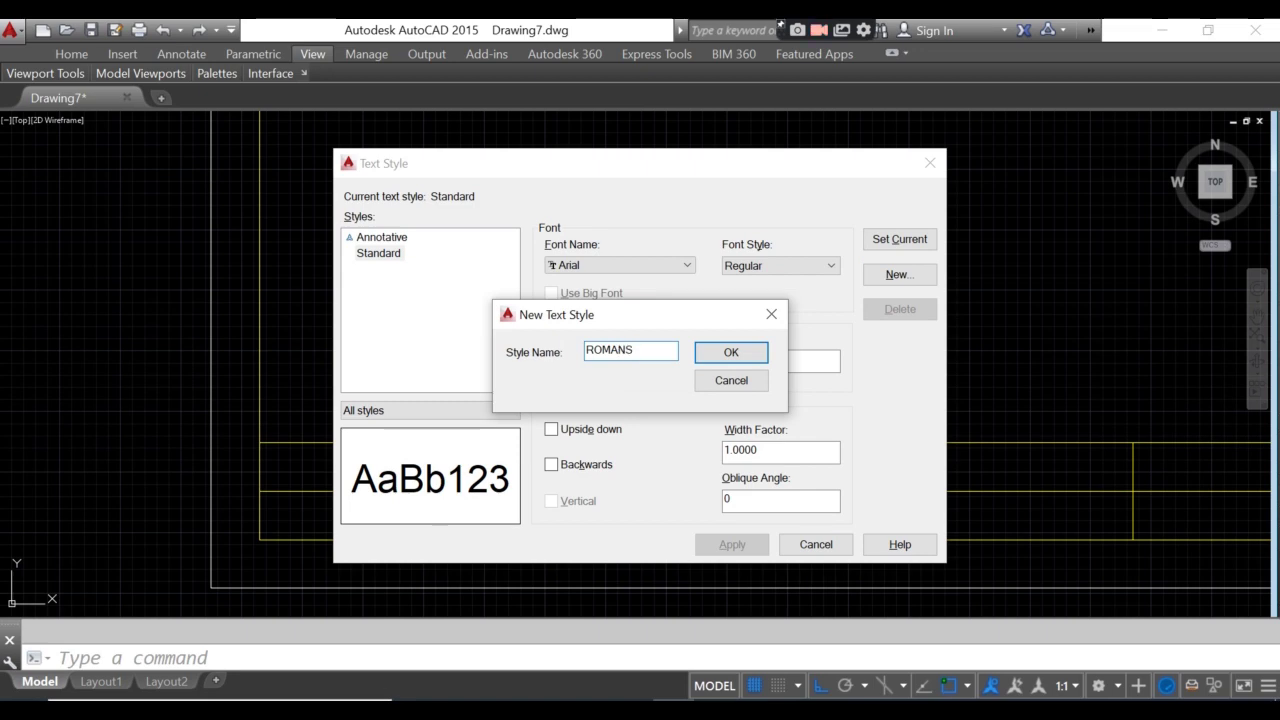
{"action": "type", "text": "S"}
{"action": "left_click", "coordinate": [746, 352]}
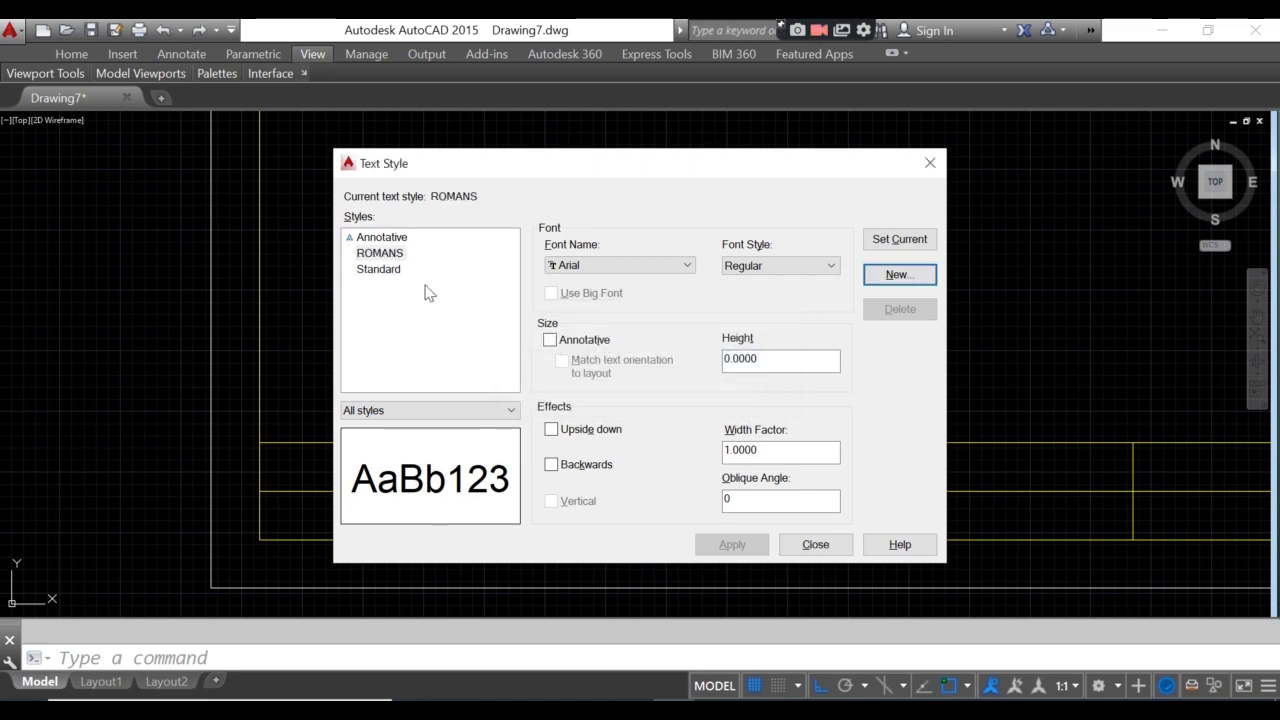
{"action": "left_click", "coordinate": [381, 254]}
{"action": "left_click", "coordinate": [687, 266]}
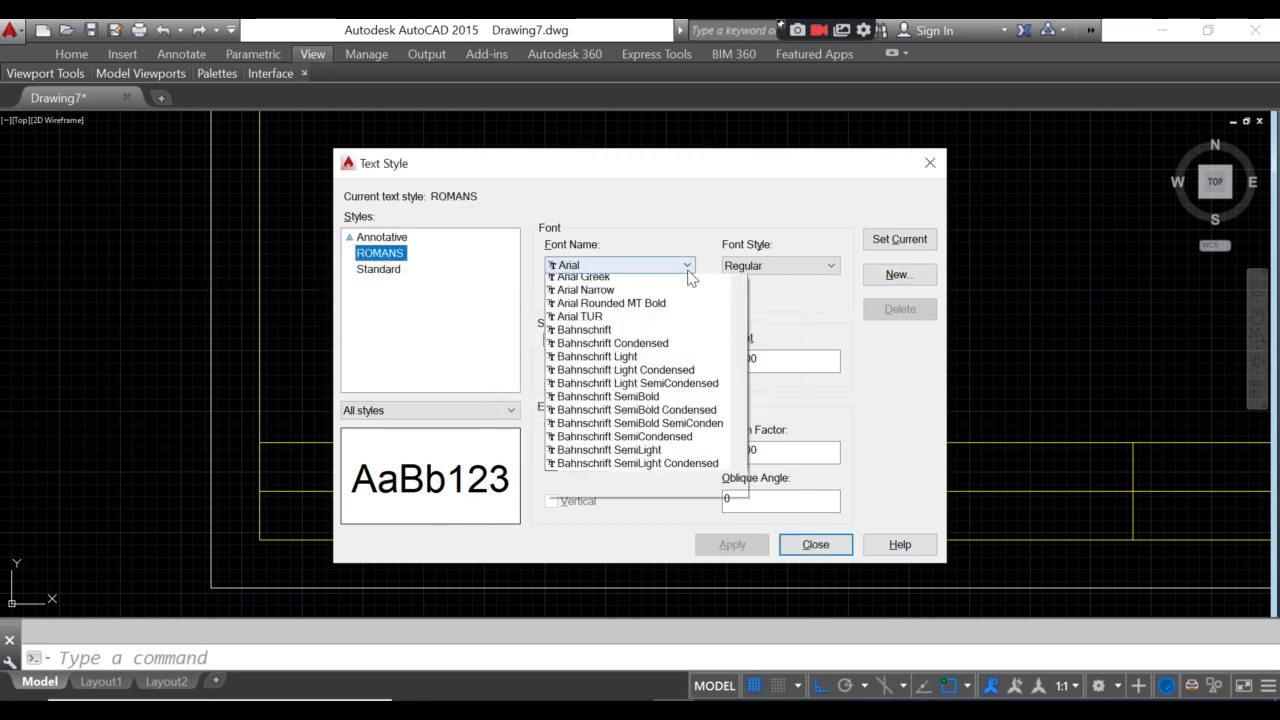
{"action": "type", "text": "rom"}
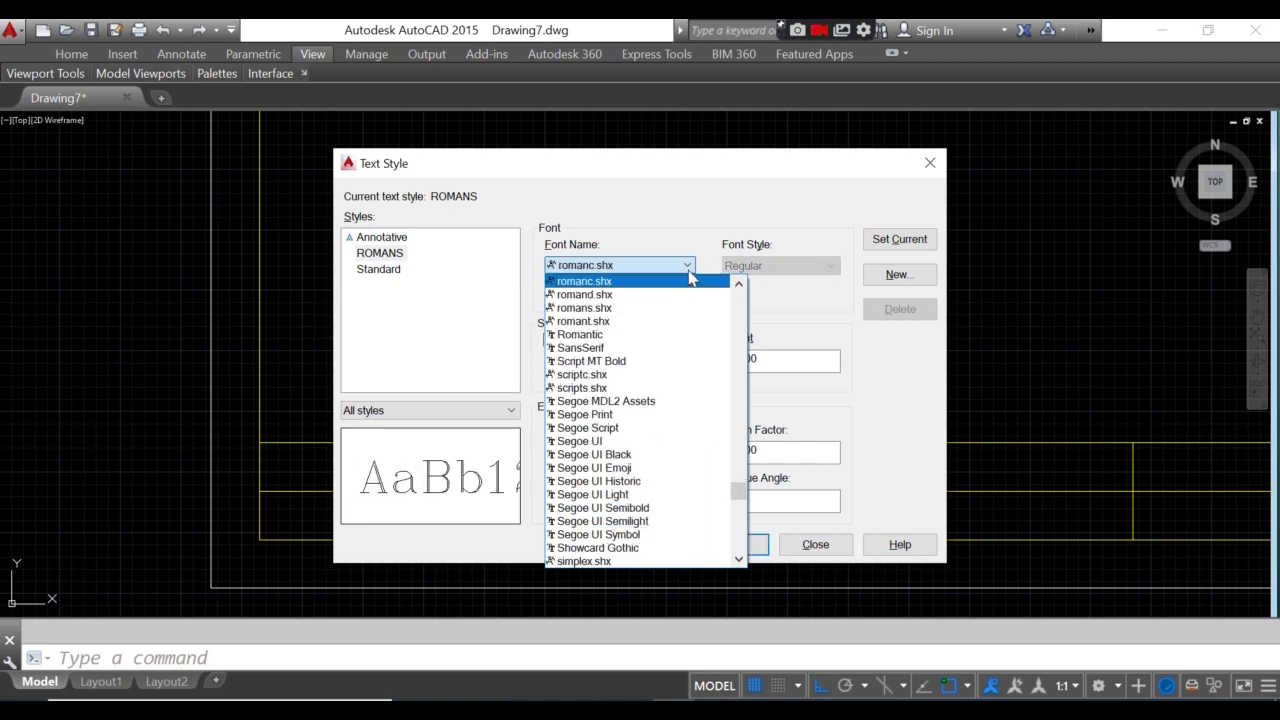
{"action": "type", "text": "ans"}
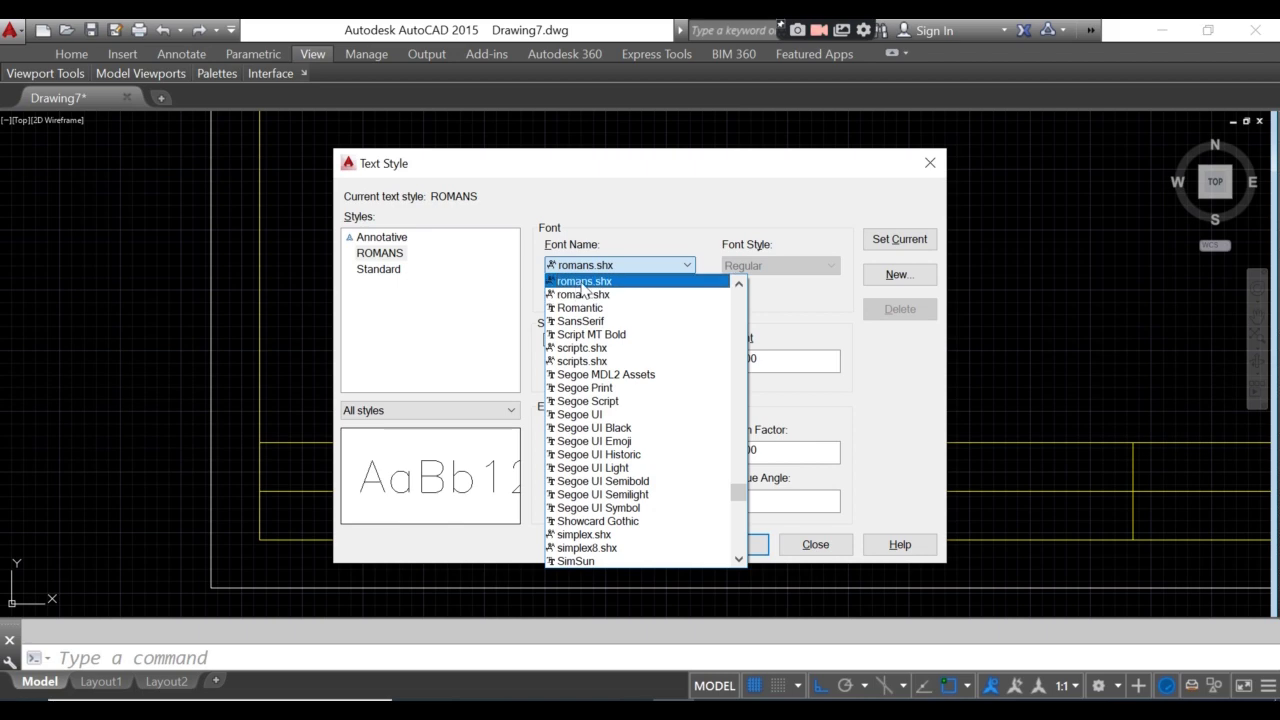
{"action": "left_click", "coordinate": [583, 287]}
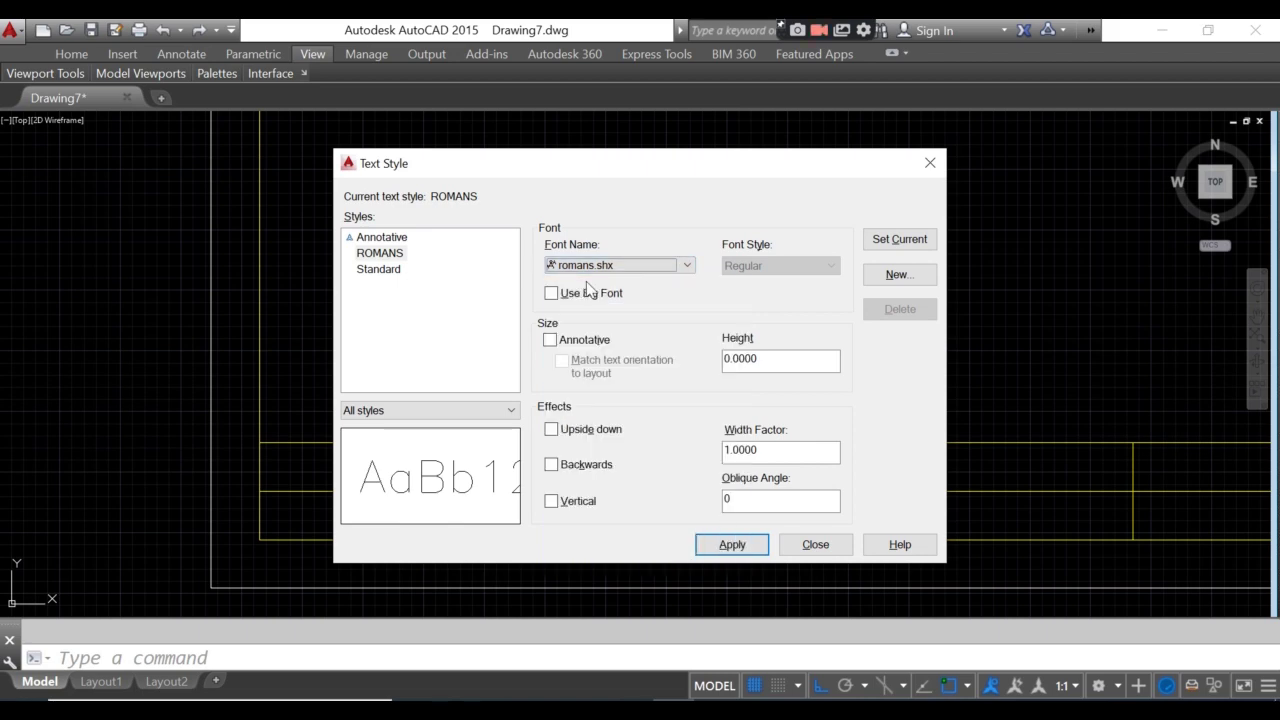
{"action": "left_click", "coordinate": [886, 243]}
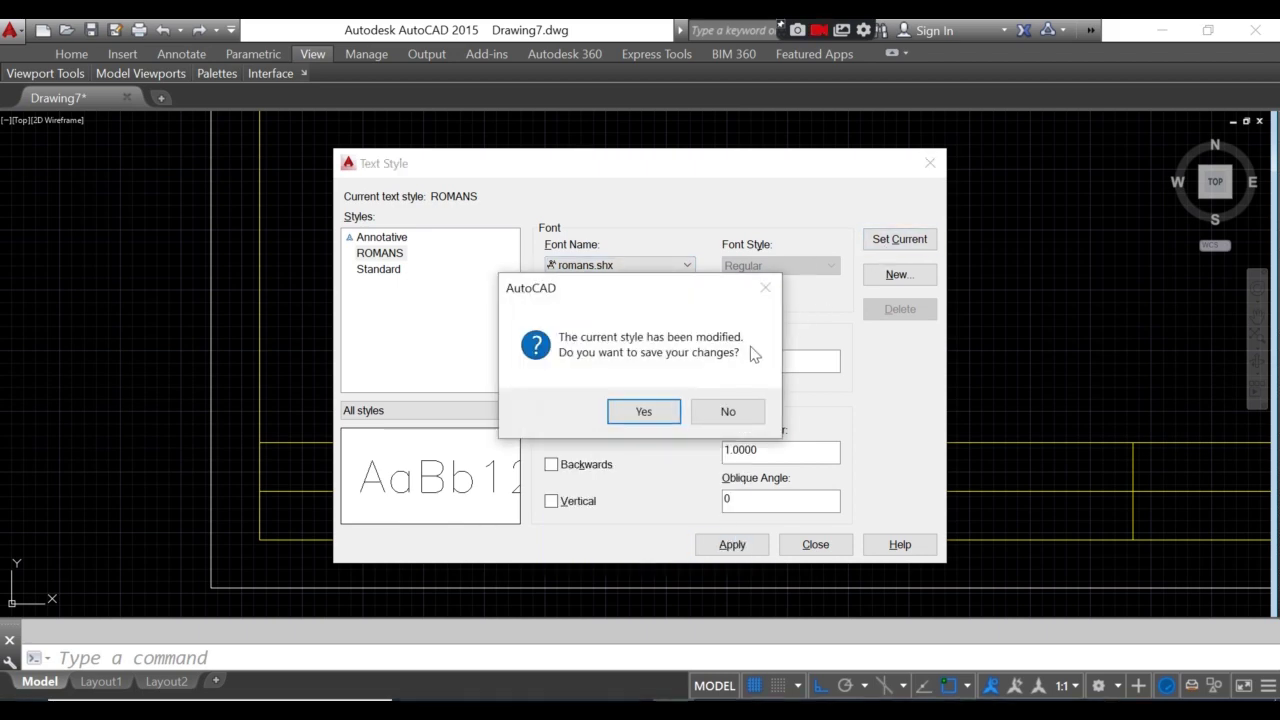
{"action": "left_click", "coordinate": [644, 410]}
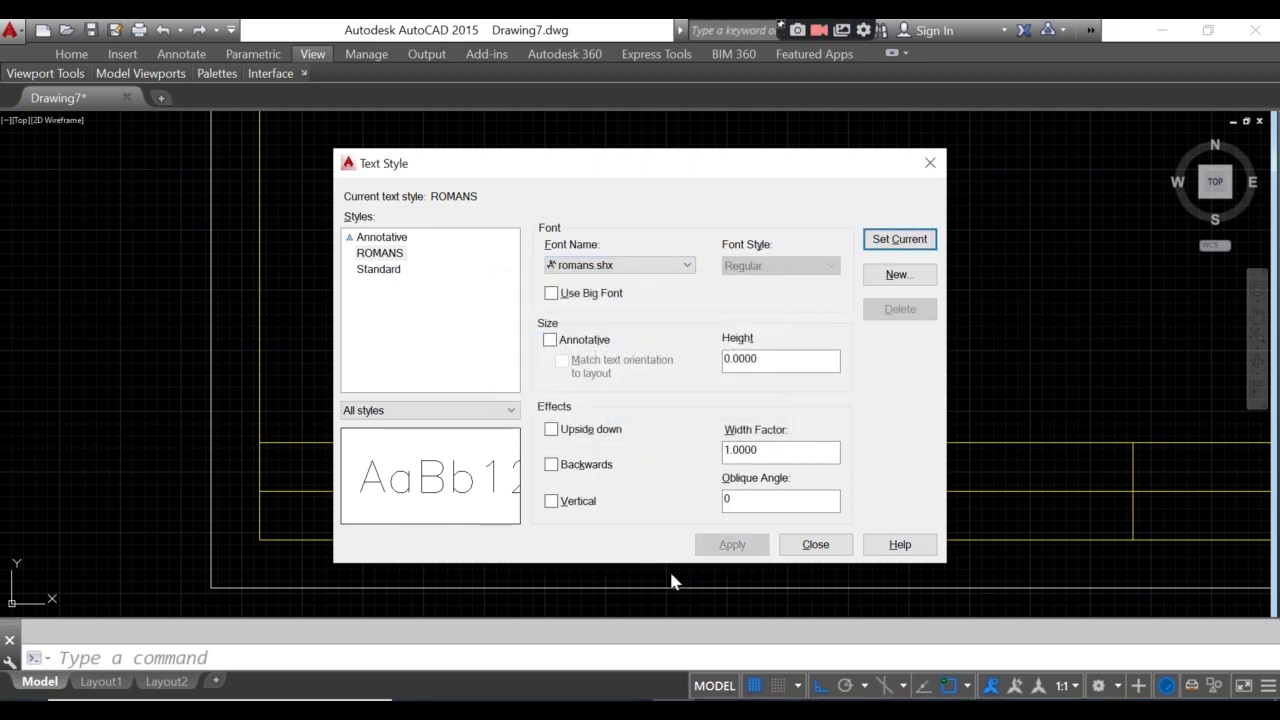
{"action": "left_click", "coordinate": [815, 545]}
- Start a DT single-line text with Middle Center (MC) justification near the title block
{"action": "scroll", "coordinate": [272, 518], "scroll_direction": "up", "scroll_amount": 3}
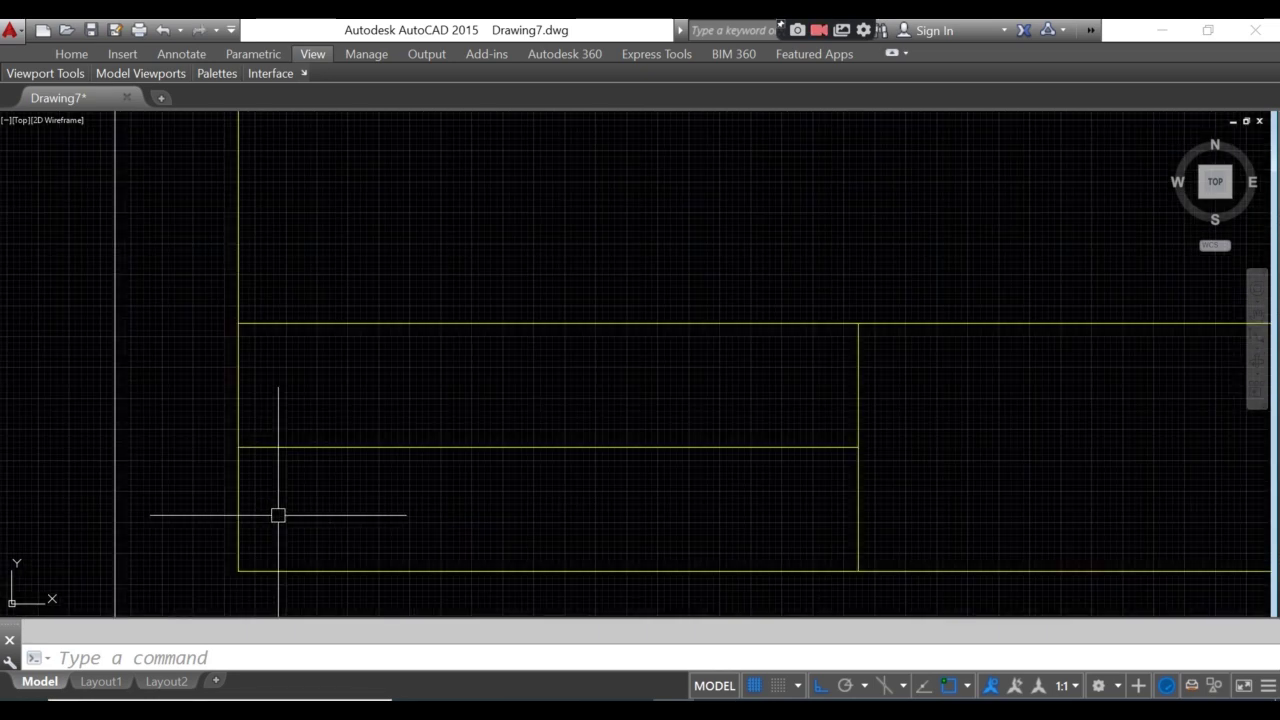
{"action": "middle_click_drag", "start_coordinate": [278, 515], "coordinate": [272, 430]}
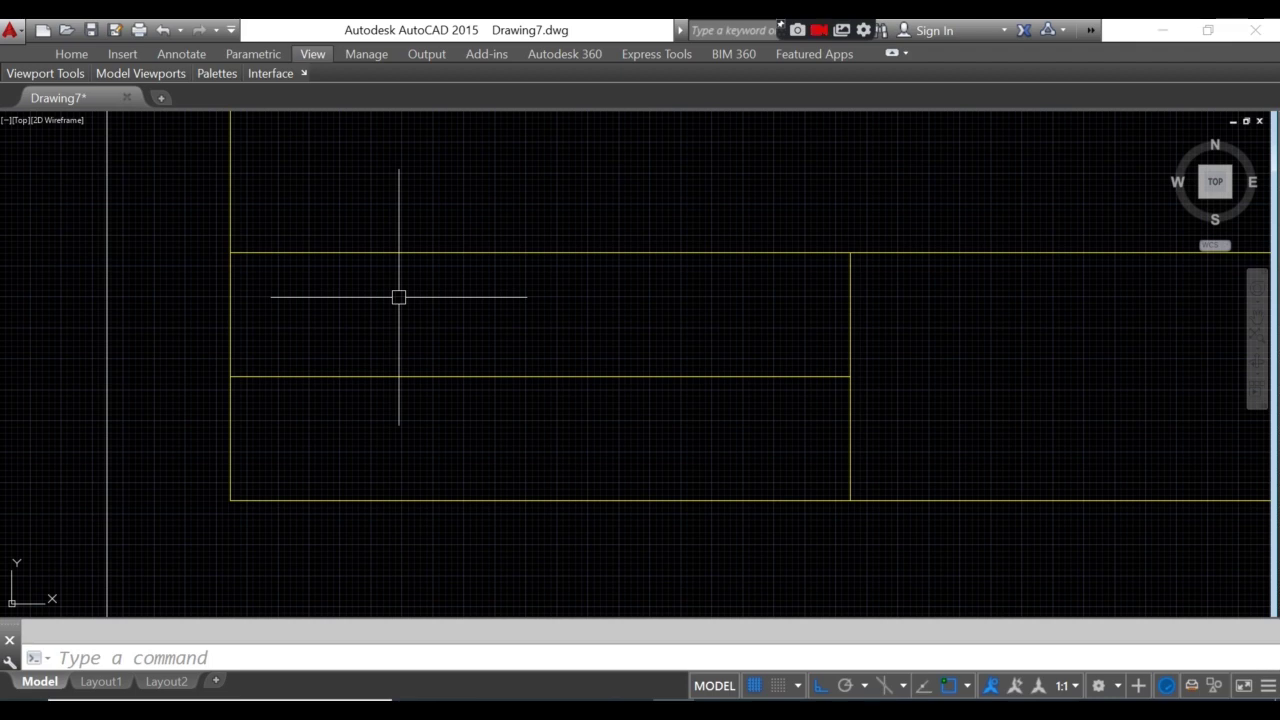
{"action": "type", "text": "DT"}
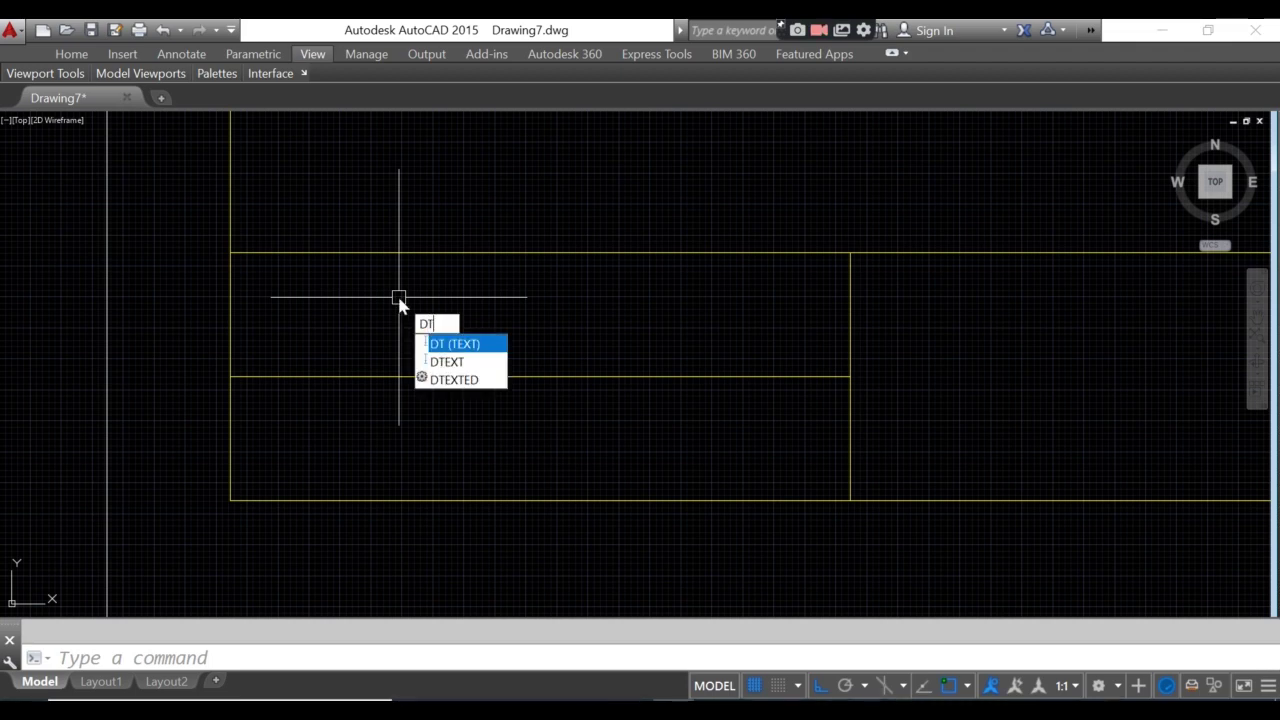
{"action": "key", "text": "Return"}
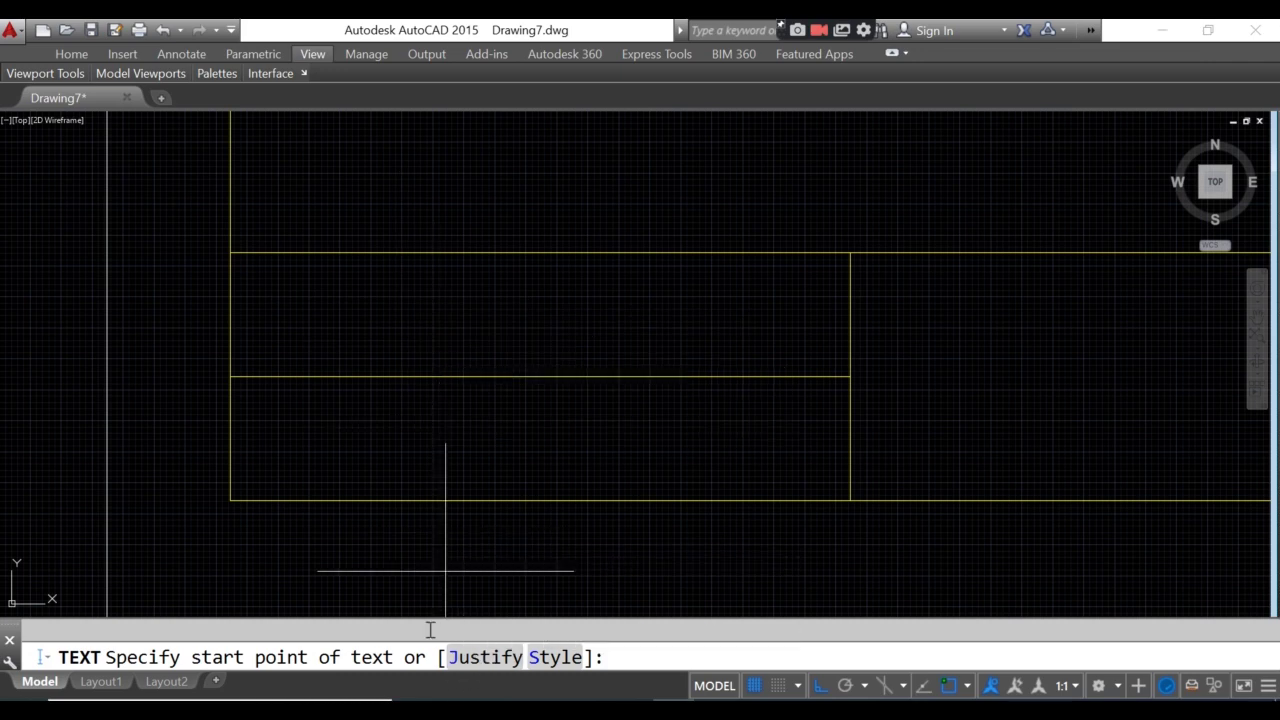
{"action": "type", "text": "J"}
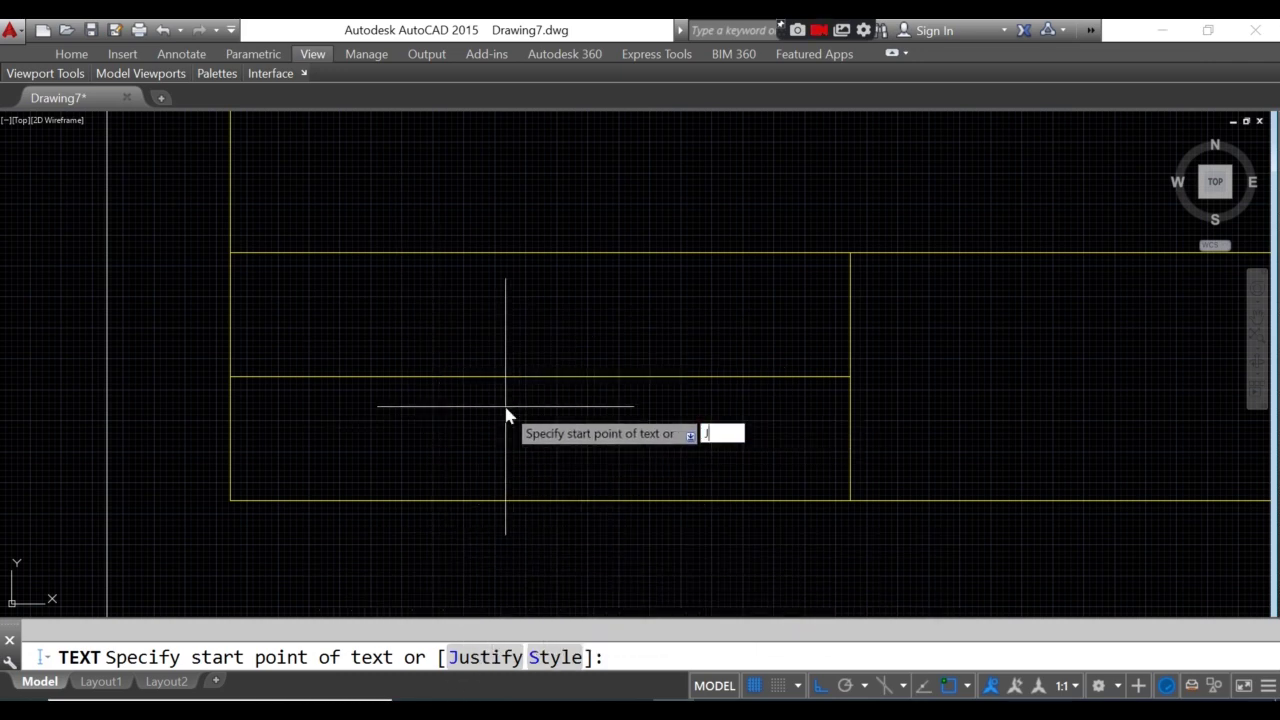
{"action": "key", "text": "Return"}
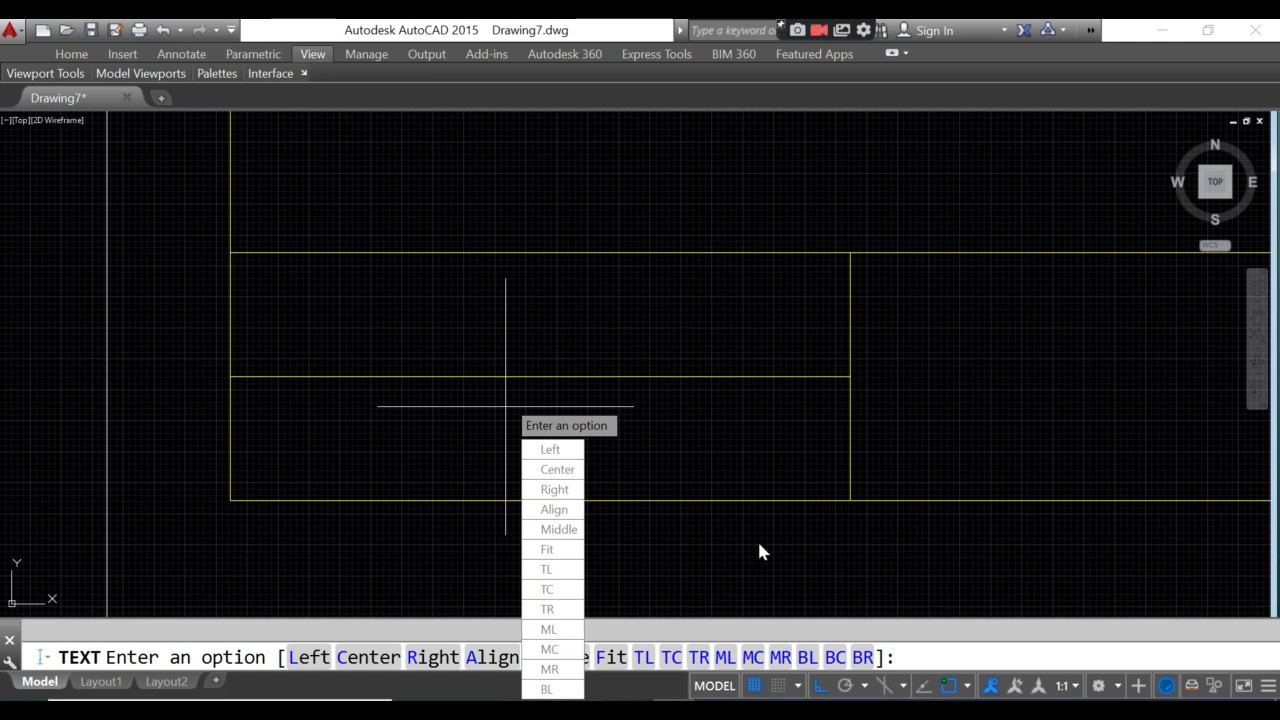
{"action": "type", "text": "MC"}
{"action": "key", "text": "Return"}
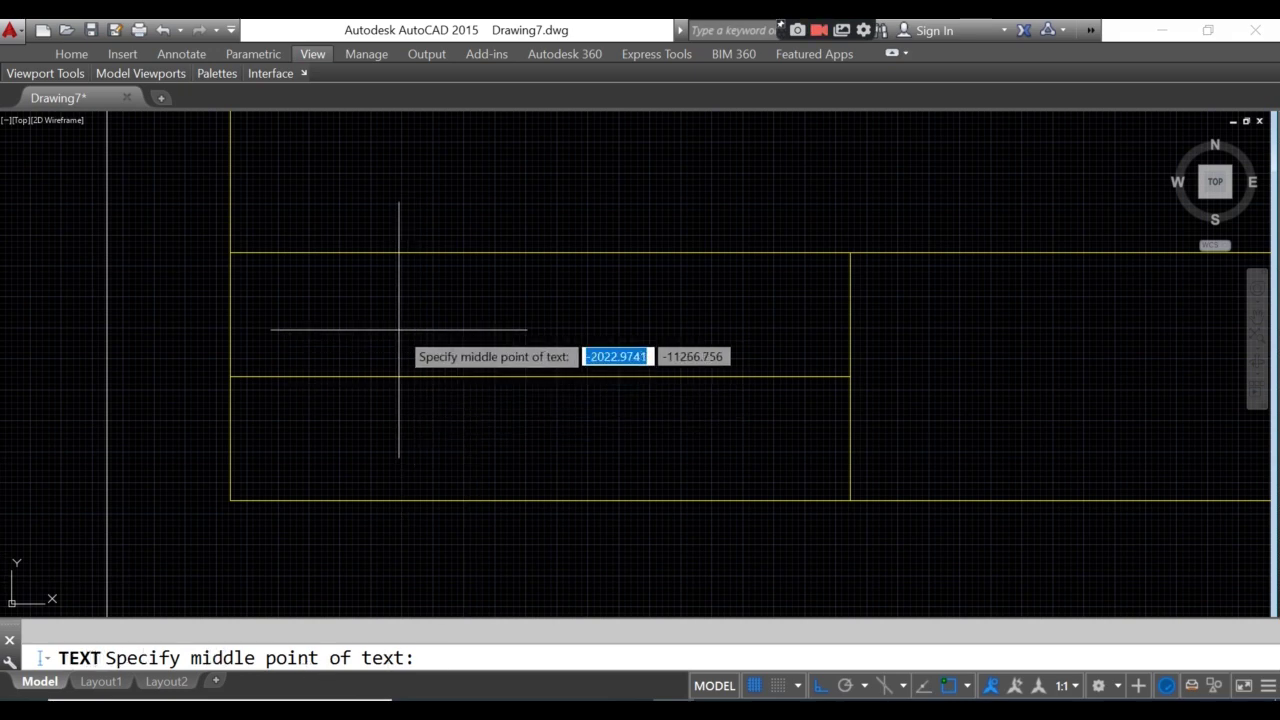
- Centre the text midway between the box's two corner points, height 600, rotation 0
{"action": "type", "text": "MTP"}
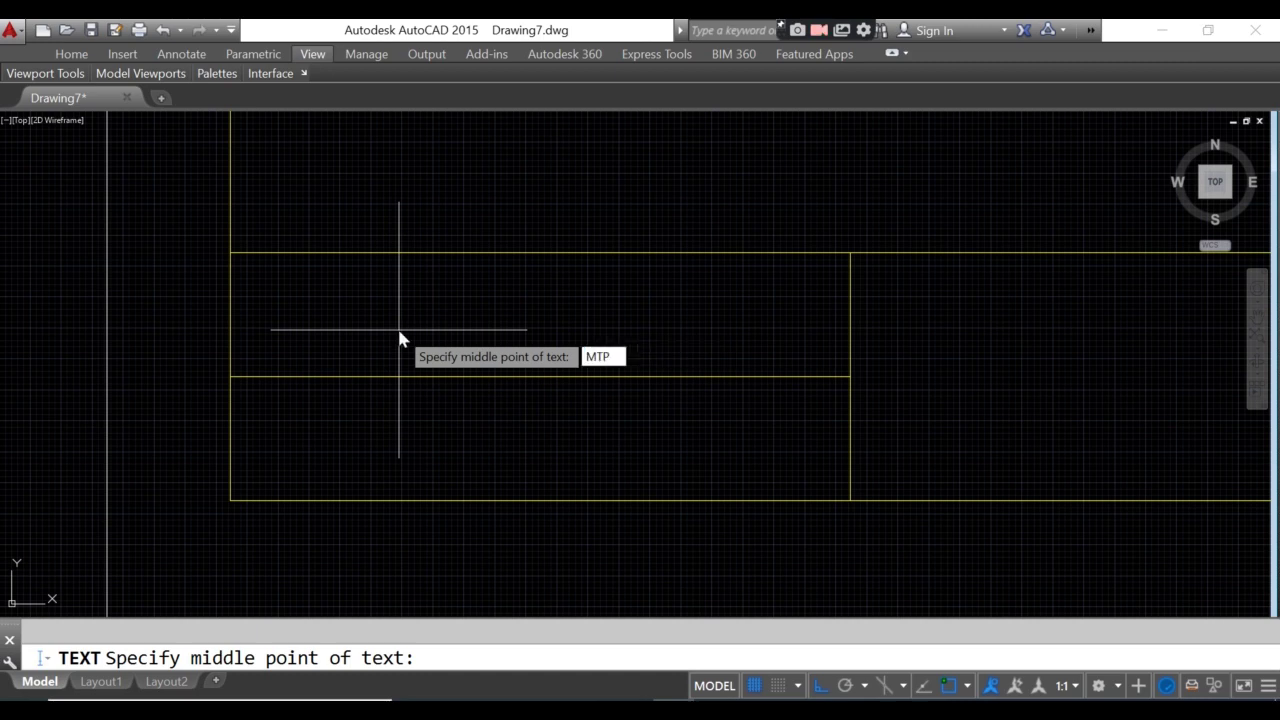
{"action": "key", "text": "Return"}
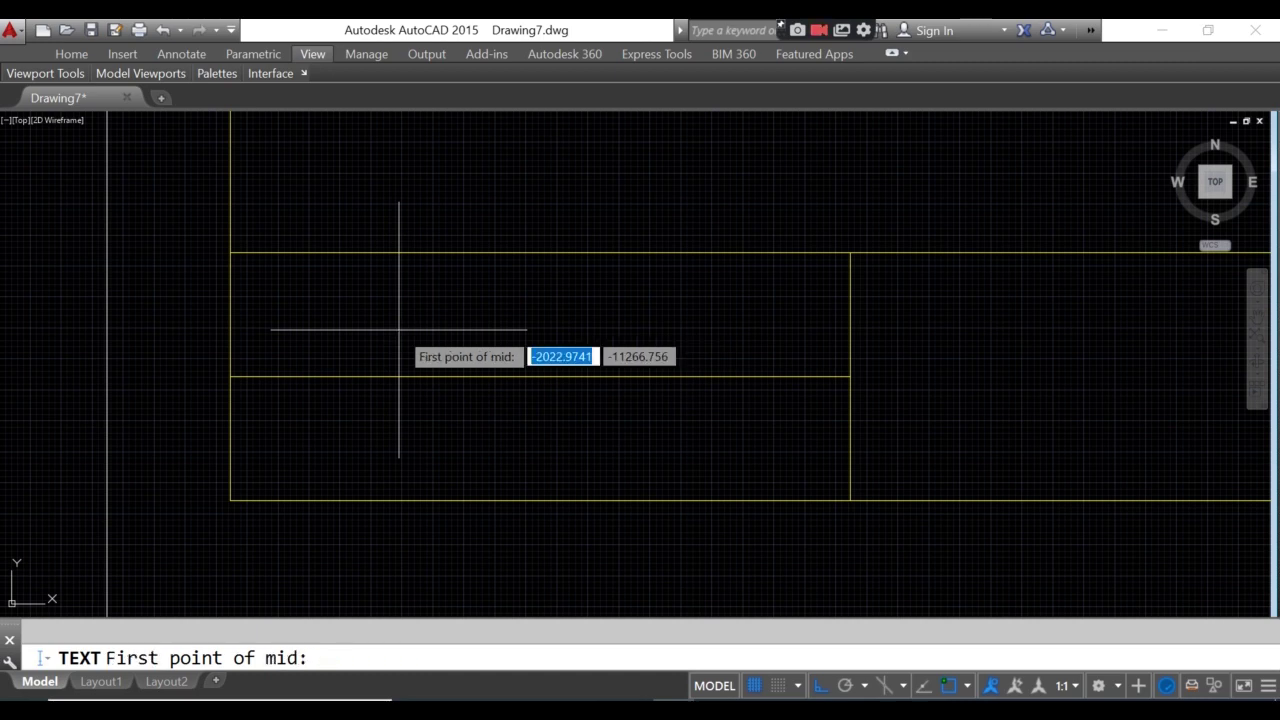
{"action": "left_click", "coordinate": [230, 377]}
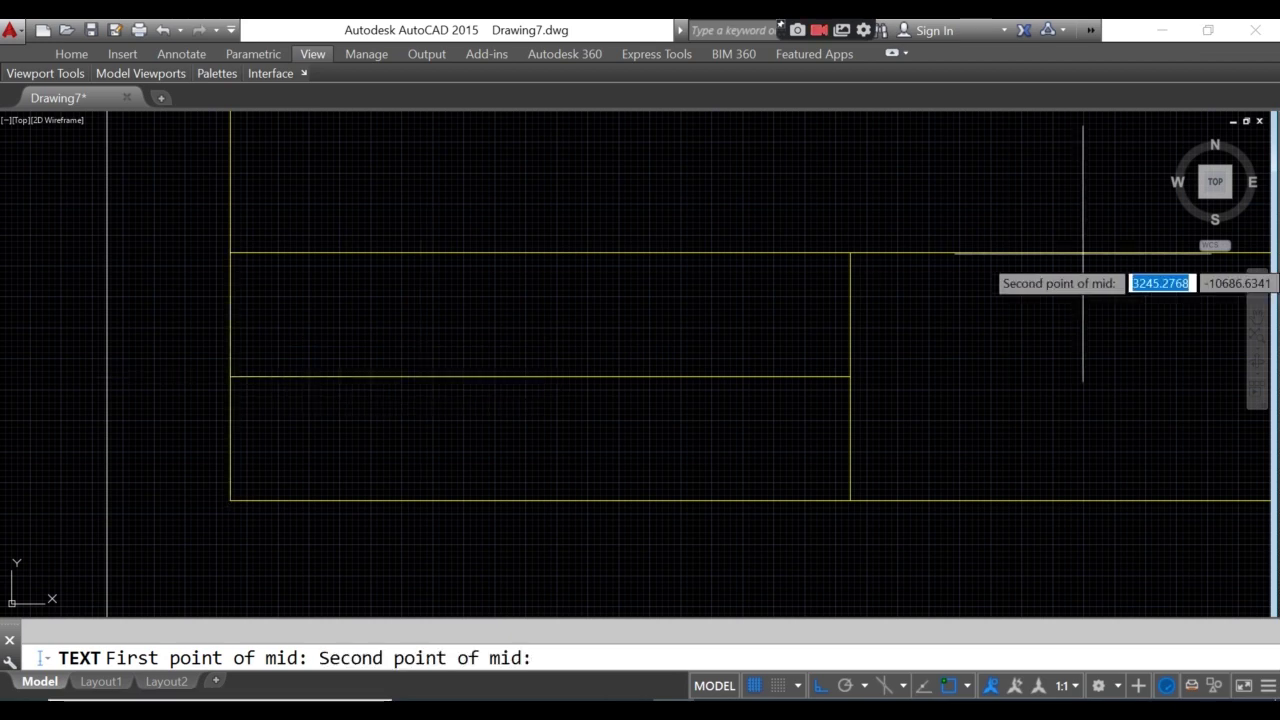
{"action": "left_click", "coordinate": [850, 253]}
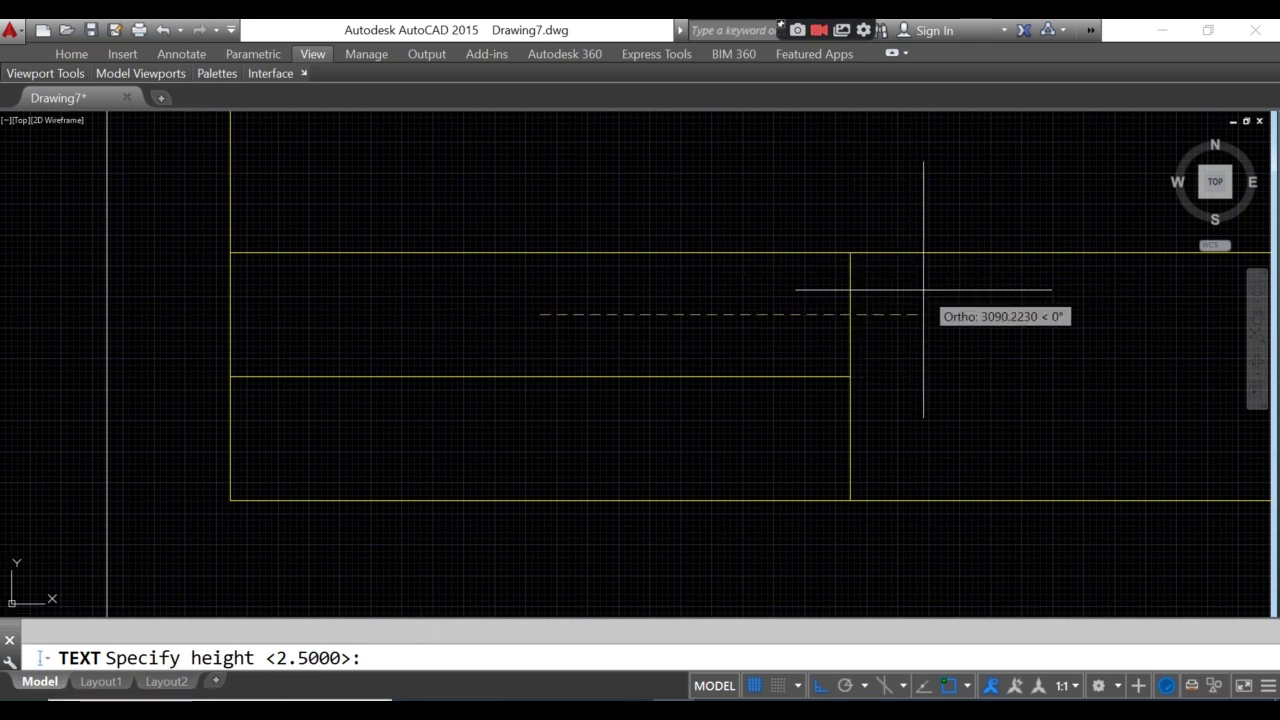
{"action": "type", "text": "6000"}
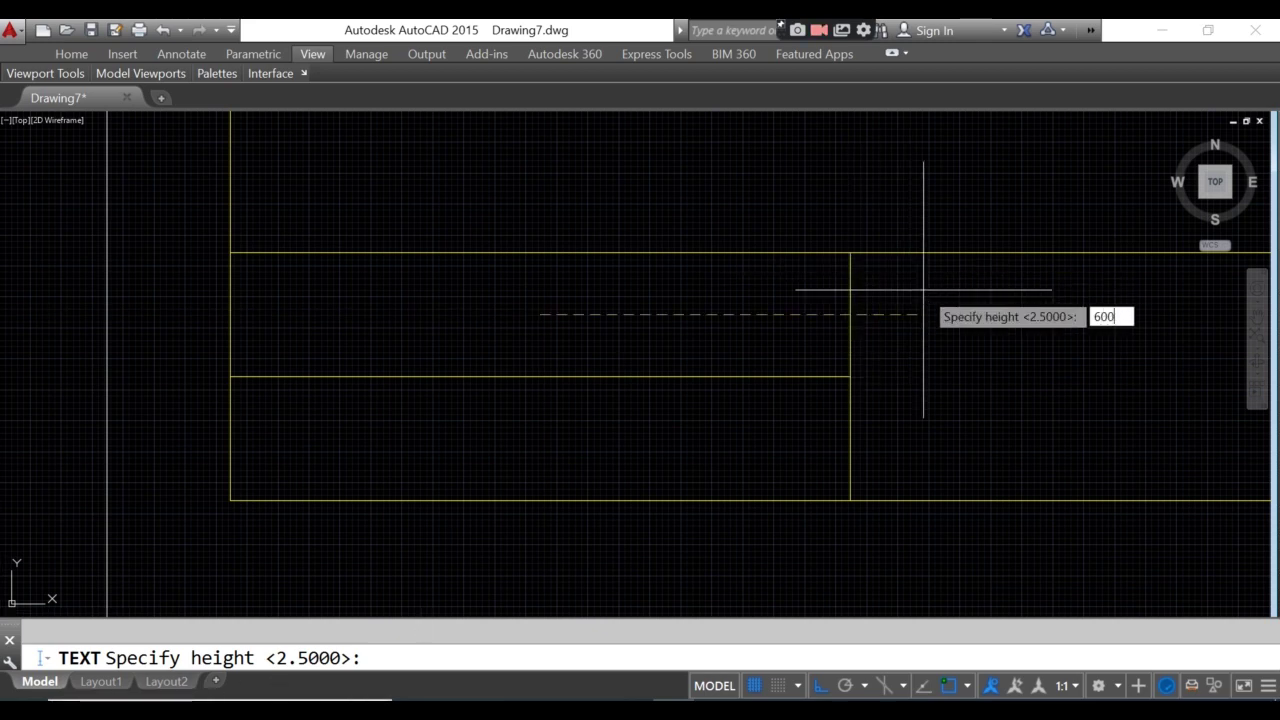
{"action": "key", "text": "Return"}
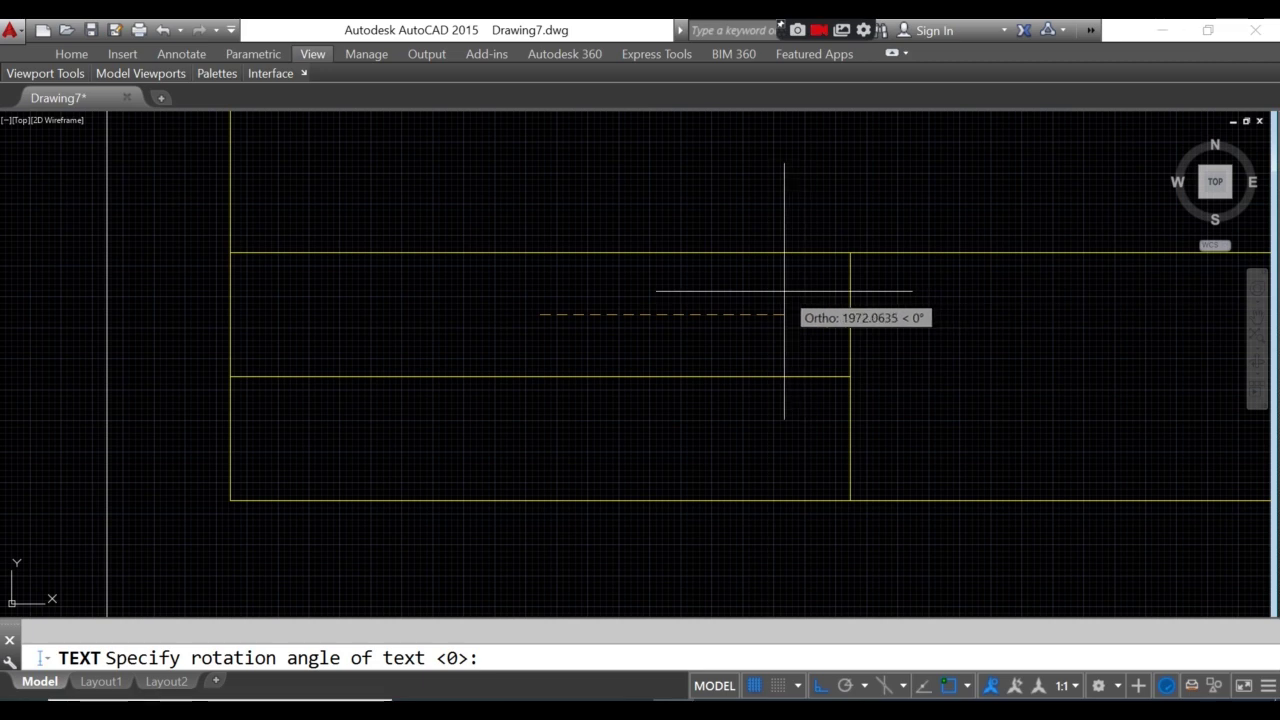
{"action": "key", "text": "Return"}
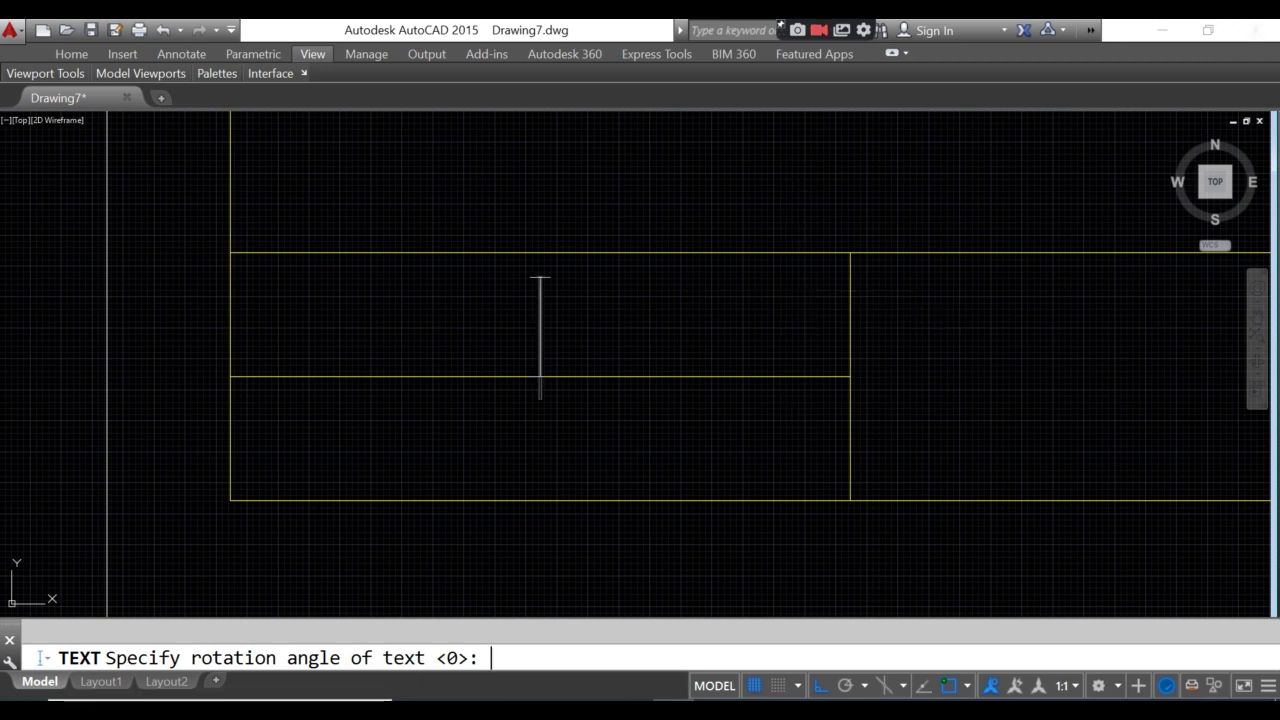
- Enter the text 'SAN JUAN SHS', fixing the typo, and end the text command
{"action": "type", "text": "S"}
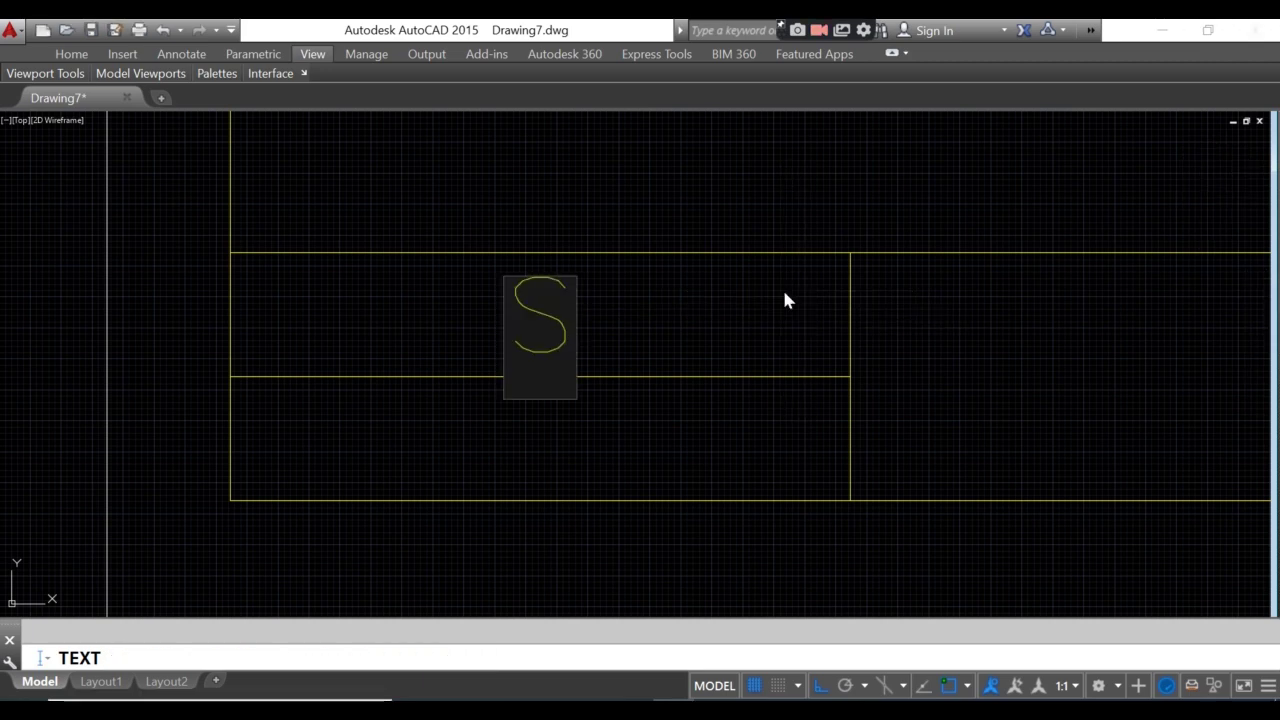
{"action": "type", "text": "AN JUAN"}
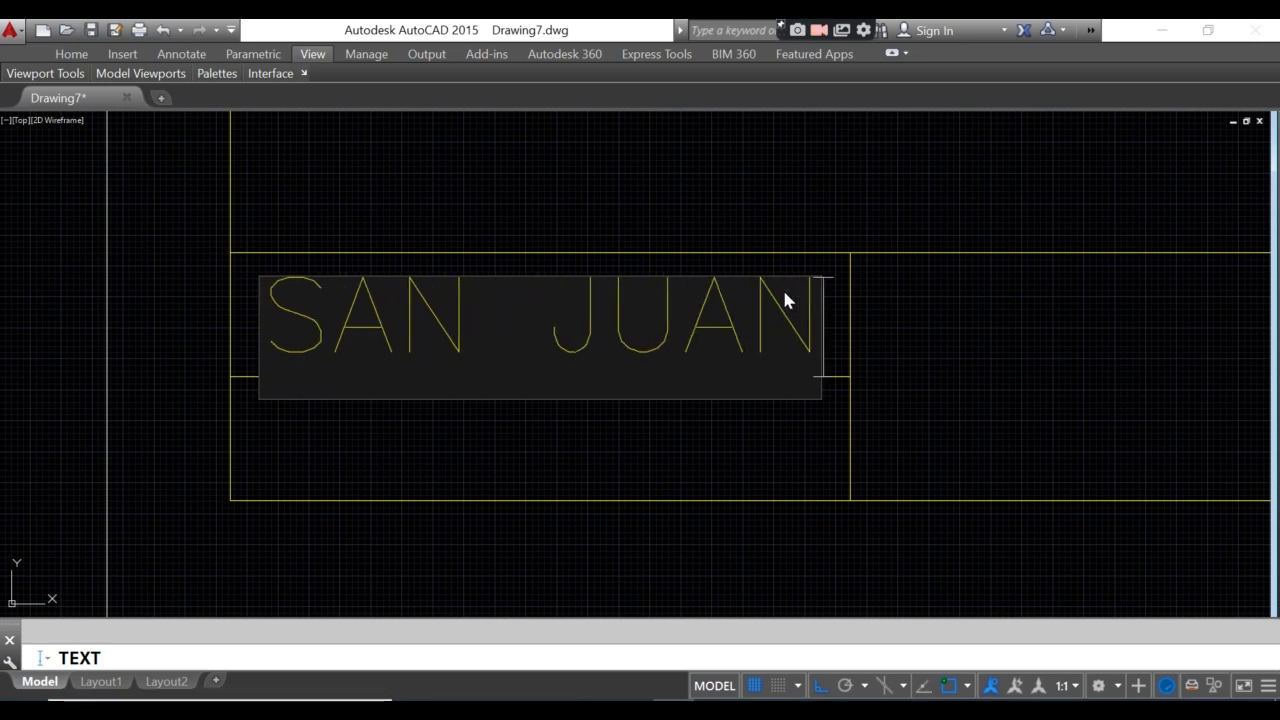
{"action": "type", "text": " HUD"}
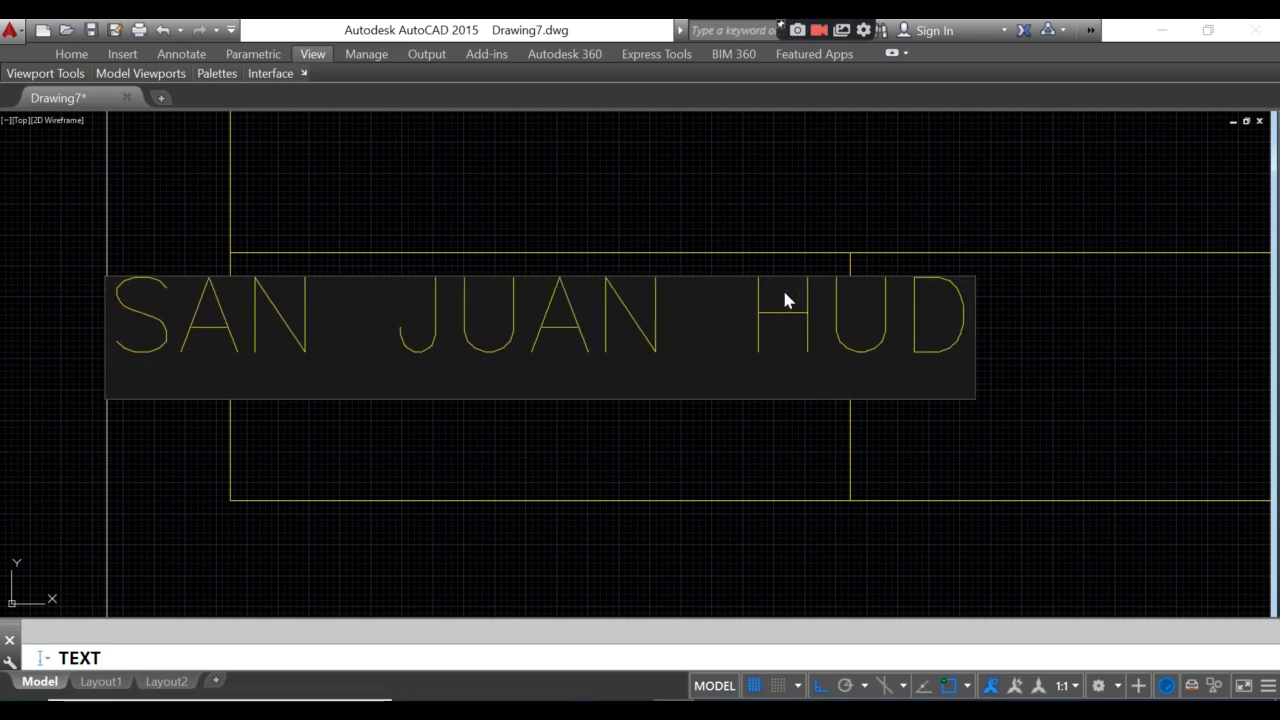
{"action": "key", "text": "BackSpace"}
{"action": "key", "text": "BackSpace"}
{"action": "type", "text": "S"}
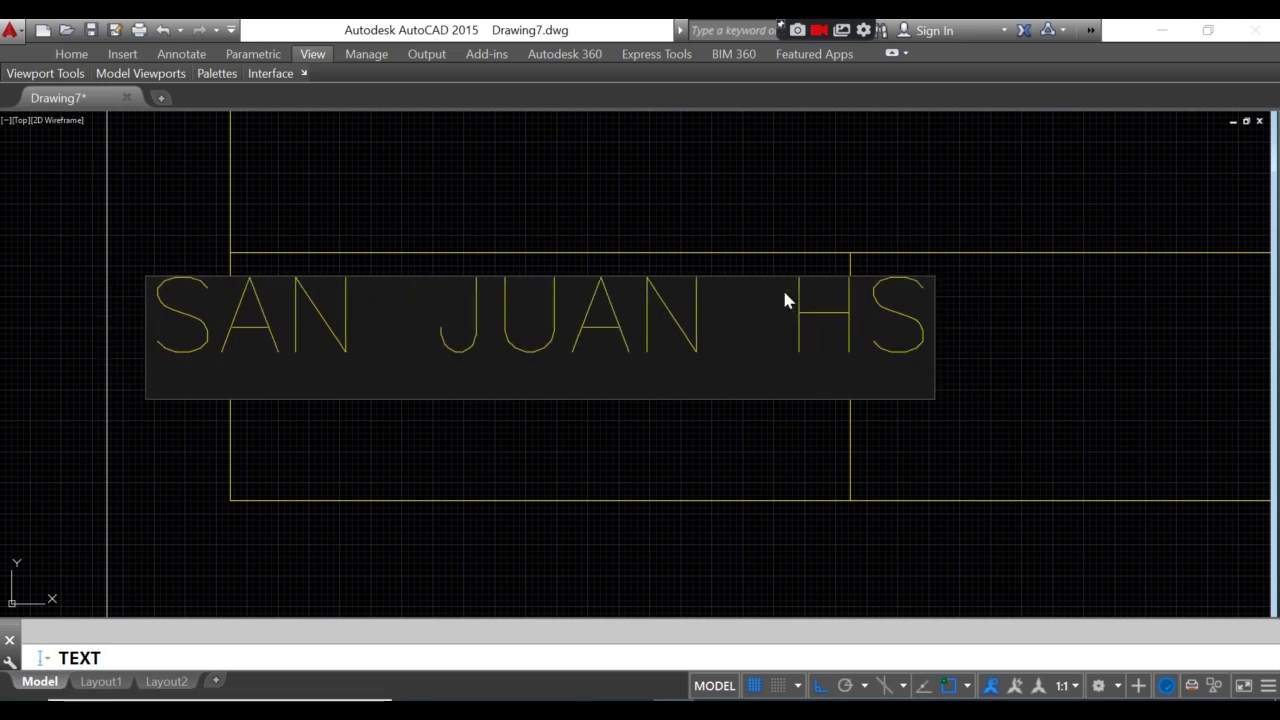
{"action": "key", "text": "BackSpace"}
{"action": "key", "text": "BackSpace"}
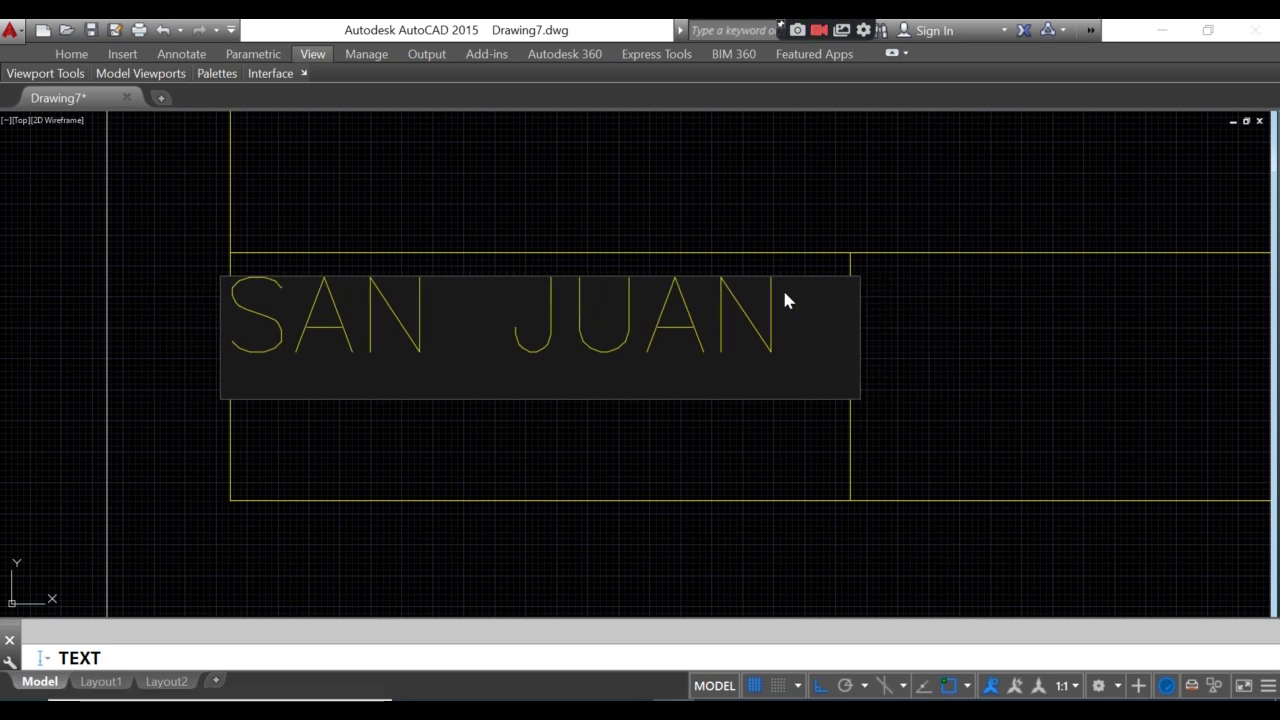
{"action": "type", "text": "SHS"}
{"action": "key", "text": "Return"}
{"action": "type", "text": "]"}
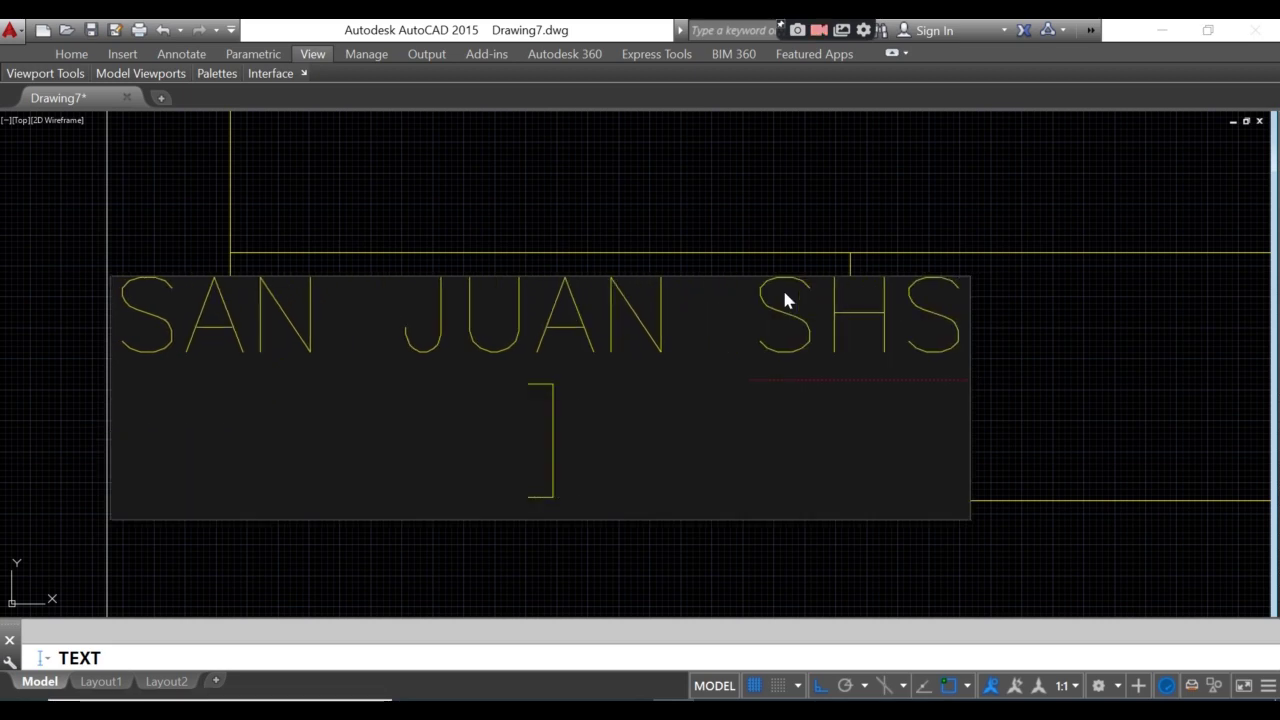
{"action": "key", "text": "Return"}
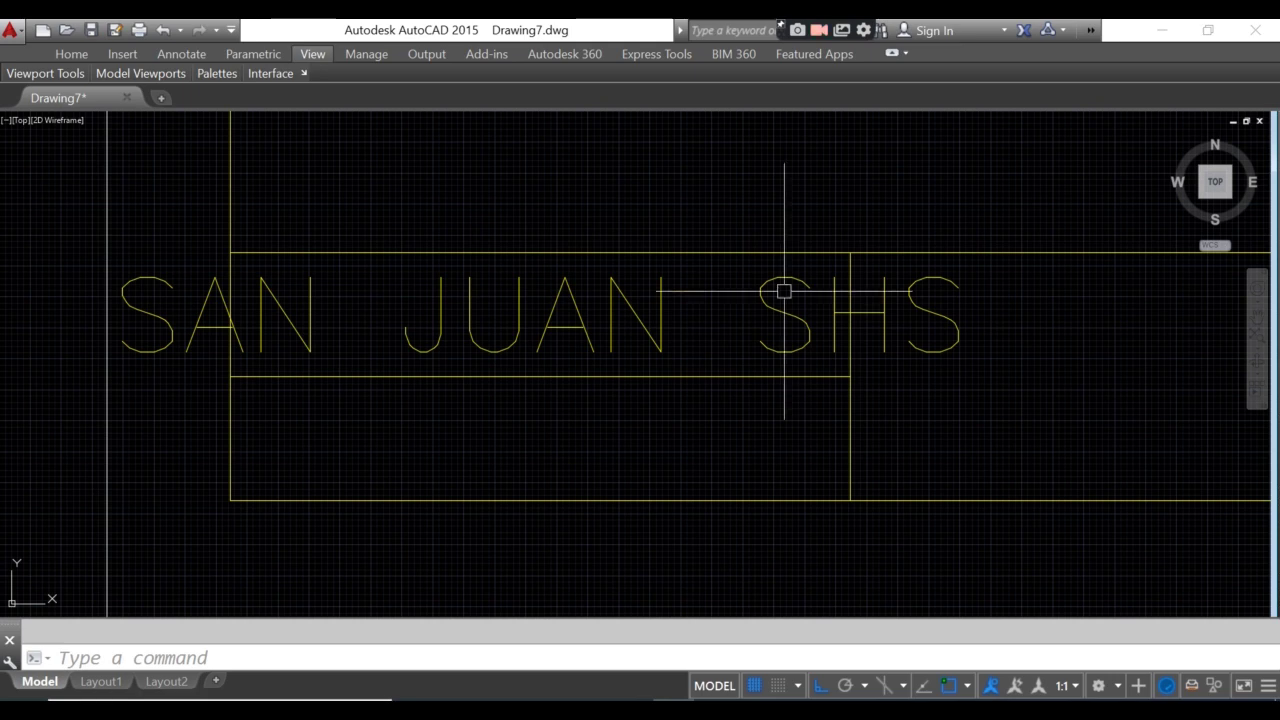
- Create a layer named TEXT with red colour and make it the current layer
{"action": "type", "text": "LA"}
{"action": "key", "text": "Return"}
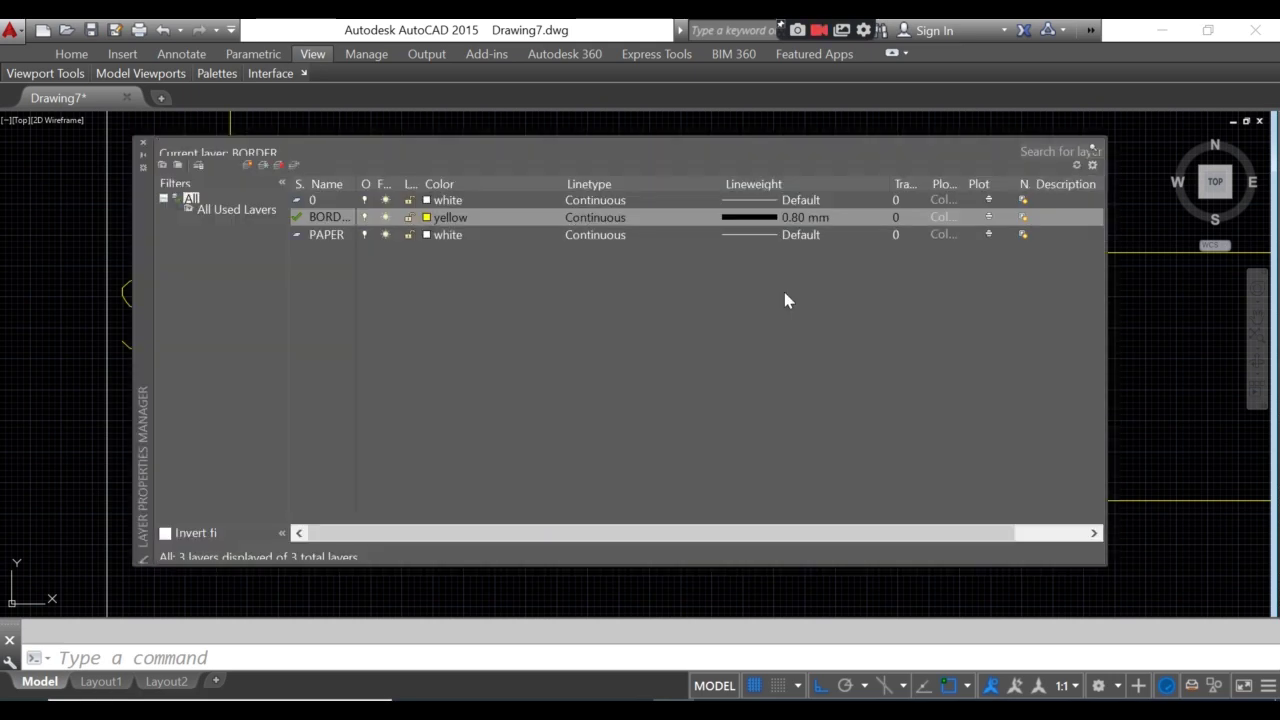
{"action": "left_click", "coordinate": [245, 163]}
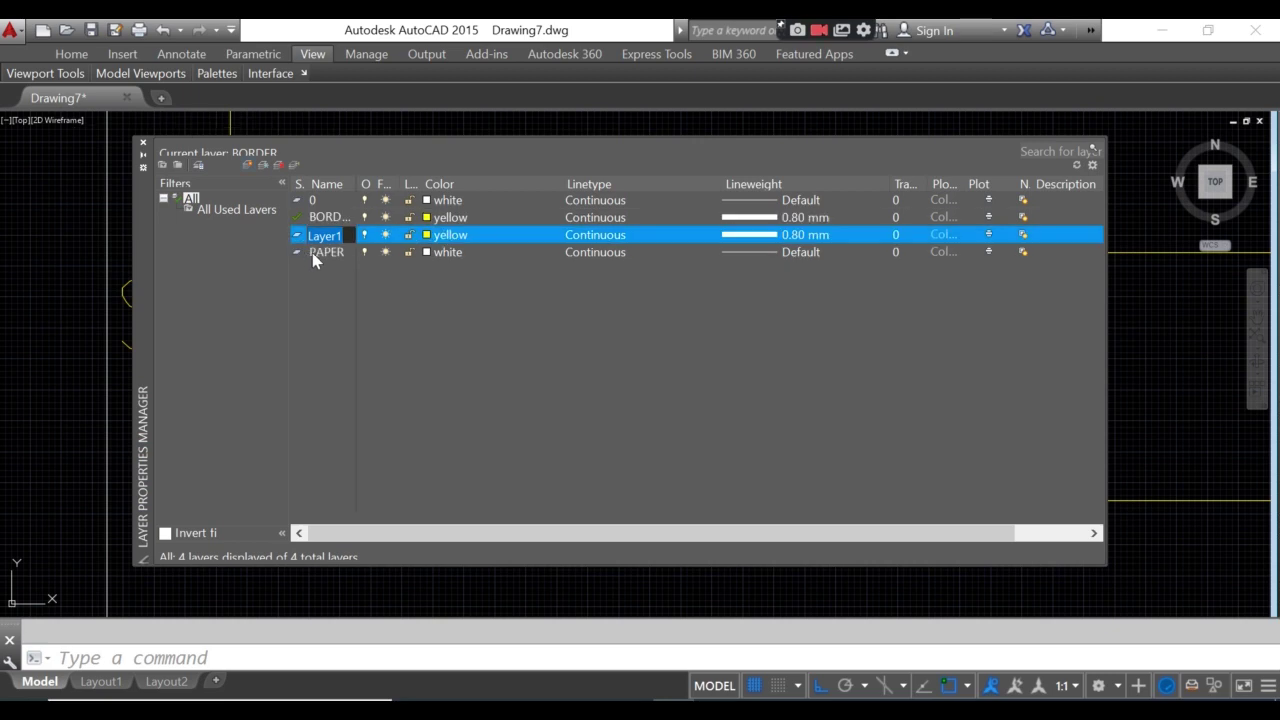
{"action": "type", "text": "TEXT"}
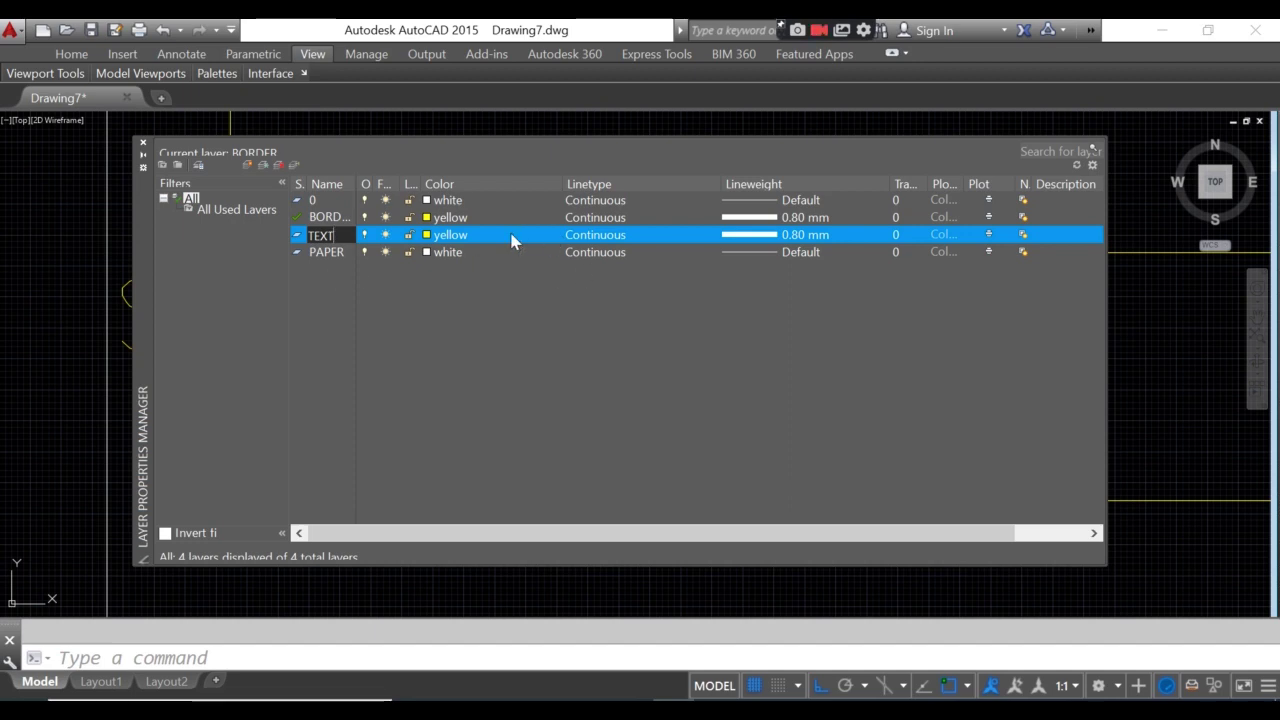
{"action": "left_click", "coordinate": [441, 236]}
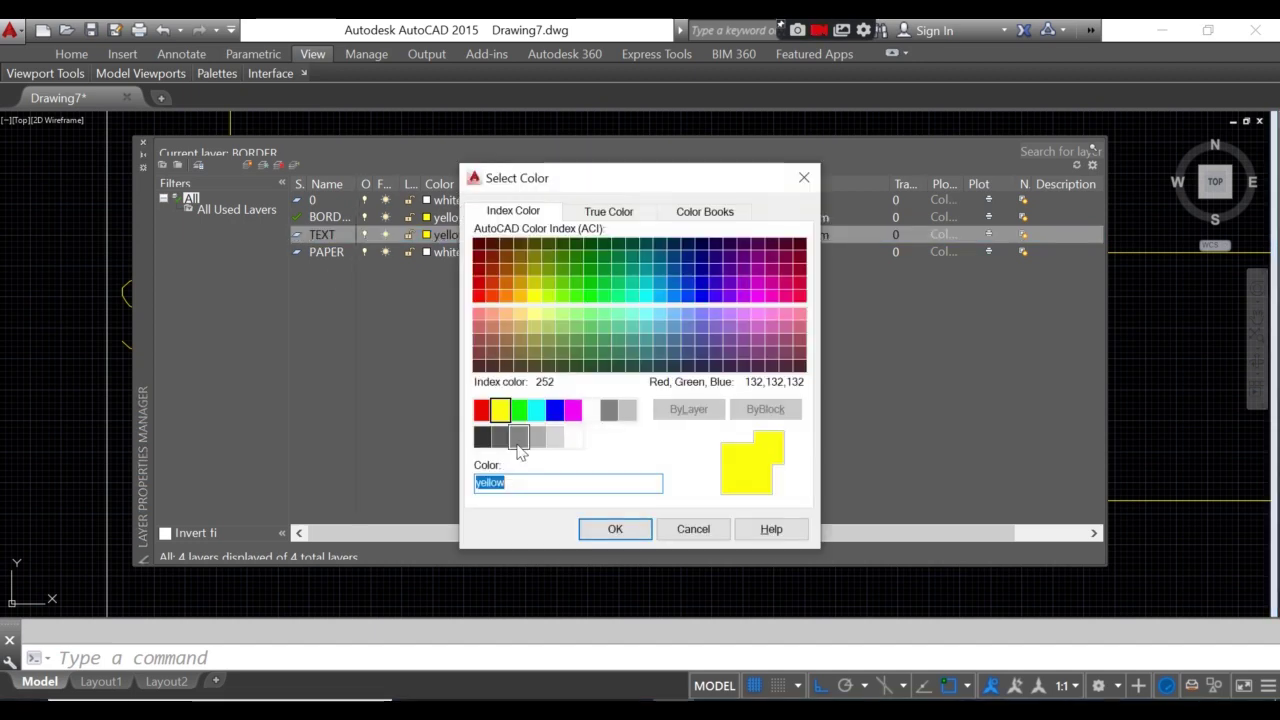
{"action": "left_click", "coordinate": [481, 410]}
{"action": "left_click", "coordinate": [630, 531]}
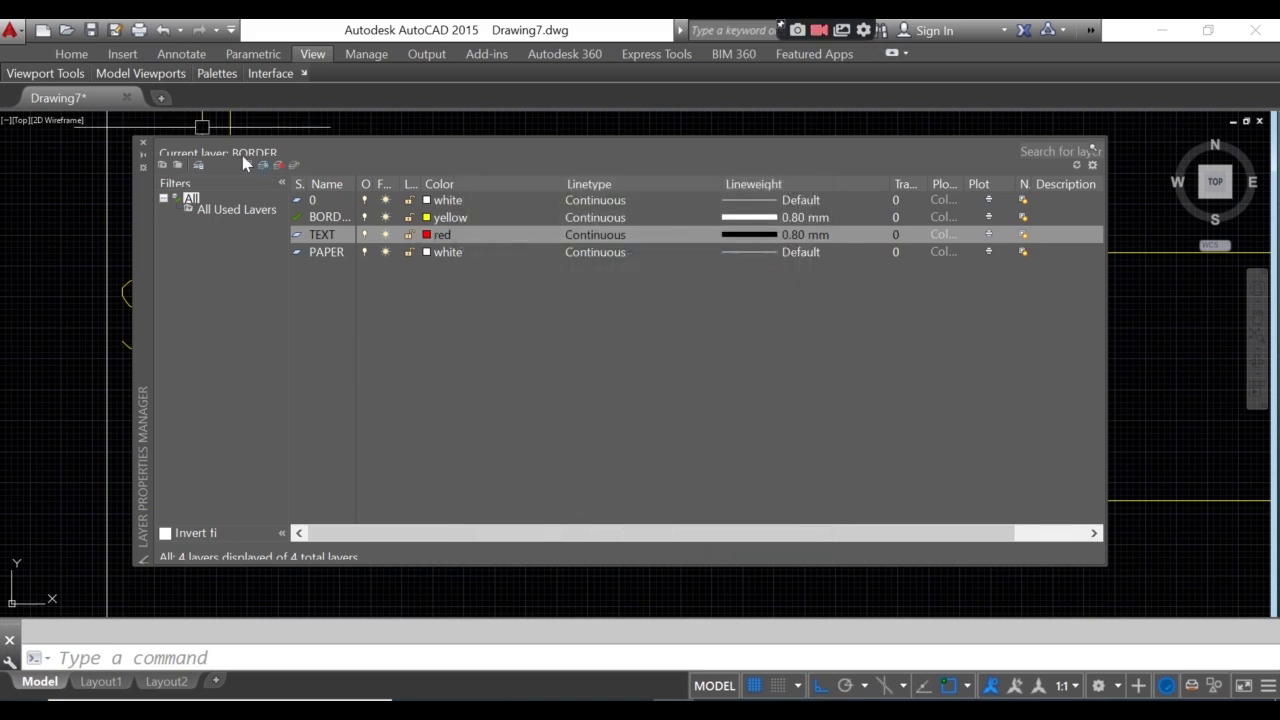
{"action": "double_click", "coordinate": [297, 236]}
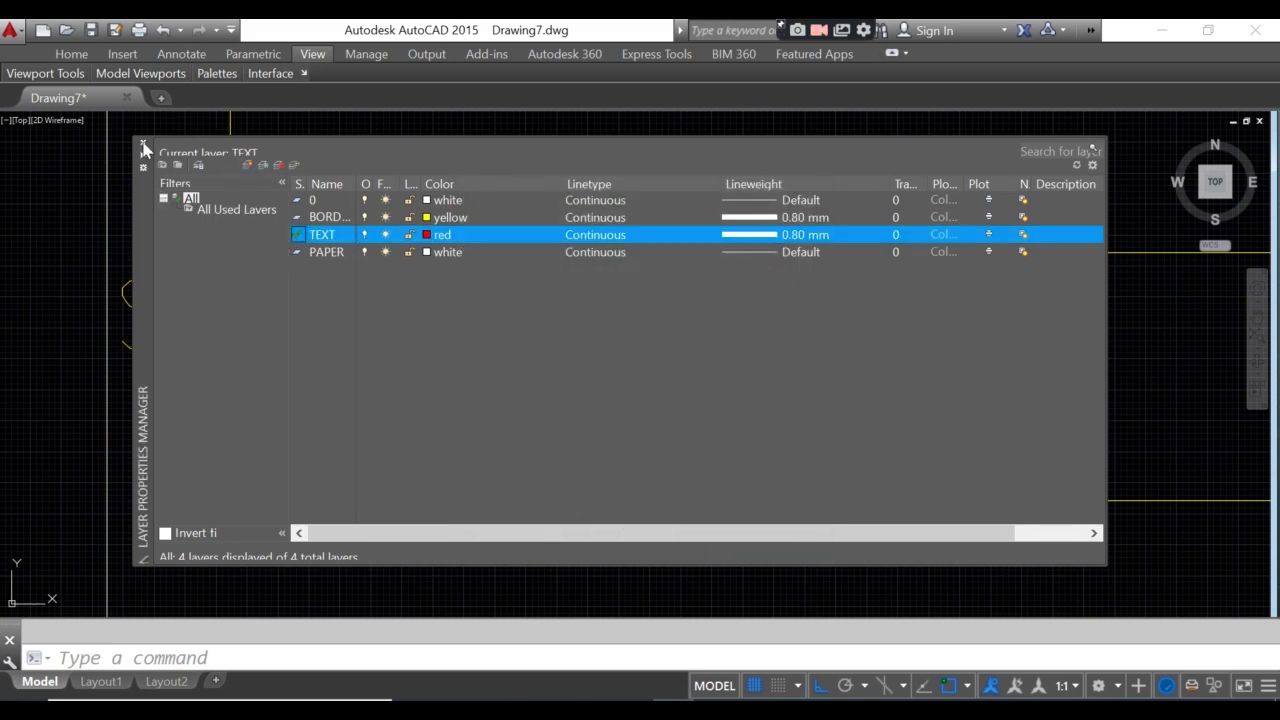
{"action": "left_click", "coordinate": [143, 146]}
- Move the SAN JUAN SHS text onto the TEXT layer
{"action": "left_click", "coordinate": [272, 308]}
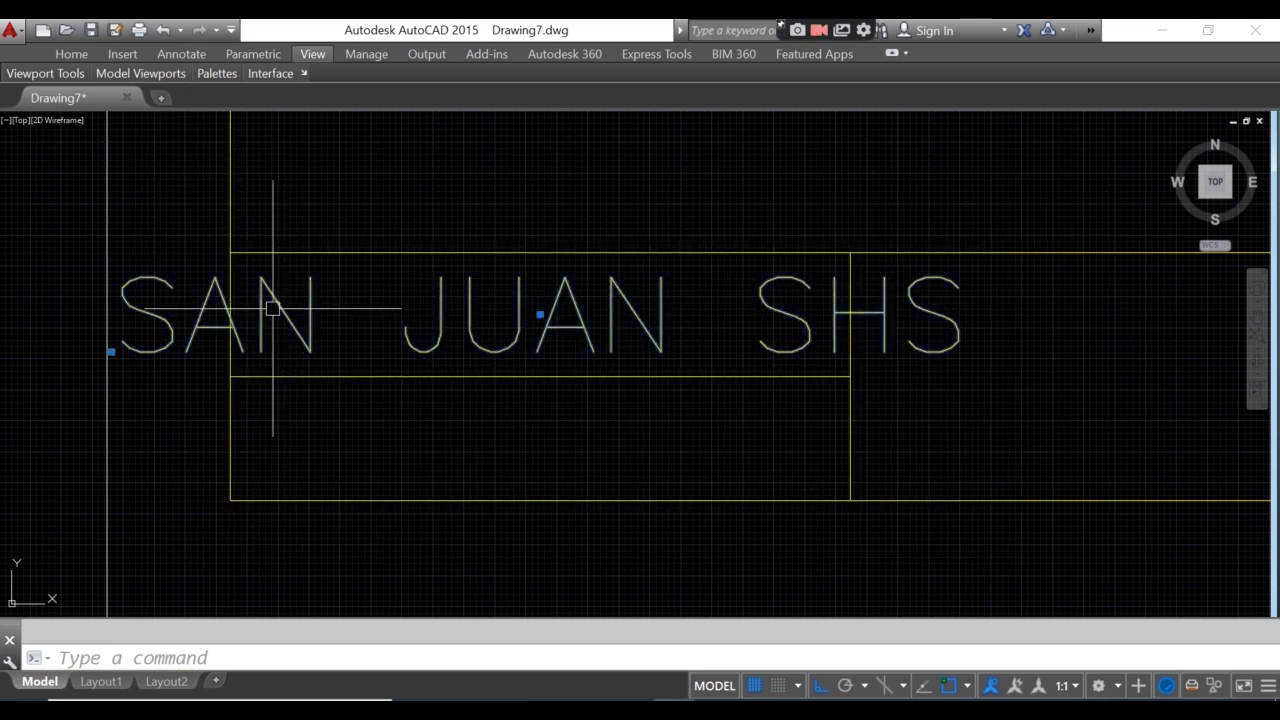
{"action": "right_click", "coordinate": [272, 308]}
{"action": "left_click", "coordinate": [338, 666]}
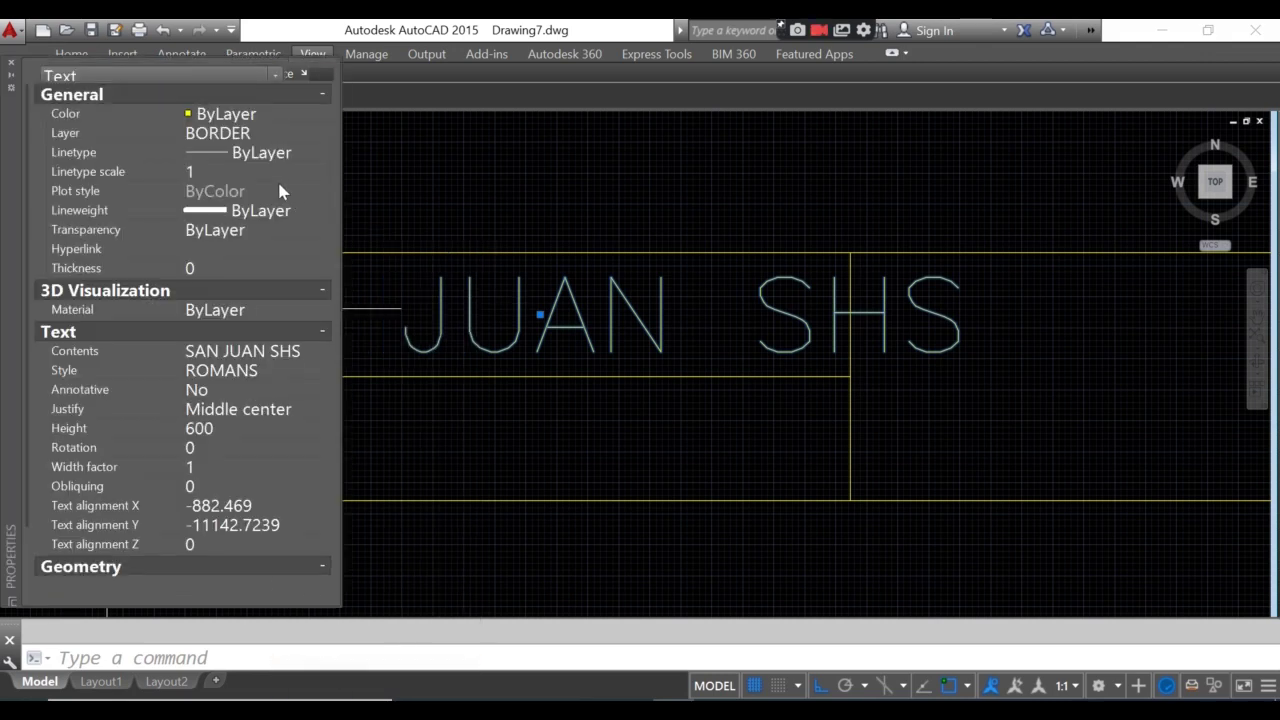
{"action": "left_click", "coordinate": [250, 134]}
{"action": "left_click", "coordinate": [245, 133]}
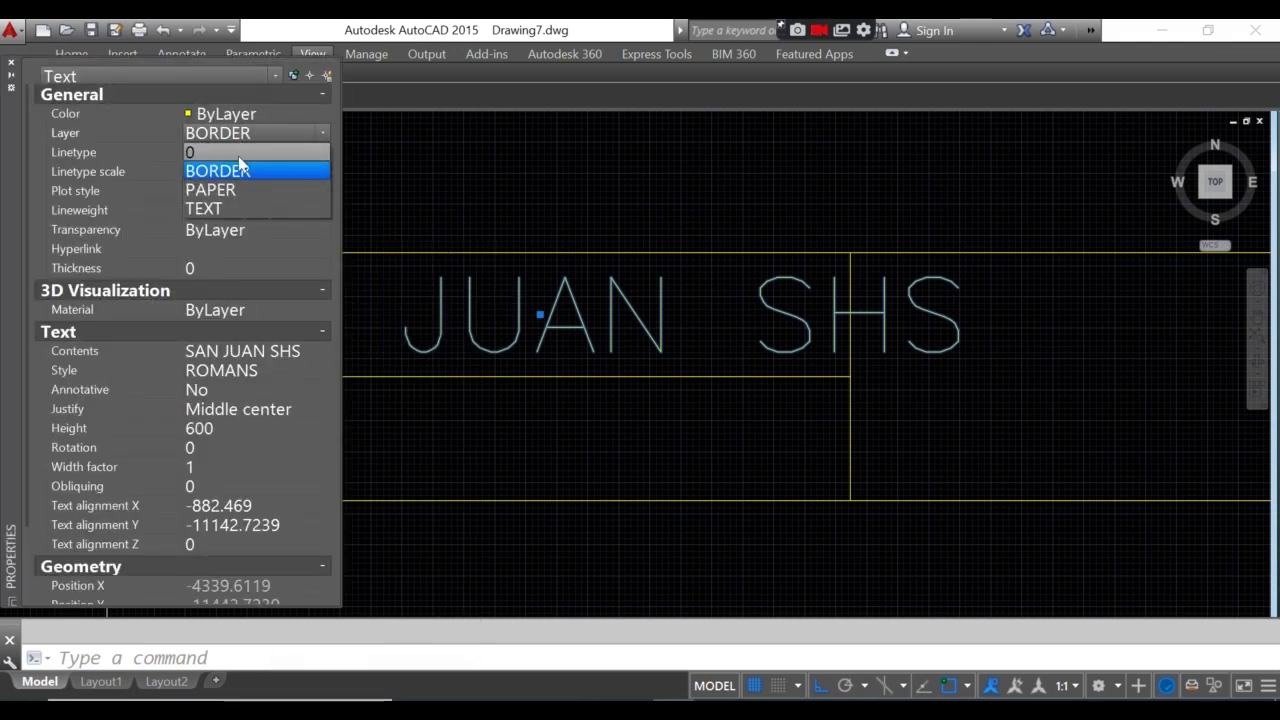
{"action": "left_click", "coordinate": [219, 208]}
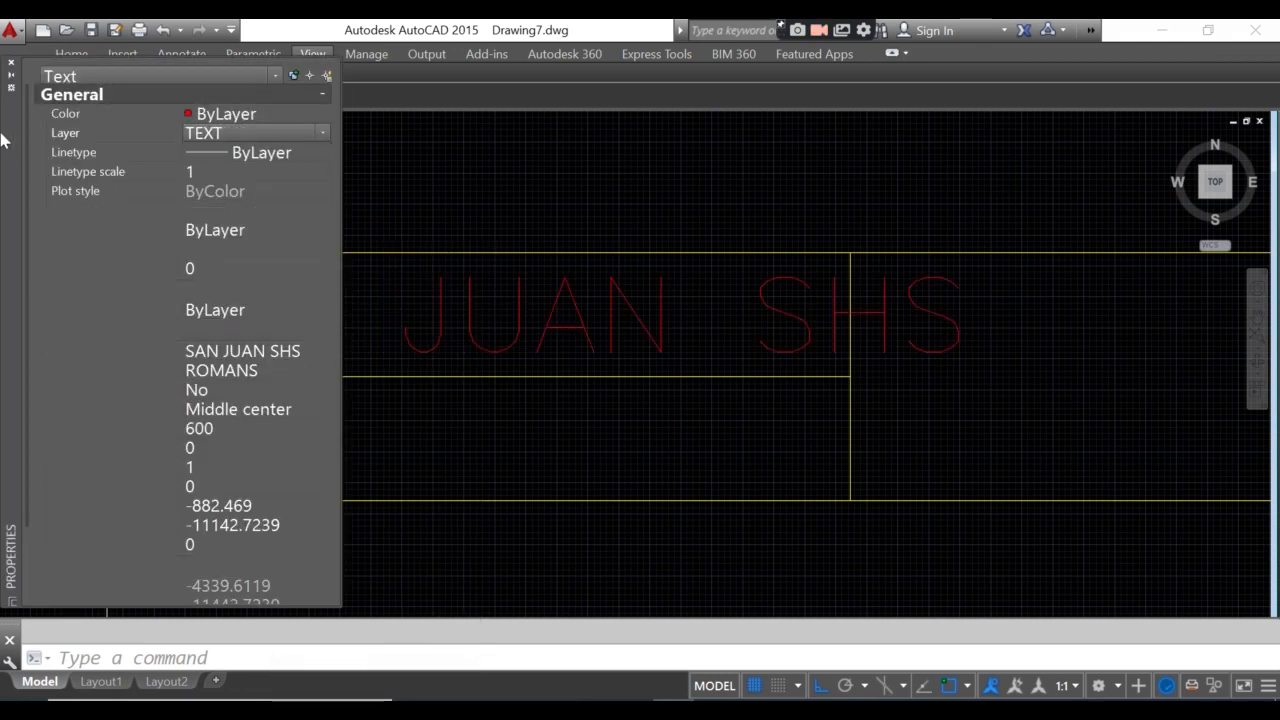
{"action": "left_click", "coordinate": [11, 64]}
{"action": "key", "text": "Escape"}
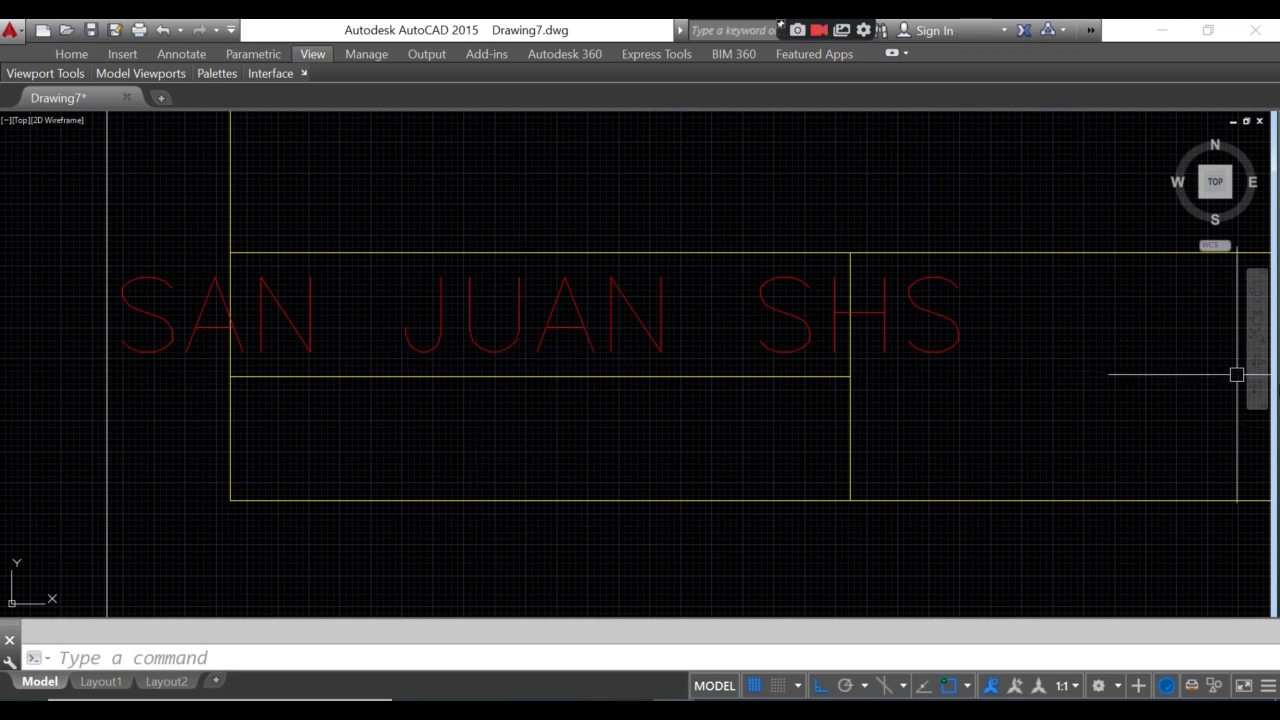
- Set the SAN JUAN SHS text's width factor to 0.7
{"action": "left_click", "coordinate": [288, 316]}
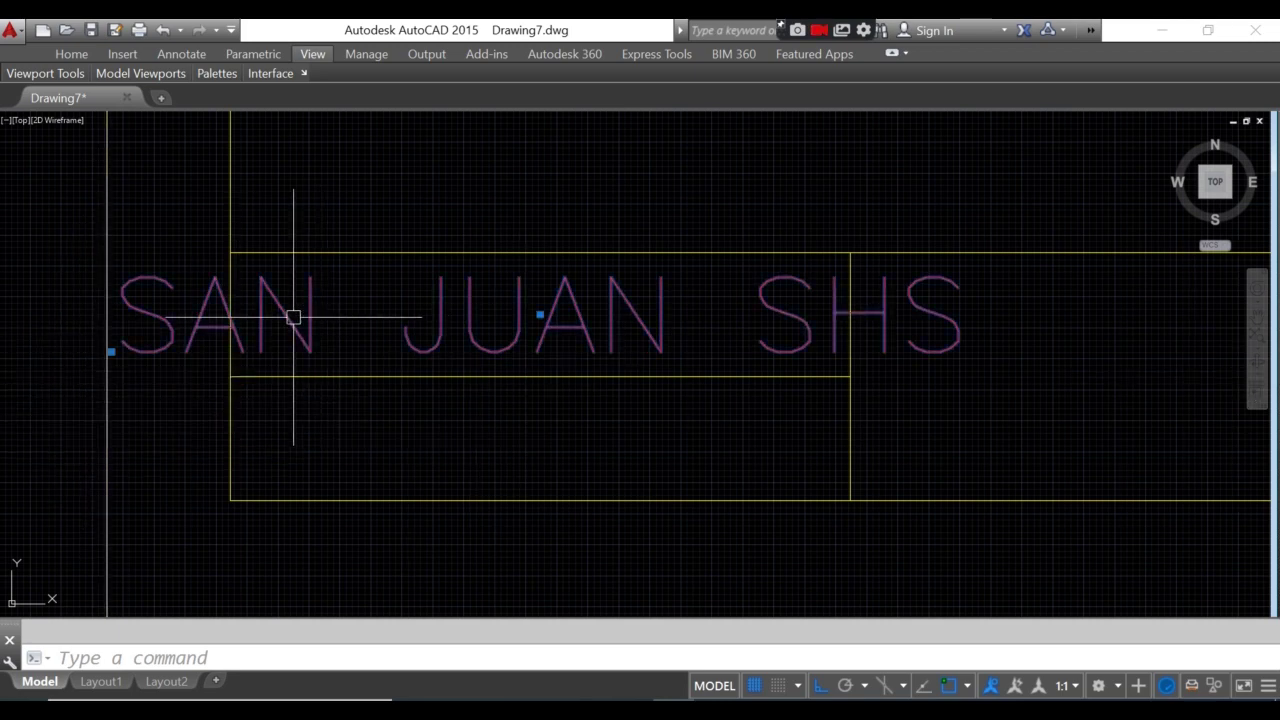
{"action": "right_click", "coordinate": [290, 316]}
{"action": "left_click", "coordinate": [383, 668]}
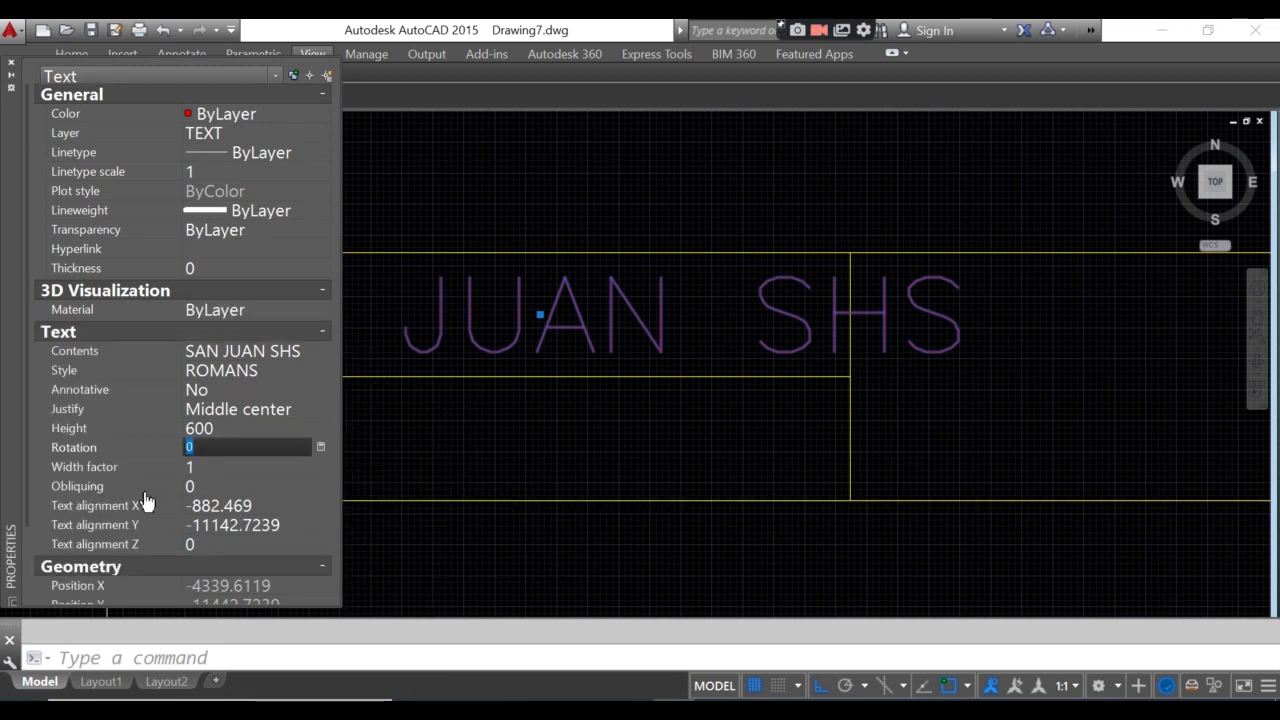
{"action": "left_click", "coordinate": [195, 467]}
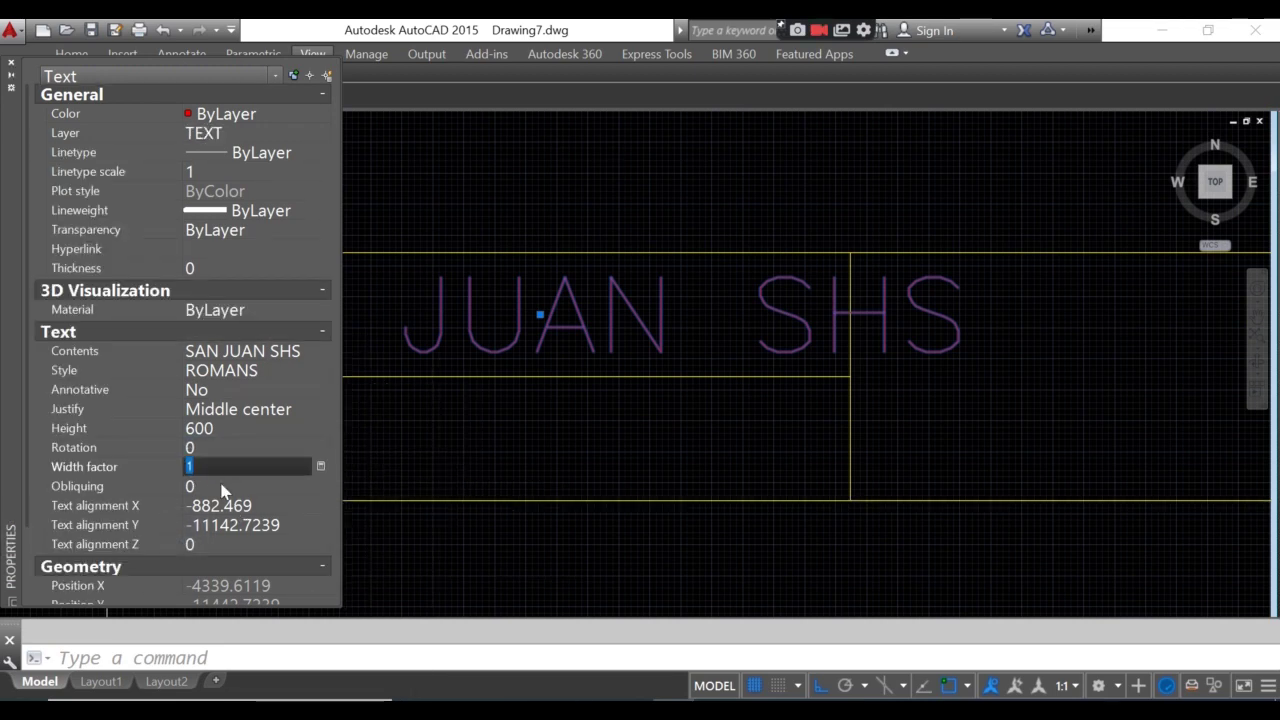
{"action": "type", "text": ".7"}
{"action": "key", "text": "Tab"}
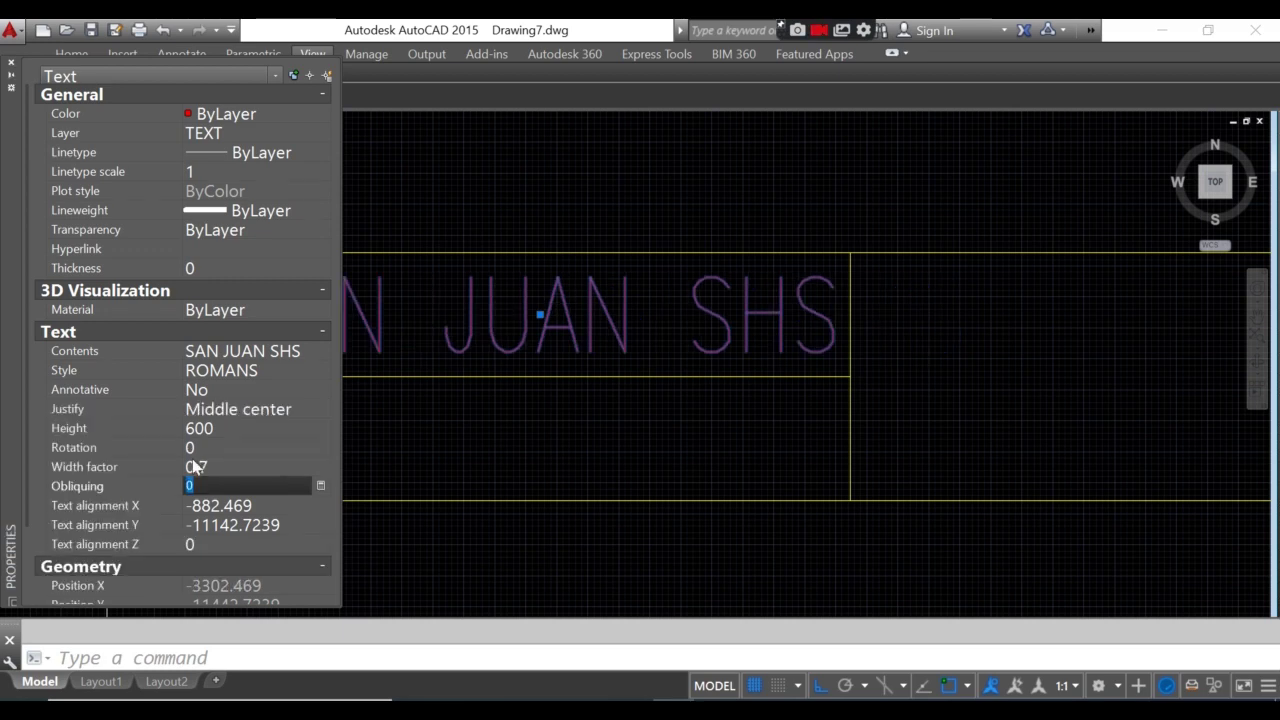
{"action": "left_click", "coordinate": [11, 63]}
- Start a new single-line TEXT with middle-centre (MC) justification, with the title block in view
{"action": "key", "text": "Escape"}
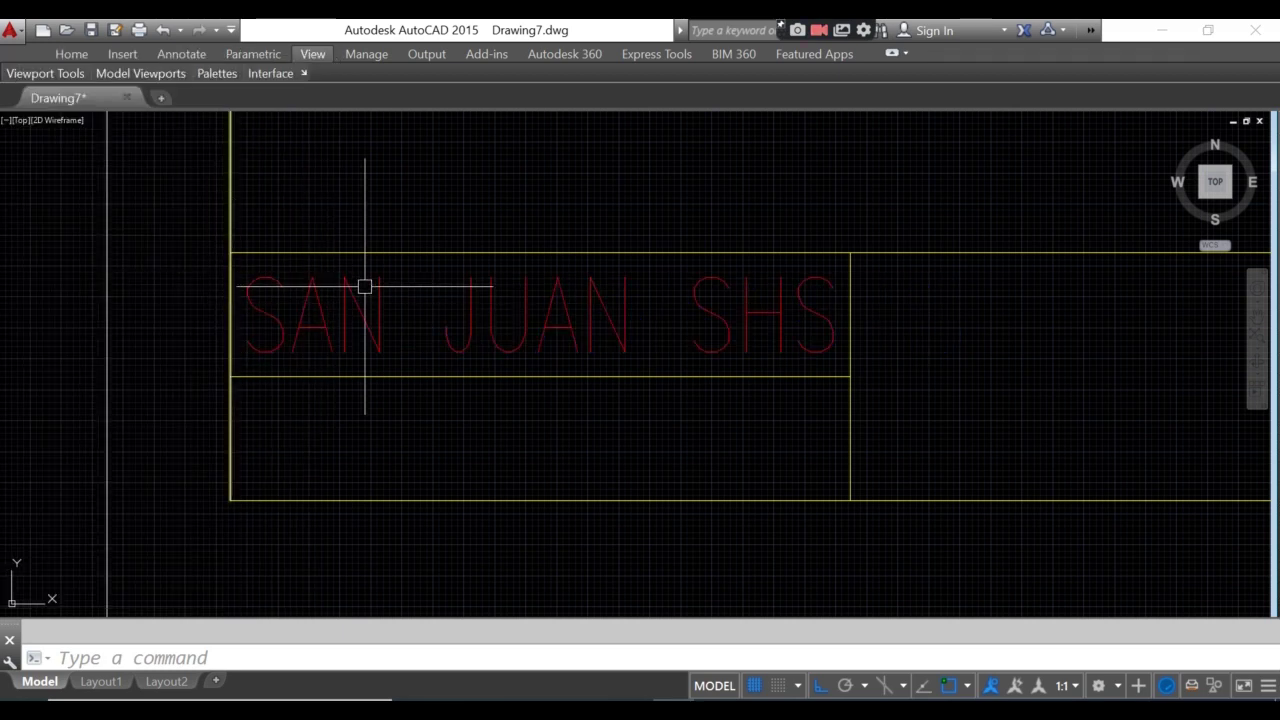
{"action": "middle_click_drag", "start_coordinate": [443, 366], "coordinate": [441, 382]}
{"action": "scroll", "coordinate": [269, 420], "scroll_direction": "up", "scroll_amount": 2}
{"action": "scroll", "coordinate": [608, 437], "scroll_direction": "down", "scroll_amount": 4}
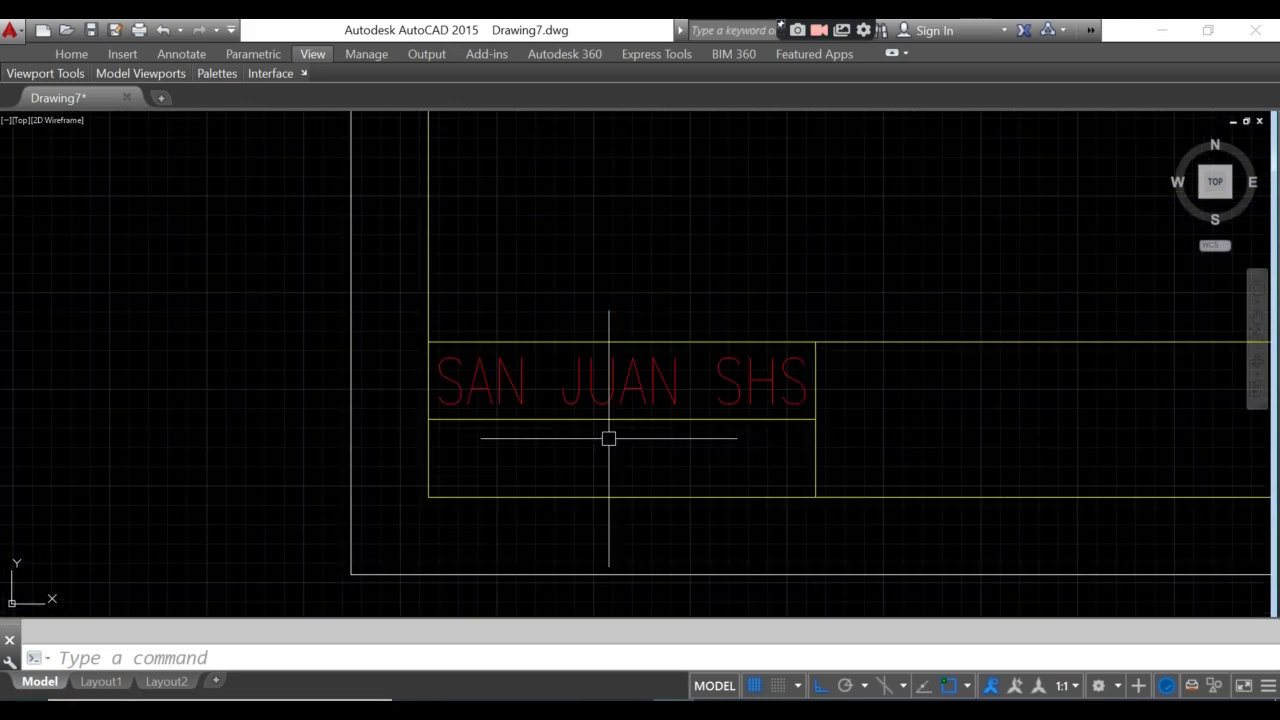
{"action": "mouse_move", "coordinate": [608, 437]}
{"action": "middle_mouse_down"}
{"action": "mouse_move", "coordinate": [580, 474]}
{"action": "mouse_move", "coordinate": [572, 373]}
{"action": "middle_mouse_up"}
{"action": "scroll", "coordinate": [791, 443], "scroll_direction": "up", "scroll_amount": 2}
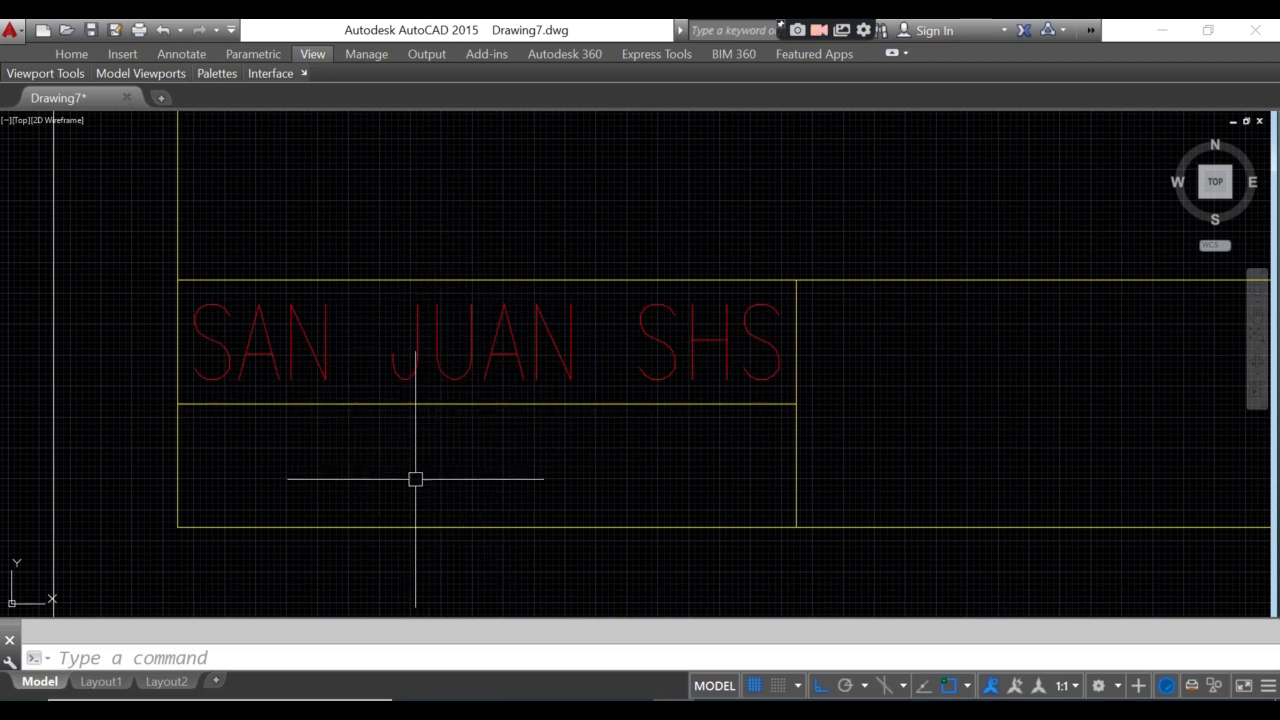
{"action": "type", "text": "text"}
{"action": "key", "text": "Return"}
{"action": "type", "text": "j"}
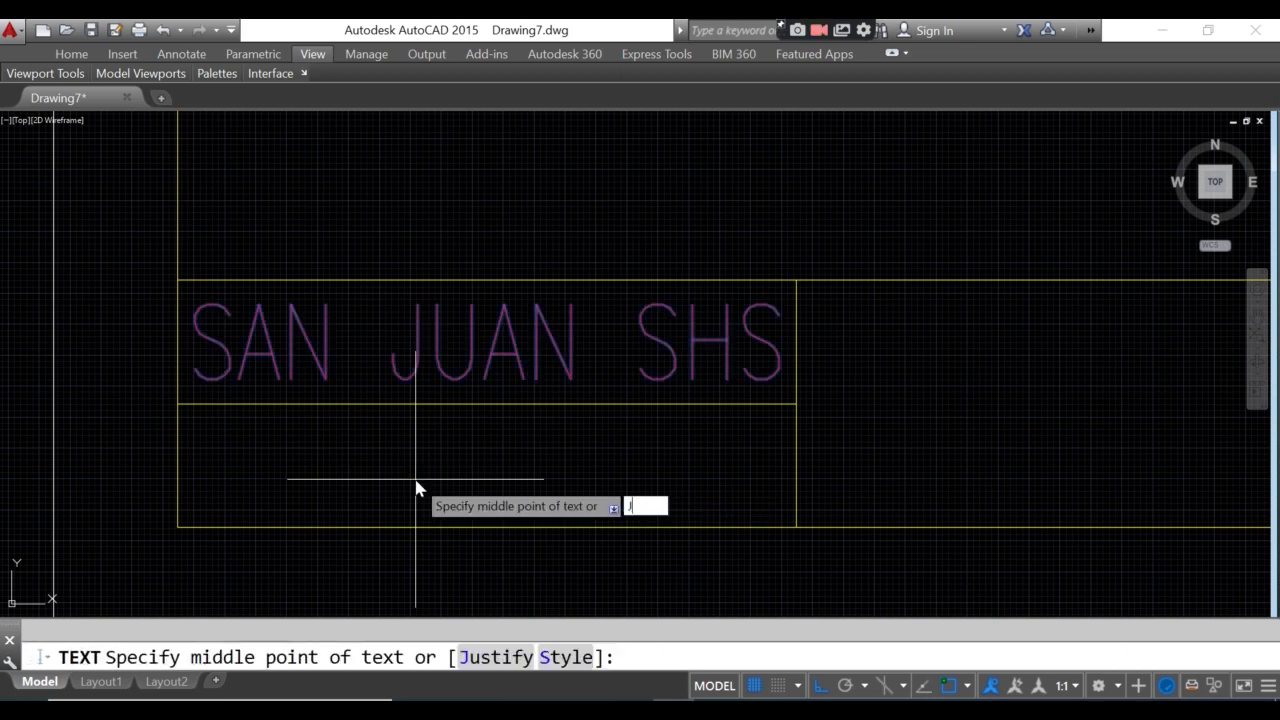
{"action": "key", "text": "Return"}
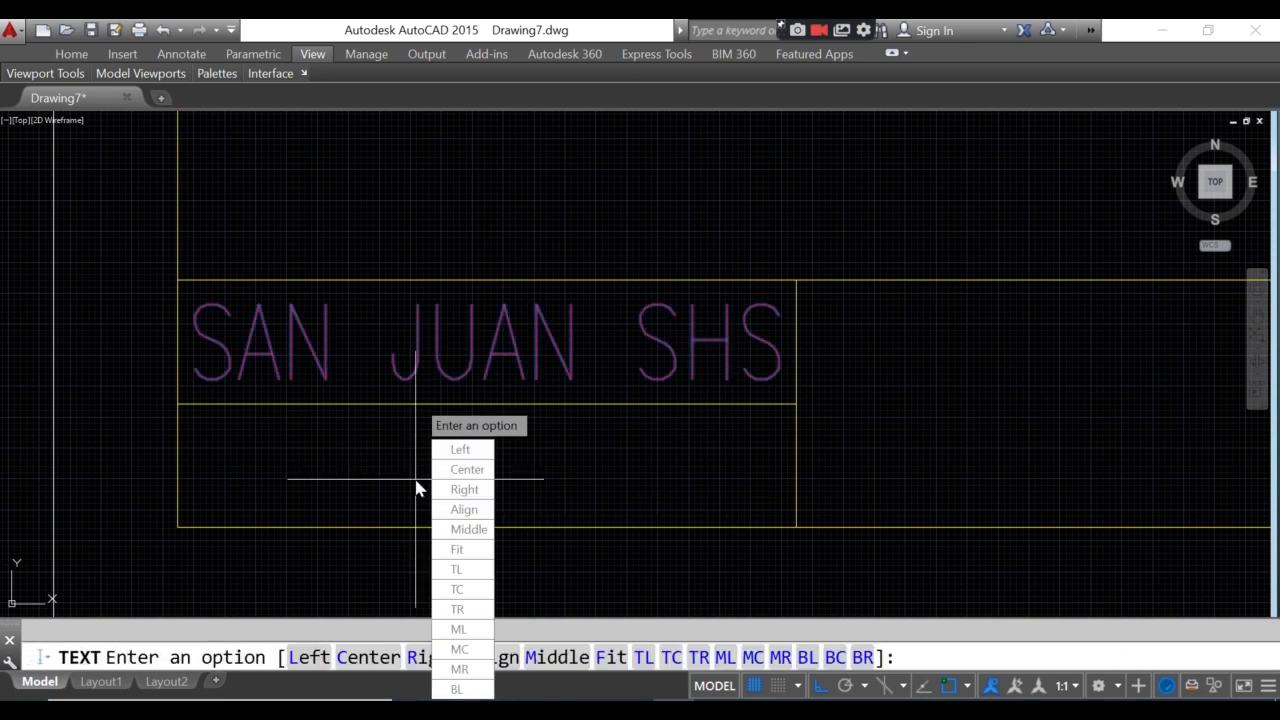
{"action": "type", "text": "mc"}
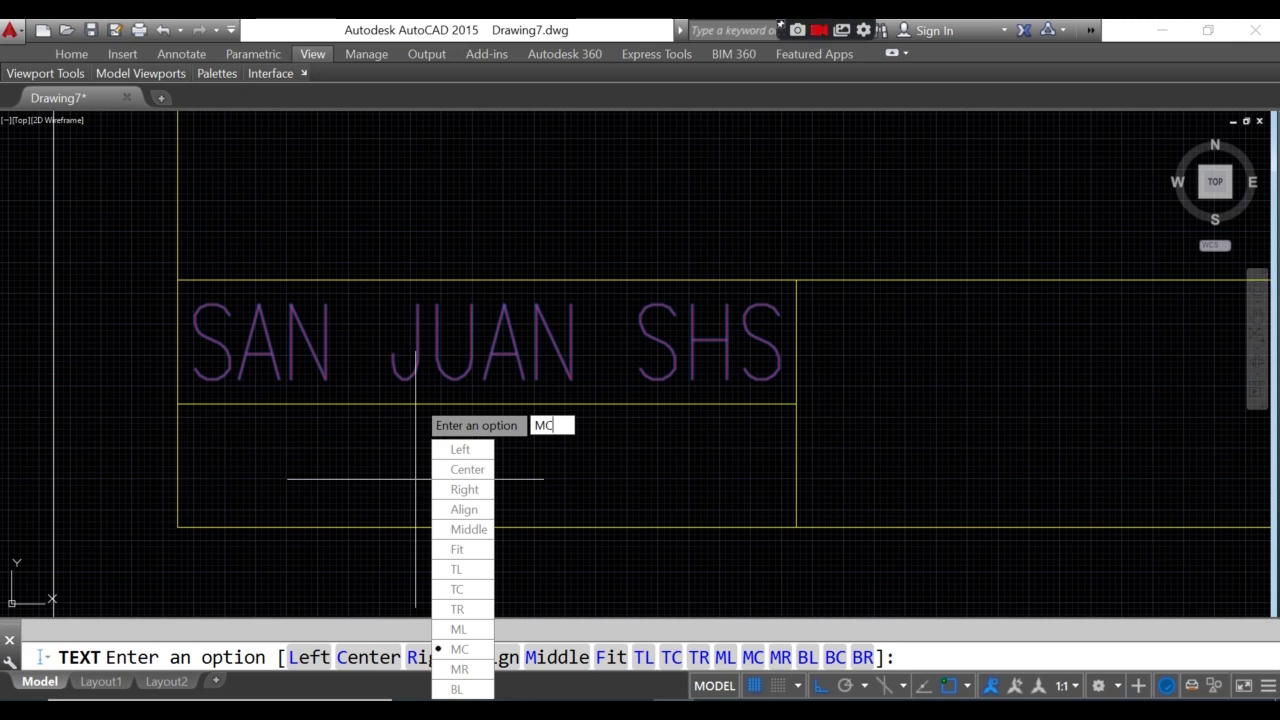
{"action": "key", "text": "Return"}
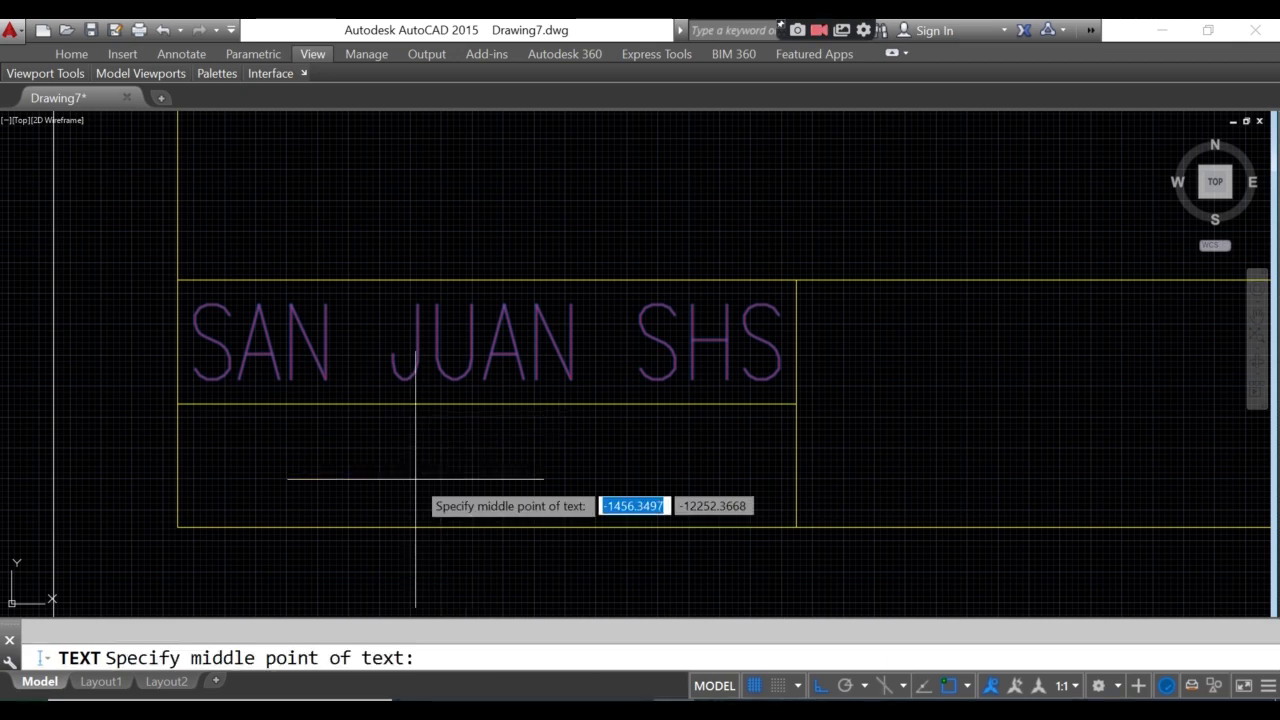
- Place 'TECHNICAL DRAFTING' centred between the lower box's corners, height 600, rotation 0
{"action": "type", "text": "m2p"}
{"action": "key", "text": "Return"}
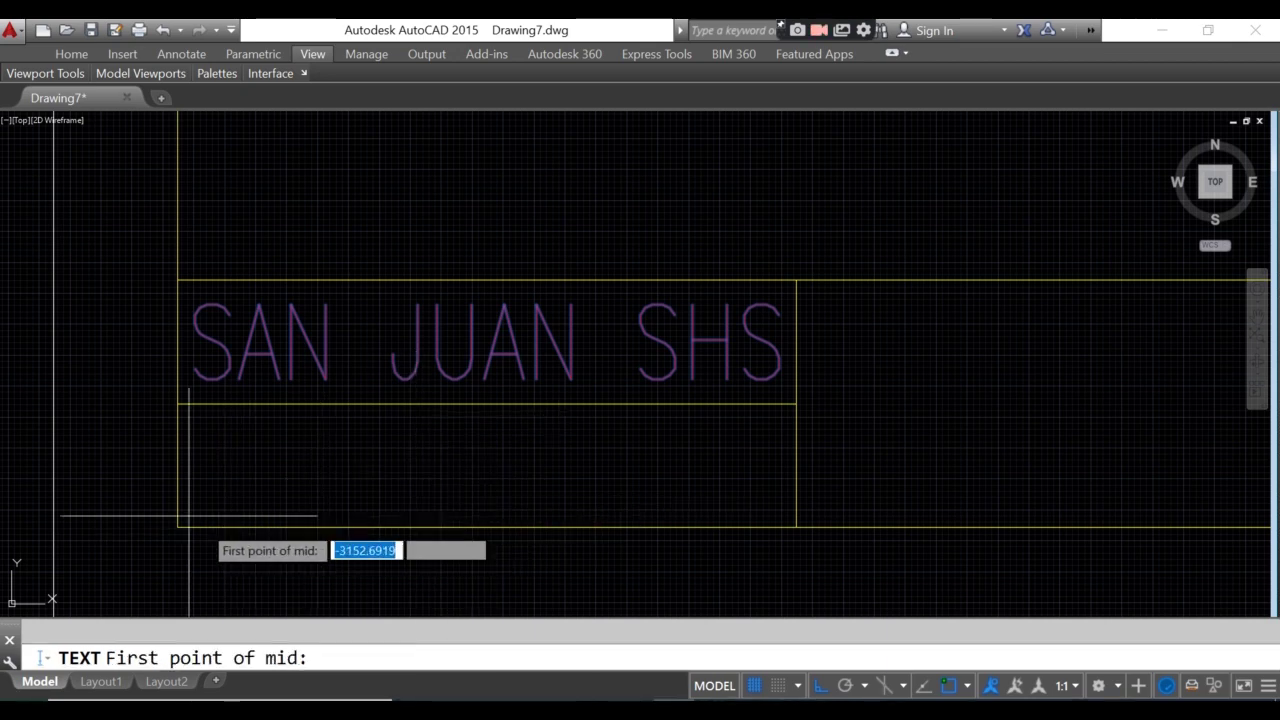
{"action": "left_click", "coordinate": [180, 522]}
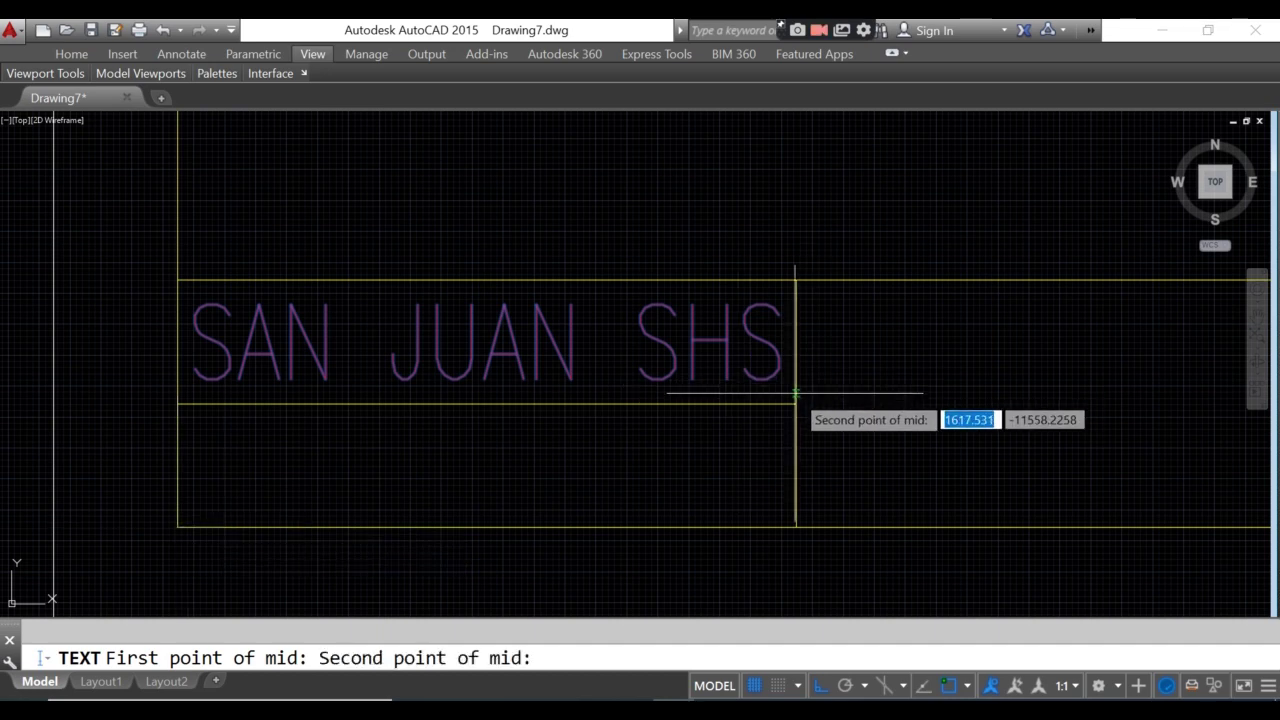
{"action": "left_click", "coordinate": [796, 394]}
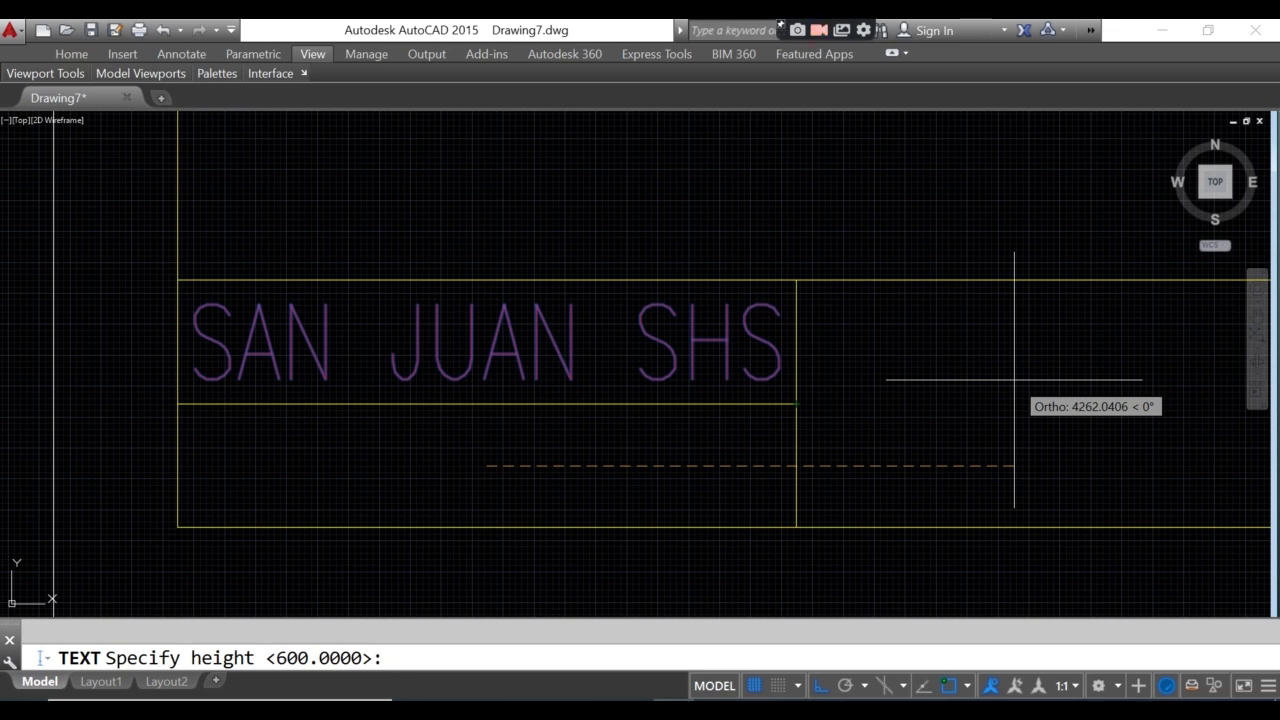
{"action": "key", "text": "Return"}
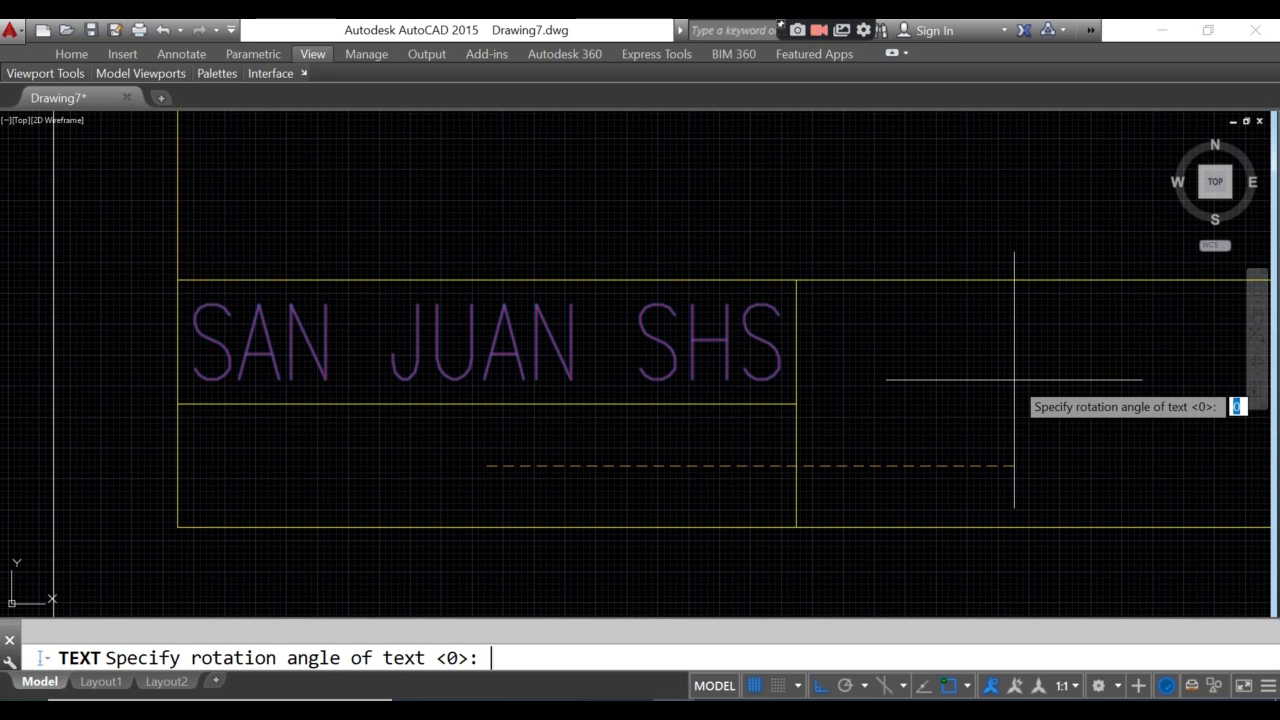
{"action": "key", "text": "Return"}
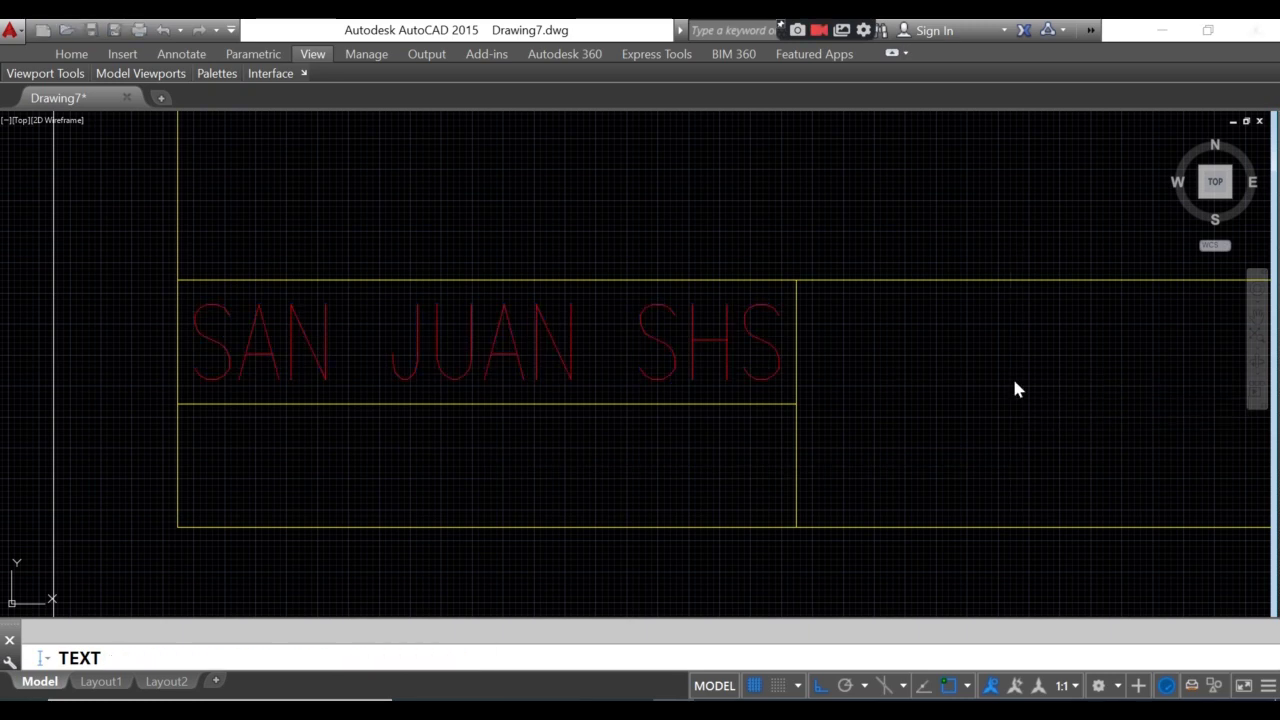
{"action": "type", "text": "TECHN"}
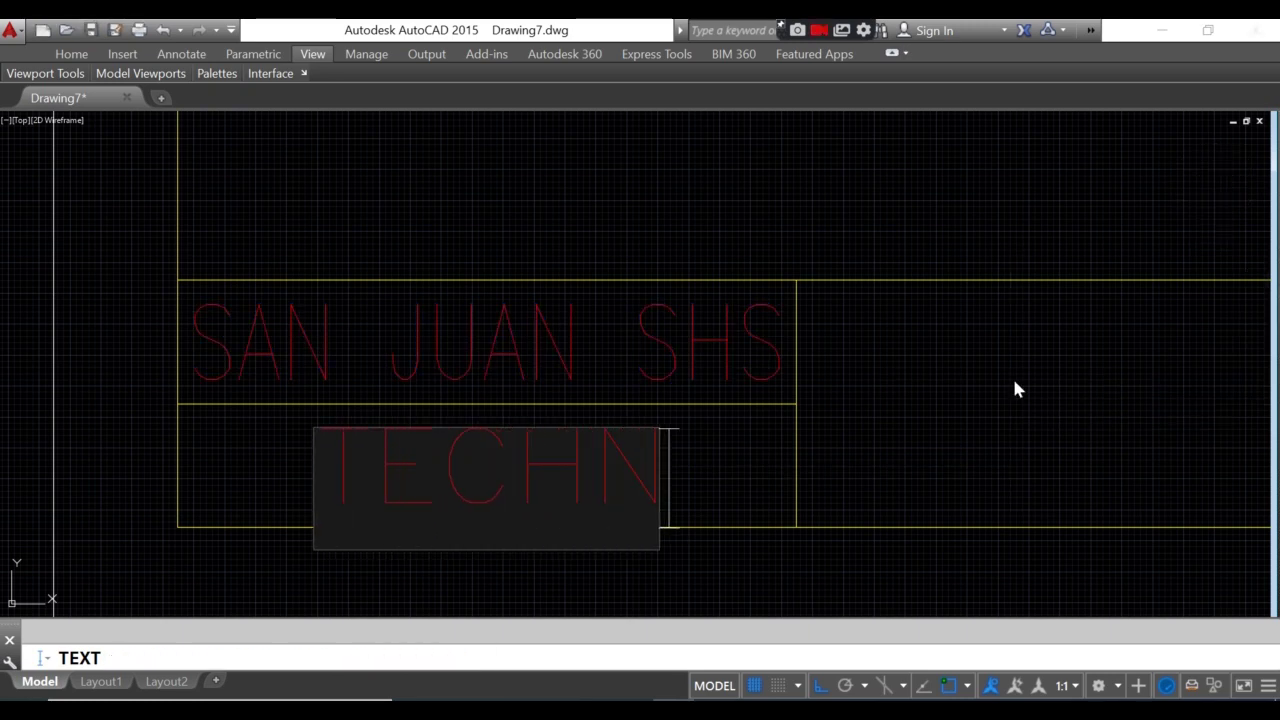
{"action": "type", "text": "ICAL DRAF"}
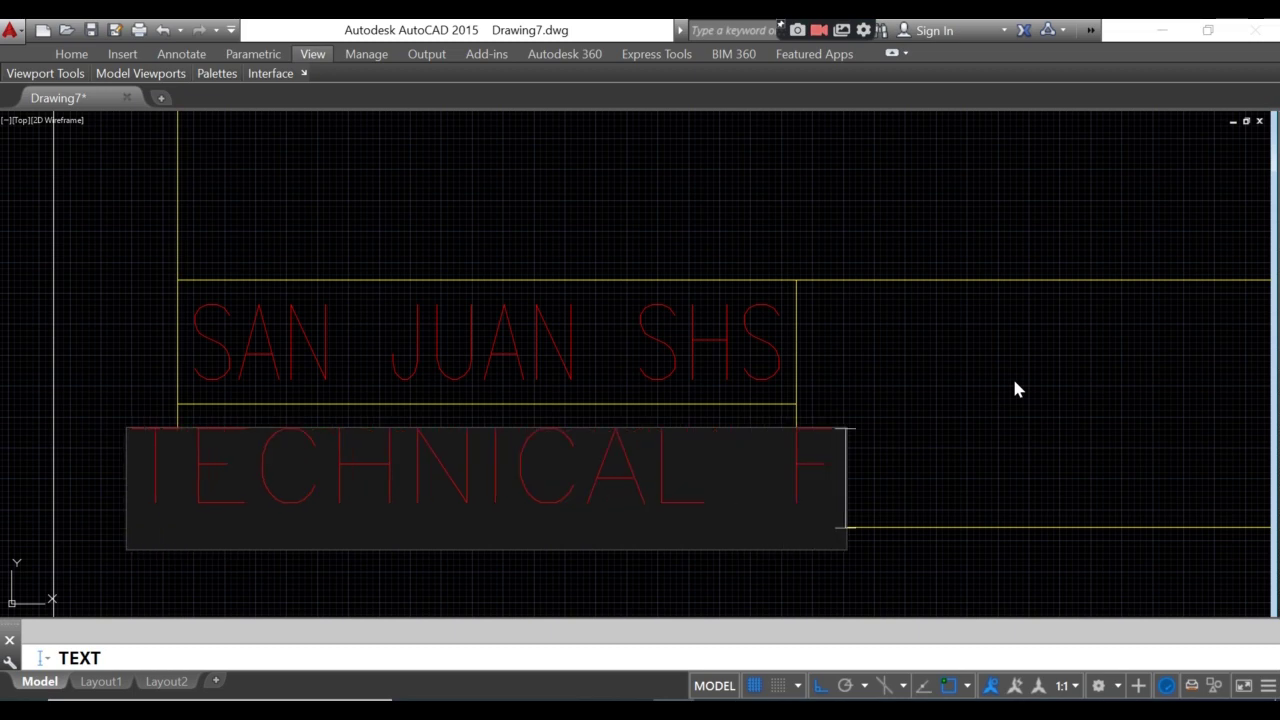
{"action": "type", "text": "TING"}
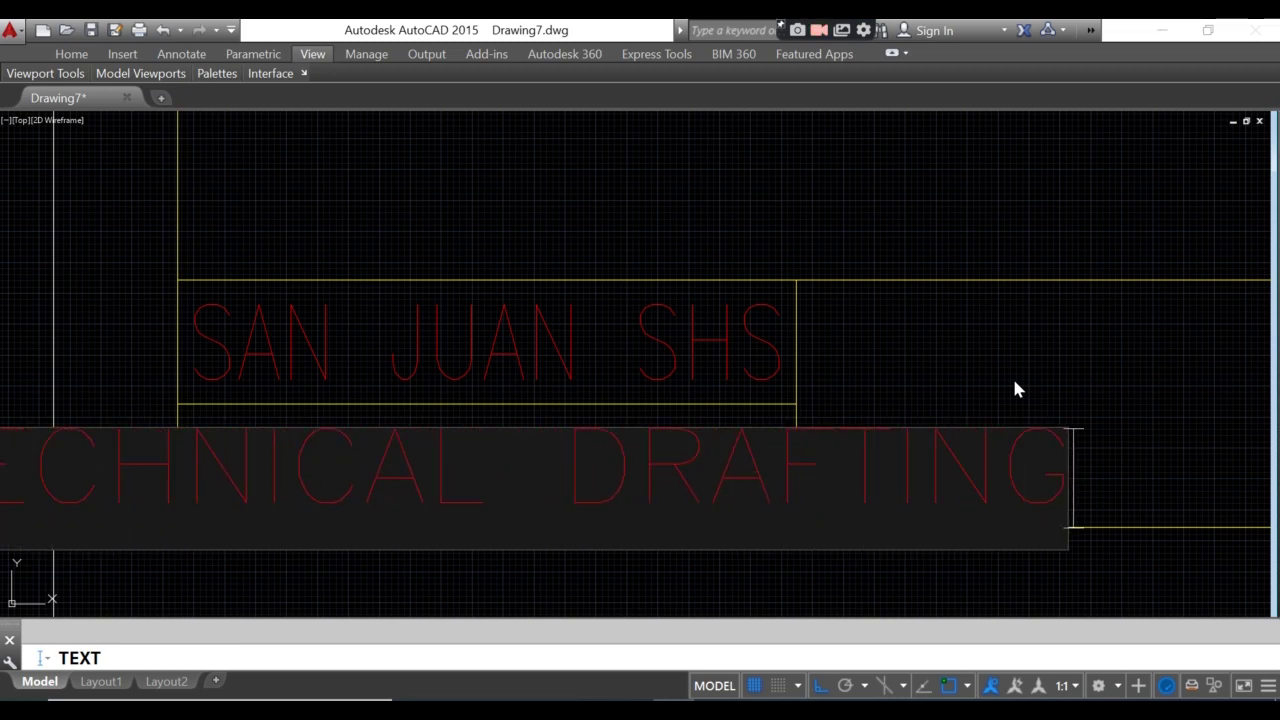
{"action": "key", "text": "Return"}
{"action": "key", "text": "Return"}
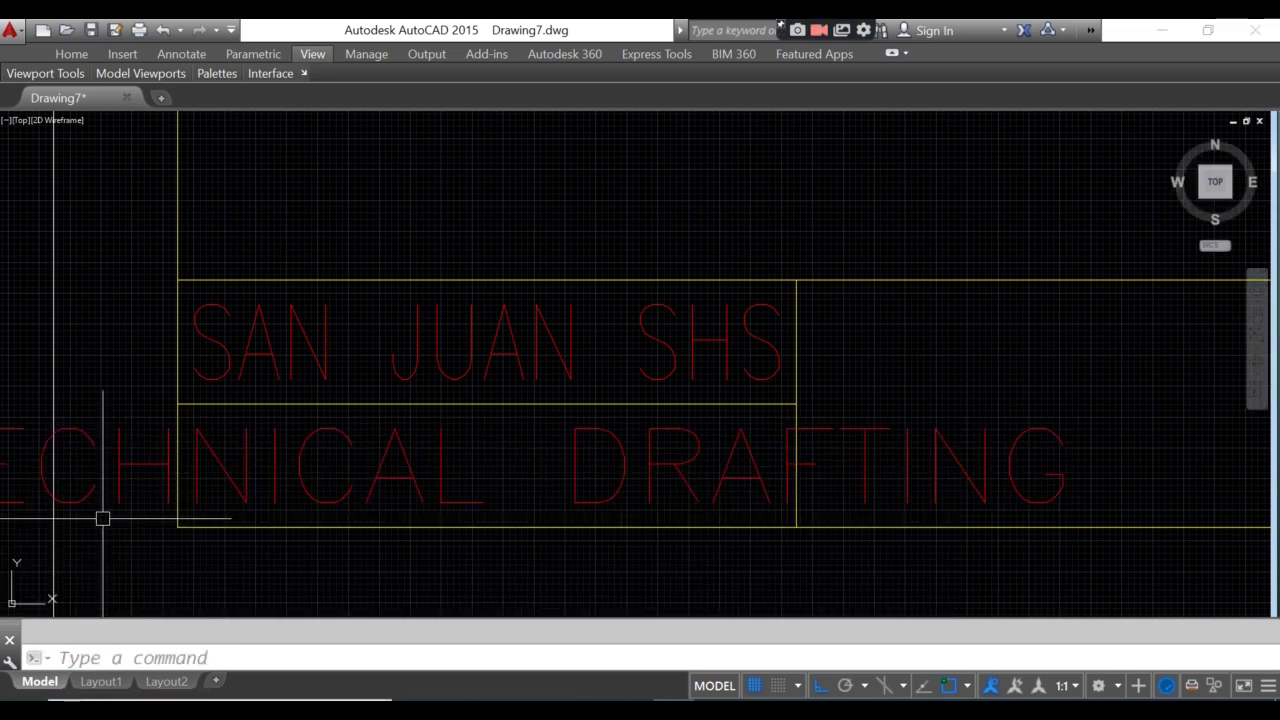
{"action": "scroll", "coordinate": [103, 517], "scroll_direction": "down", "scroll_amount": 4}
{"action": "scroll", "coordinate": [169, 496], "scroll_direction": "up", "scroll_amount": 2}
{"action": "scroll", "coordinate": [260, 505], "scroll_direction": "up", "scroll_amount": 3}
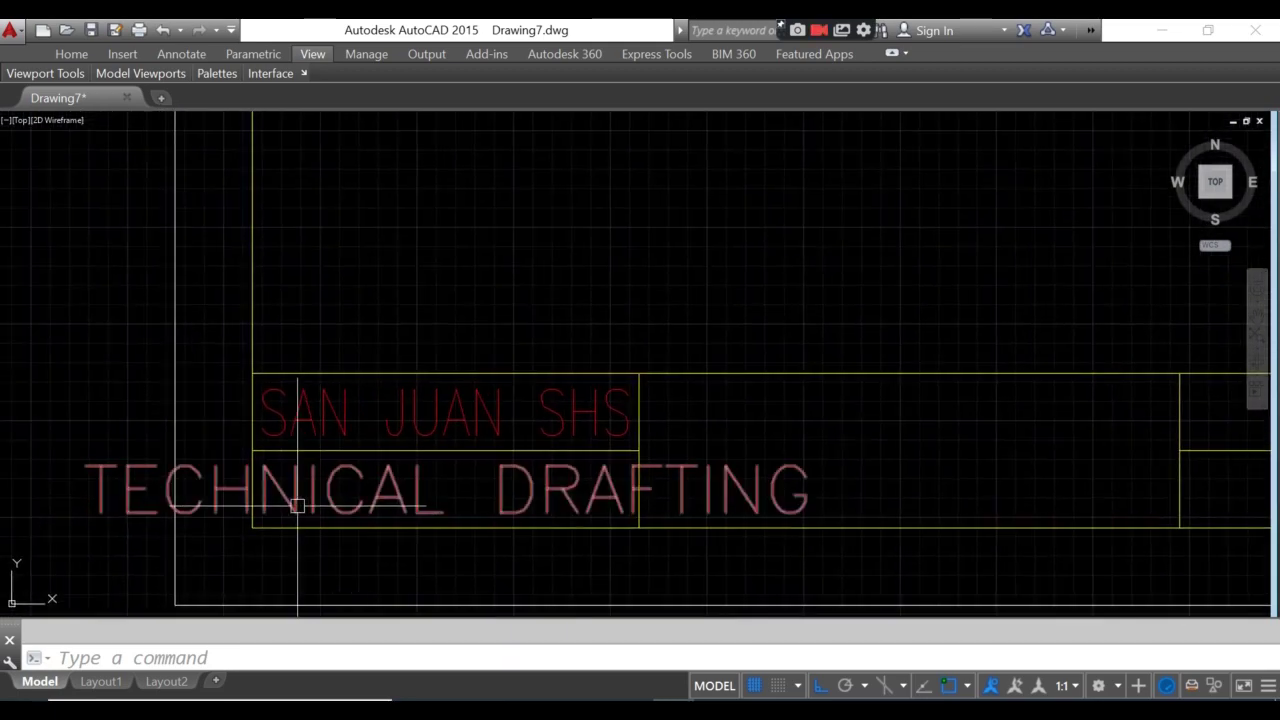
- Set the TECHNICAL DRAFTING text's width factor to 0.5 in Properties
{"action": "left_click", "coordinate": [313, 500]}
{"action": "right_click", "coordinate": [313, 511]}
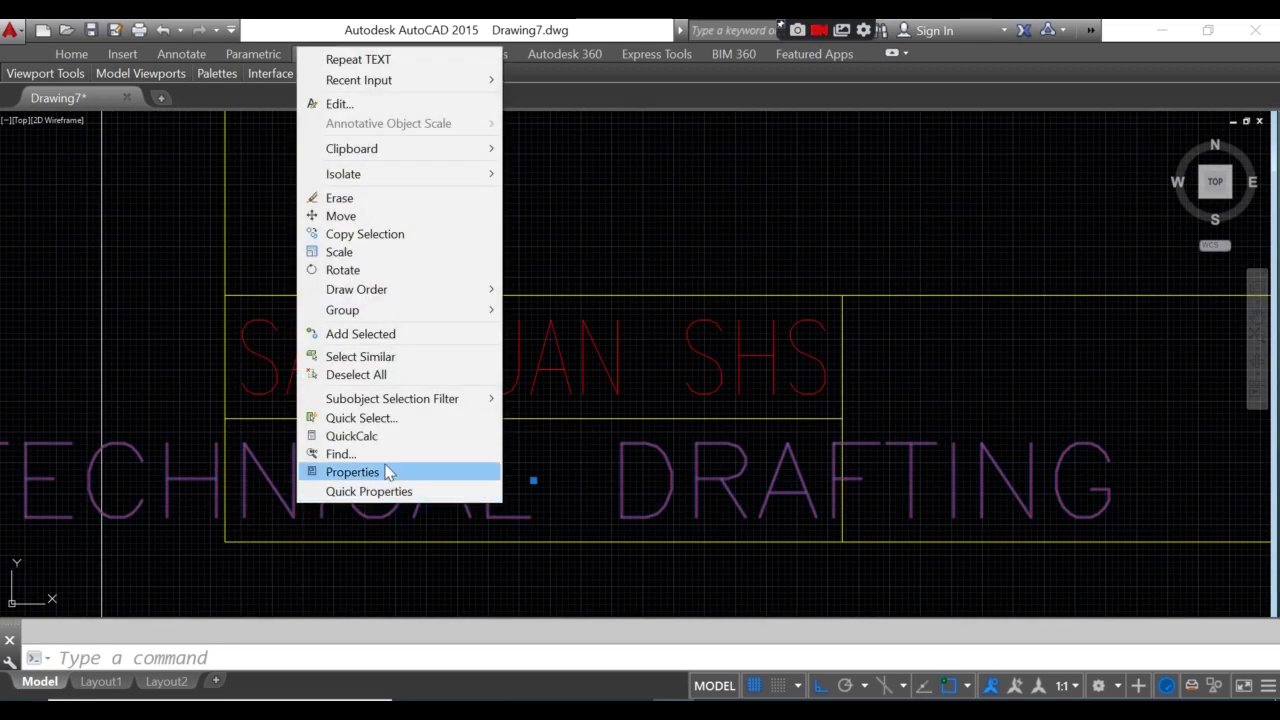
{"action": "left_click", "coordinate": [388, 473]}
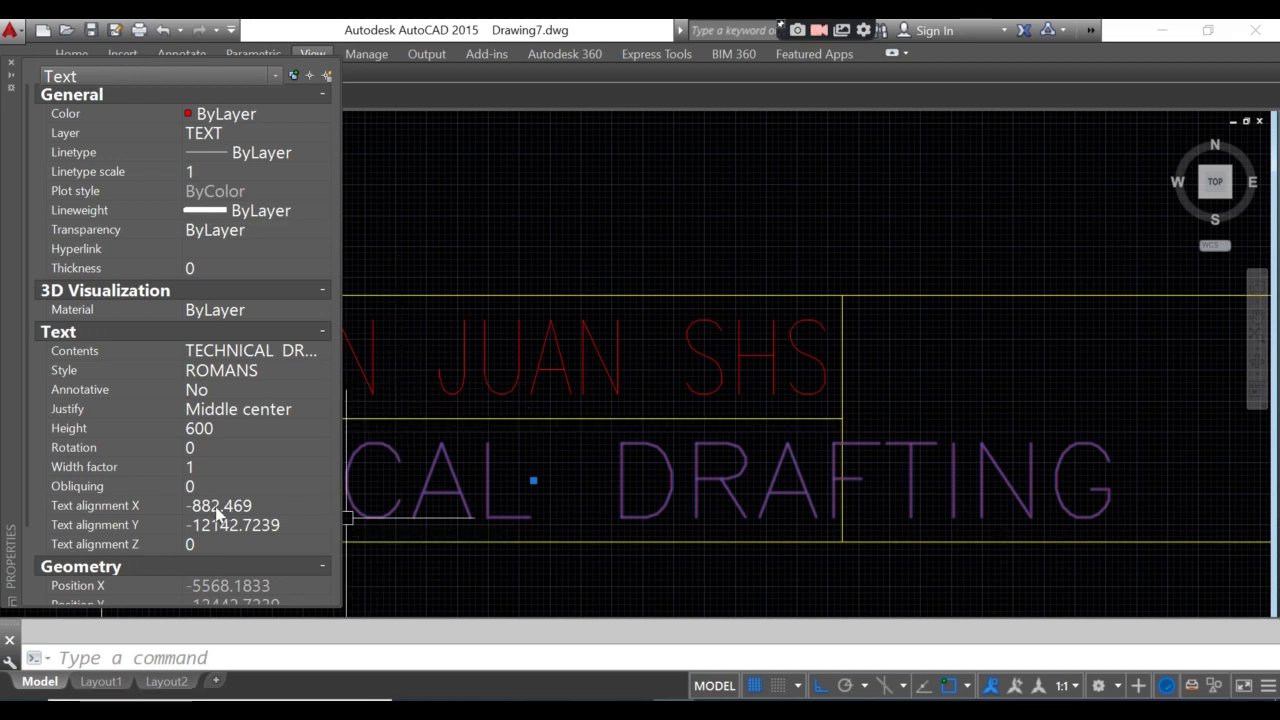
{"action": "left_click", "coordinate": [218, 467]}
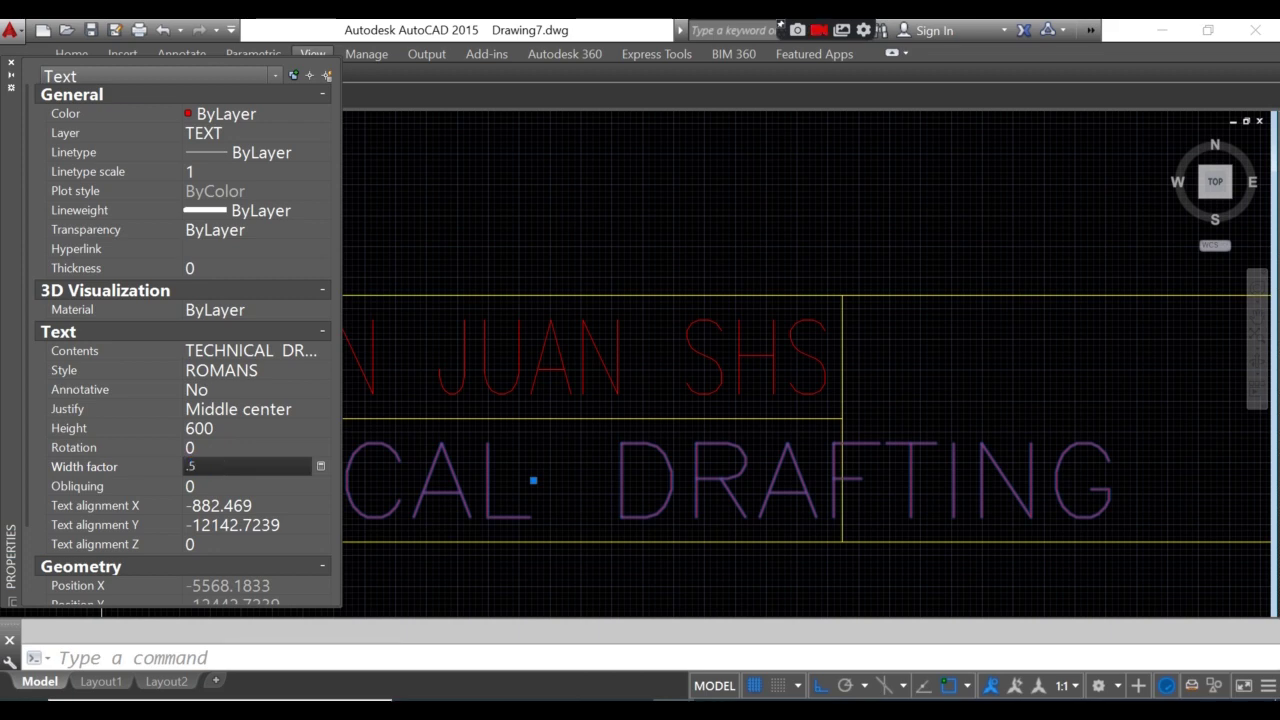
{"action": "type", "text": ".5"}
{"action": "key", "text": "Tab"}
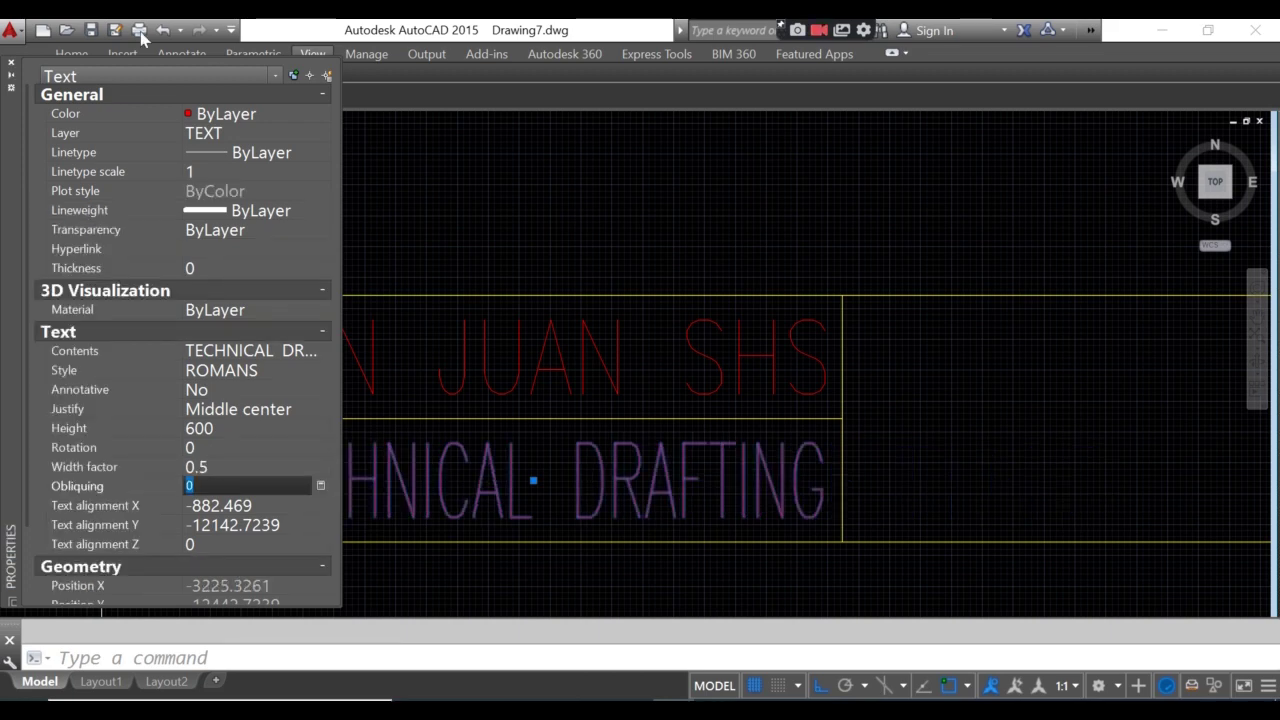
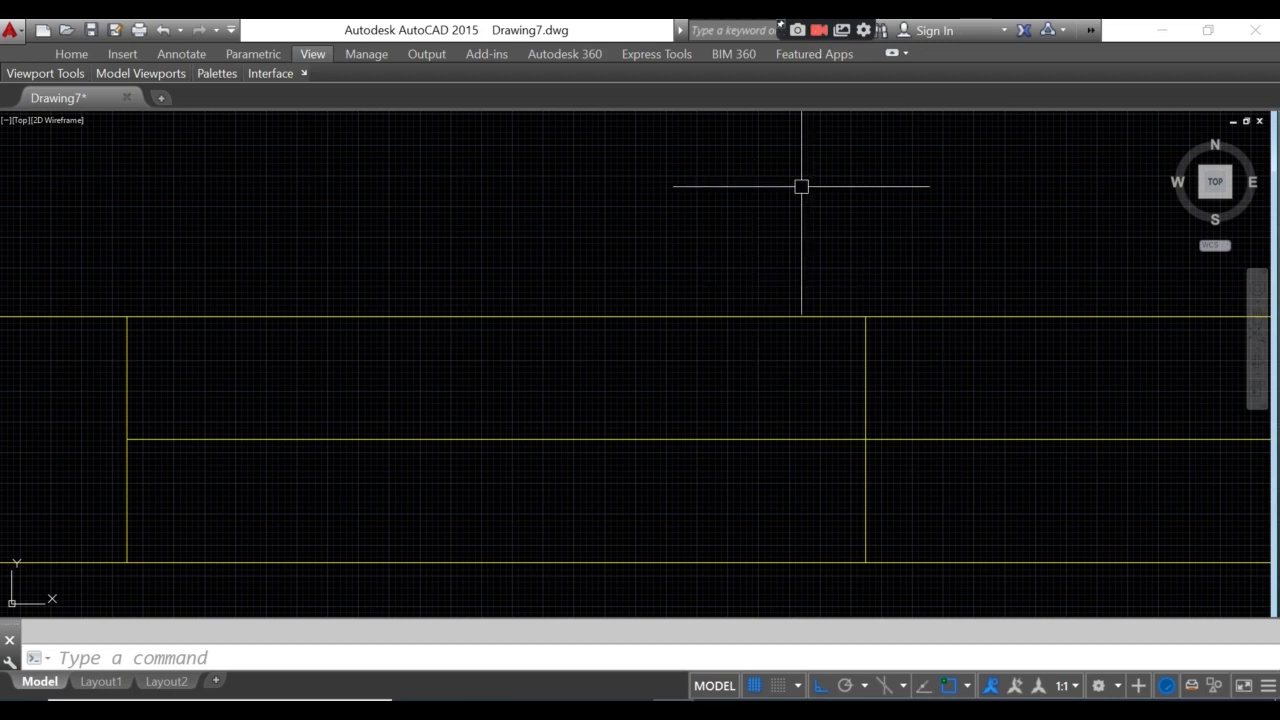
- Centre the name box in view and start single-line text with middle-centre justification
{"action": "middle_click_drag", "start_coordinate": [512, 403], "coordinate": [668, 400]}
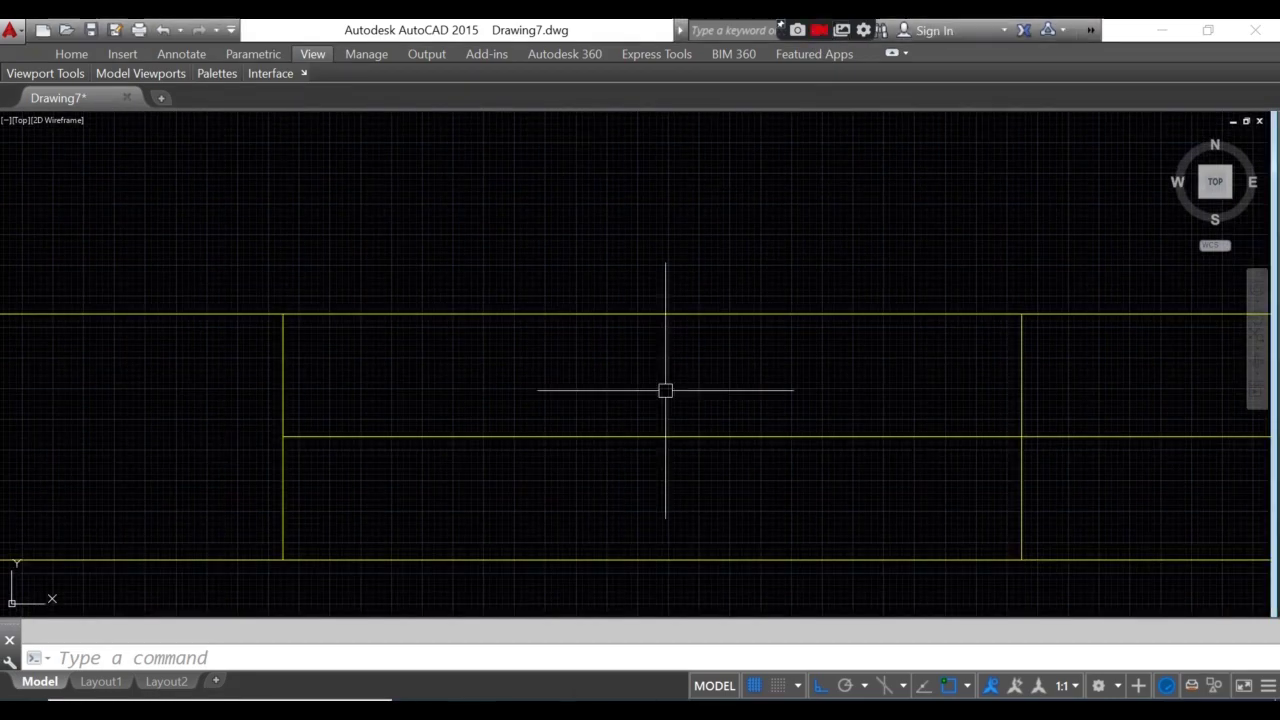
{"action": "mouse_move", "coordinate": [559, 345]}
{"action": "middle_mouse_down"}
{"action": "mouse_move", "coordinate": [379, 377]}
{"action": "mouse_move", "coordinate": [379, 349]}
{"action": "middle_mouse_up"}
{"action": "middle_click_drag", "start_coordinate": [463, 469], "coordinate": [534, 466]}
{"action": "middle_click_drag", "start_coordinate": [323, 431], "coordinate": [347, 416]}
{"action": "middle_click_drag", "start_coordinate": [396, 349], "coordinate": [472, 336]}
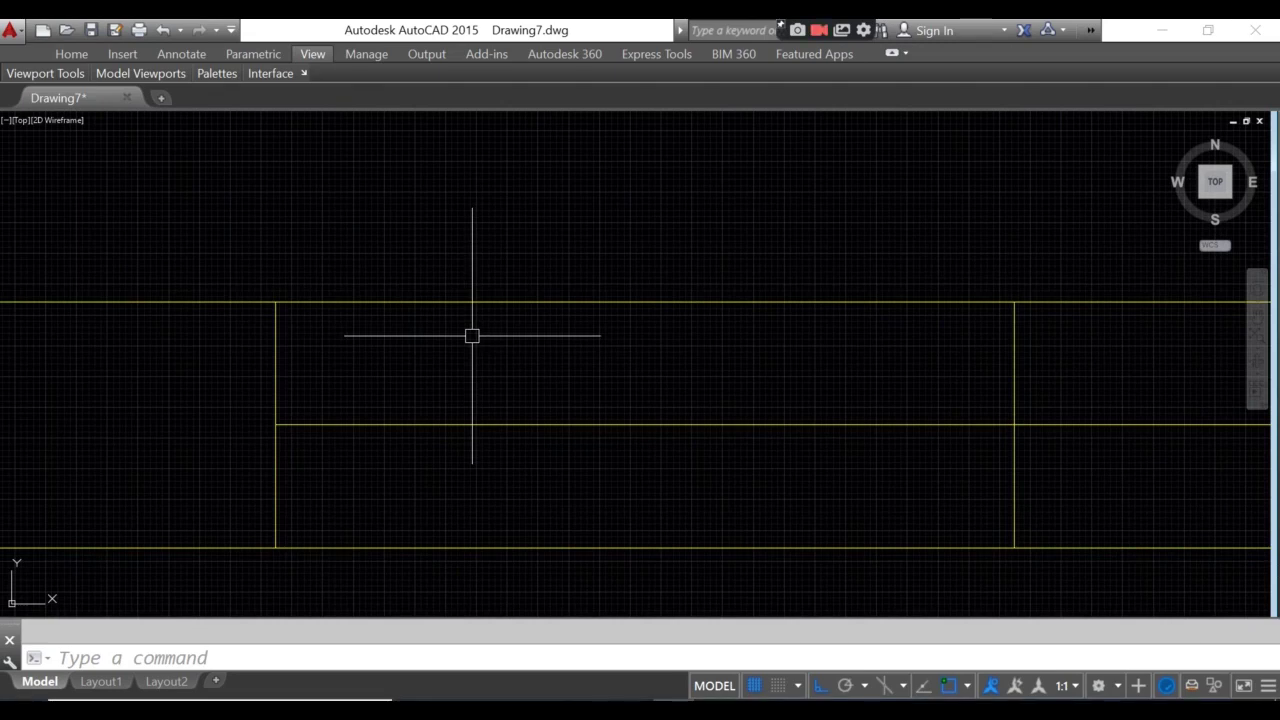
{"action": "key", "text": "Return"}
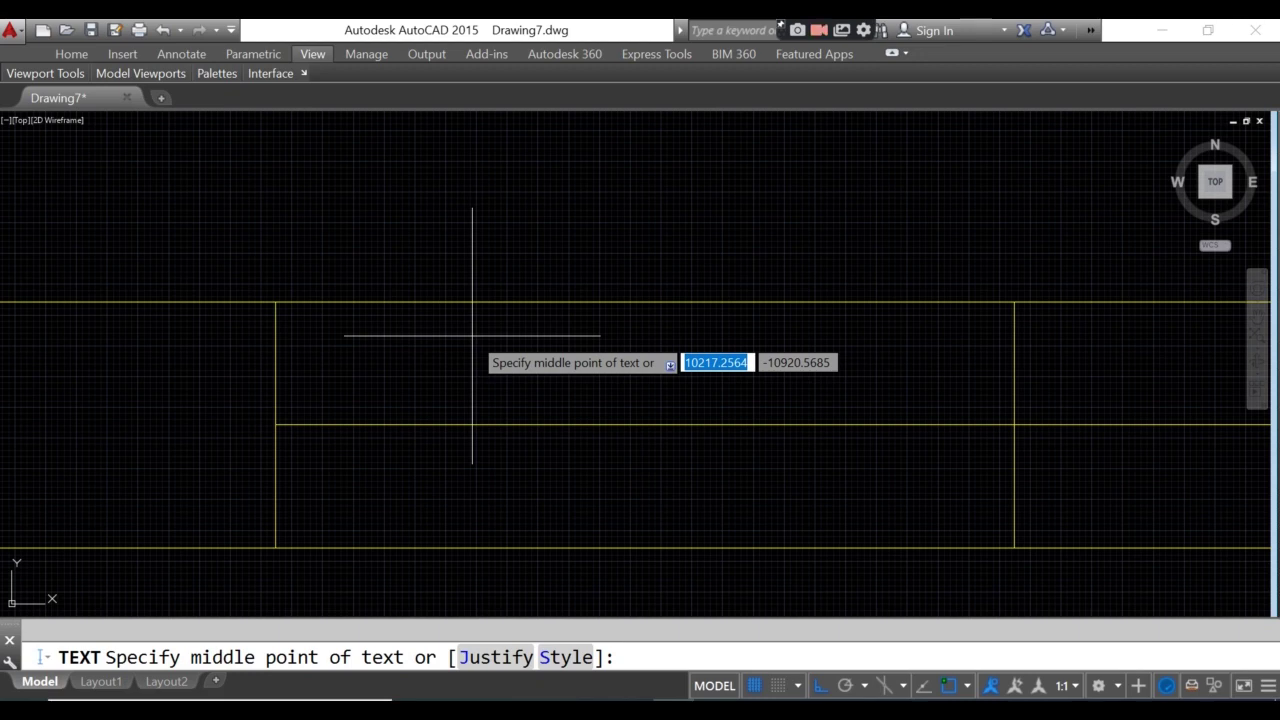
{"action": "type", "text": "j"}
{"action": "key", "text": "Return"}
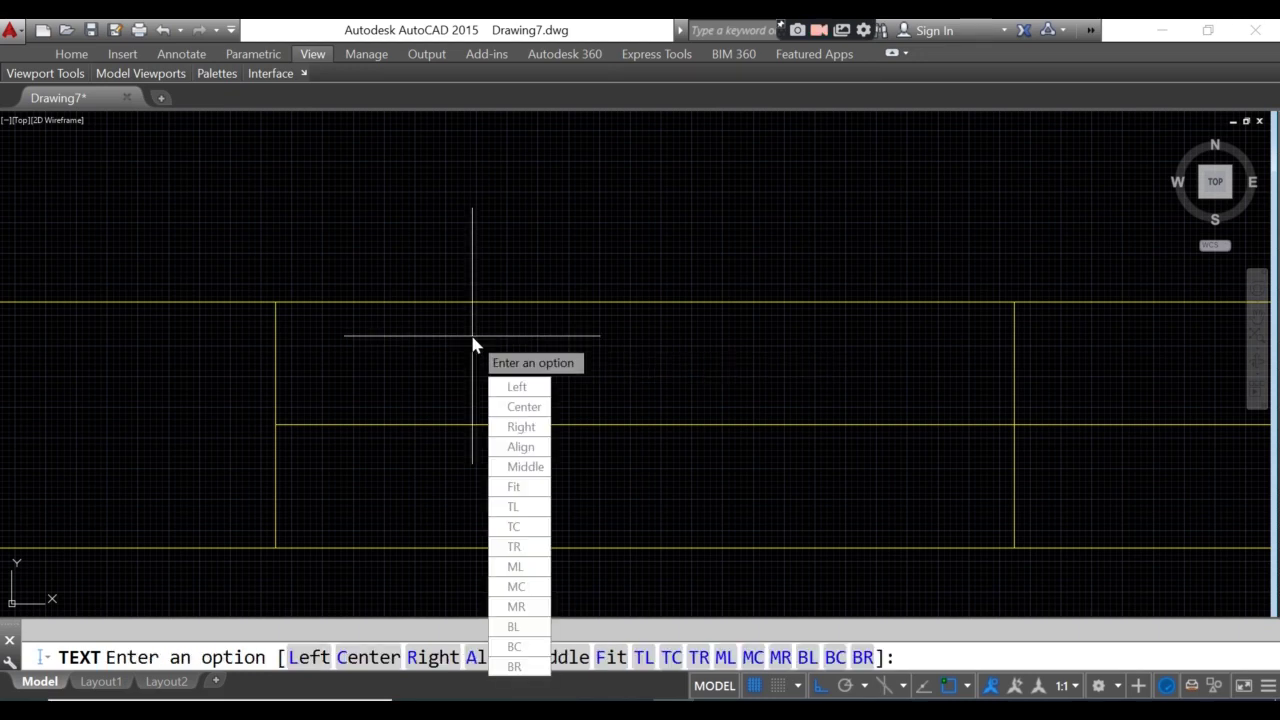
{"action": "type", "text": "mc"}
{"action": "key", "text": "Return"}
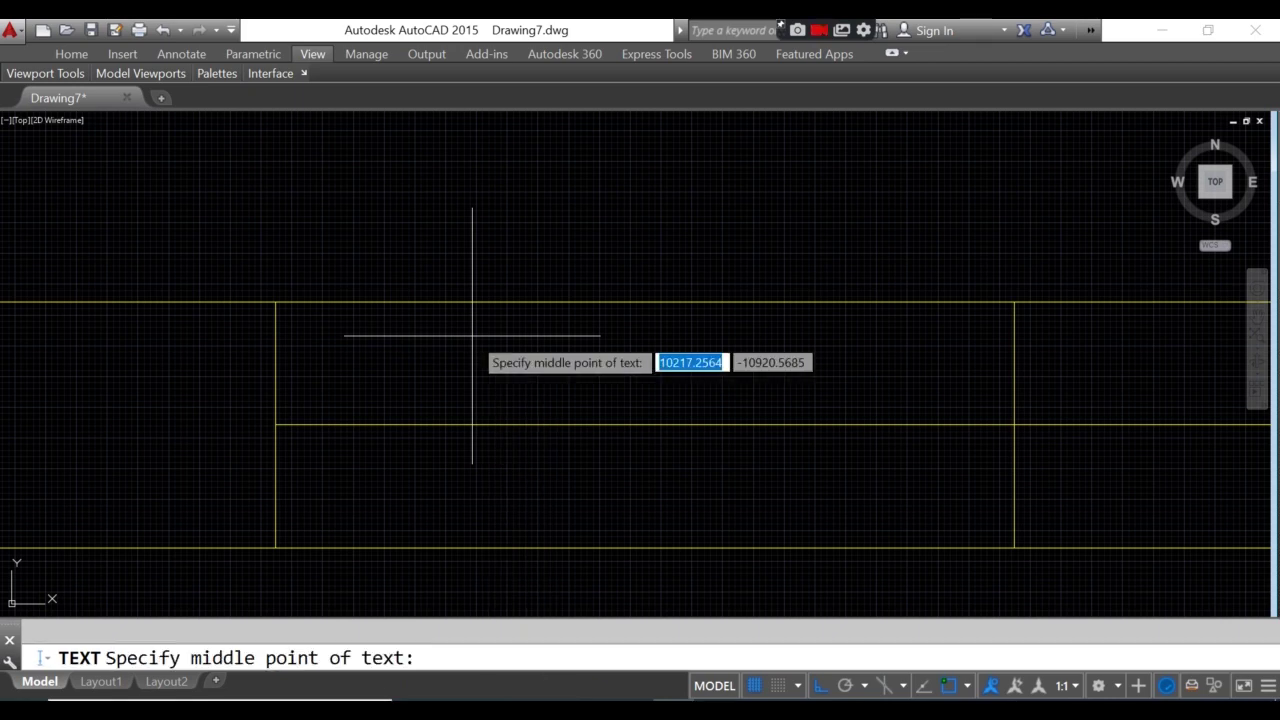
- Enter the student's full name at height 600, rotation 0, centred between the name box's corners
{"action": "type", "text": "m2p"}
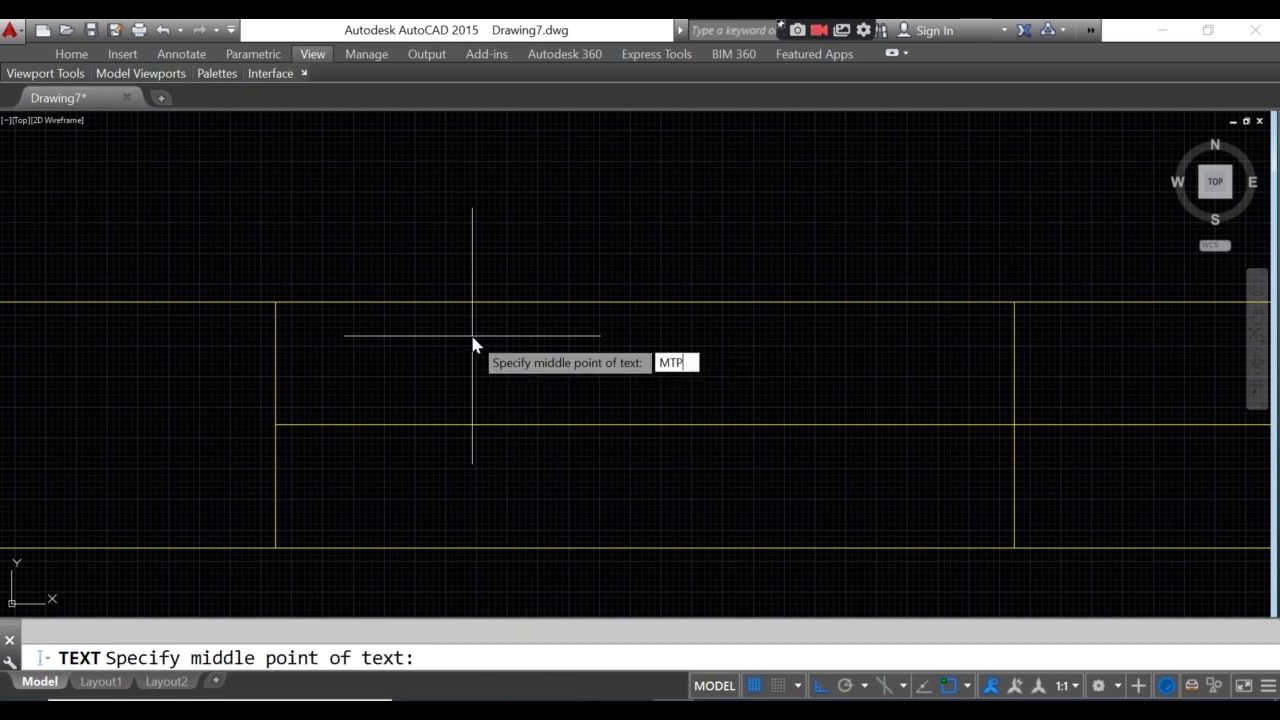
{"action": "key", "text": "Return"}
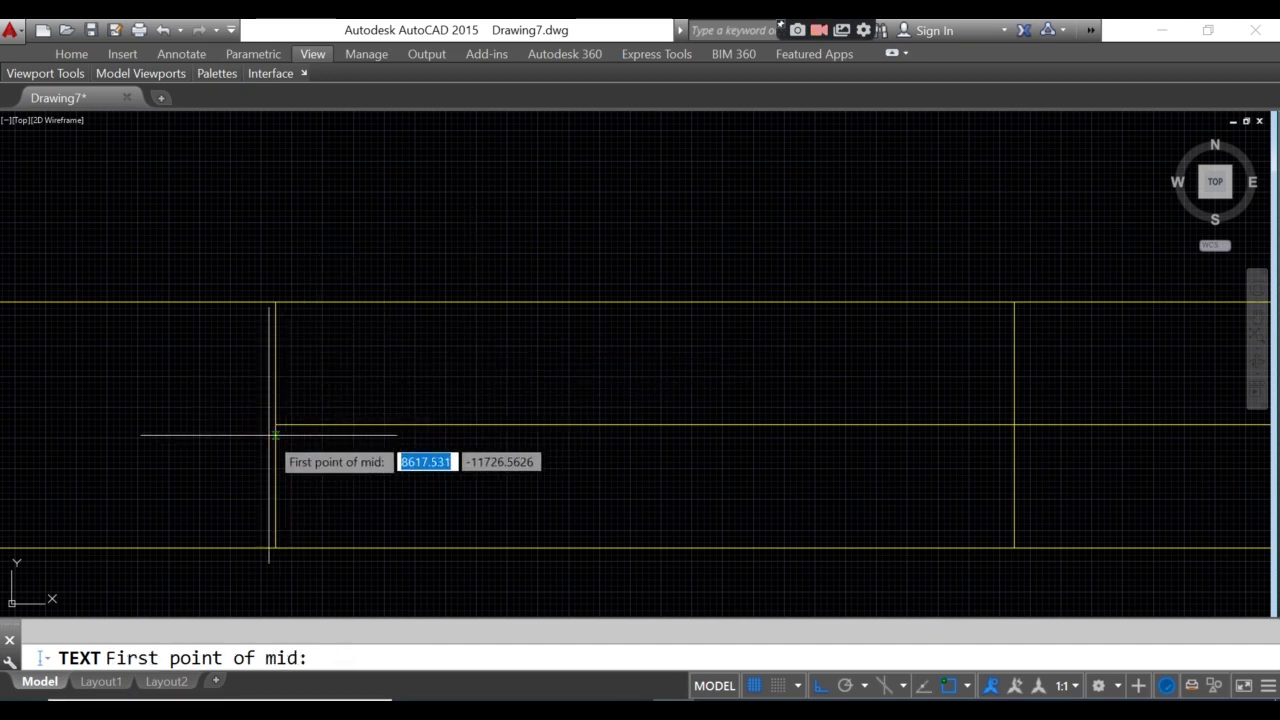
{"action": "left_click", "coordinate": [275, 424]}
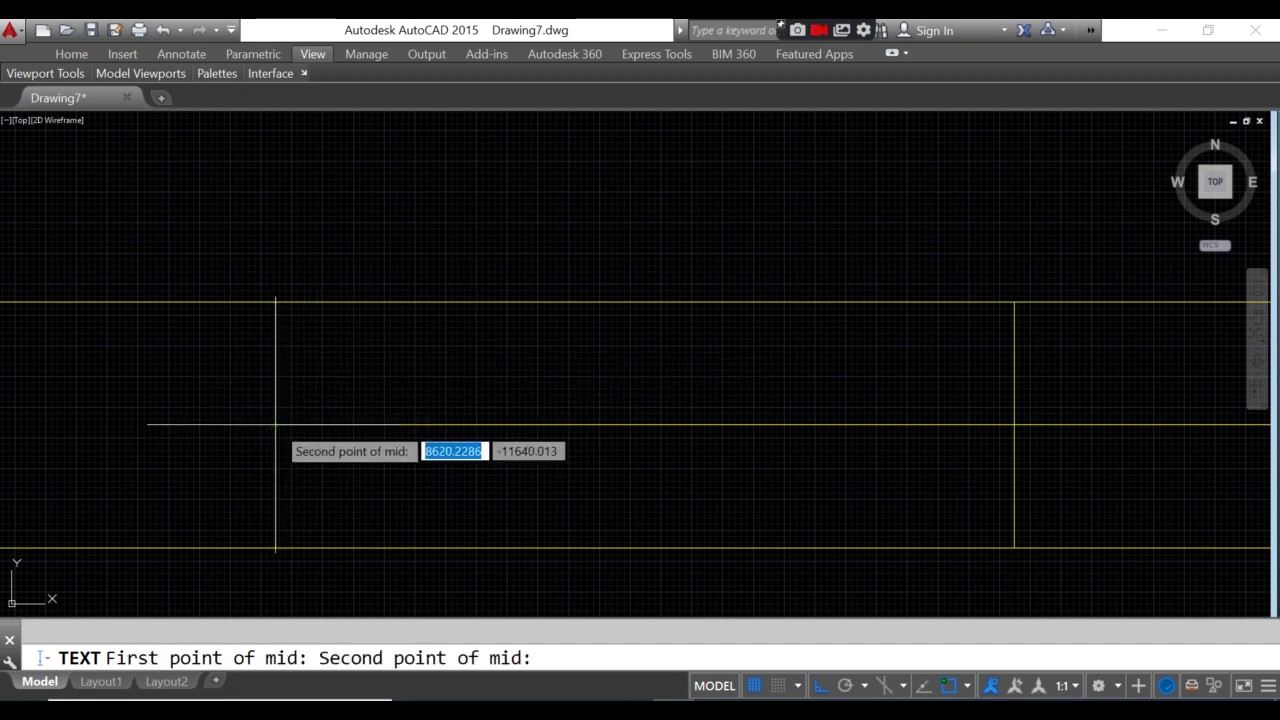
{"action": "left_click", "coordinate": [1016, 302]}
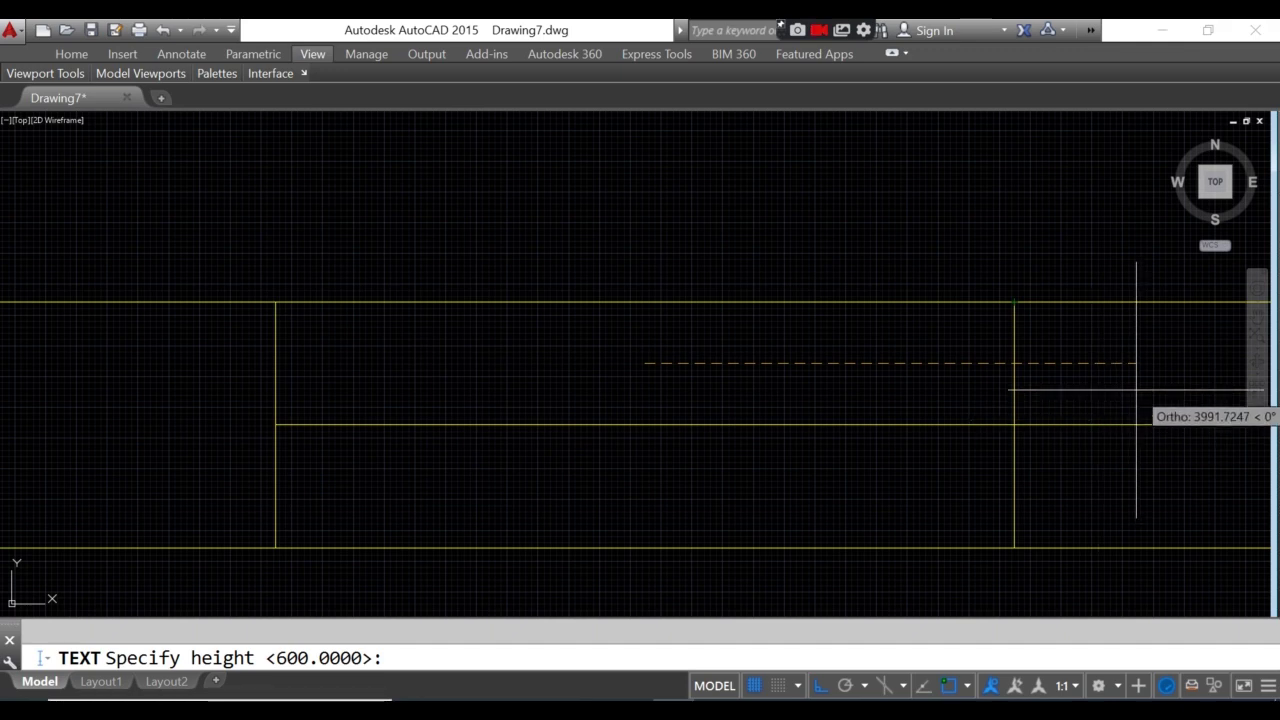
{"action": "left_click", "coordinate": [1136, 390]}
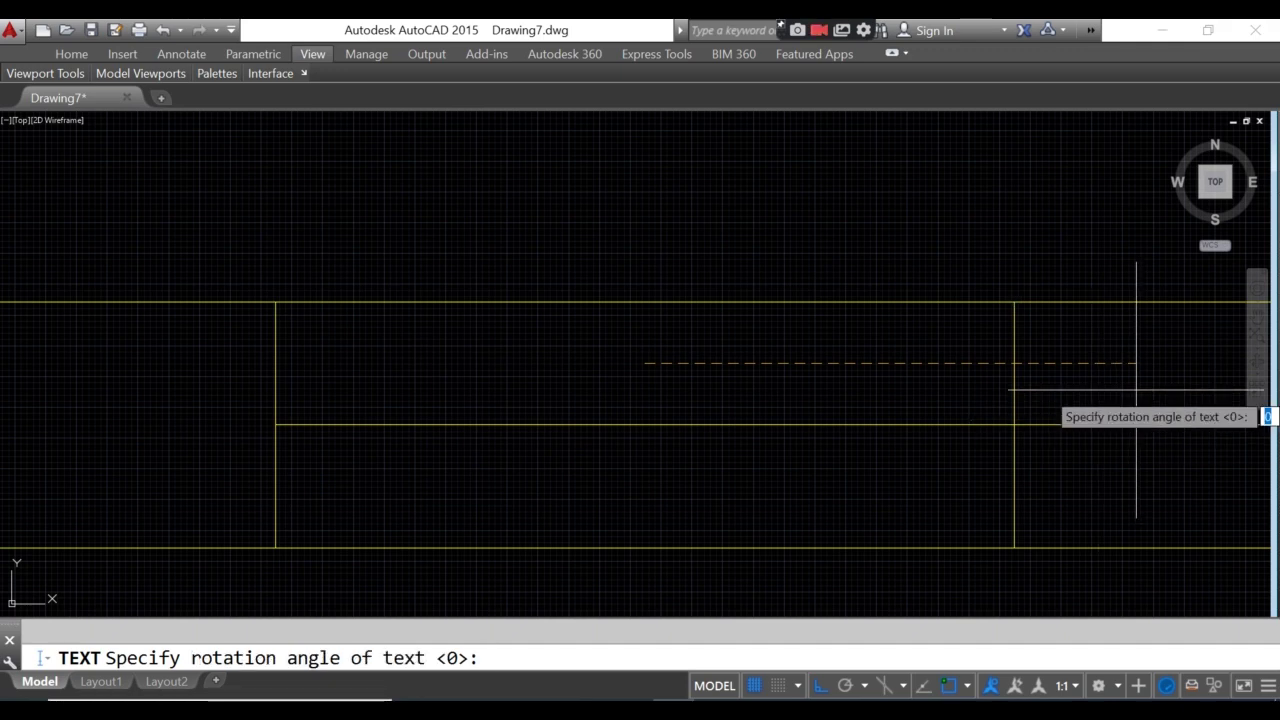
{"action": "key", "text": "Return"}
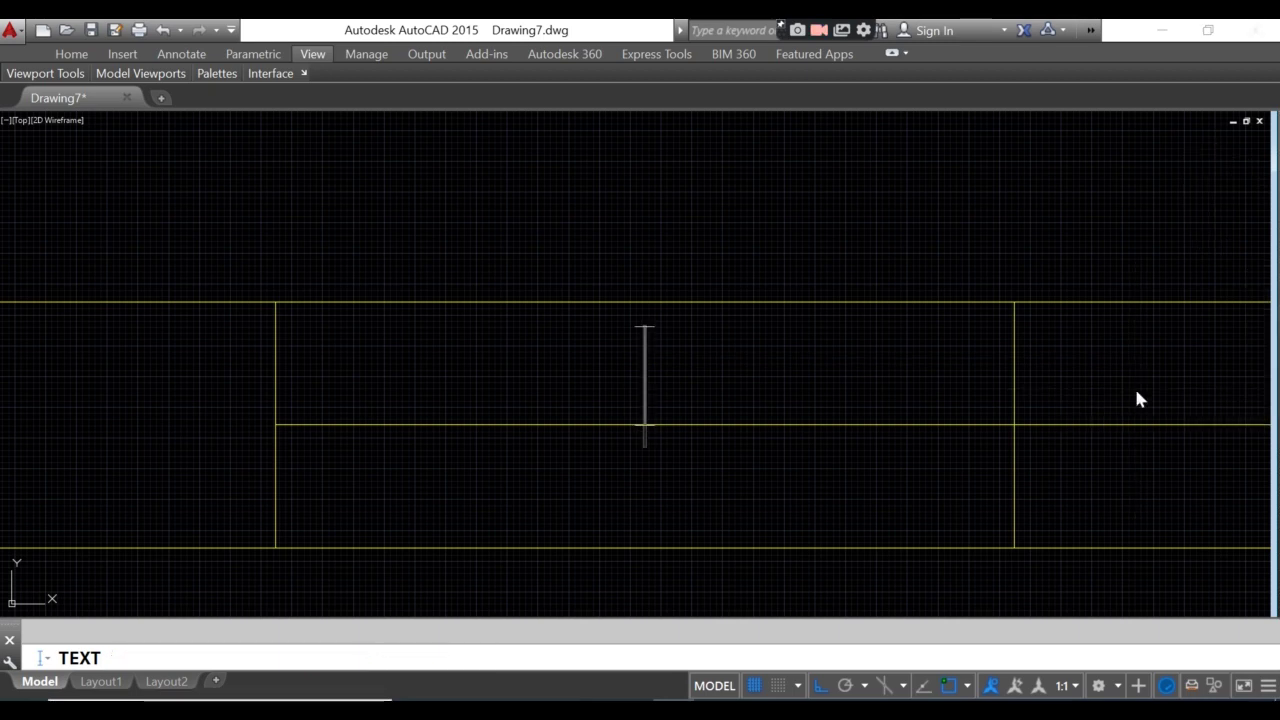
{"action": "type", "text": "JUAN"}
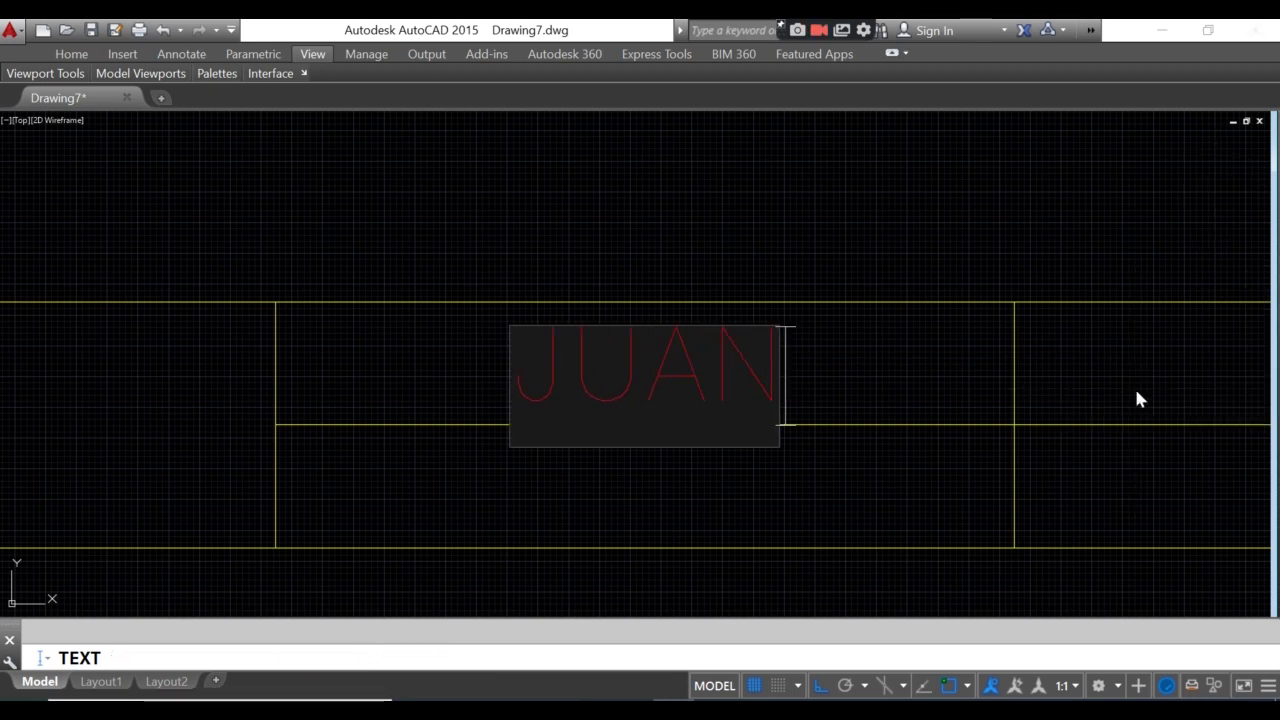
{"action": "type", "text": " H. DEL"}
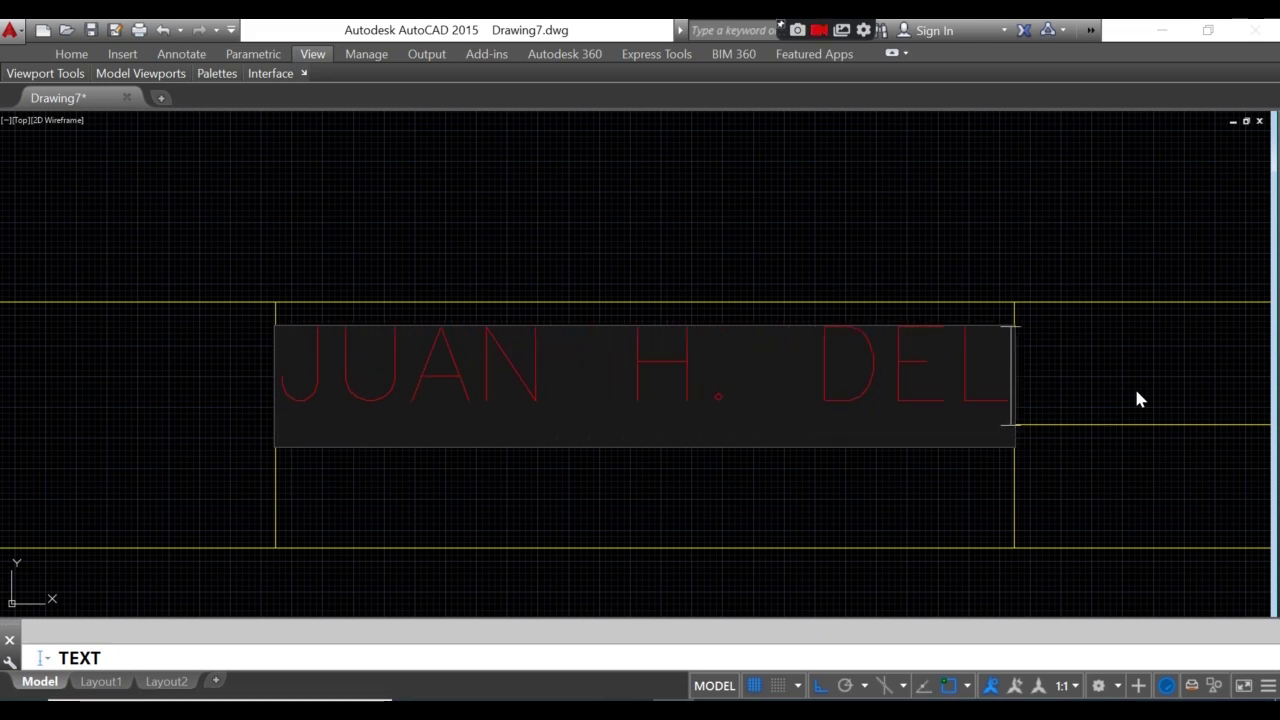
{"action": "type", "text": "A CRUZ"}
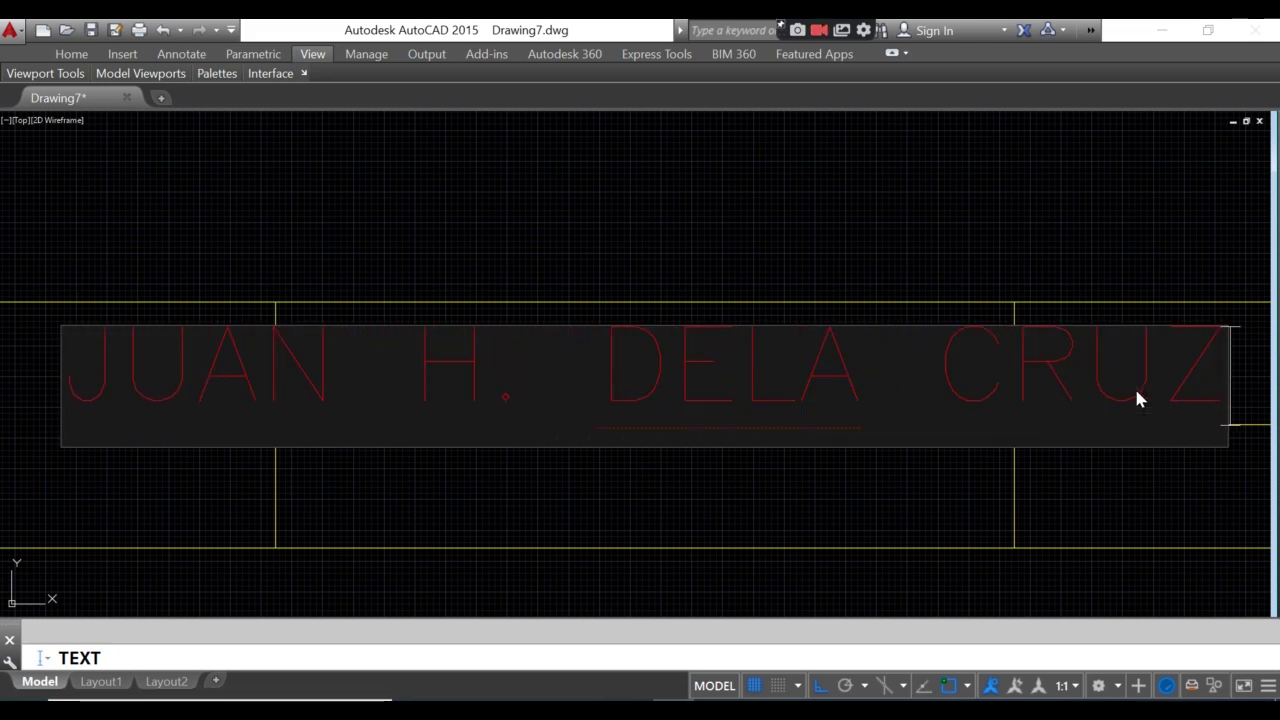
{"action": "key", "text": "Return"}
{"action": "key", "text": "Return"}
- Set the name text's width factor to 0.6 in its Properties
{"action": "scroll", "coordinate": [903, 412], "scroll_direction": "down", "scroll_amount": 2}
{"action": "middle_click_drag", "start_coordinate": [903, 412], "coordinate": [745, 410]}
{"action": "left_click", "coordinate": [565, 363]}
{"action": "right_click", "coordinate": [618, 411]}
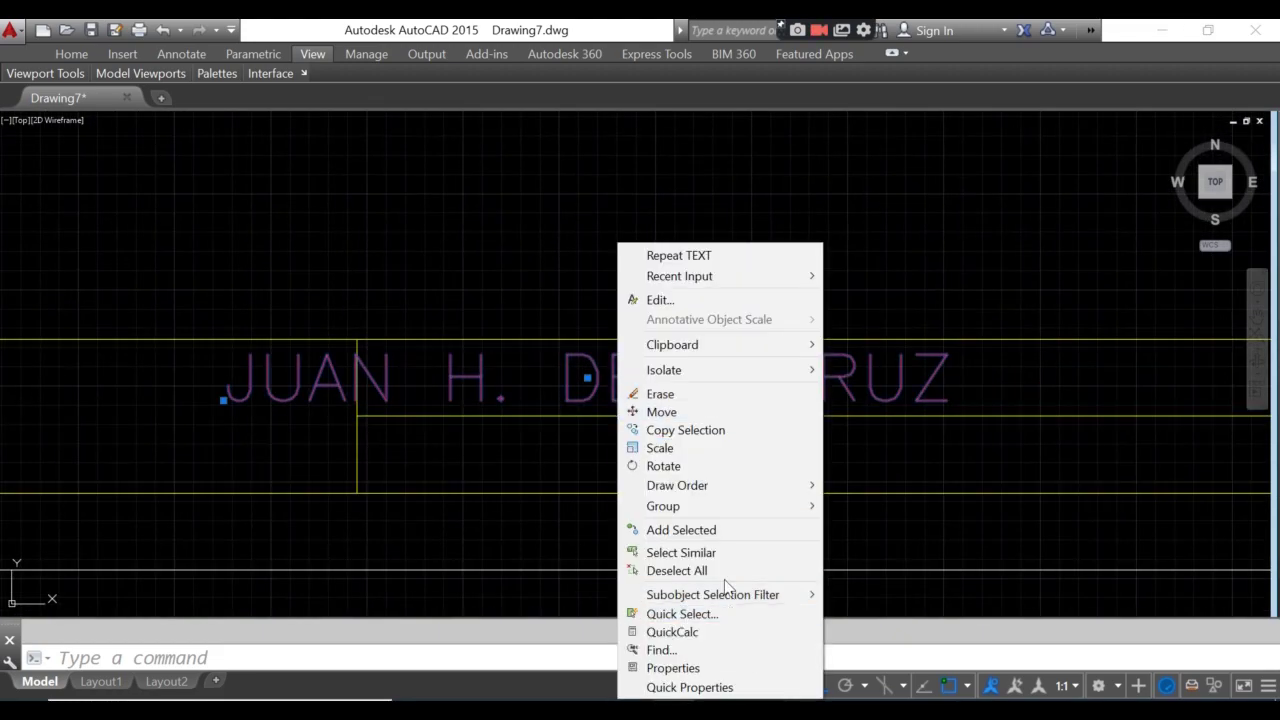
{"action": "left_click", "coordinate": [672, 668]}
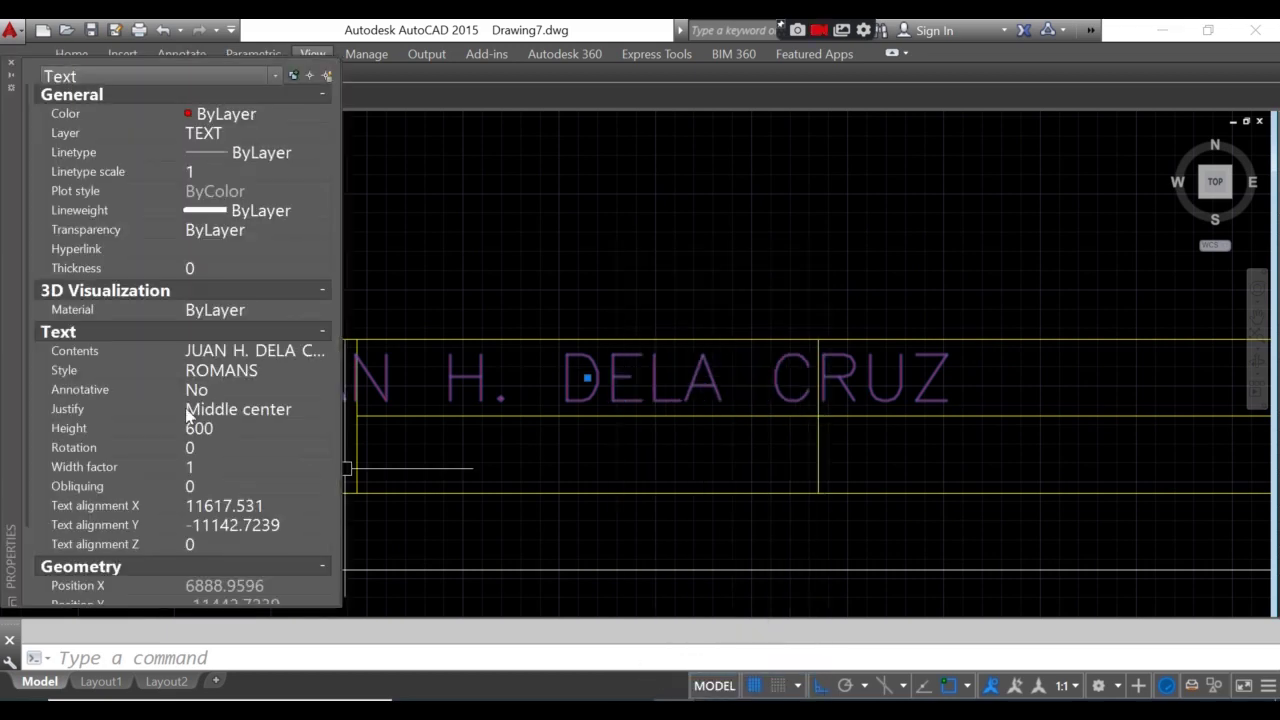
{"action": "left_click", "coordinate": [205, 468]}
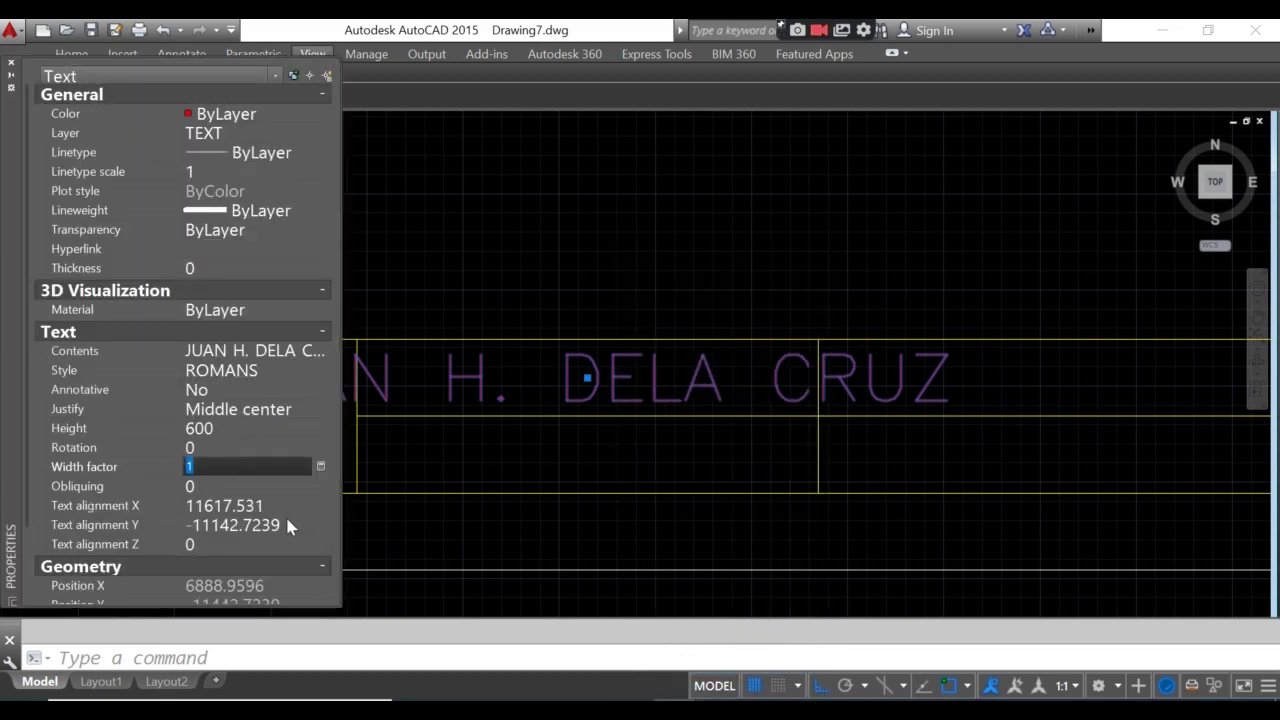
{"action": "left_click", "coordinate": [203, 482]}
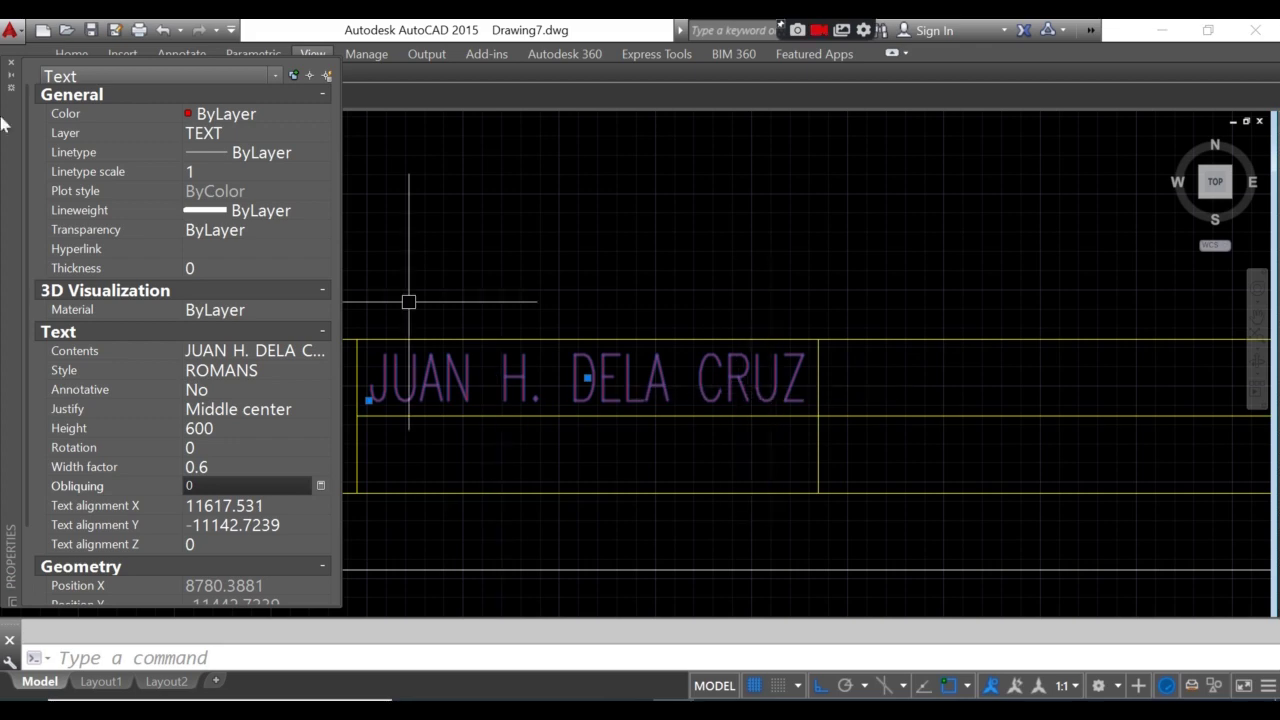
- Close the Properties palette and start copying the name text from the box corner
{"action": "left_click", "coordinate": [11, 63]}
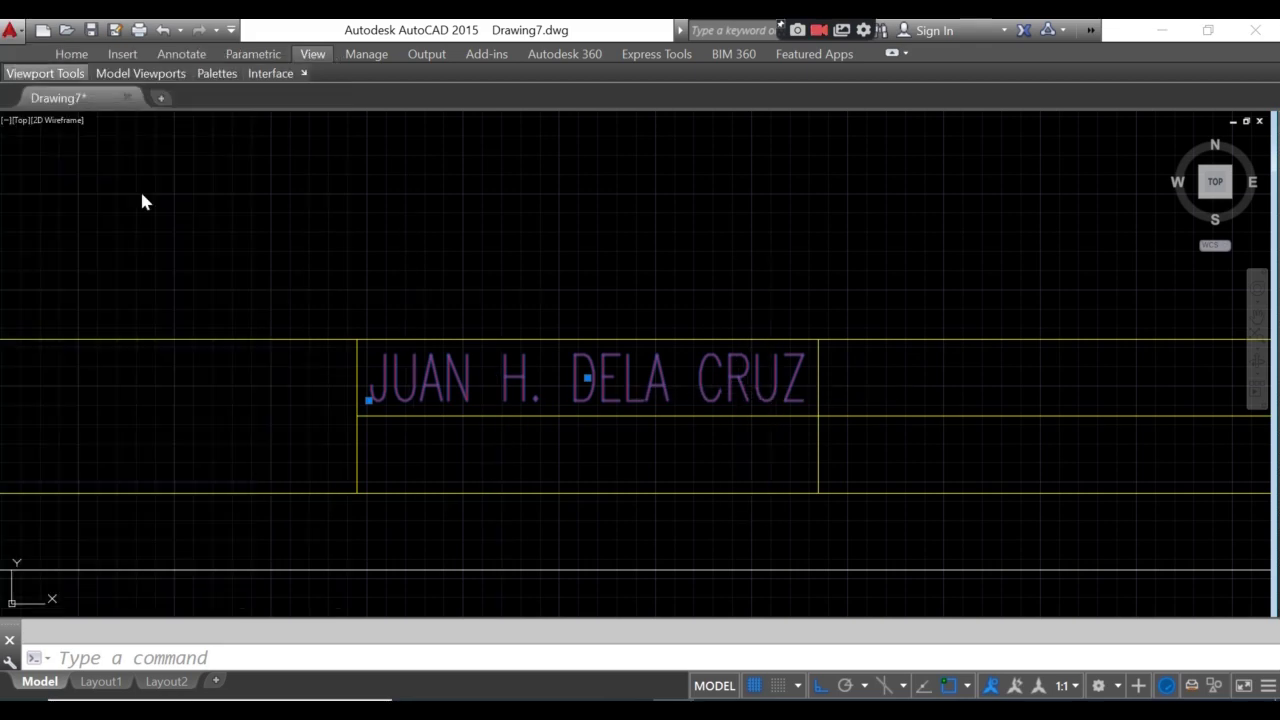
{"action": "scroll", "coordinate": [540, 390], "scroll_direction": "down", "scroll_amount": 2}
{"action": "scroll", "coordinate": [531, 420], "scroll_direction": "up", "scroll_amount": 4}
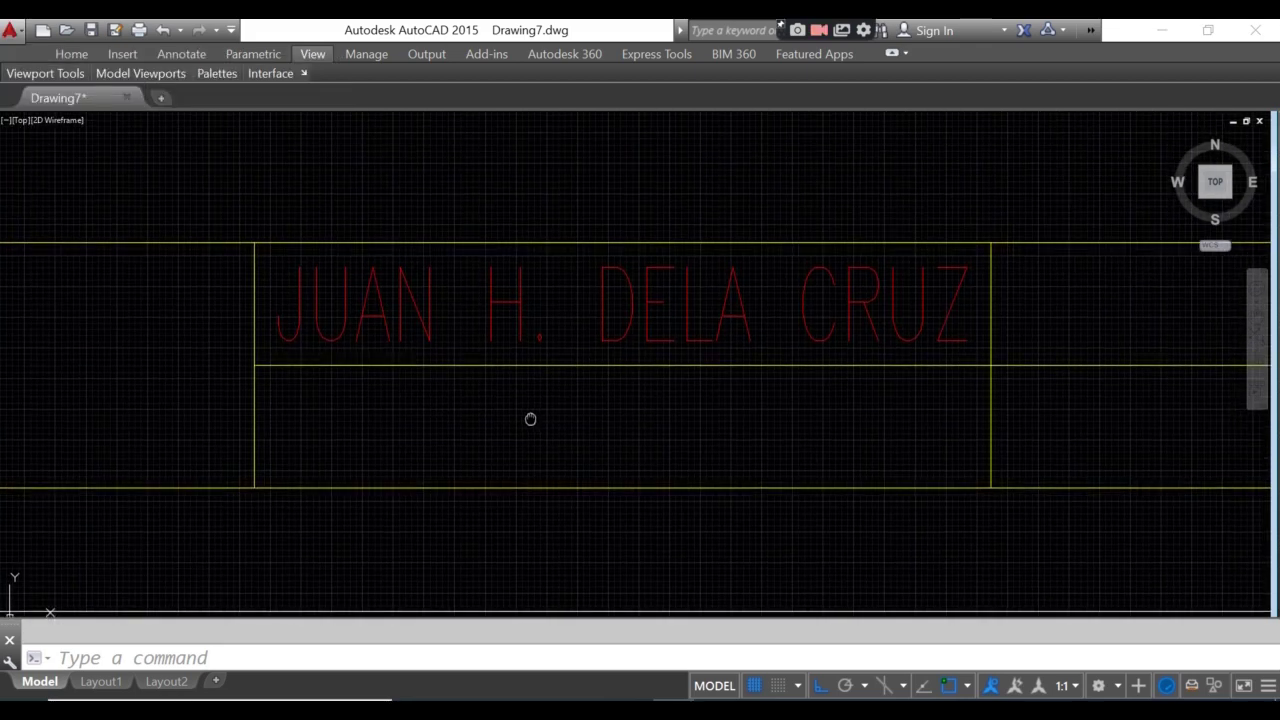
{"action": "scroll", "coordinate": [517, 410], "scroll_direction": "up", "scroll_amount": 4}
{"action": "scroll", "coordinate": [517, 414], "scroll_direction": "down", "scroll_amount": 5}
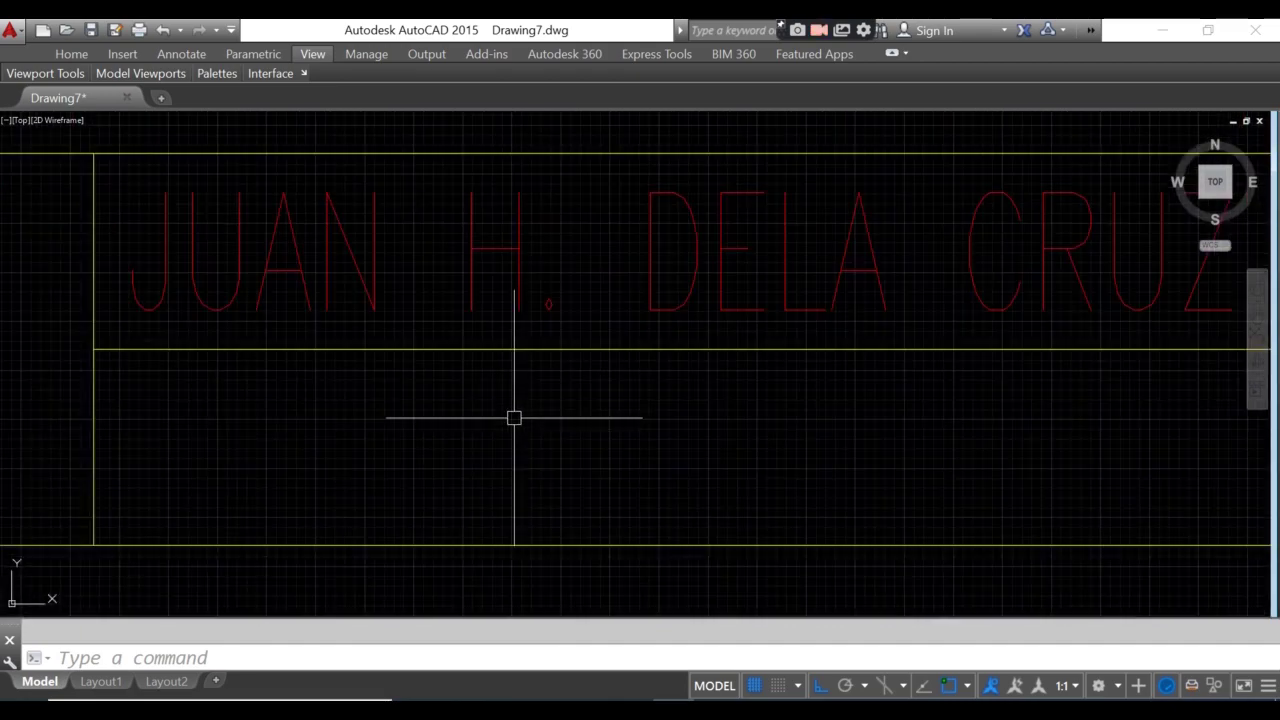
{"action": "scroll", "coordinate": [443, 400], "scroll_direction": "up", "scroll_amount": 3}
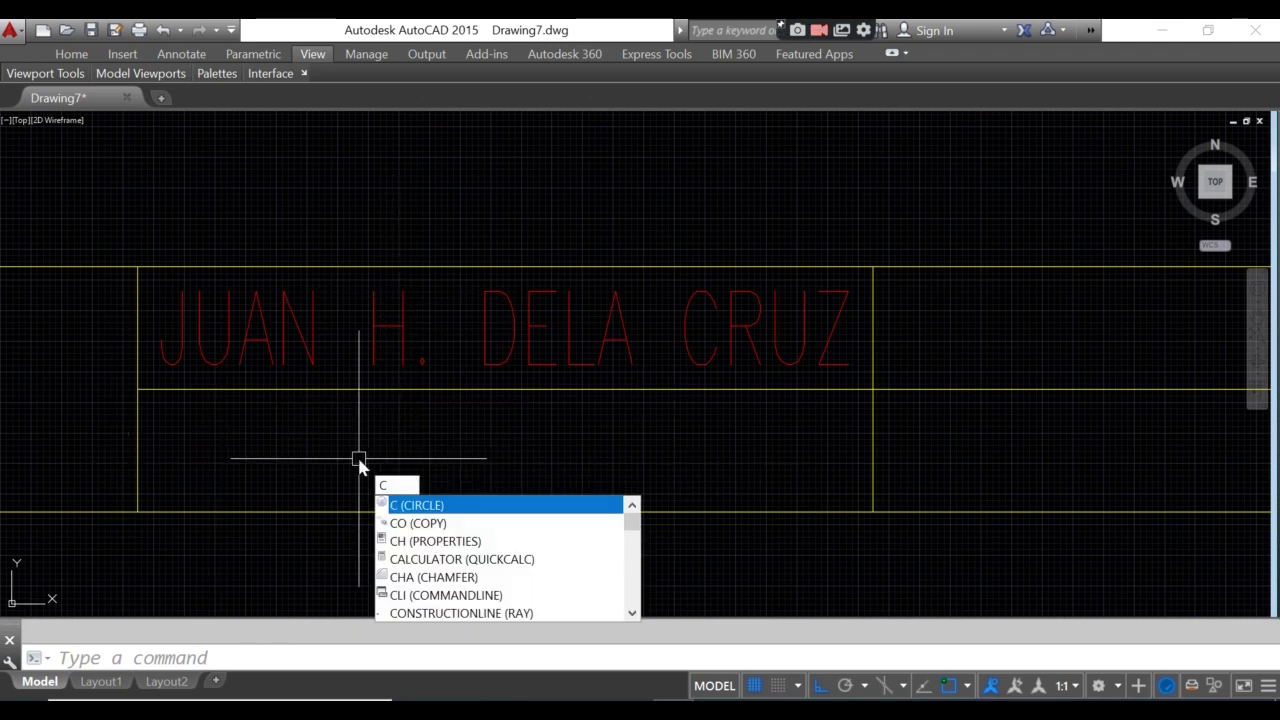
{"action": "type", "text": "O"}
{"action": "key", "text": "Return"}
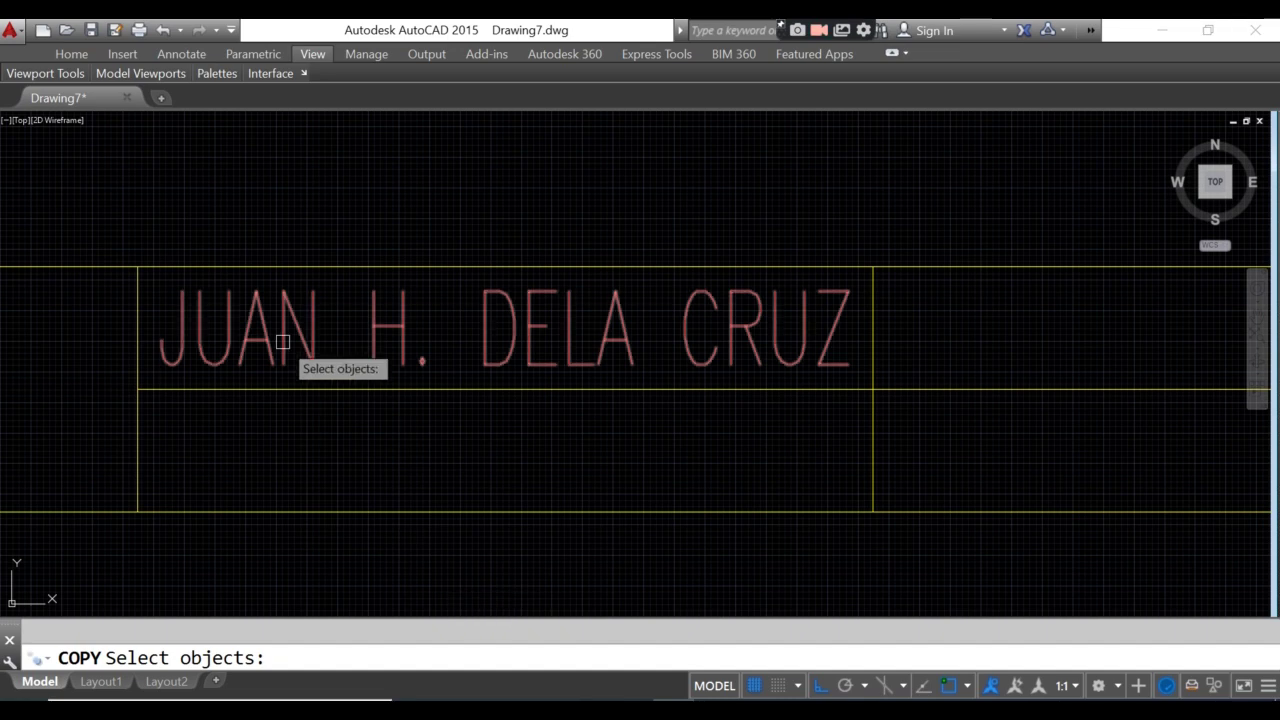
{"action": "left_click", "coordinate": [283, 342]}
{"action": "key", "text": "Return"}
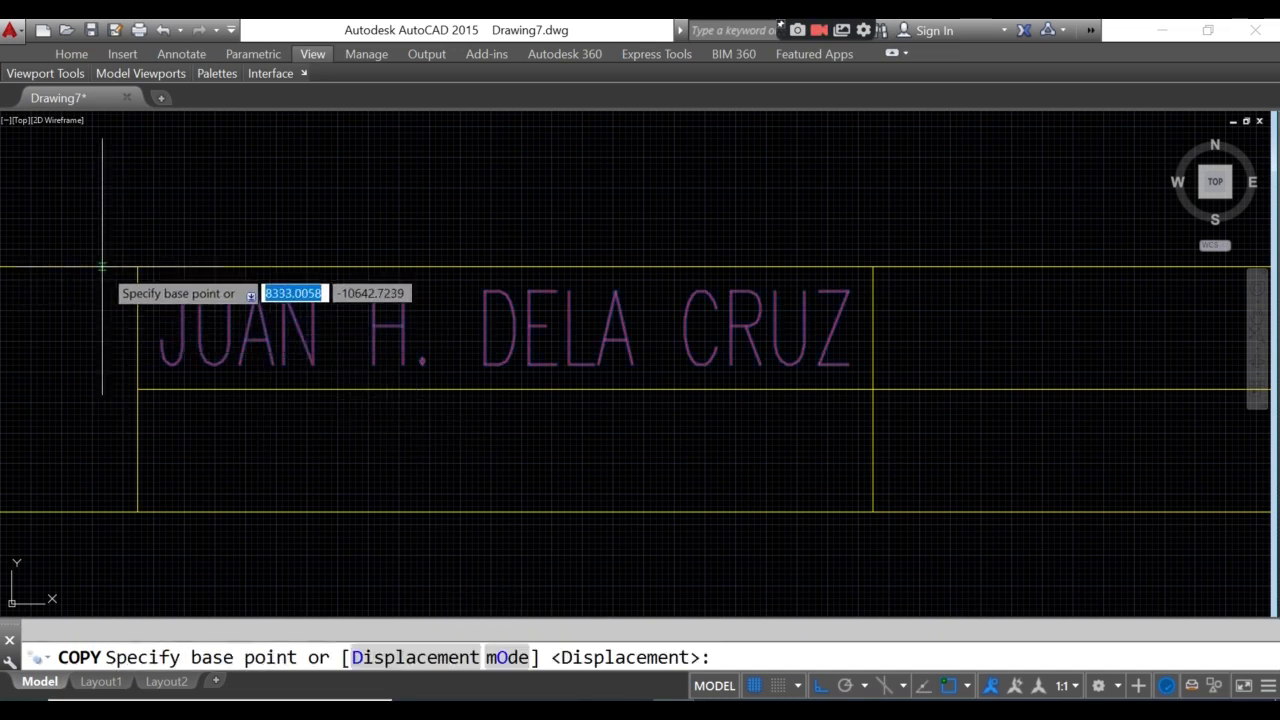
{"action": "left_click", "coordinate": [137, 268]}
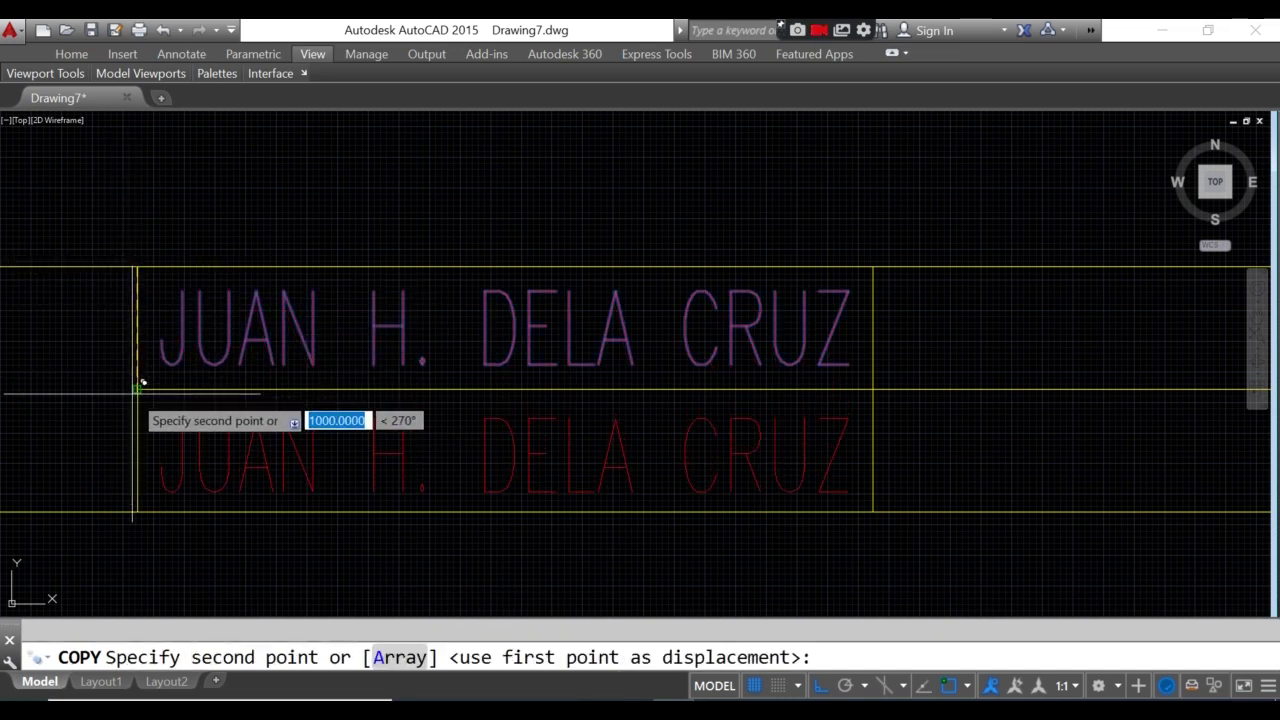
- Place name copies in the lower row, the right-hand box, and that box's lower row
{"action": "left_click", "coordinate": [138, 390]}
{"action": "left_click", "coordinate": [873, 268]}
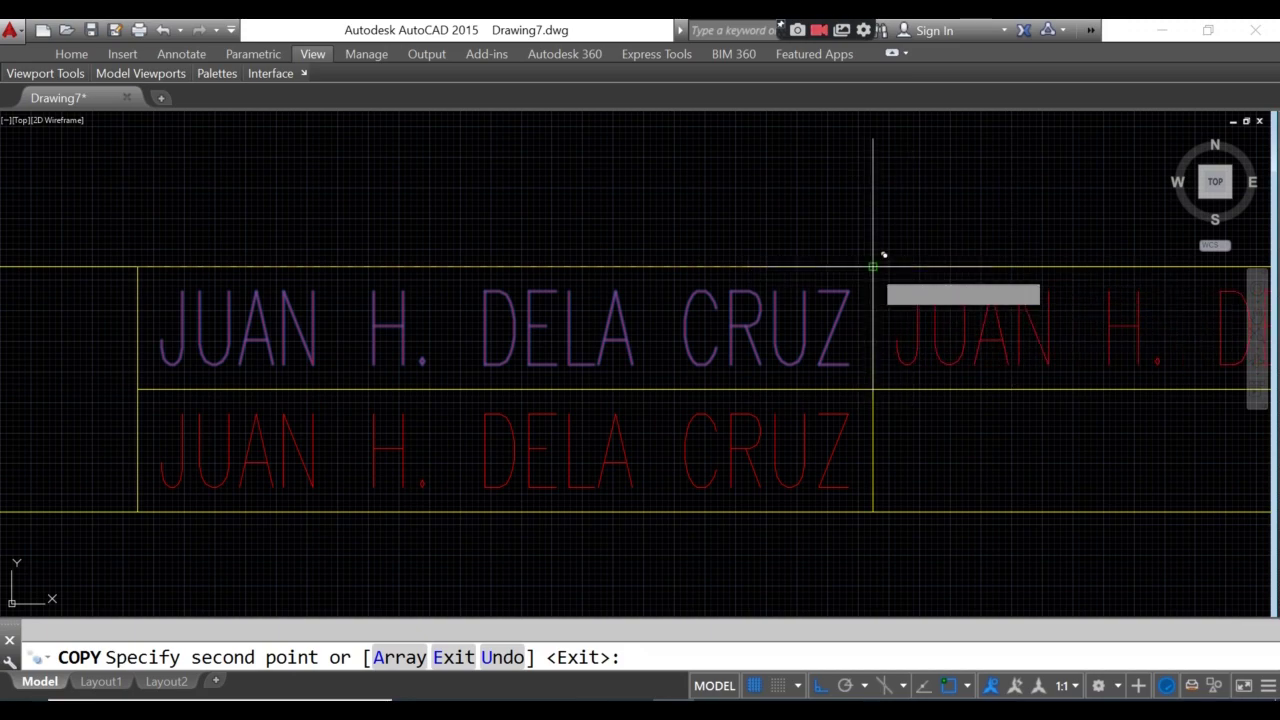
{"action": "middle_click_drag", "start_coordinate": [874, 267], "coordinate": [634, 267]}
{"action": "scroll", "coordinate": [553, 299], "scroll_direction": "up", "scroll_amount": 2}
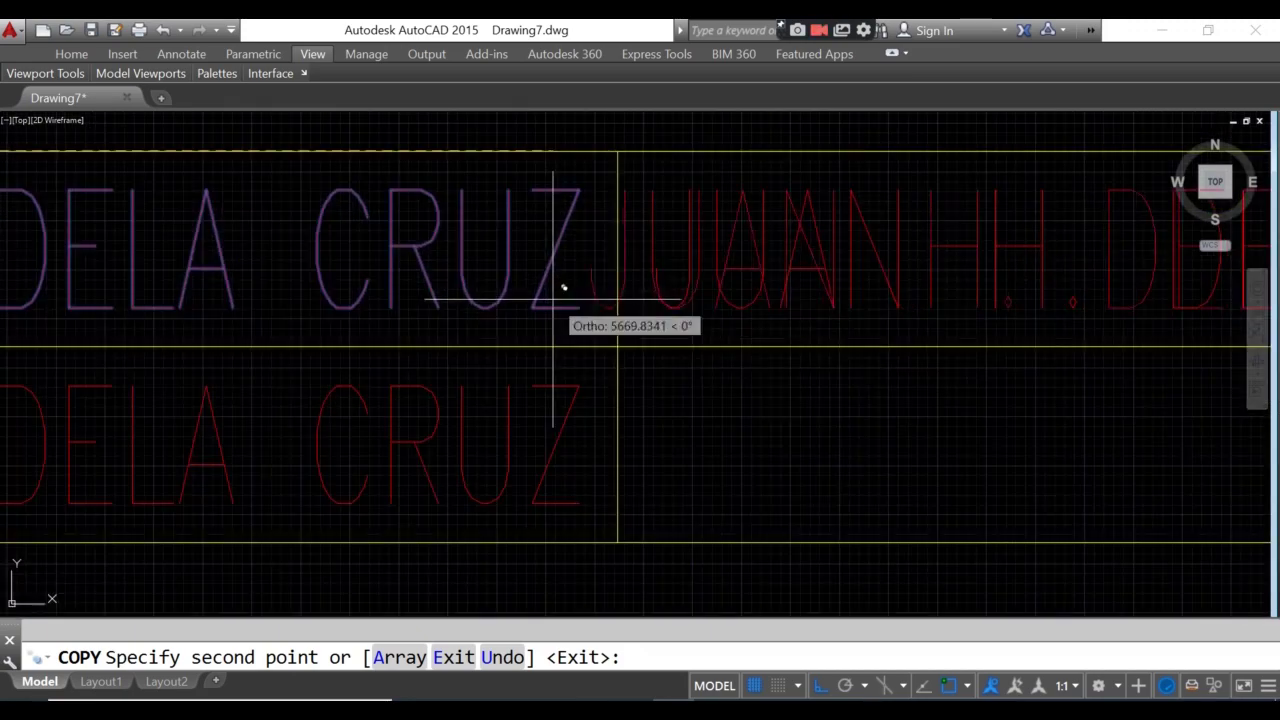
{"action": "left_click", "coordinate": [617, 346]}
{"action": "scroll", "coordinate": [617, 346], "scroll_direction": "down", "scroll_amount": 4}
{"action": "key", "text": "Escape"}
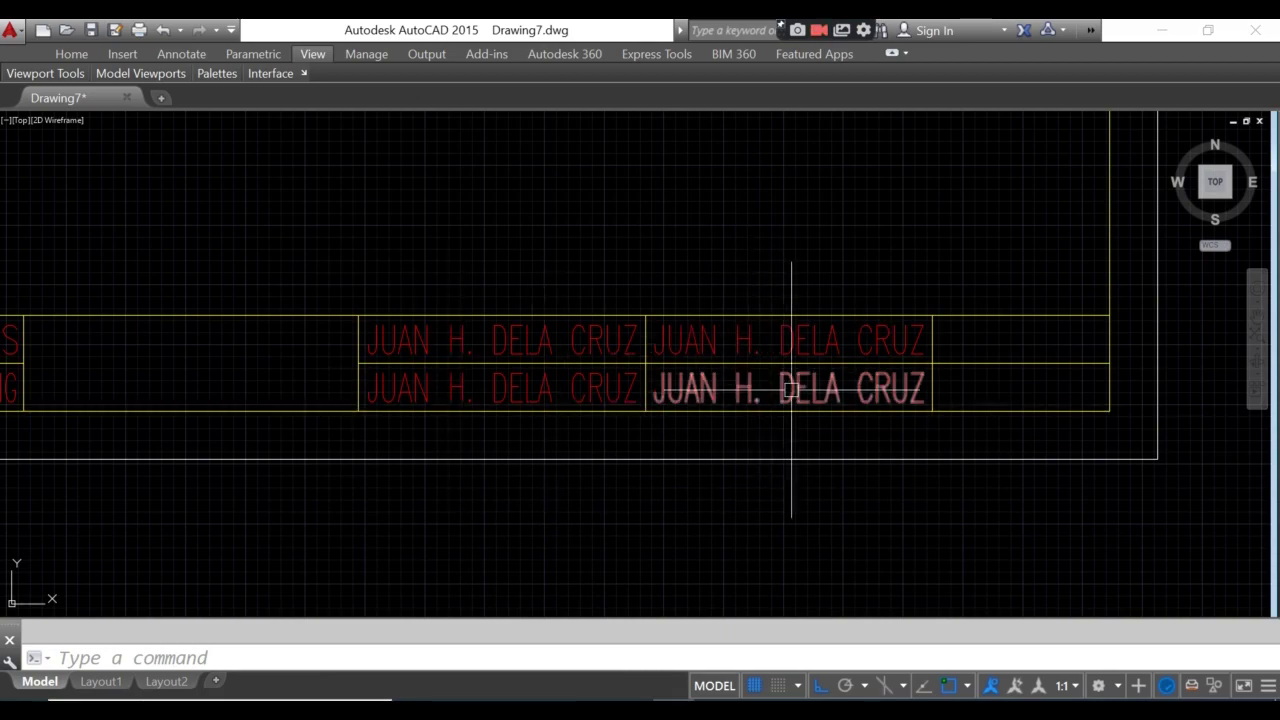
{"action": "scroll", "coordinate": [525, 337], "scroll_direction": "up", "scroll_amount": 4}
{"action": "scroll", "coordinate": [735, 400], "scroll_direction": "down", "scroll_amount": 4}
{"action": "scroll", "coordinate": [524, 408], "scroll_direction": "up", "scroll_amount": 2}
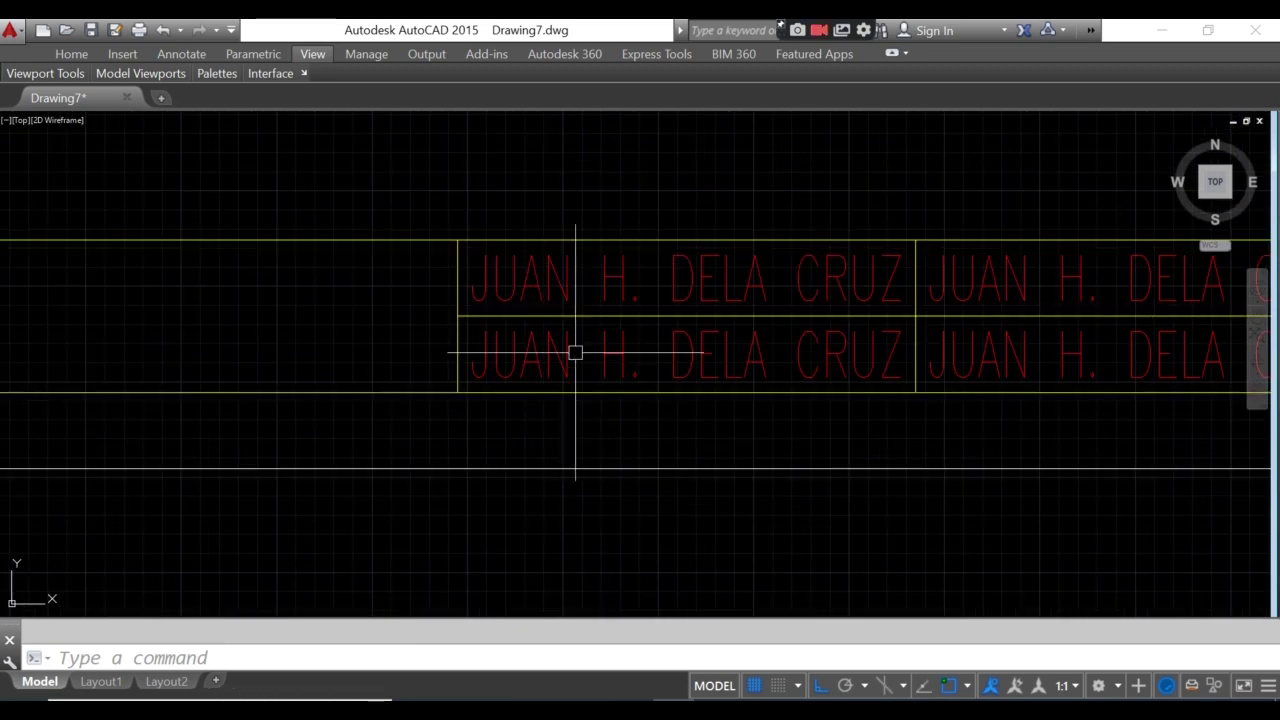
- Change the lower copy of the student's name to read 11-PICASSO
{"action": "left_click", "coordinate": [565, 354]}
{"action": "double_click", "coordinate": [580, 377]}
{"action": "type", "text": "111"}
{"action": "key", "text": "BackSpace"}
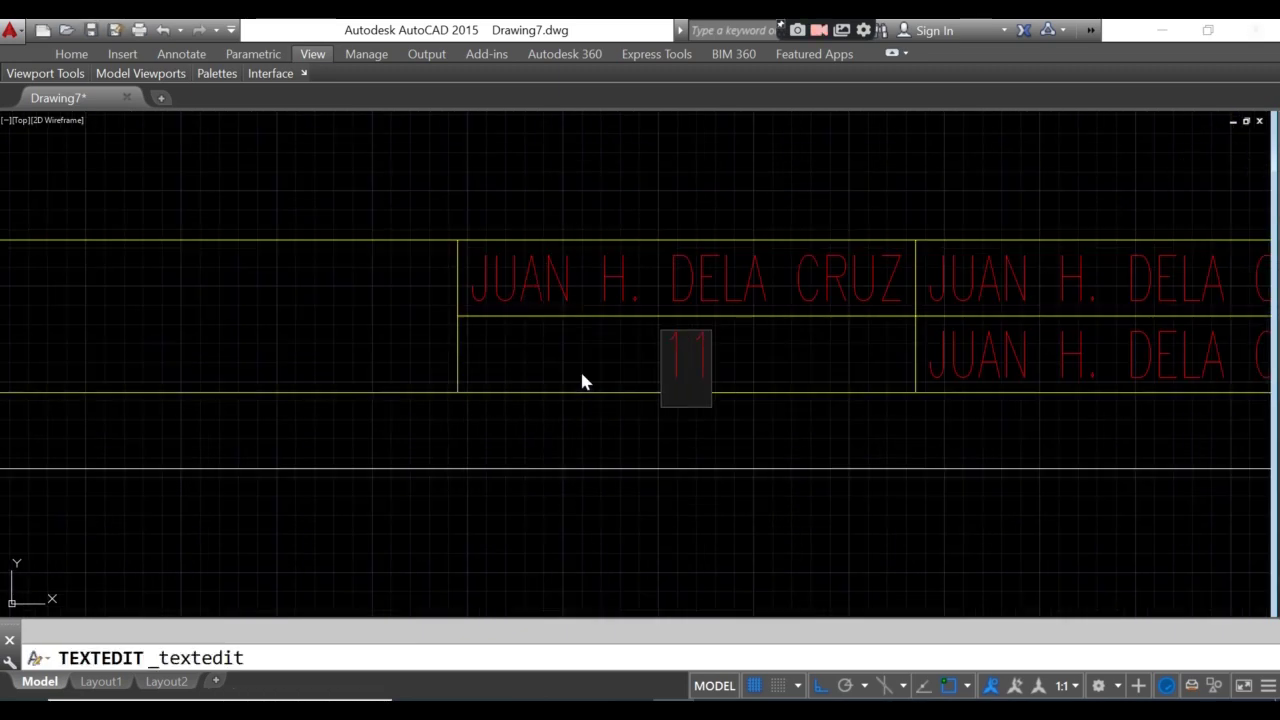
{"action": "type", "text": "-PICASSO"}
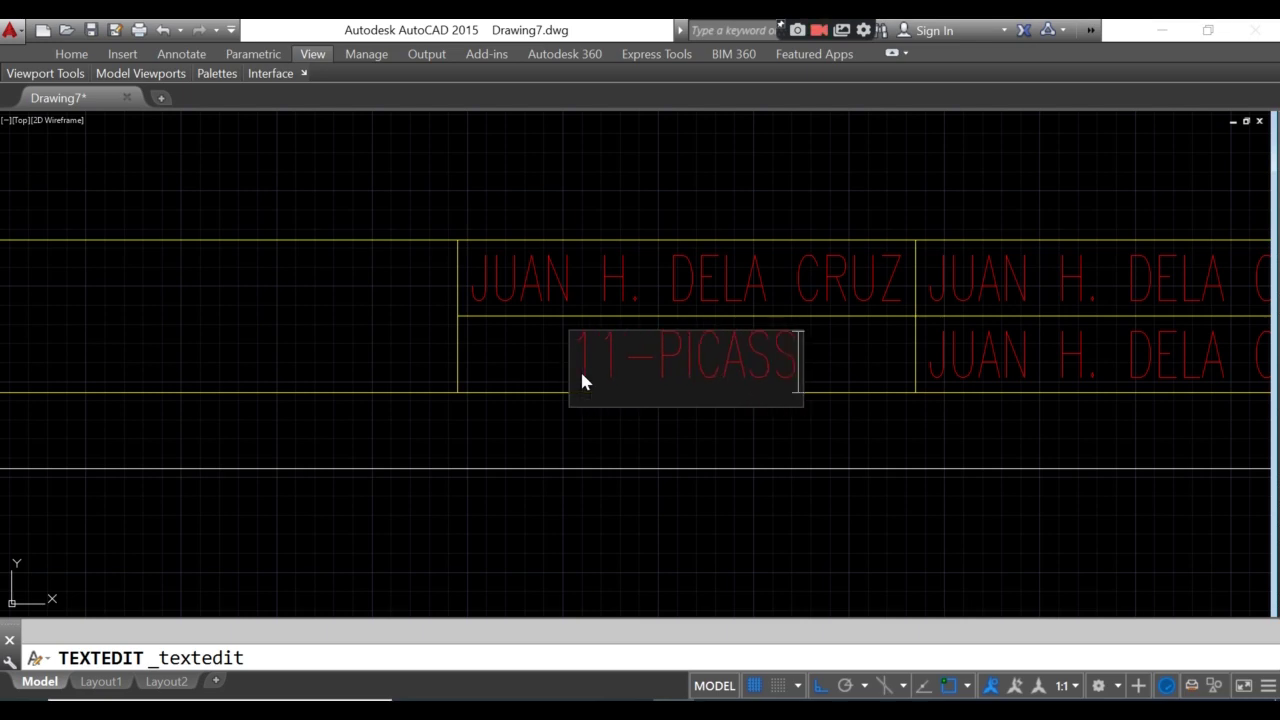
{"action": "key", "text": "Return"}
{"action": "key", "text": "Return"}
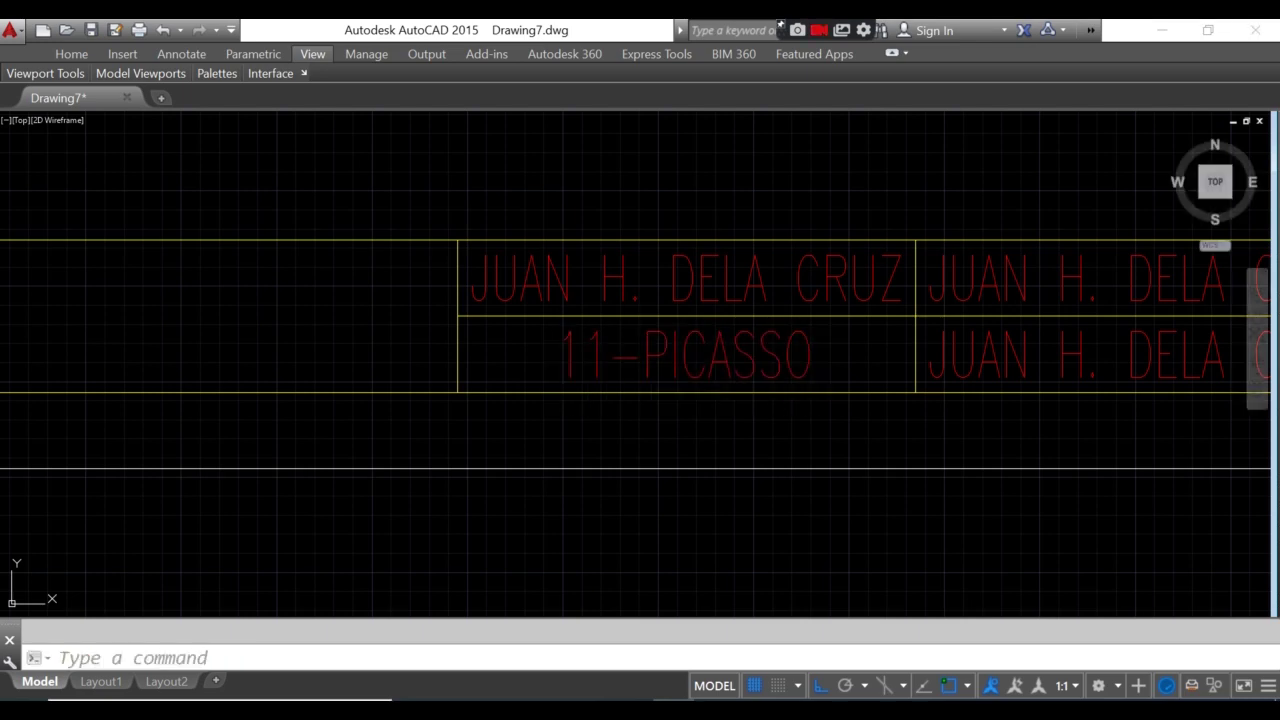
- Replace the upper-right name copy with the teacher's full name
{"action": "middle_click_drag", "start_coordinate": [697, 360], "coordinate": [311, 355]}
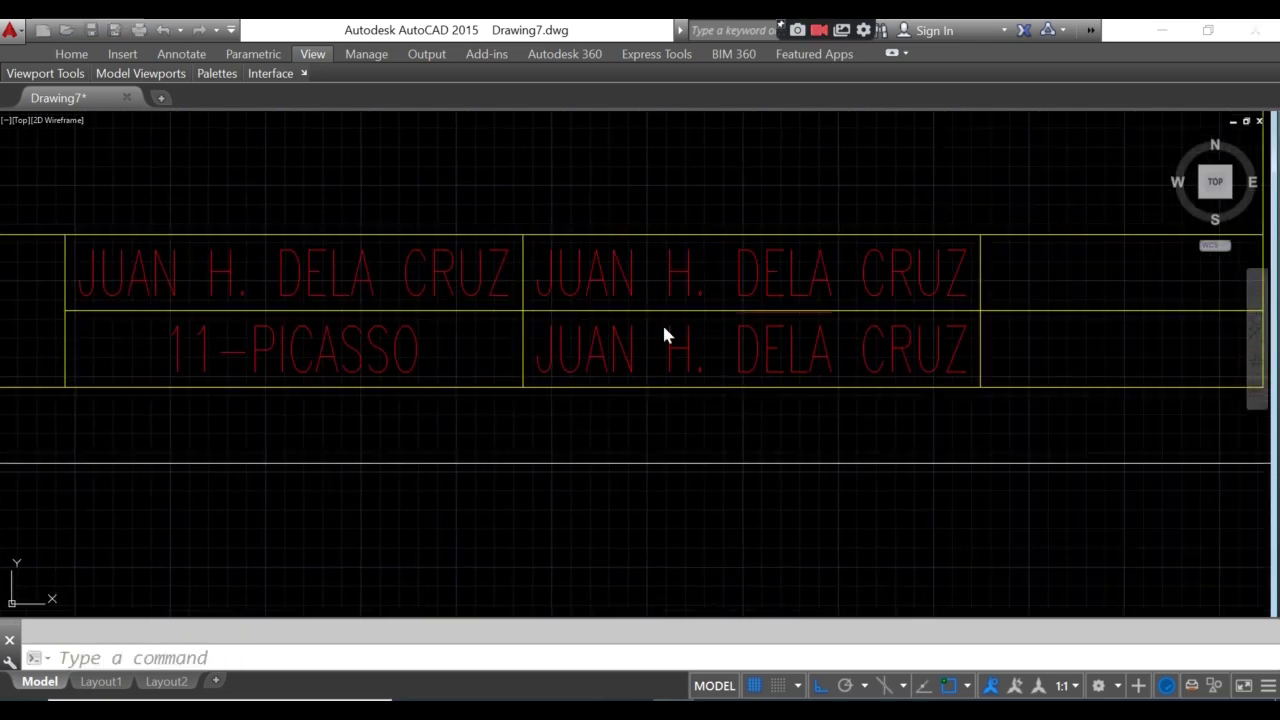
{"action": "double_click", "coordinate": [745, 275]}
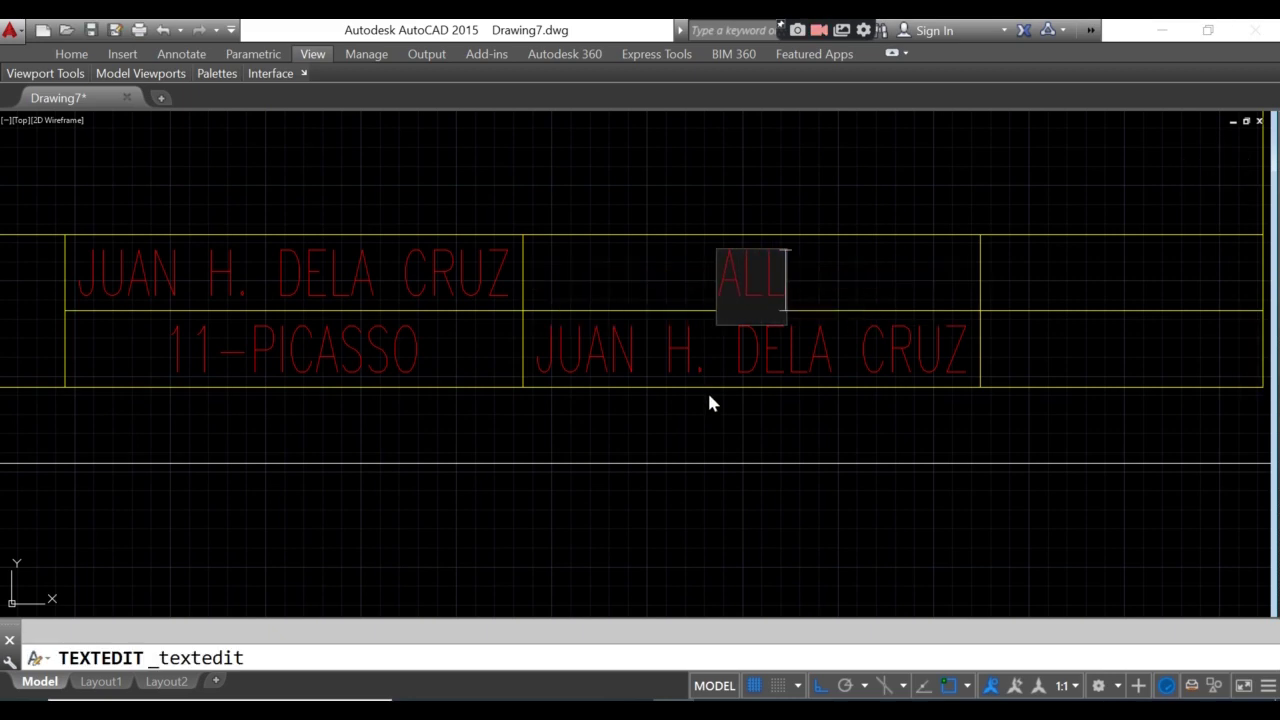
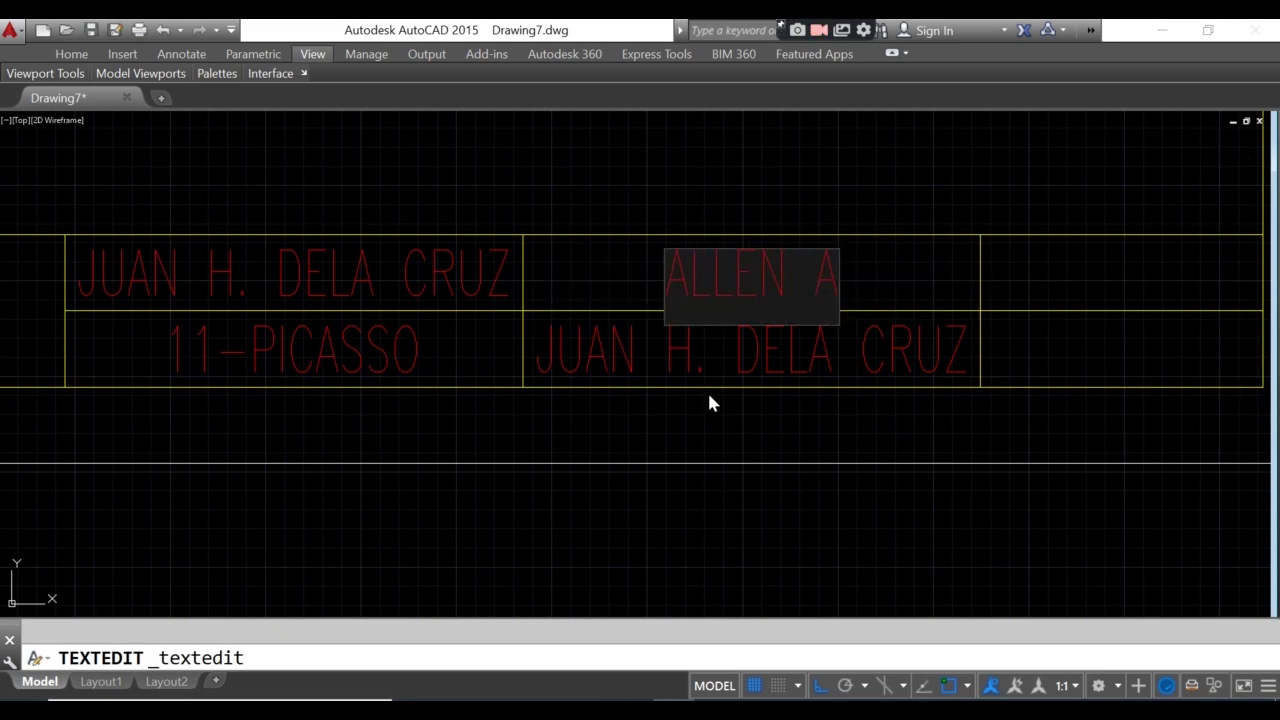
{"action": "left_click", "coordinate": [707, 390]}
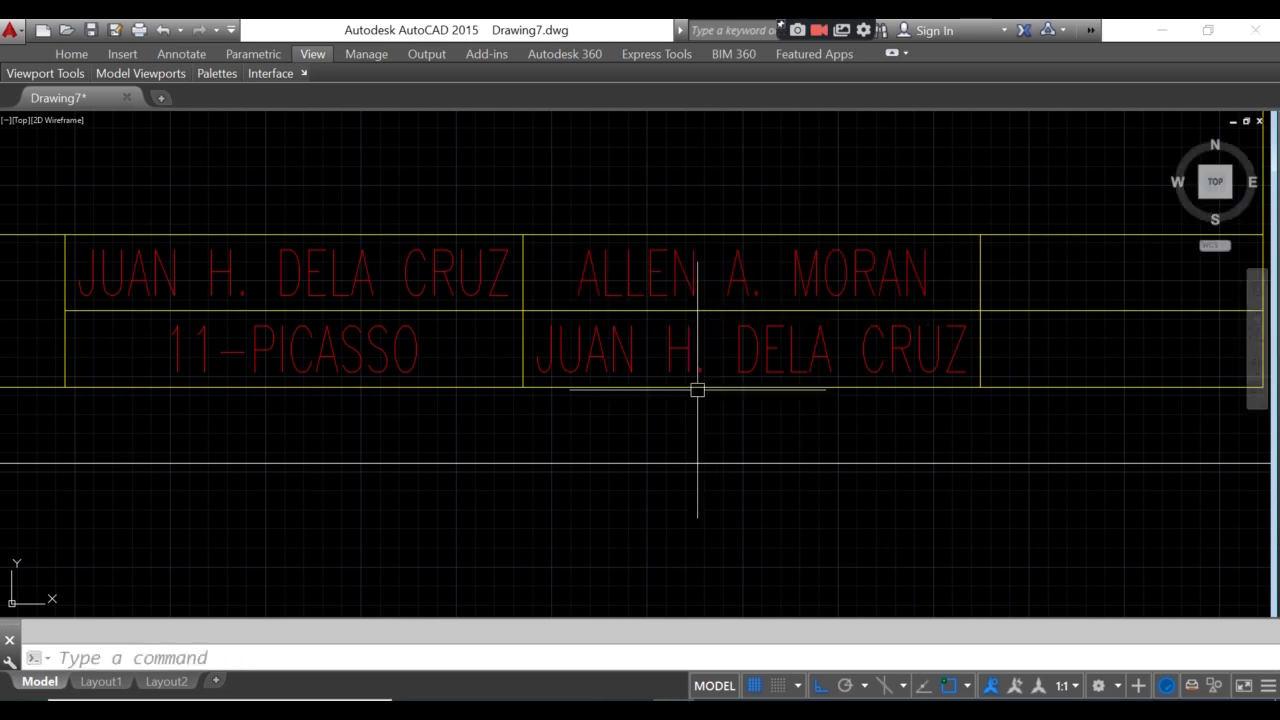
- Change the lower-right copy to TEACHER, removing a stray backslash
{"action": "left_click", "coordinate": [666, 371]}
{"action": "left_click", "coordinate": [673, 364]}
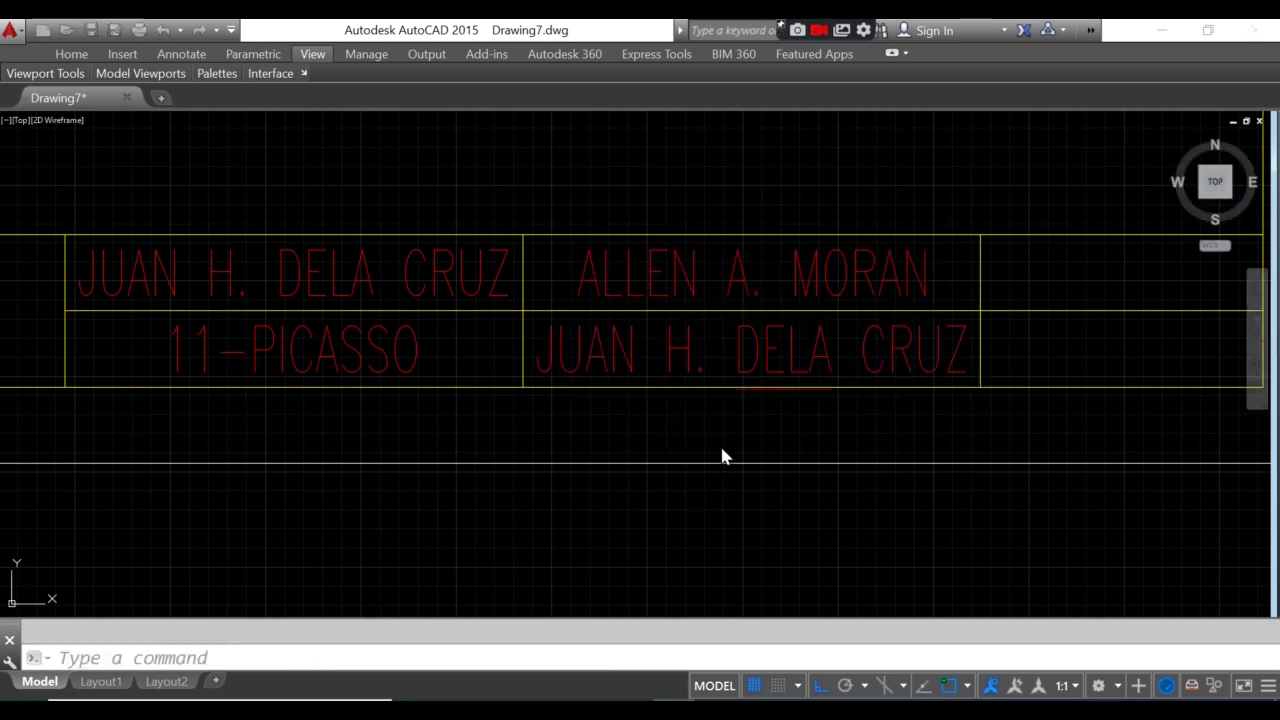
{"action": "type", "text": "TEA"}
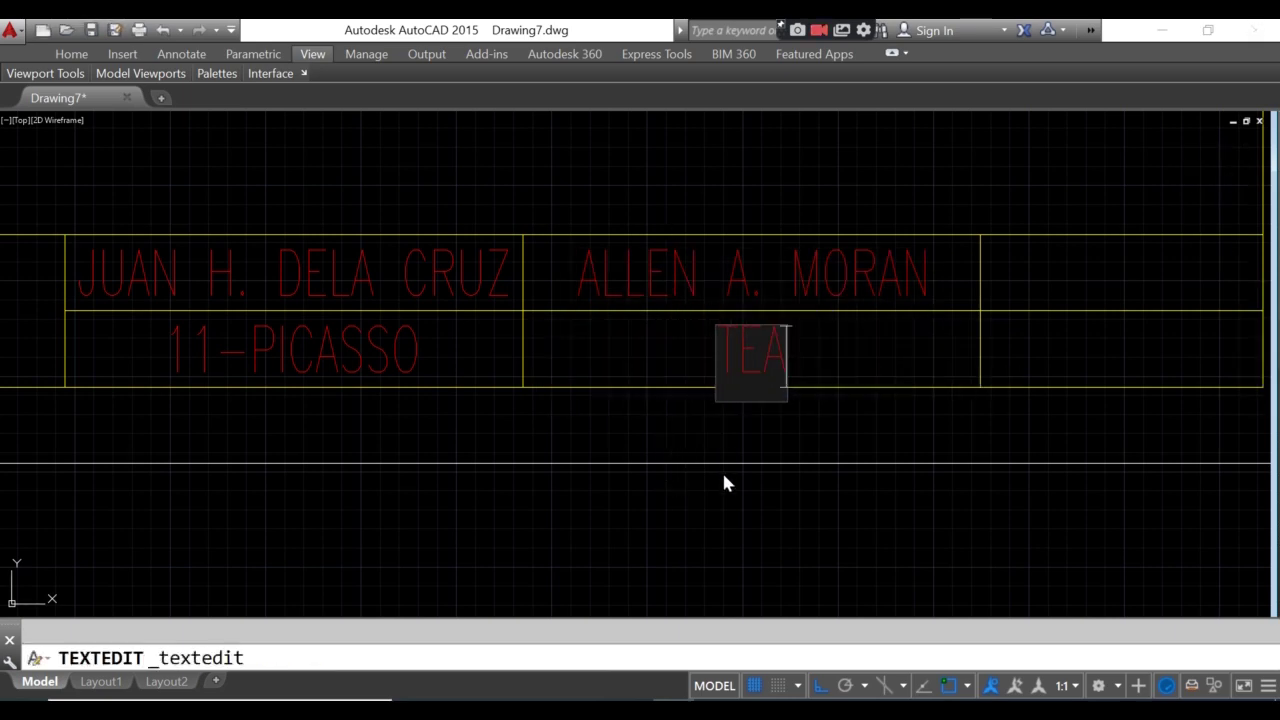
{"action": "type", "text": "CHER\\"}
{"action": "key", "text": "Return"}
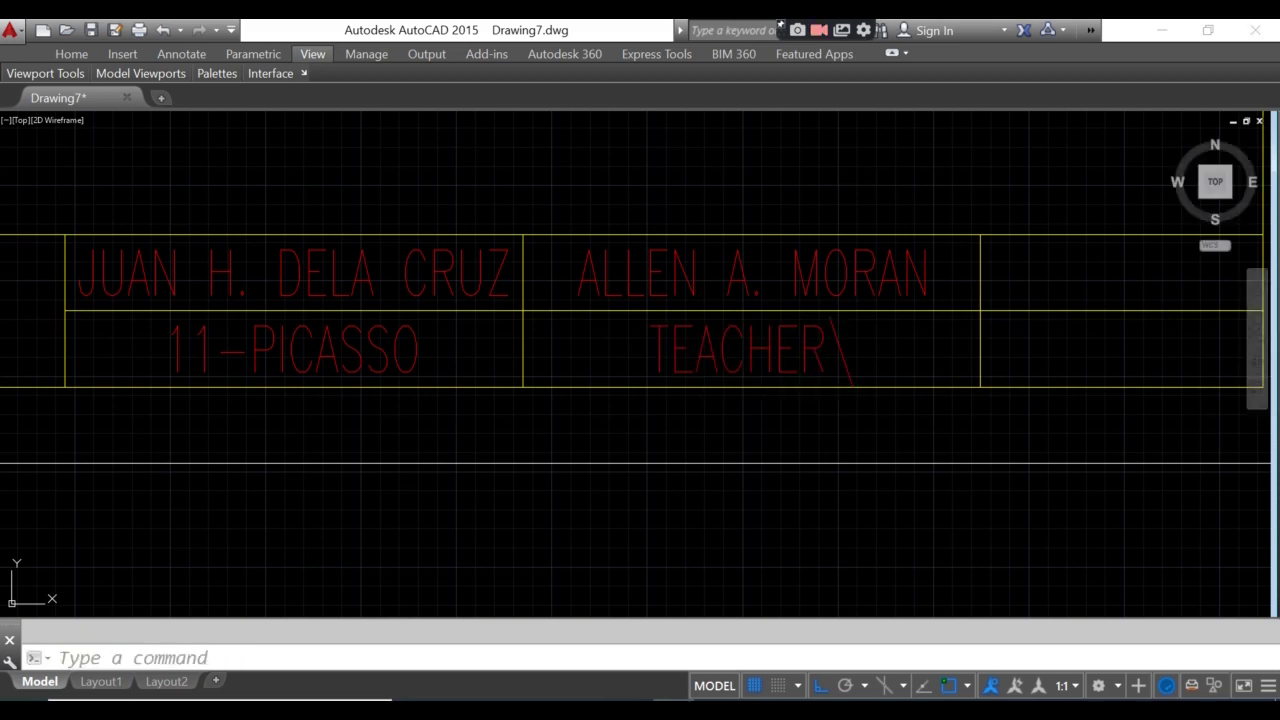
{"action": "left_click", "coordinate": [667, 352]}
{"action": "left_click", "coordinate": [754, 460]}
{"action": "double_click", "coordinate": [828, 351]}
{"action": "left_click", "coordinate": [828, 351]}
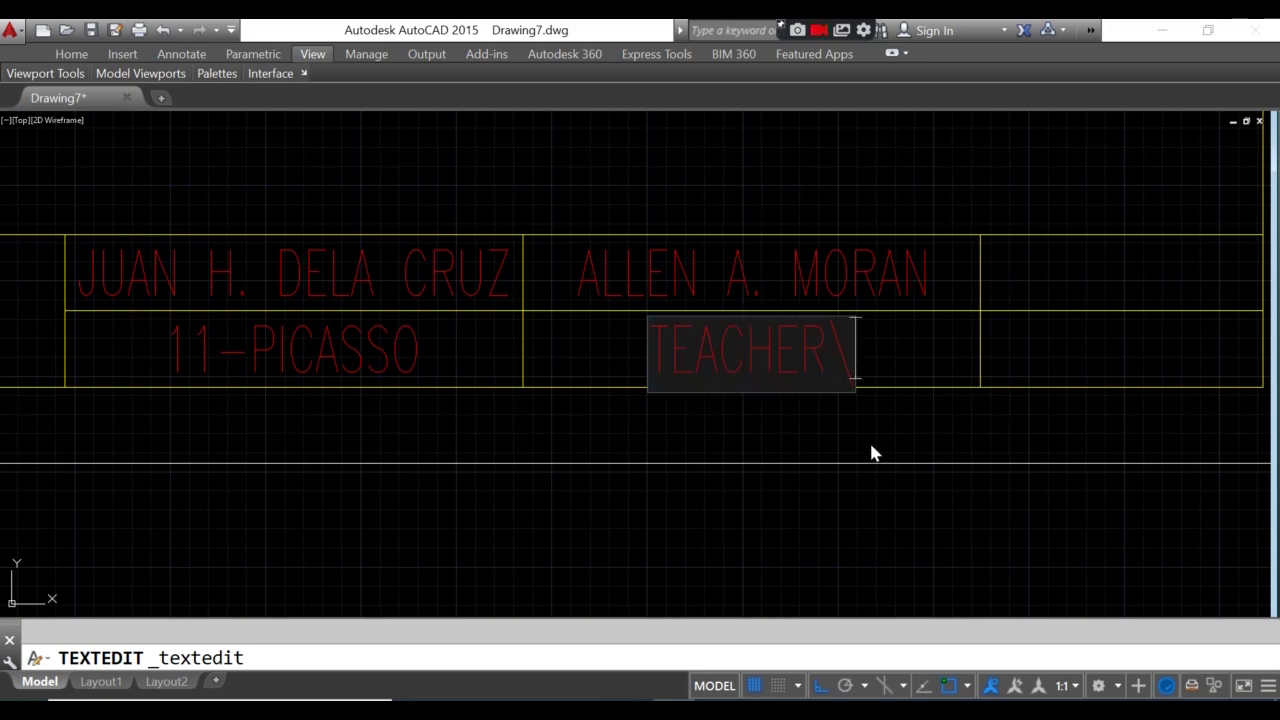
{"action": "key", "text": "Delete"}
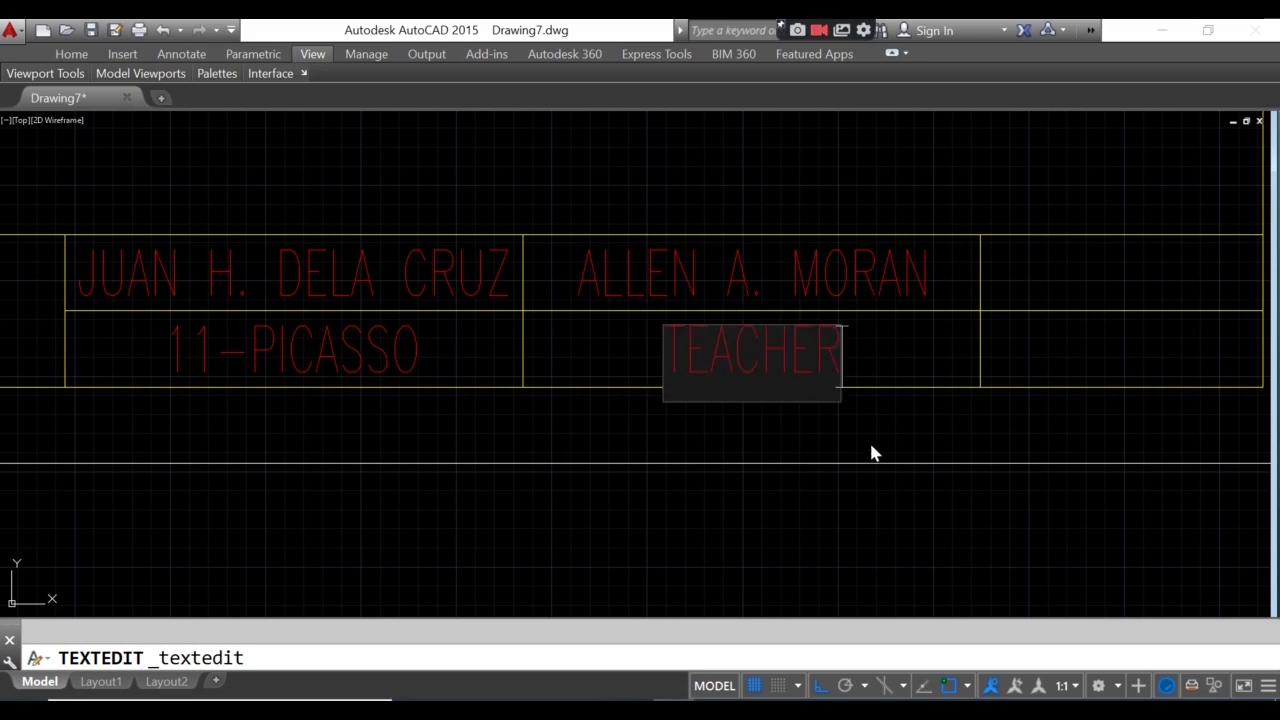
{"action": "left_click", "coordinate": [871, 447]}
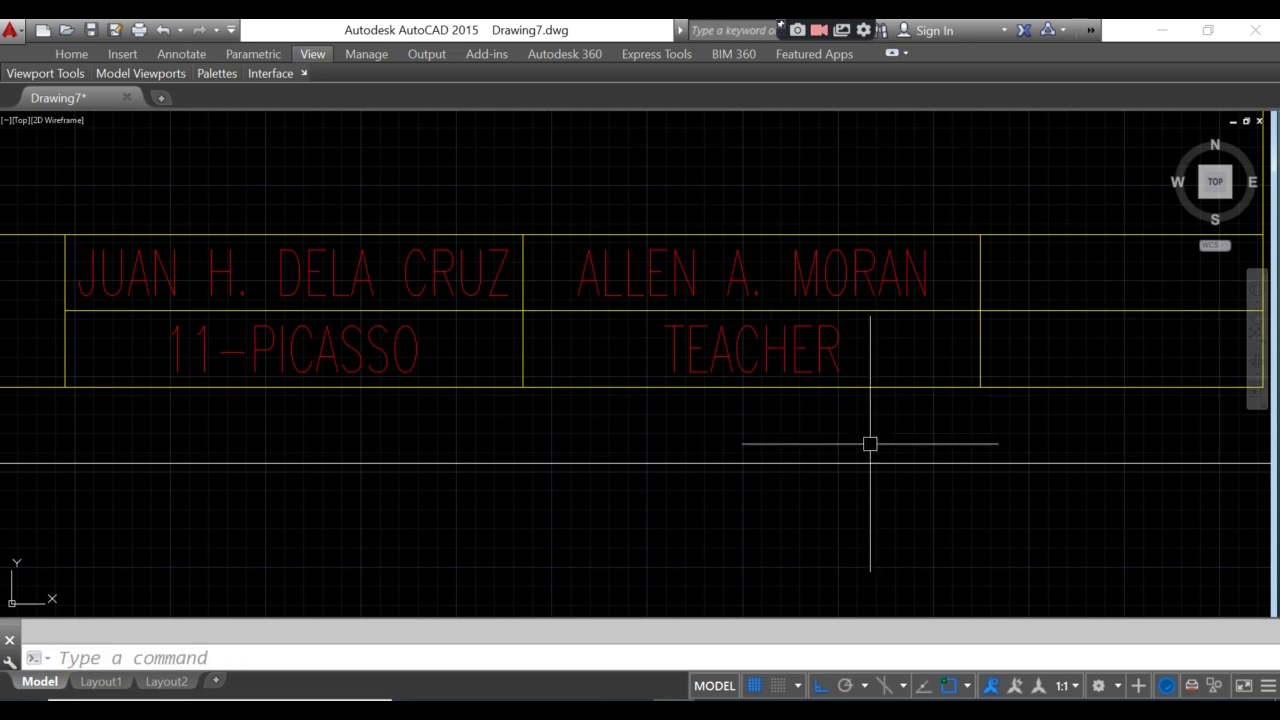
- Check the 11-PICASSO text's properties, then close the palette
{"action": "middle_click_drag", "start_coordinate": [689, 431], "coordinate": [621, 437]}
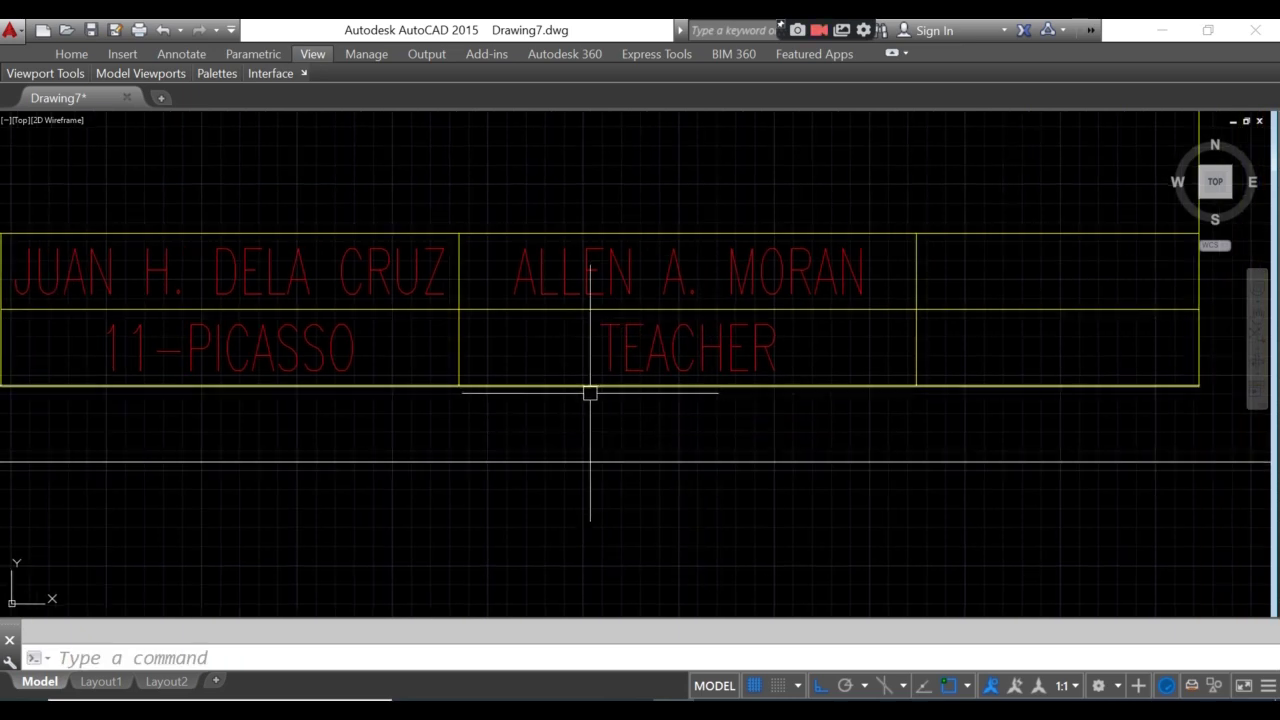
{"action": "left_click", "coordinate": [229, 345]}
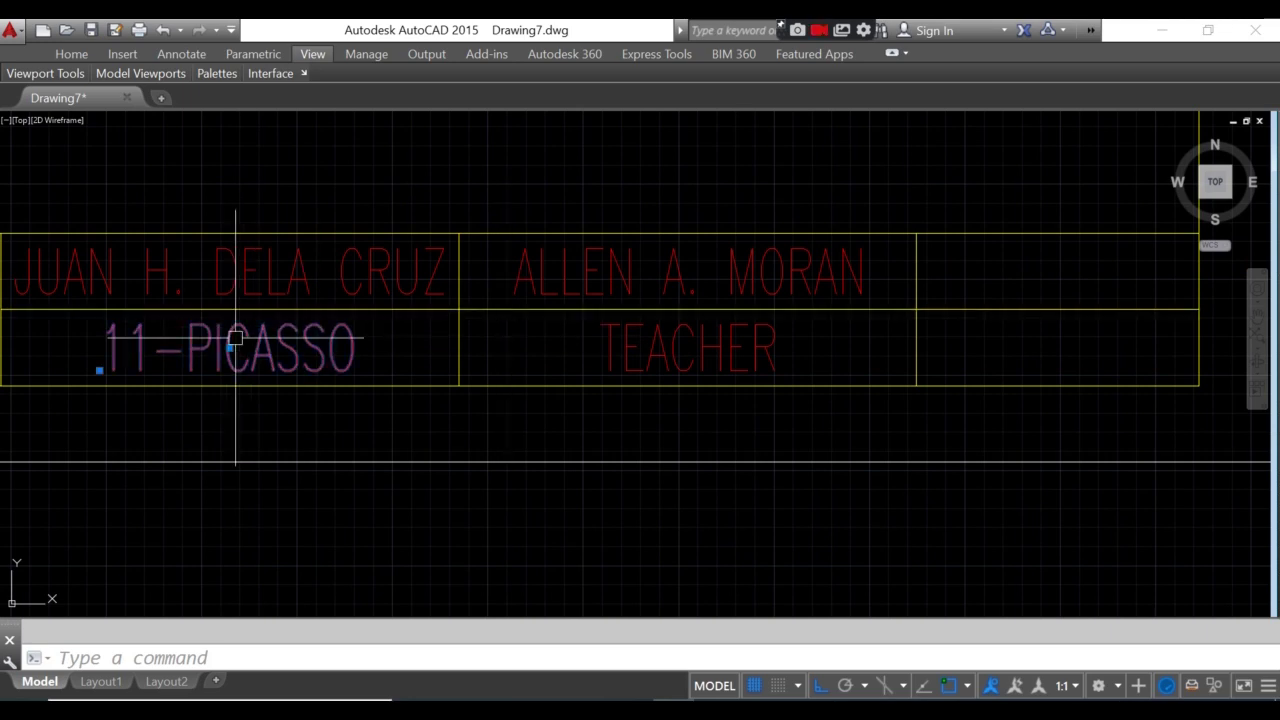
{"action": "right_click", "coordinate": [232, 345]}
{"action": "left_click", "coordinate": [352, 668]}
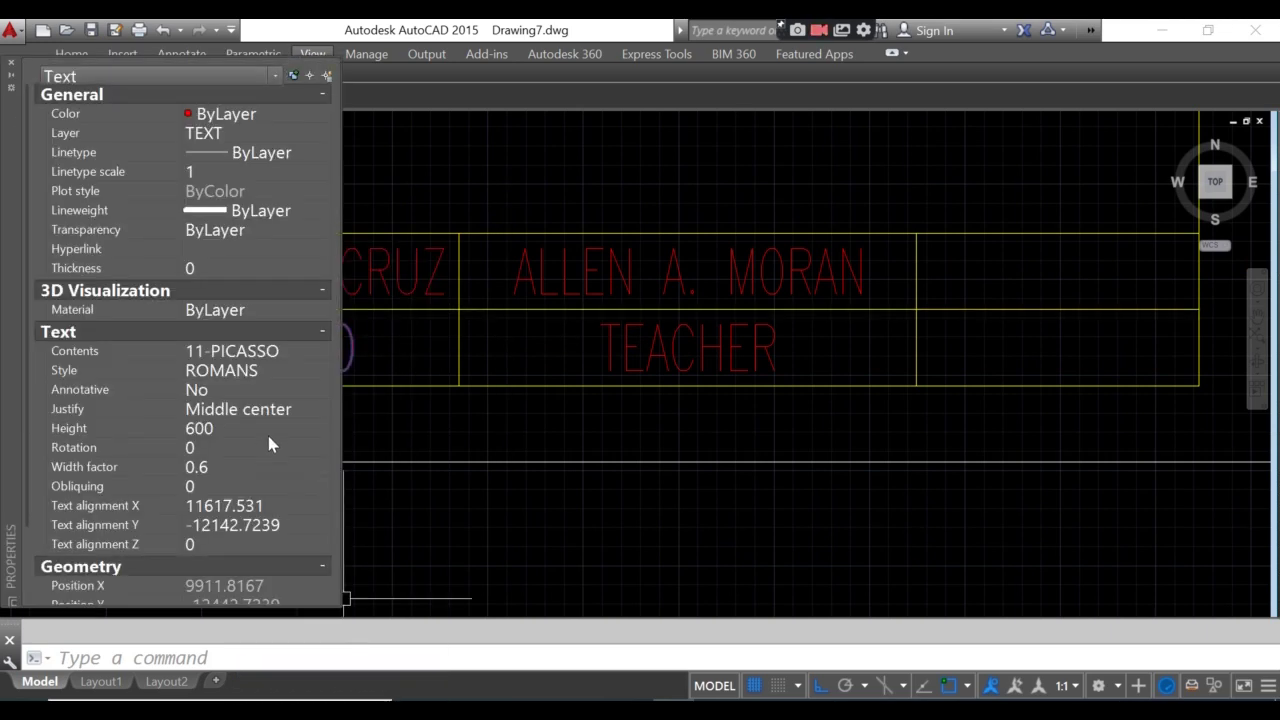
{"action": "left_click", "coordinate": [12, 64]}
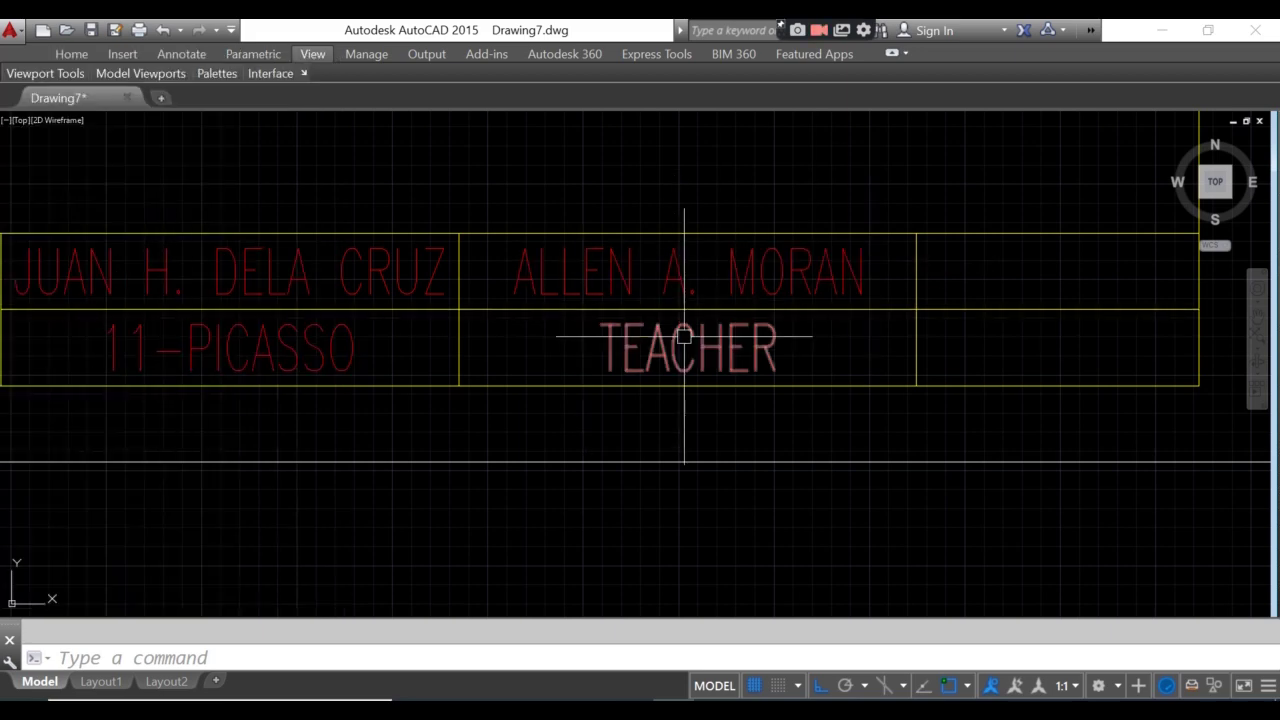
{"action": "middle_click_drag", "start_coordinate": [586, 331], "coordinate": [600, 415]}
{"action": "scroll", "coordinate": [600, 415], "scroll_direction": "down", "scroll_amount": 2}
{"action": "scroll", "coordinate": [423, 409], "scroll_direction": "up", "scroll_amount": 4}
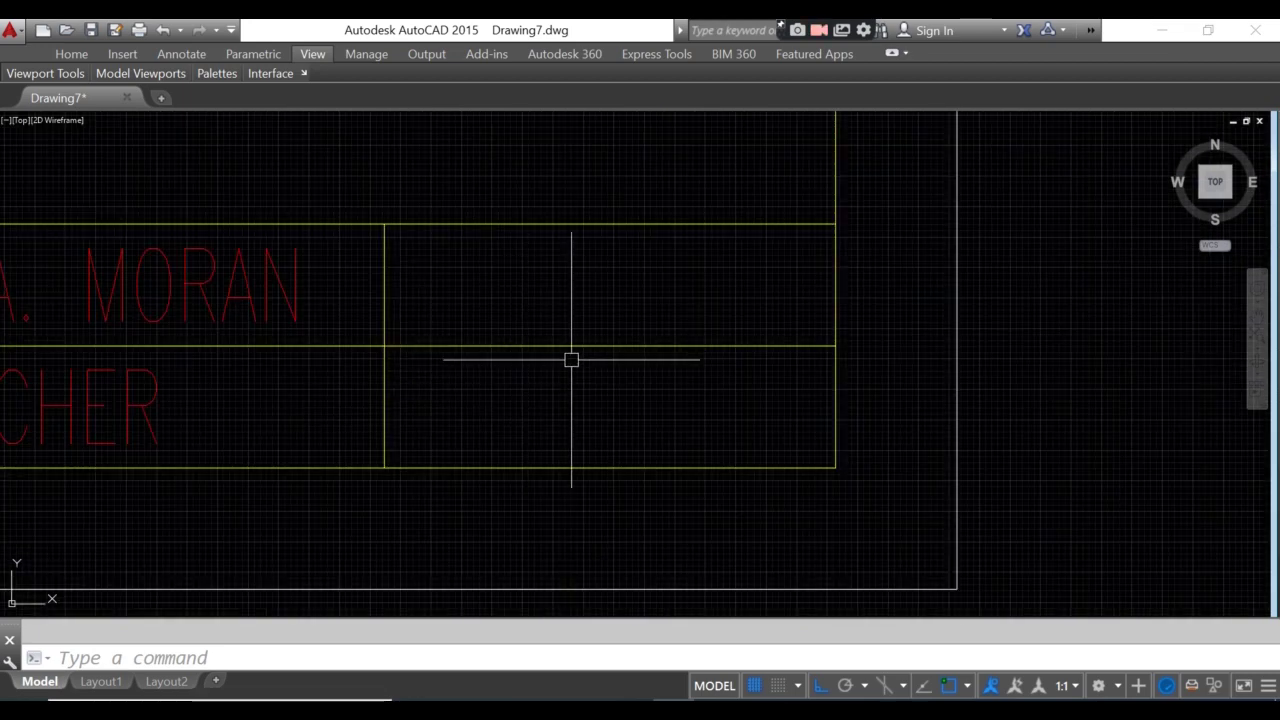
- Add PLT. NO. 01 as 600-high middle-centred text between the far-right cell's corners
{"action": "key", "text": "Return"}
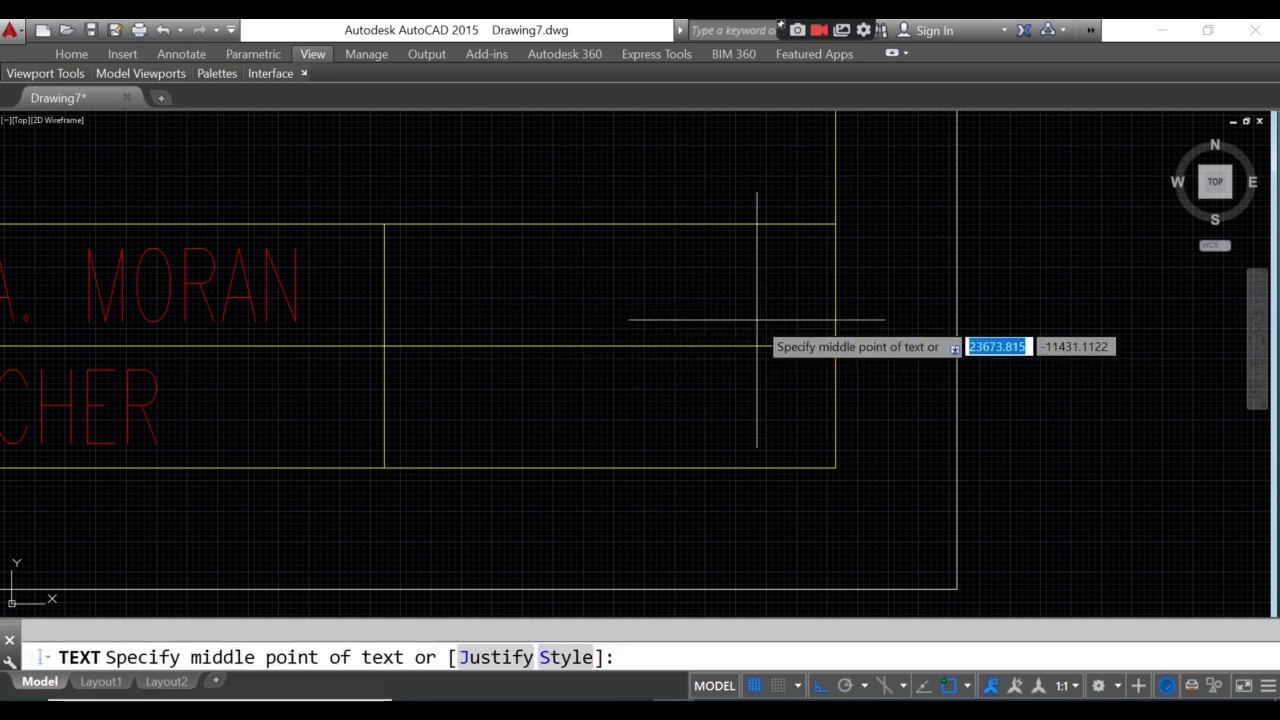
{"action": "type", "text": "J"}
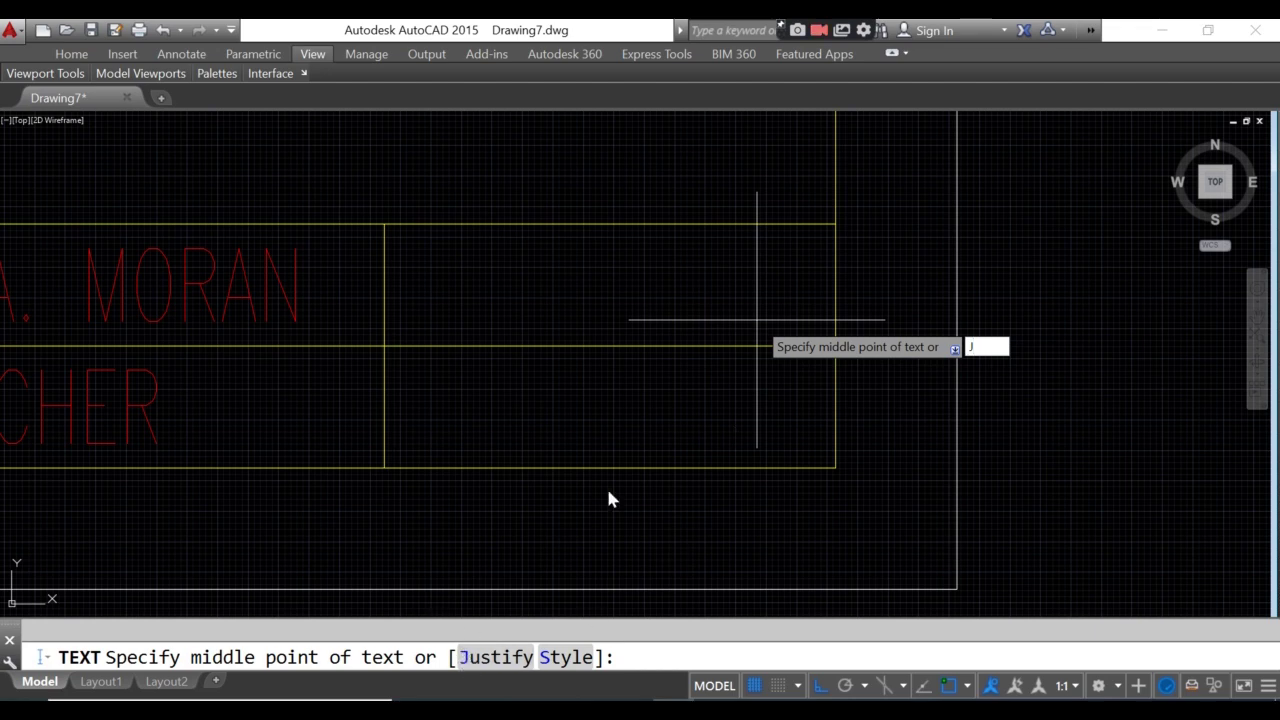
{"action": "key", "text": "Return"}
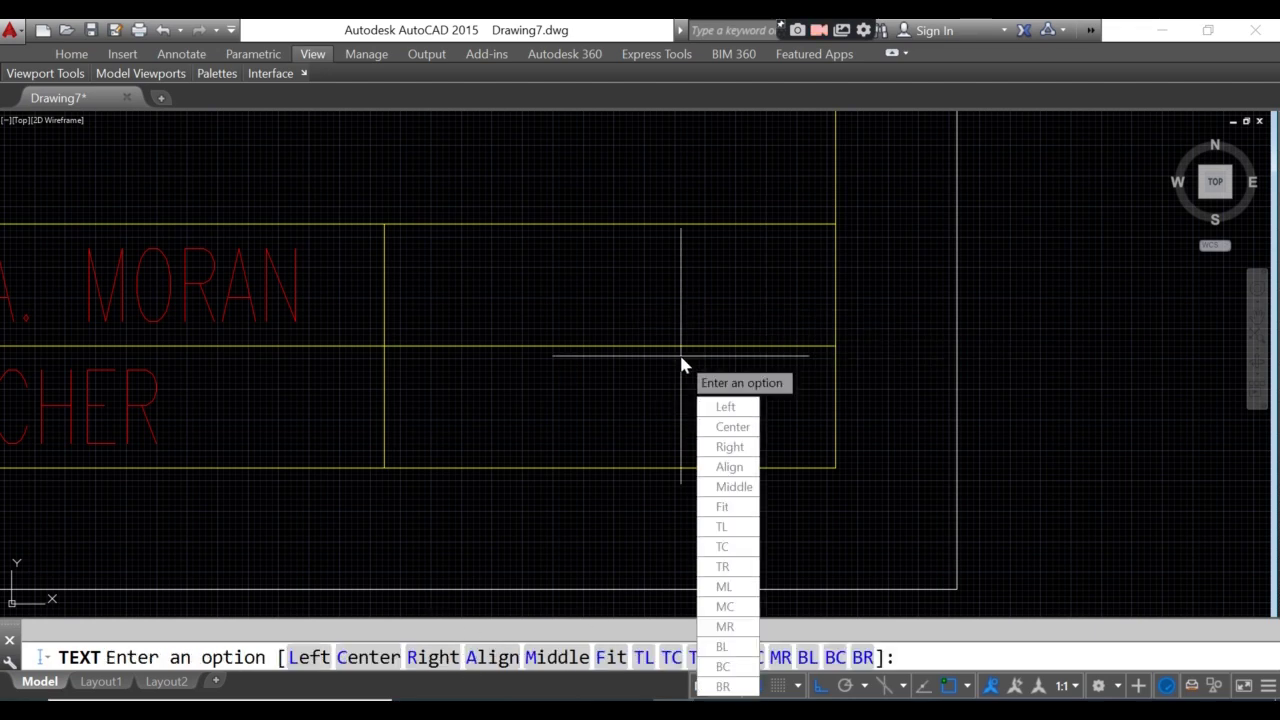
{"action": "left_click", "coordinate": [725, 606]}
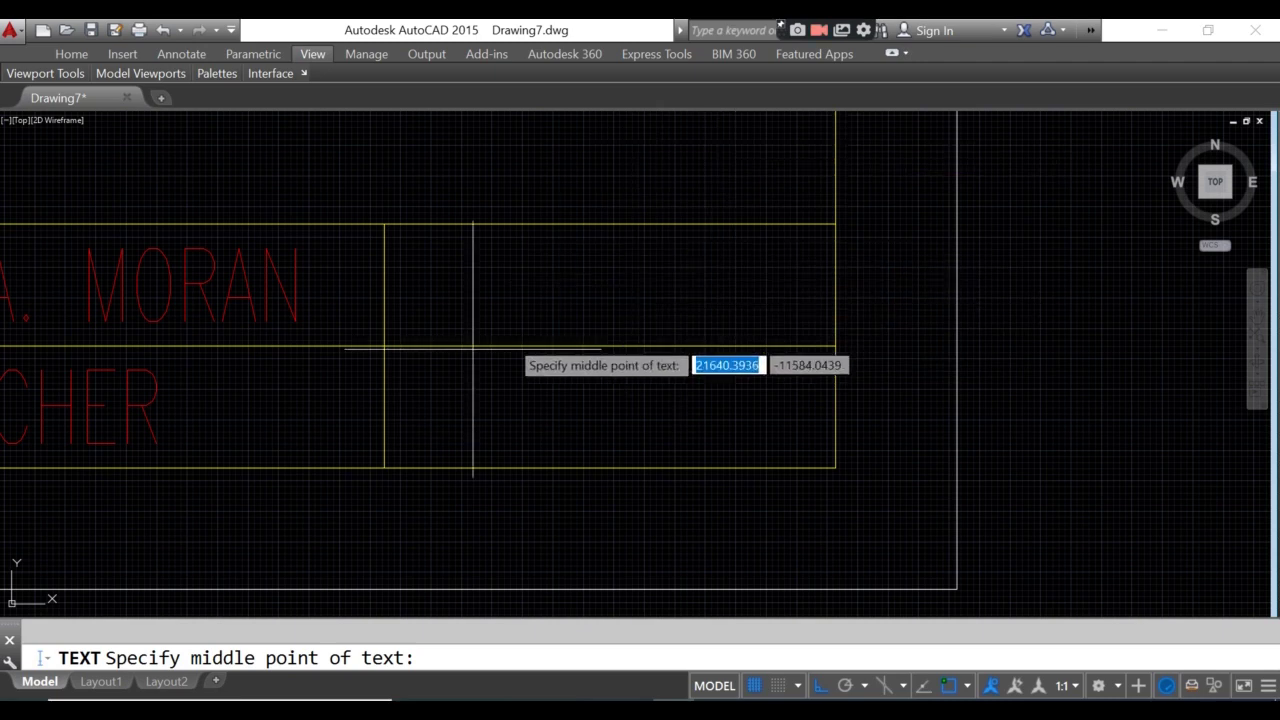
{"action": "type", "text": "MTP"}
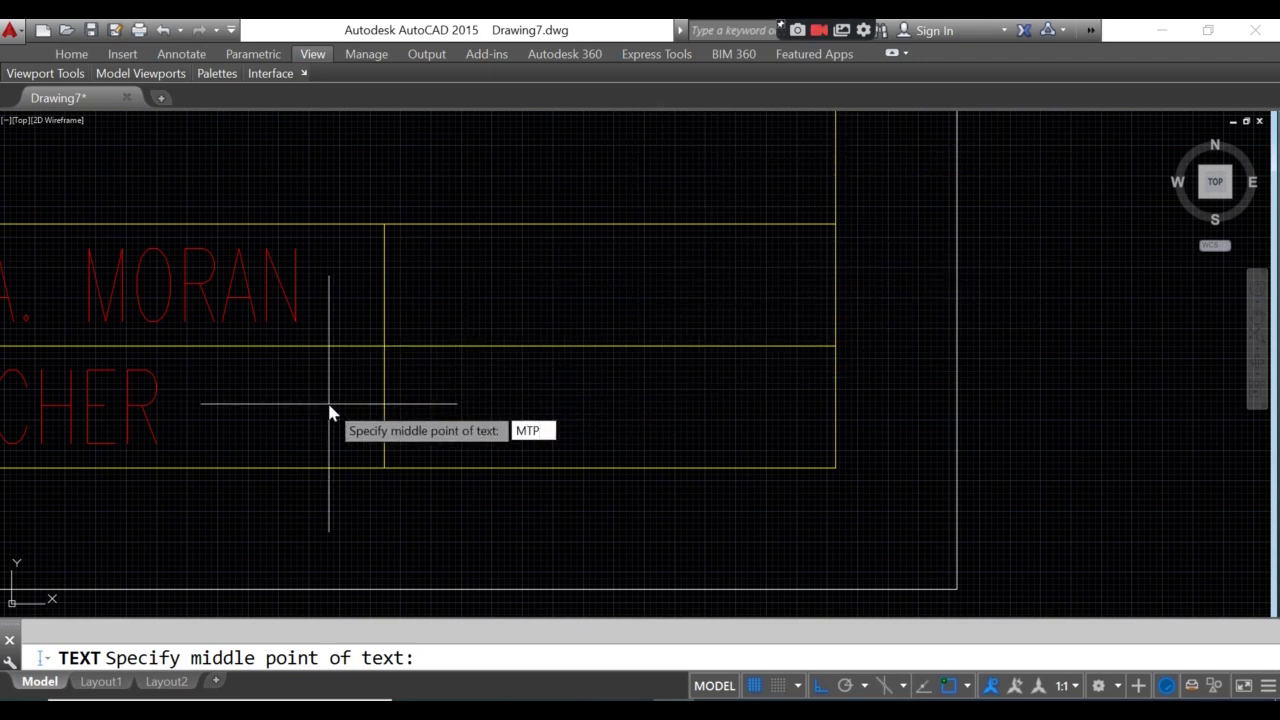
{"action": "key", "text": "Return"}
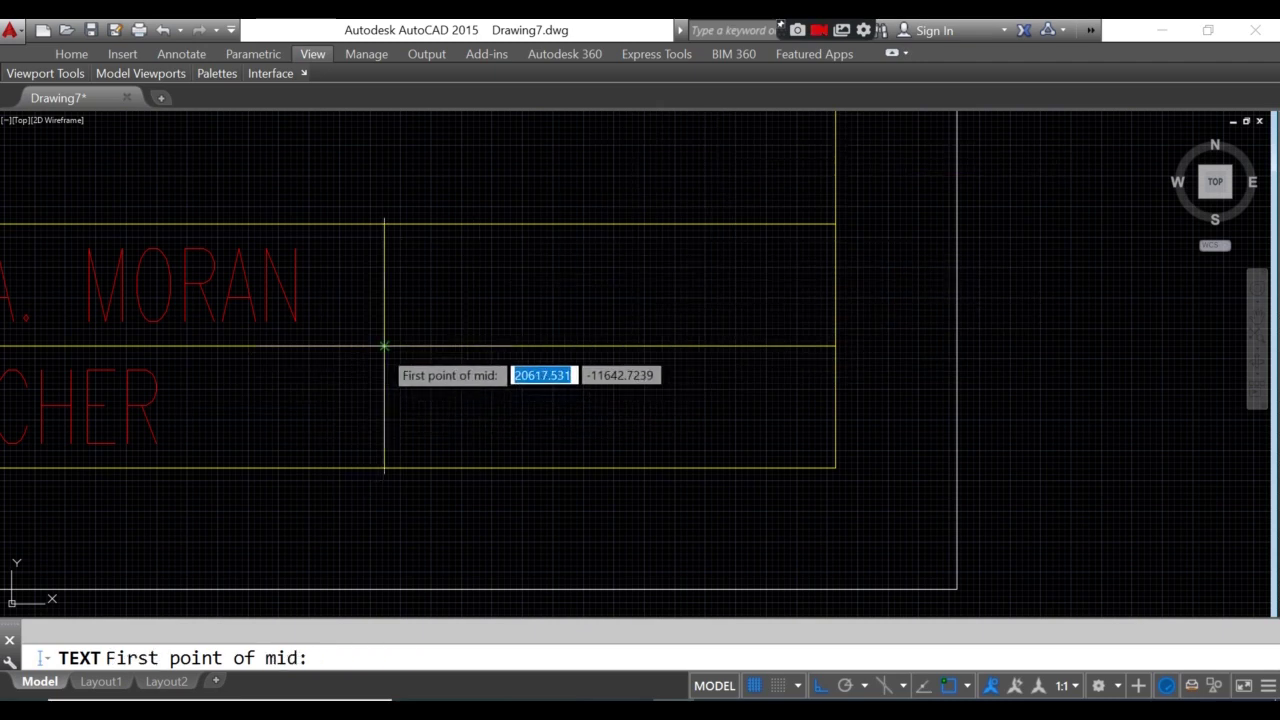
{"action": "left_click", "coordinate": [384, 346]}
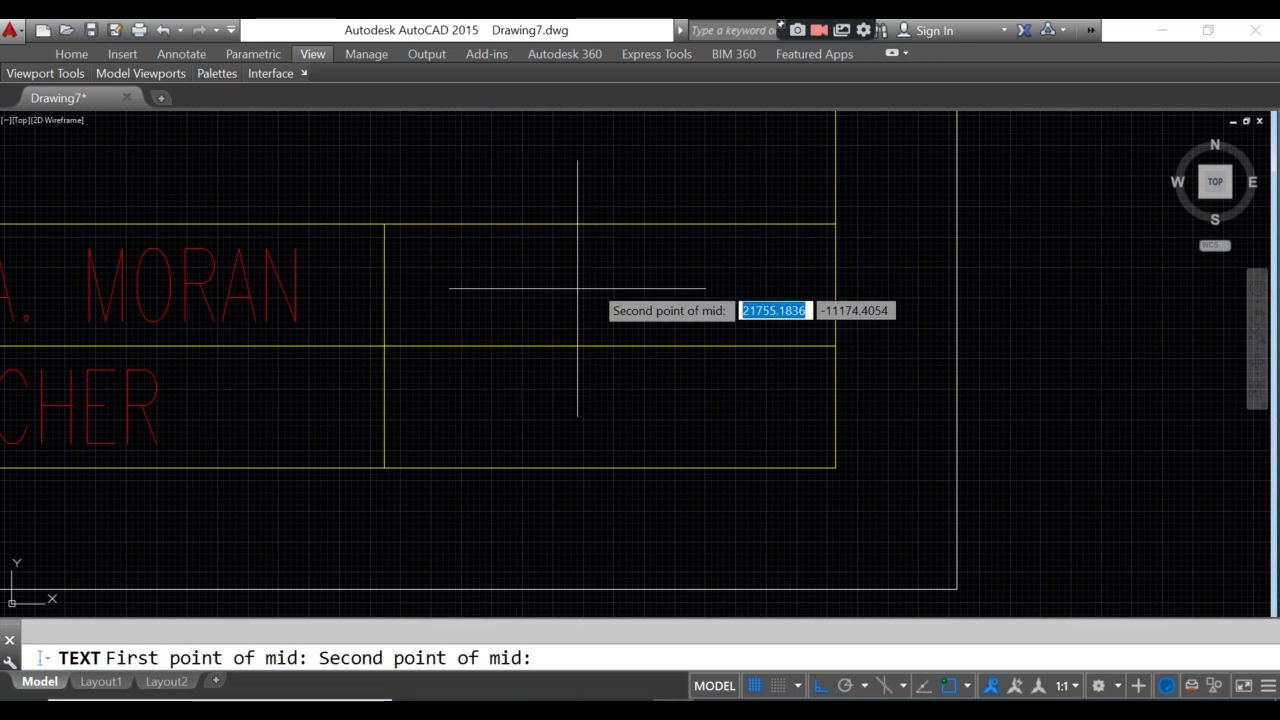
{"action": "left_click", "coordinate": [836, 223]}
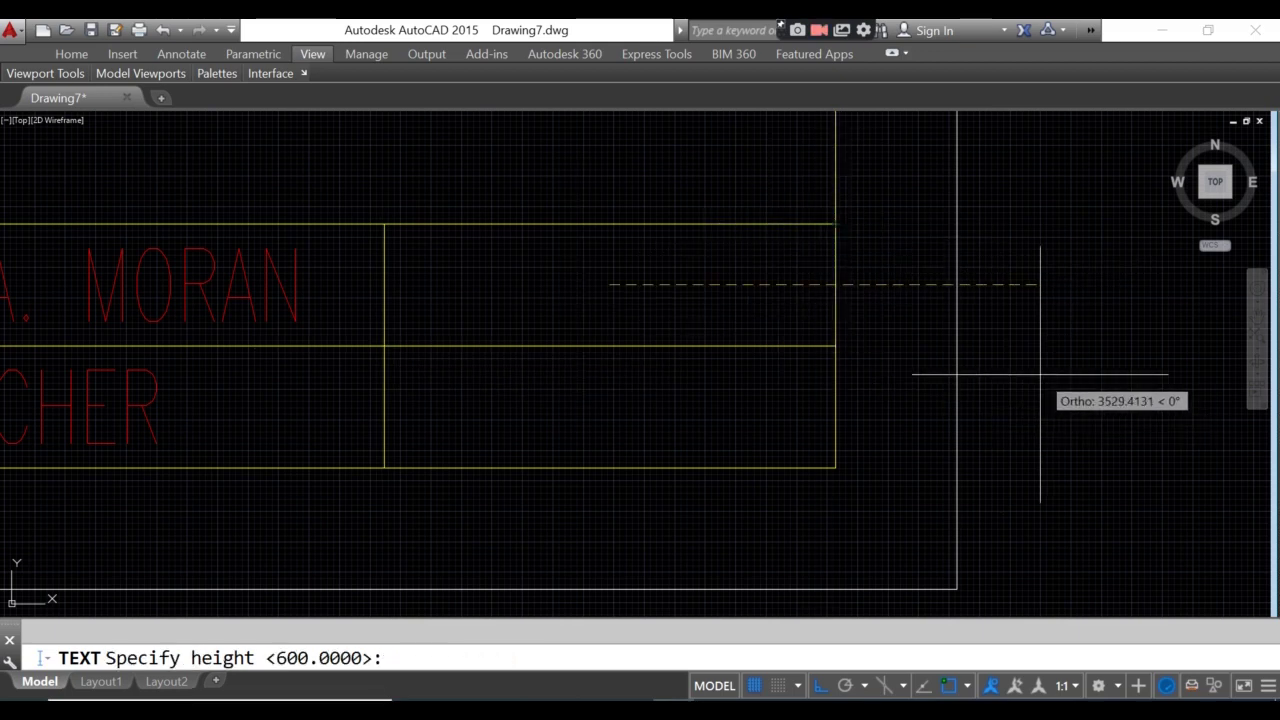
{"action": "key", "text": "Return"}
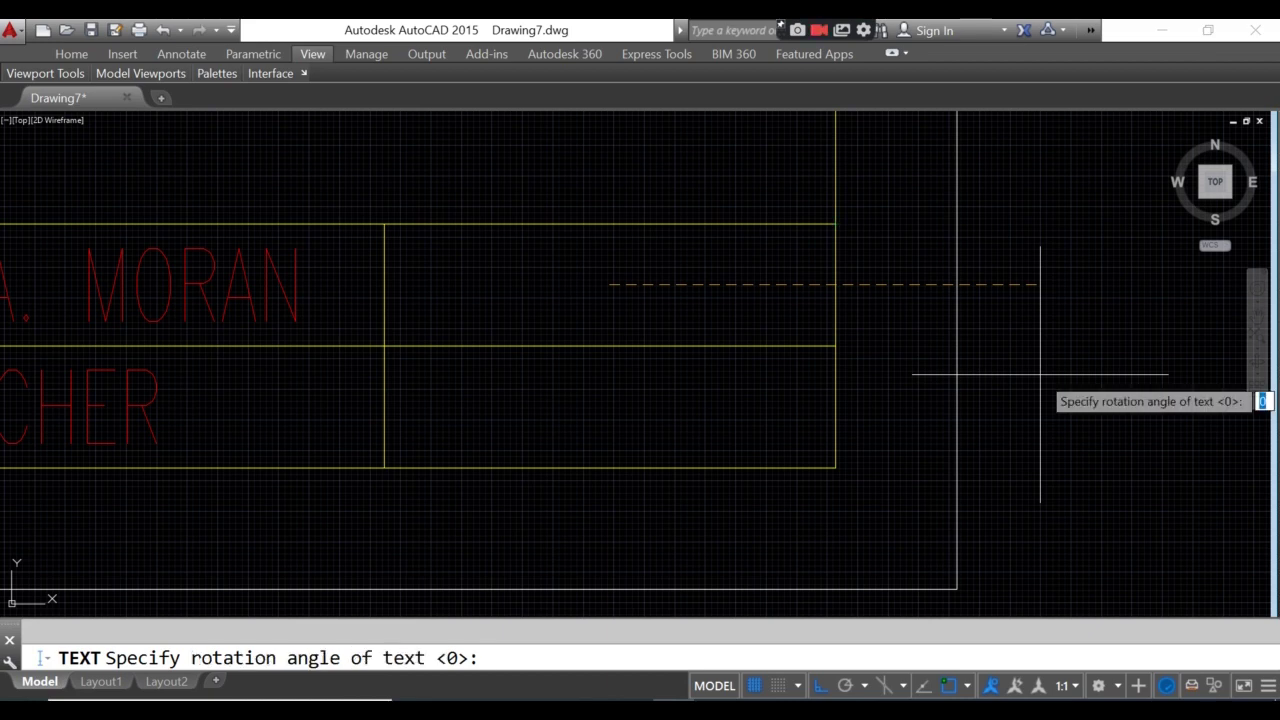
{"action": "key", "text": "Return"}
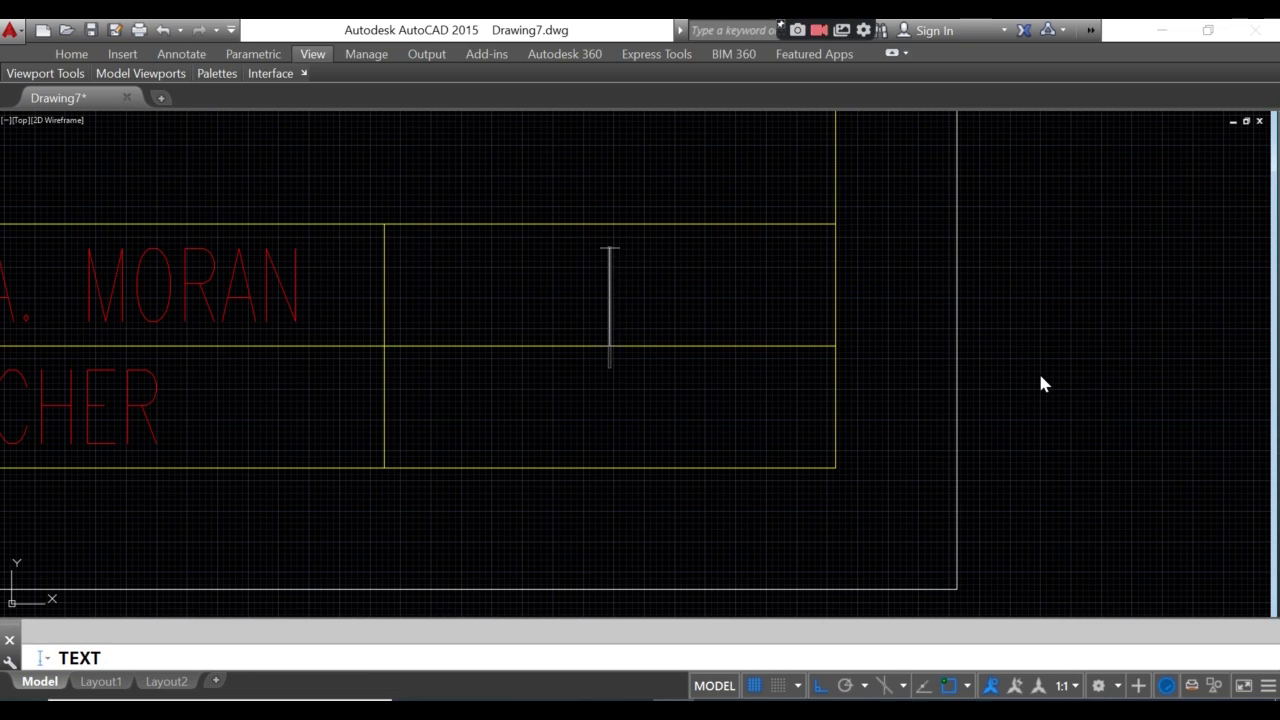
{"action": "type", "text": "PLT"}
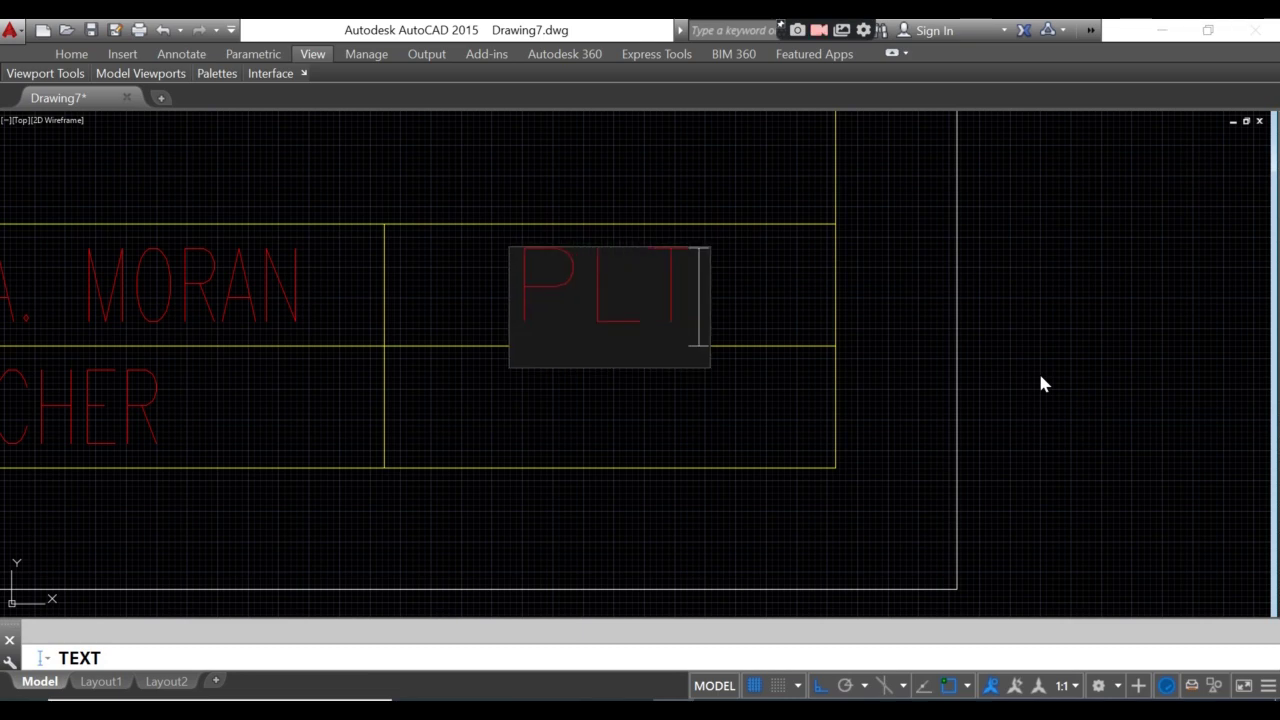
{"action": "type", "text": ". NO"}
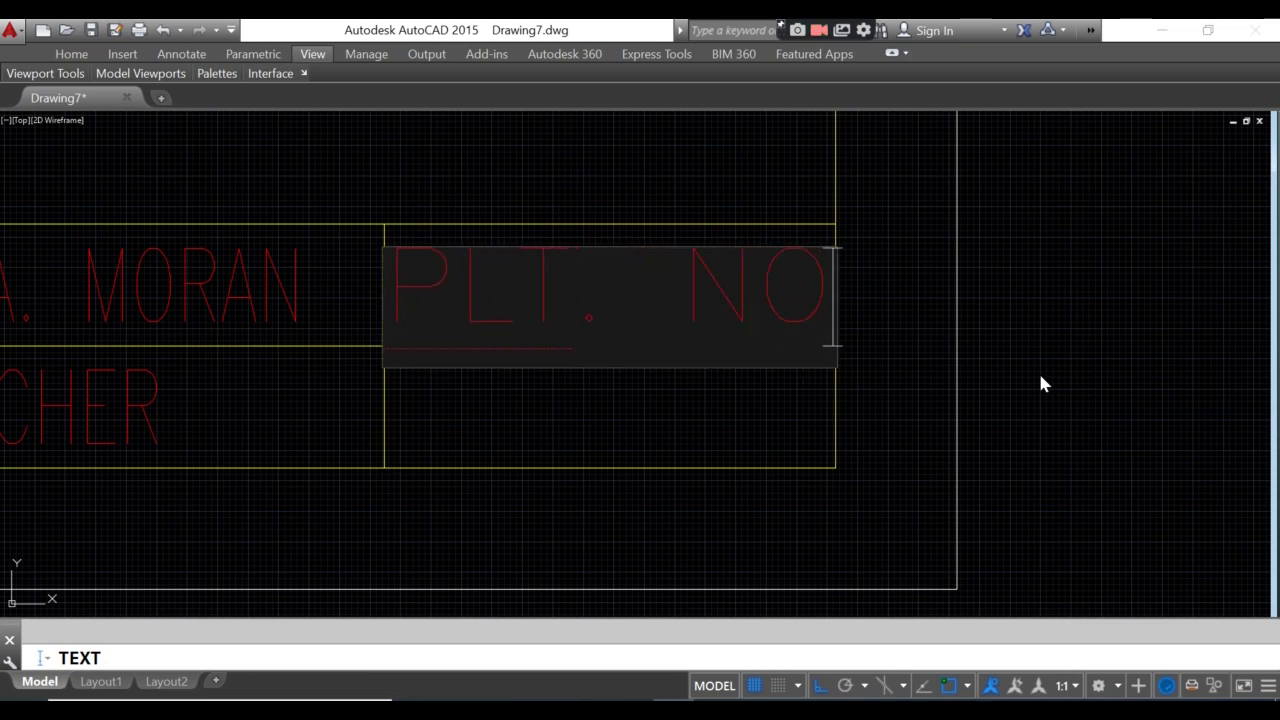
{"action": "type", "text": ". 01"}
{"action": "key", "text": "Return"}
{"action": "key", "text": "Return"}
- Set the PLT. NO. 01 text's width factor to 0.6
{"action": "left_click", "coordinate": [577, 286]}
{"action": "right_click", "coordinate": [577, 286]}
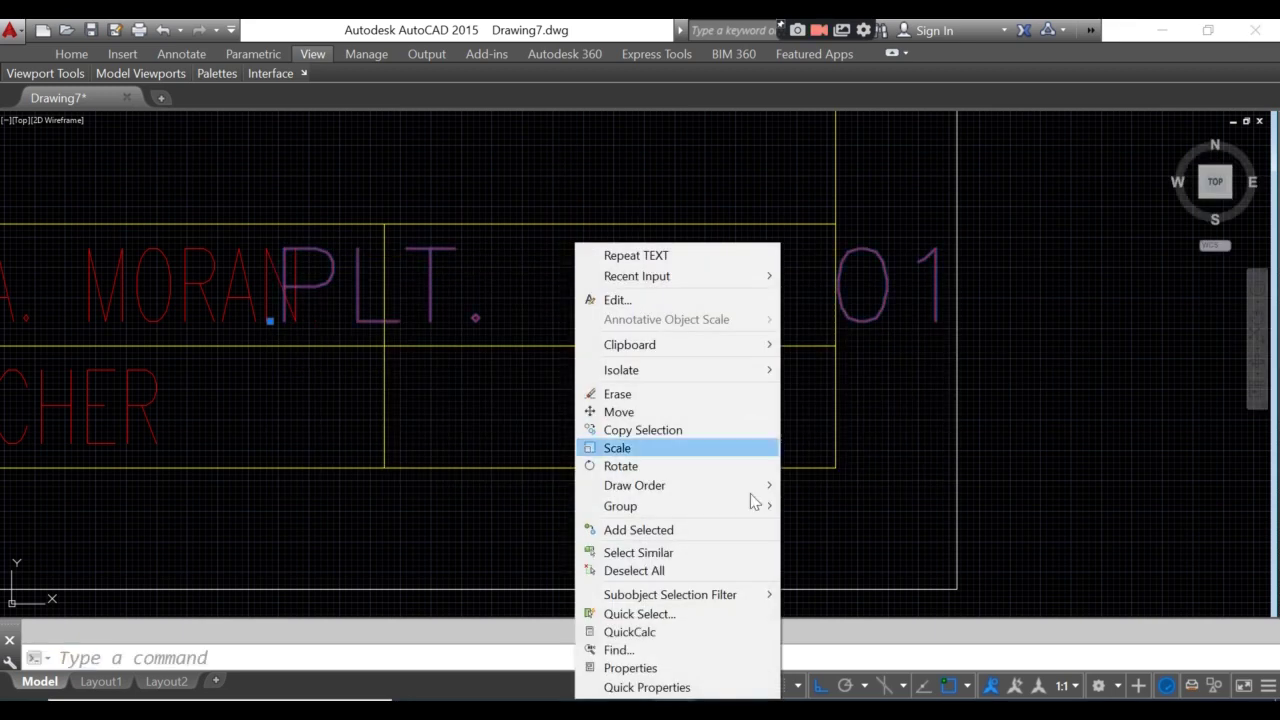
{"action": "left_click", "coordinate": [618, 666]}
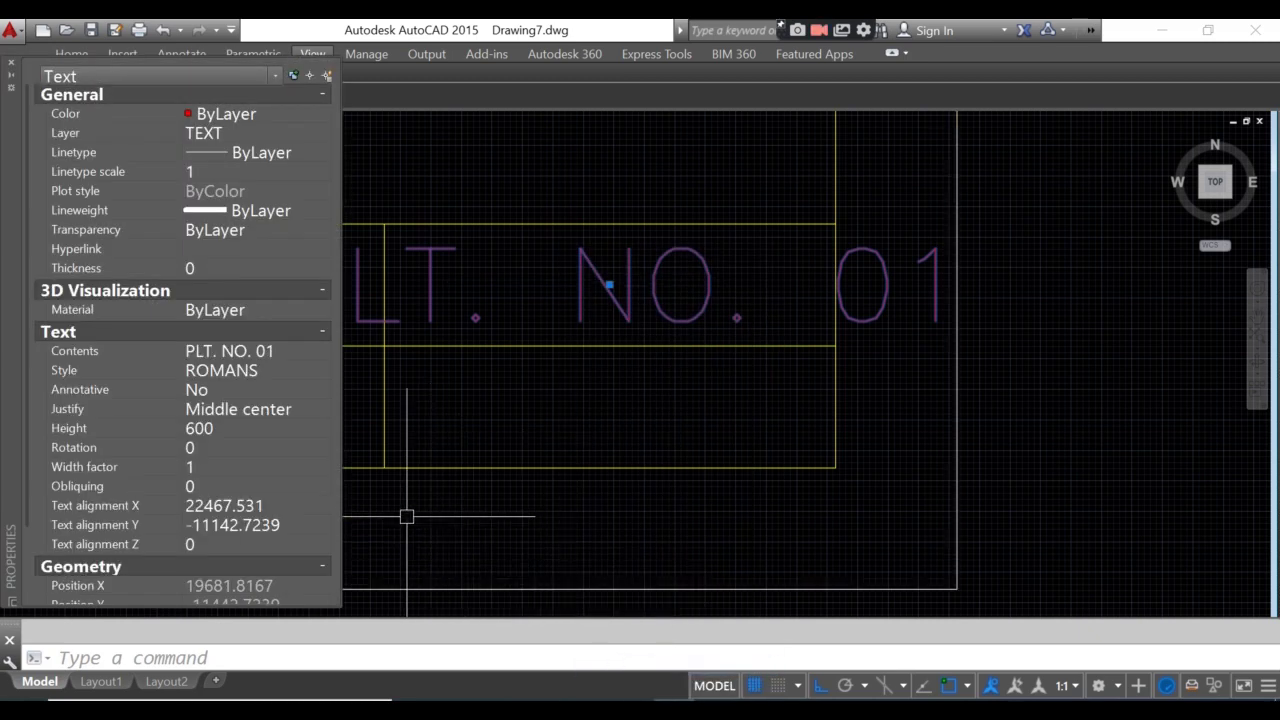
{"action": "left_click", "coordinate": [208, 464]}
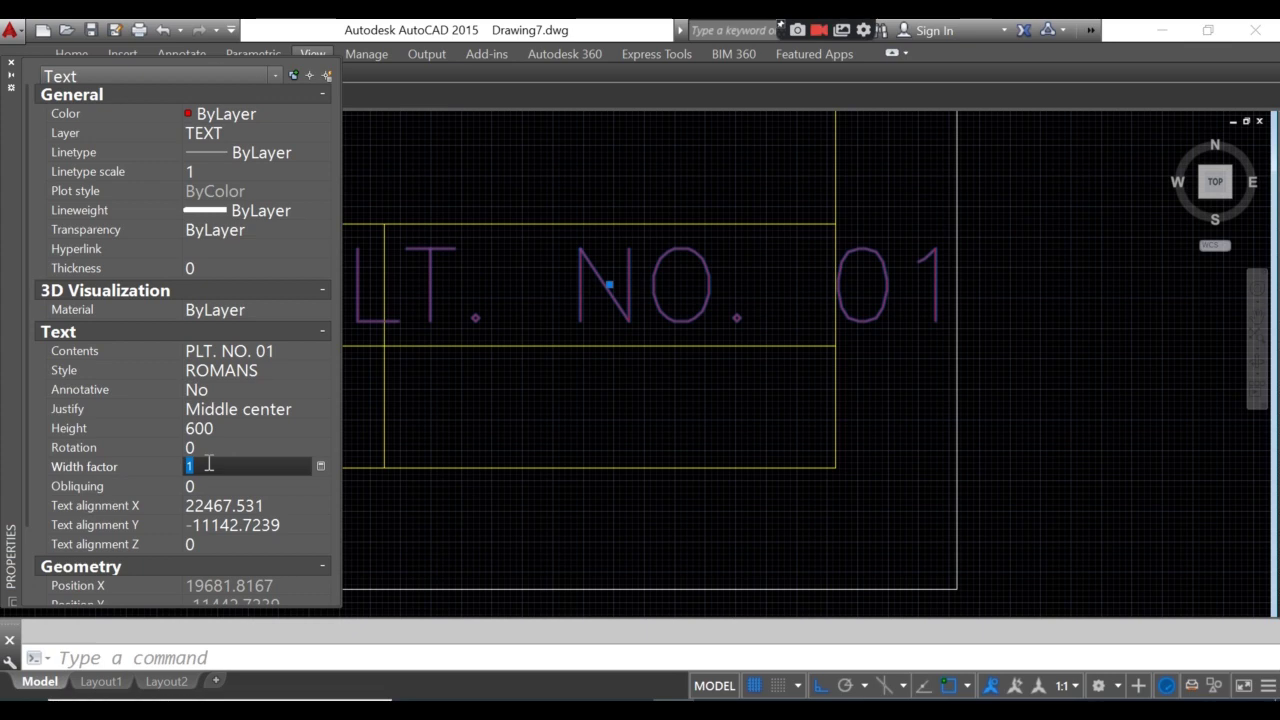
{"action": "key", "text": "Tab"}
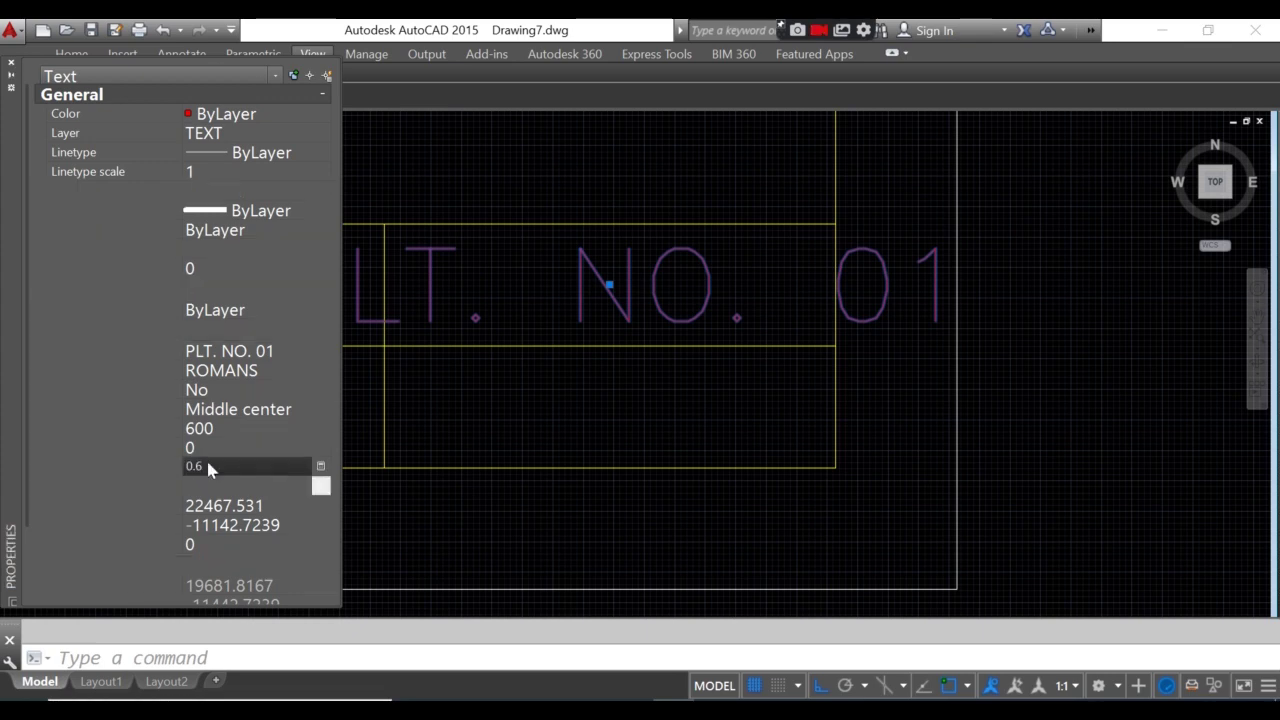
{"action": "left_click", "coordinate": [12, 66]}
{"action": "key", "text": "Escape"}
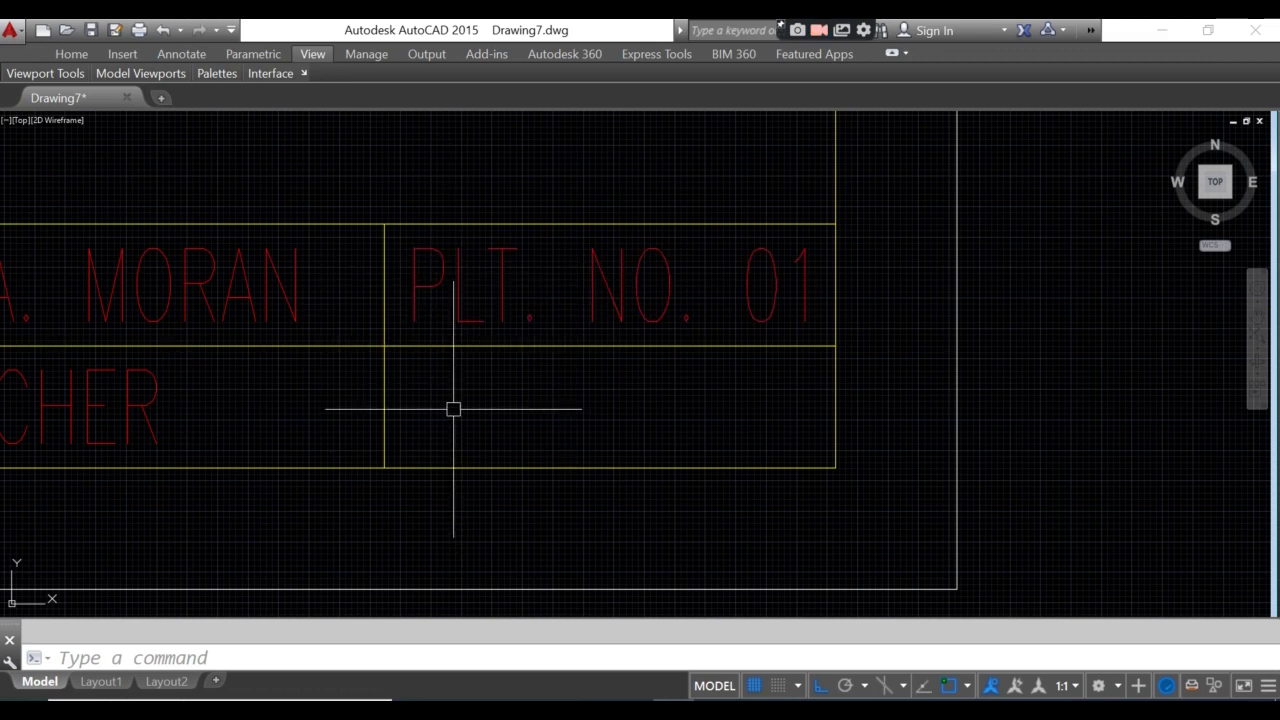
- Copy PLT. NO. 01 one row down in the far-right box
{"action": "key", "text": "Return"}
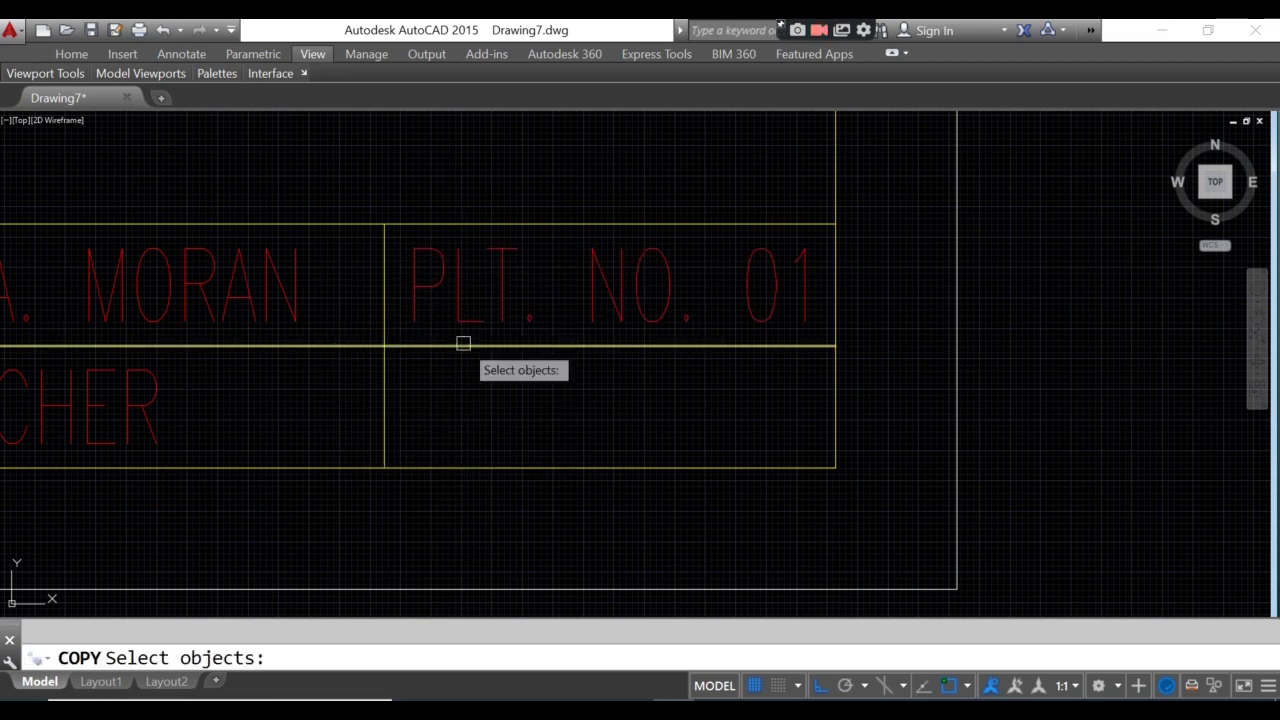
{"action": "left_click", "coordinate": [460, 312]}
{"action": "key", "text": "Return"}
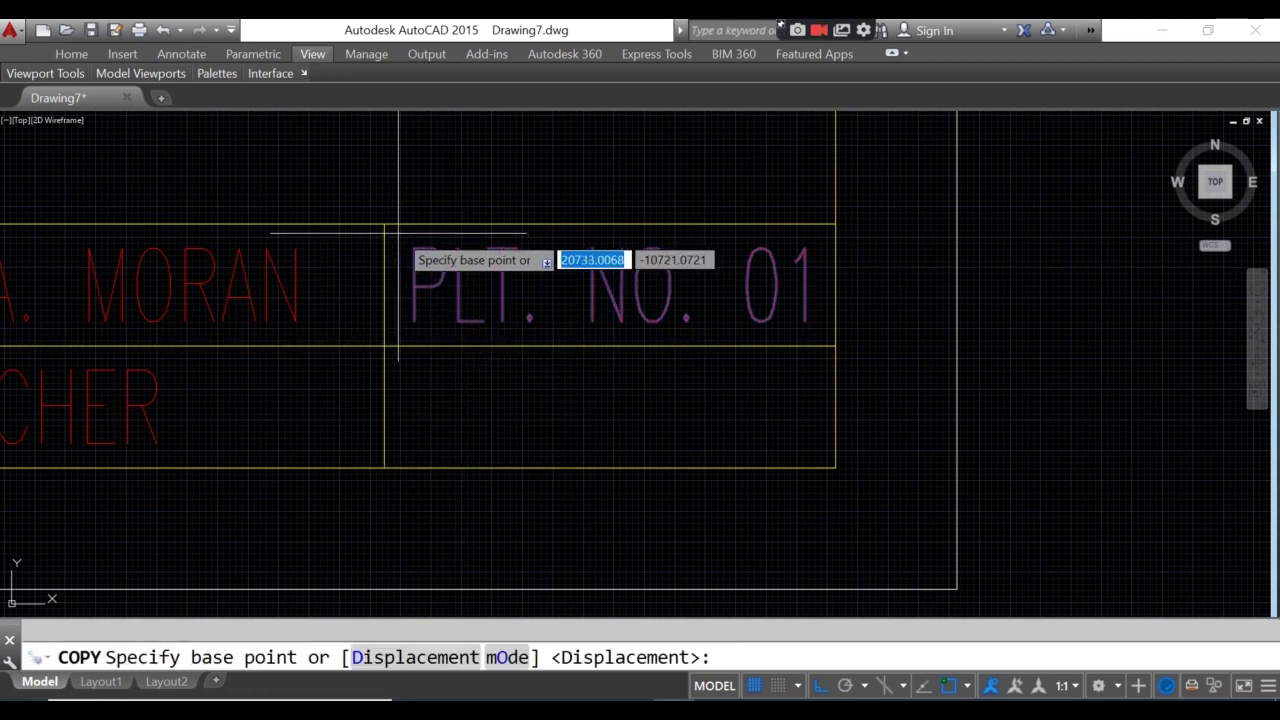
{"action": "left_click", "coordinate": [385, 225]}
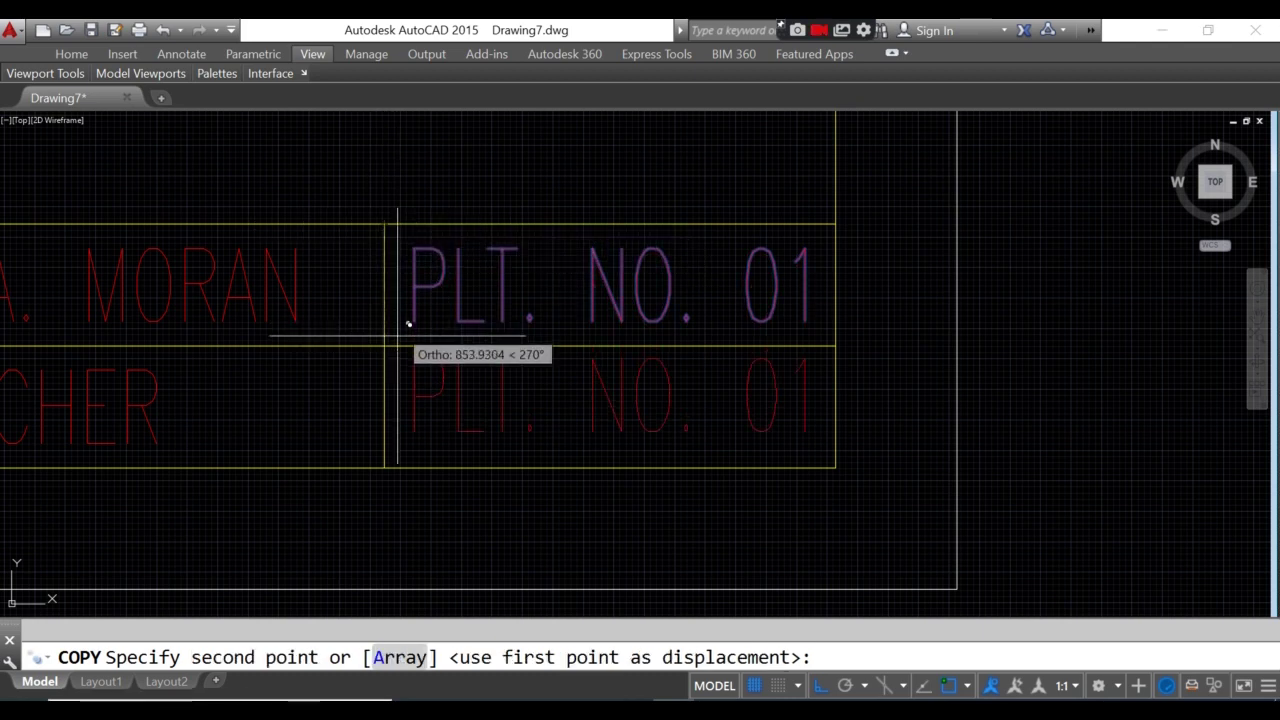
{"action": "left_click", "coordinate": [385, 347]}
{"action": "key", "text": "Return"}
- Change the copied text to 10-17-22 and pan to the empty middle cell
{"action": "double_click", "coordinate": [410, 398]}
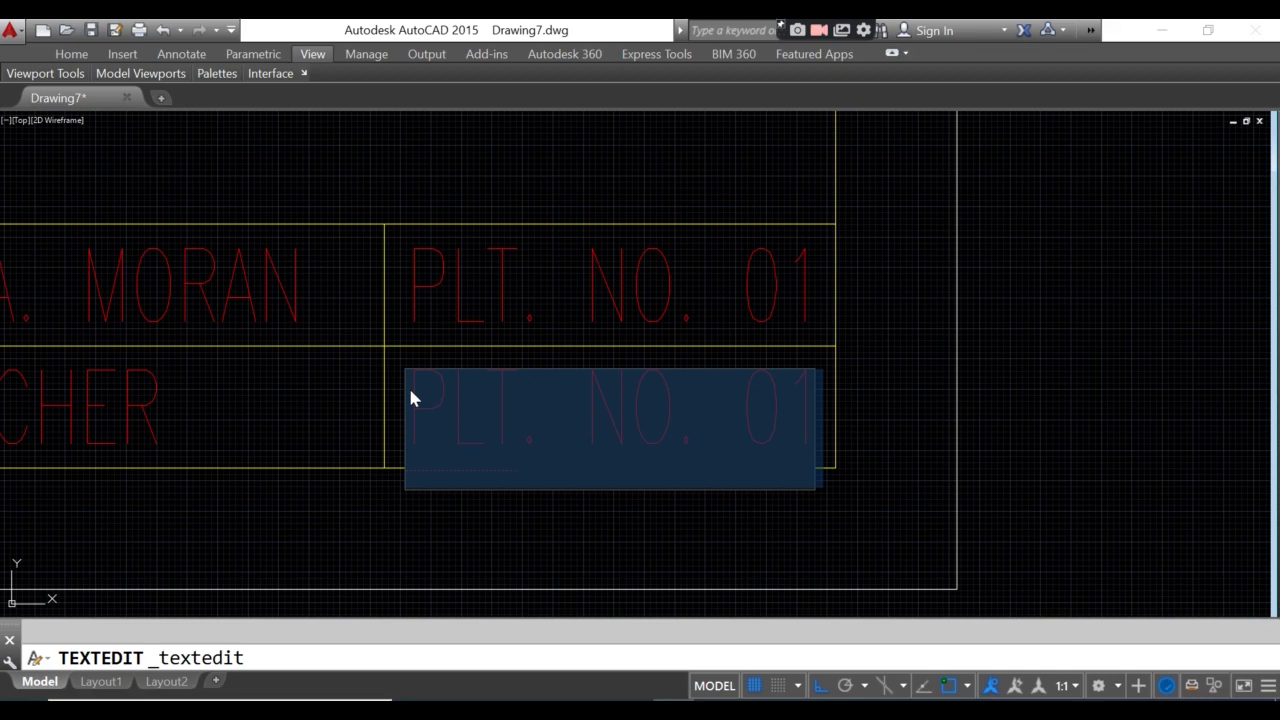
{"action": "type", "text": "10"}
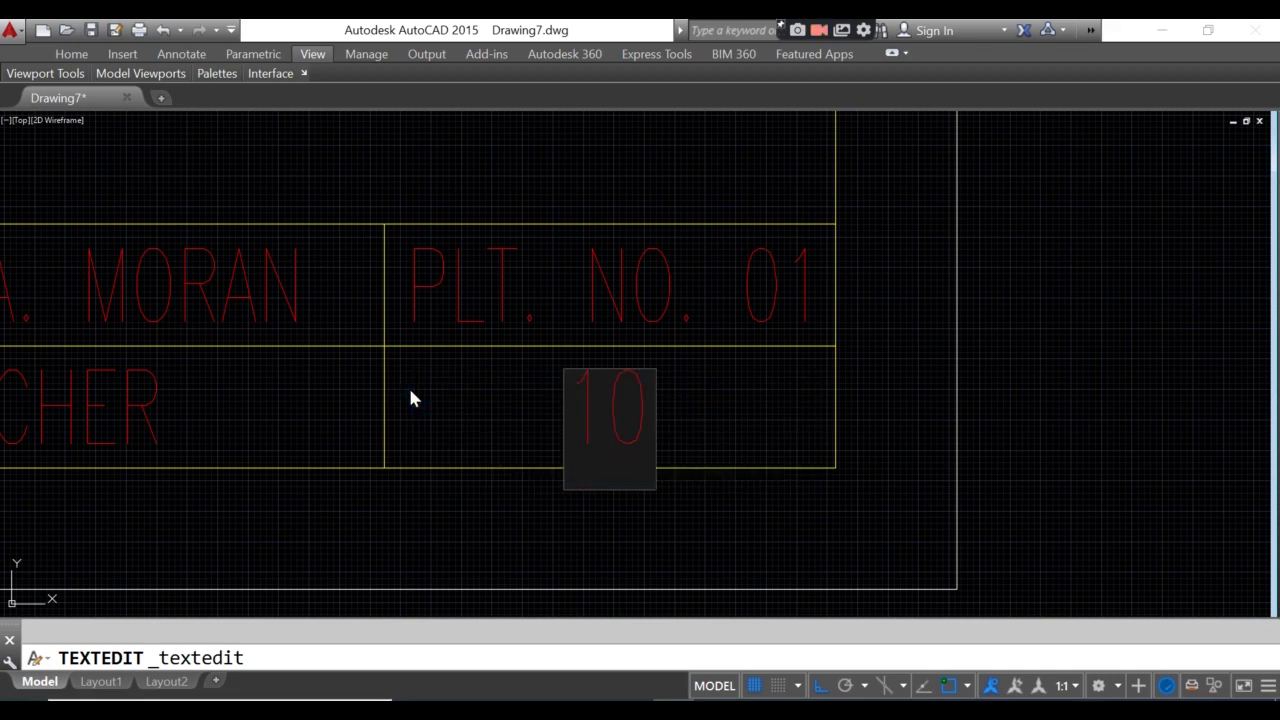
{"action": "type", "text": "-"}
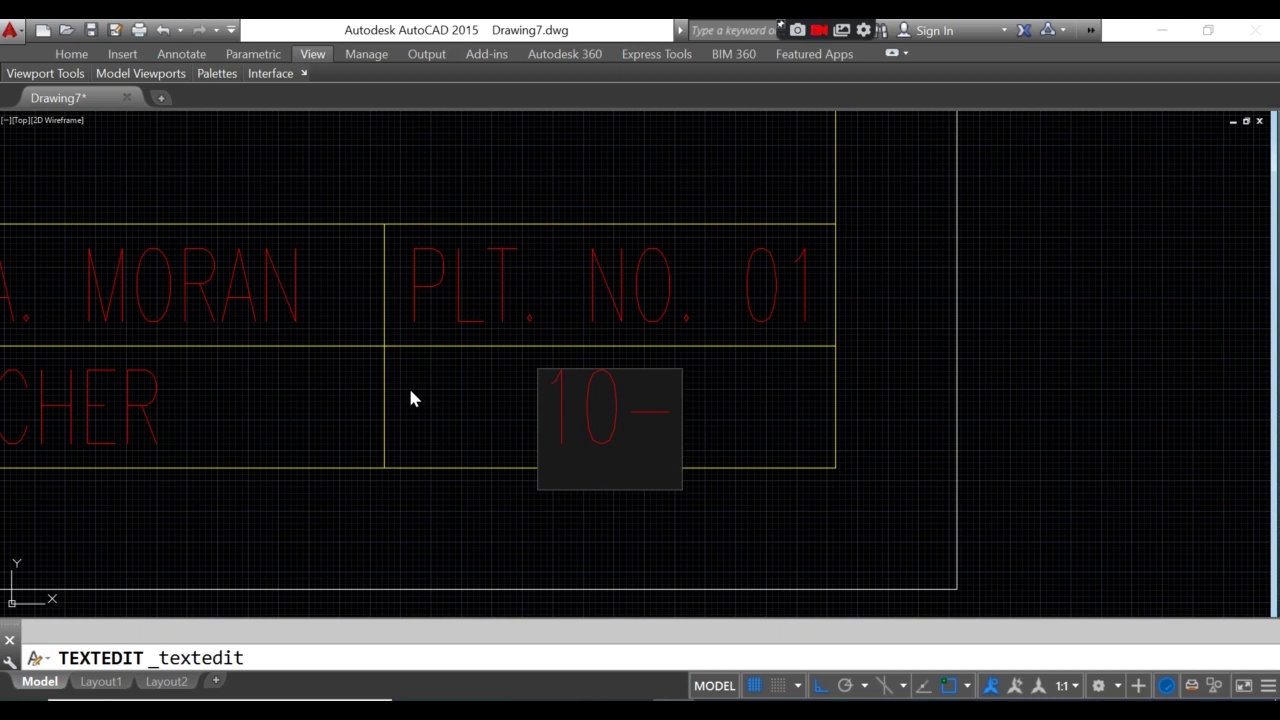
{"action": "type", "text": "17-"}
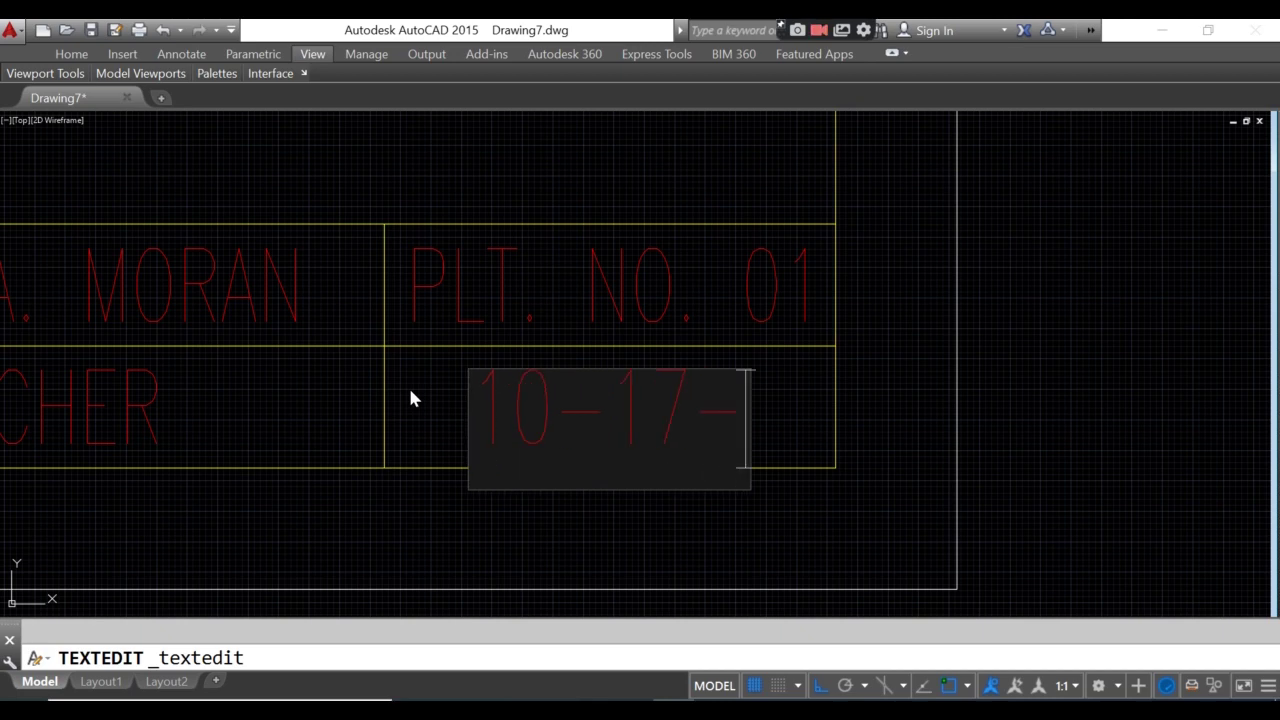
{"action": "type", "text": "22"}
{"action": "key", "text": "Return"}
{"action": "key", "text": "Return"}
{"action": "scroll", "coordinate": [871, 298], "scroll_direction": "down", "scroll_amount": 4}
{"action": "scroll", "coordinate": [871, 298], "scroll_direction": "down", "scroll_amount": 2}
{"action": "scroll", "coordinate": [837, 474], "scroll_direction": "down", "scroll_amount": 3}
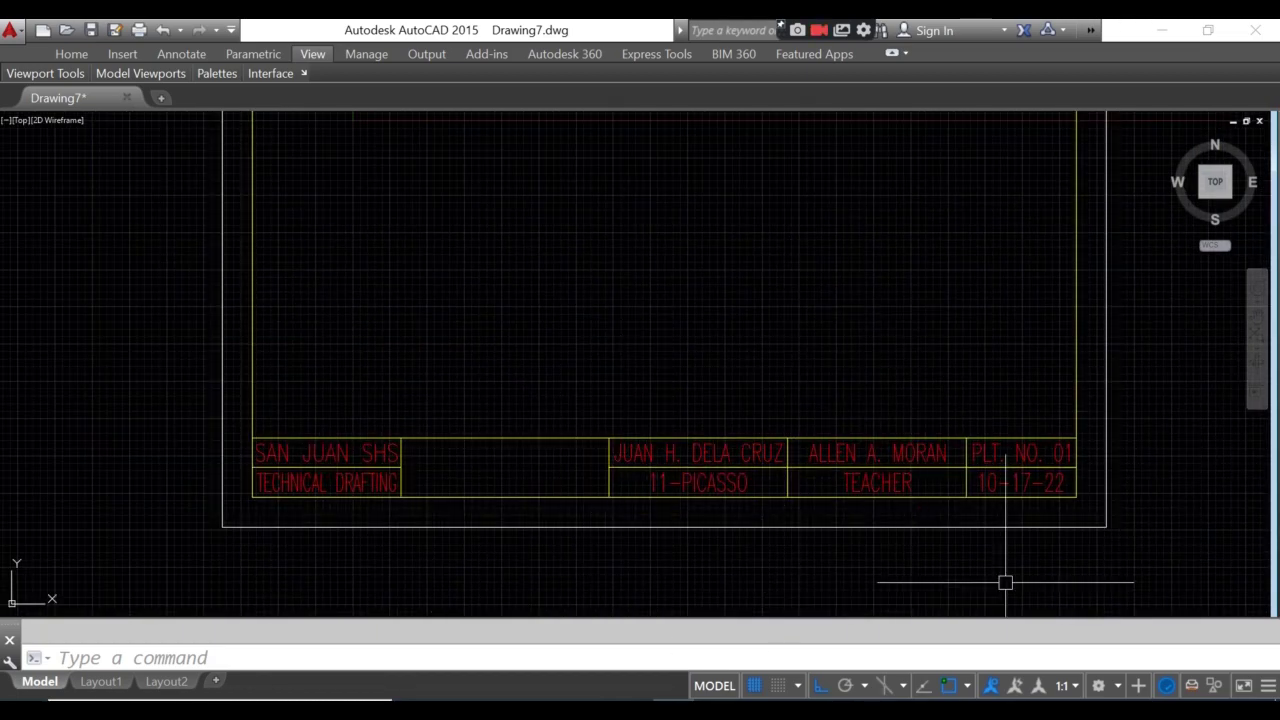
{"action": "scroll", "coordinate": [477, 534], "scroll_direction": "up", "scroll_amount": 4}
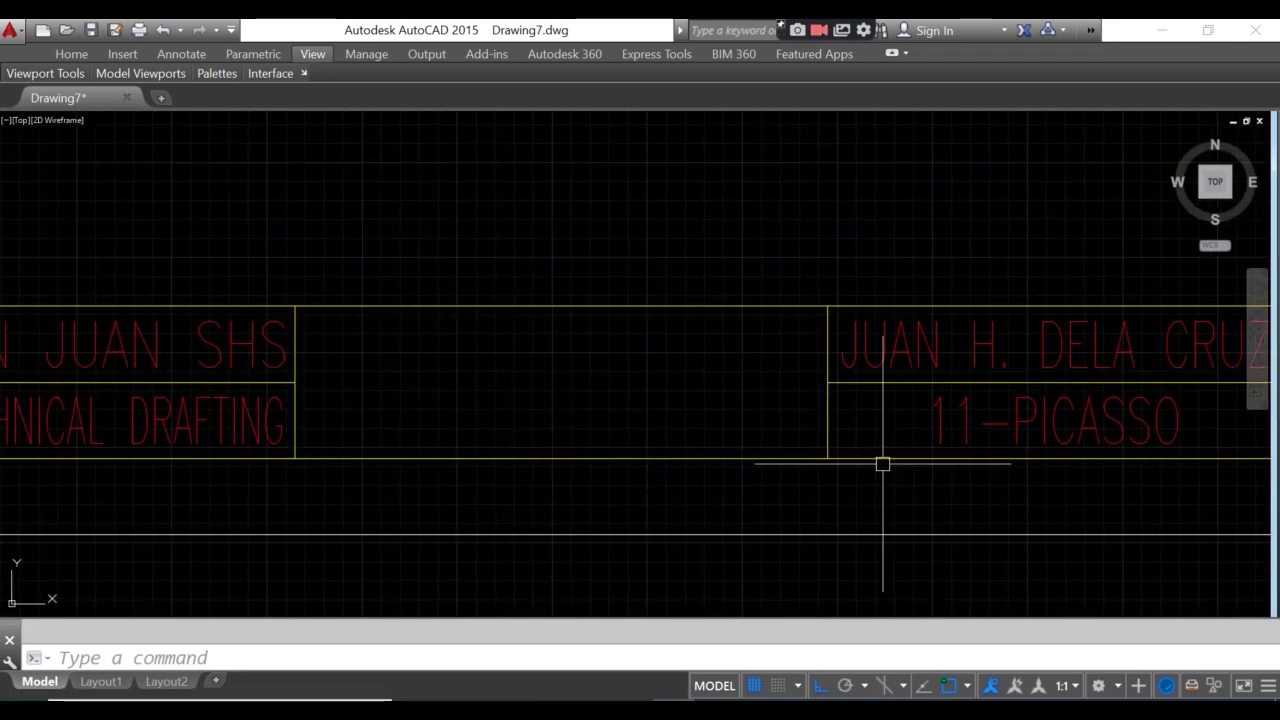
{"action": "middle_click_drag", "start_coordinate": [423, 374], "coordinate": [463, 409]}
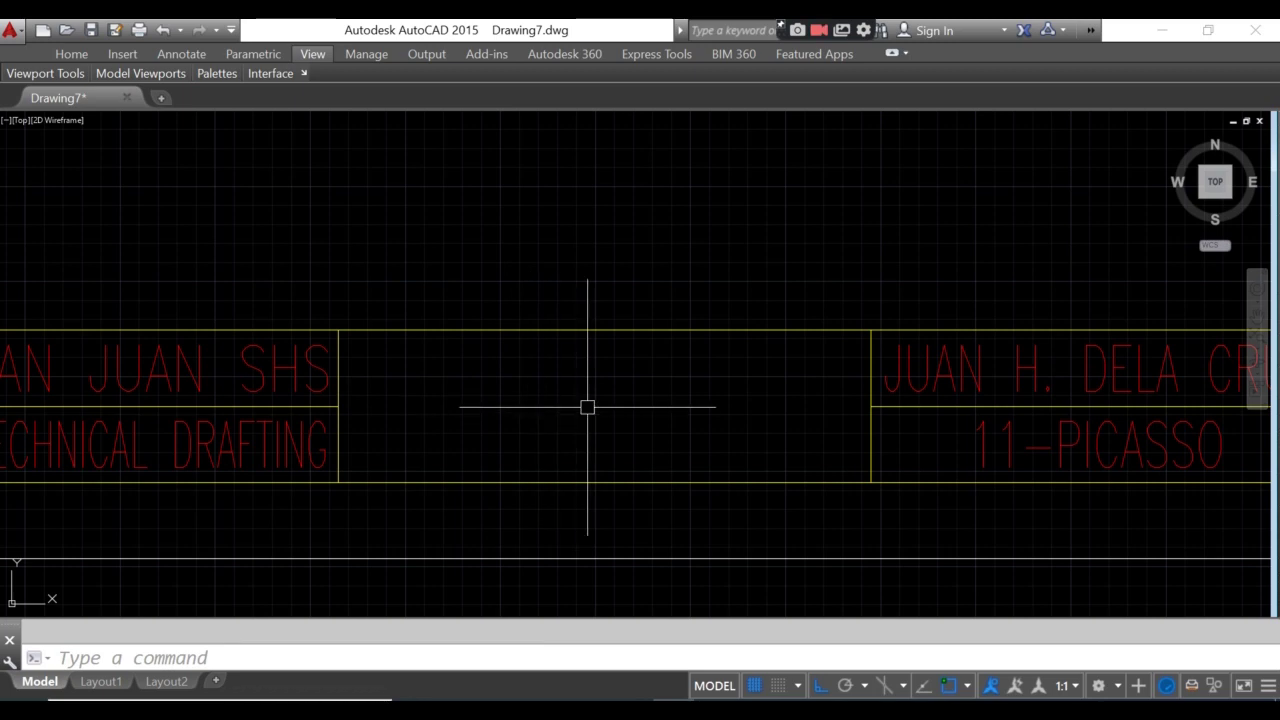
{"action": "scroll", "coordinate": [587, 407], "scroll_direction": "down", "scroll_amount": 2}
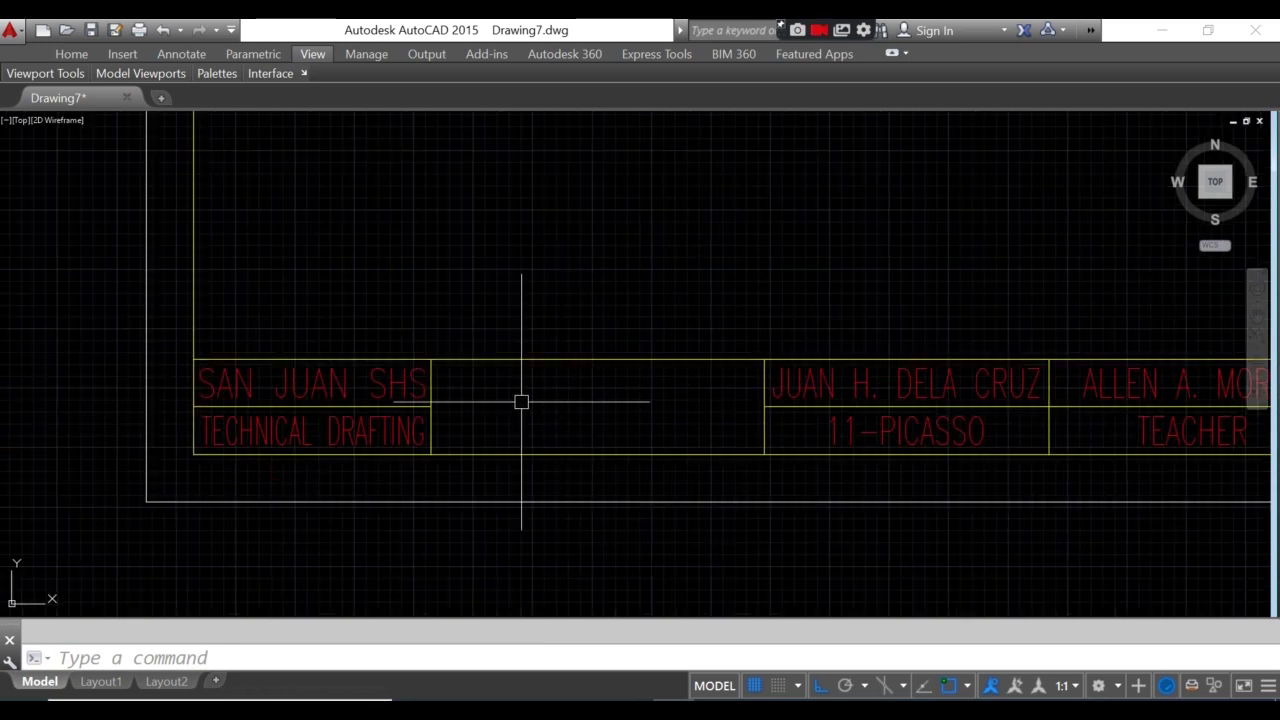
{"action": "scroll", "coordinate": [521, 401], "scroll_direction": "up", "scroll_amount": 4}
{"action": "scroll", "coordinate": [551, 417], "scroll_direction": "down", "scroll_amount": 2}
{"action": "middle_click_drag", "start_coordinate": [446, 400], "coordinate": [389, 366]}
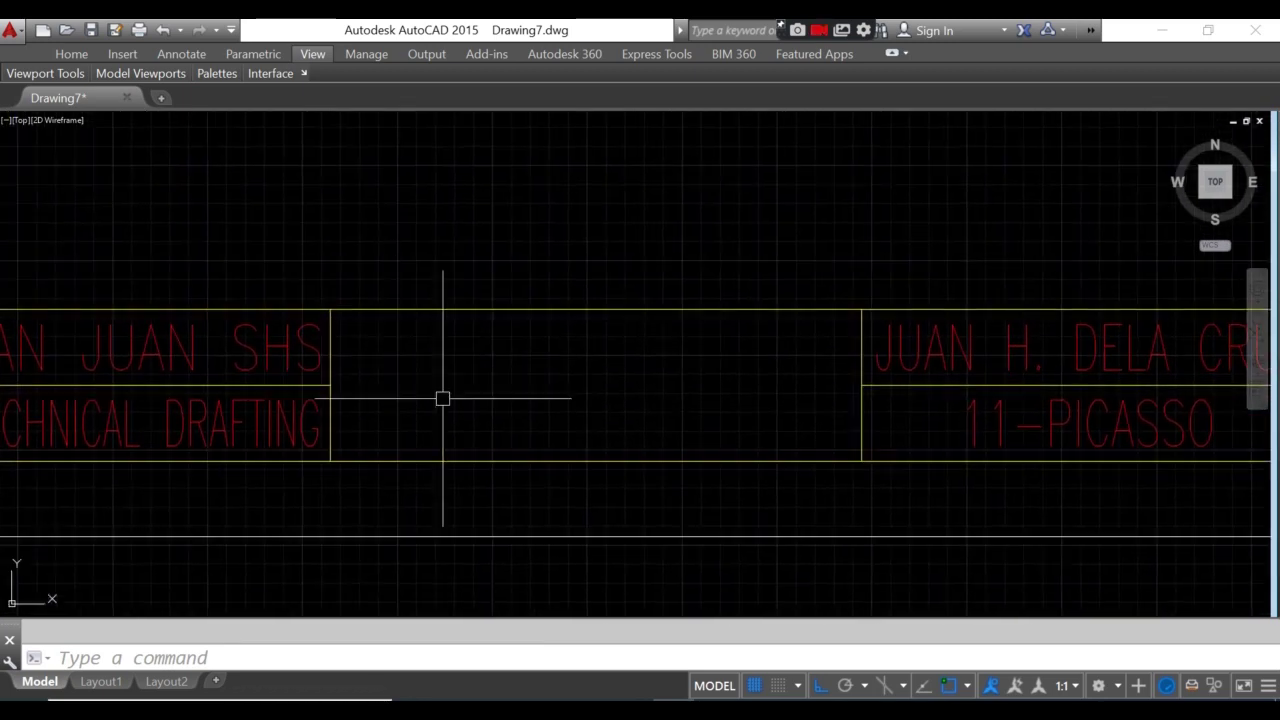
{"action": "scroll", "coordinate": [528, 423], "scroll_direction": "up", "scroll_amount": 2}
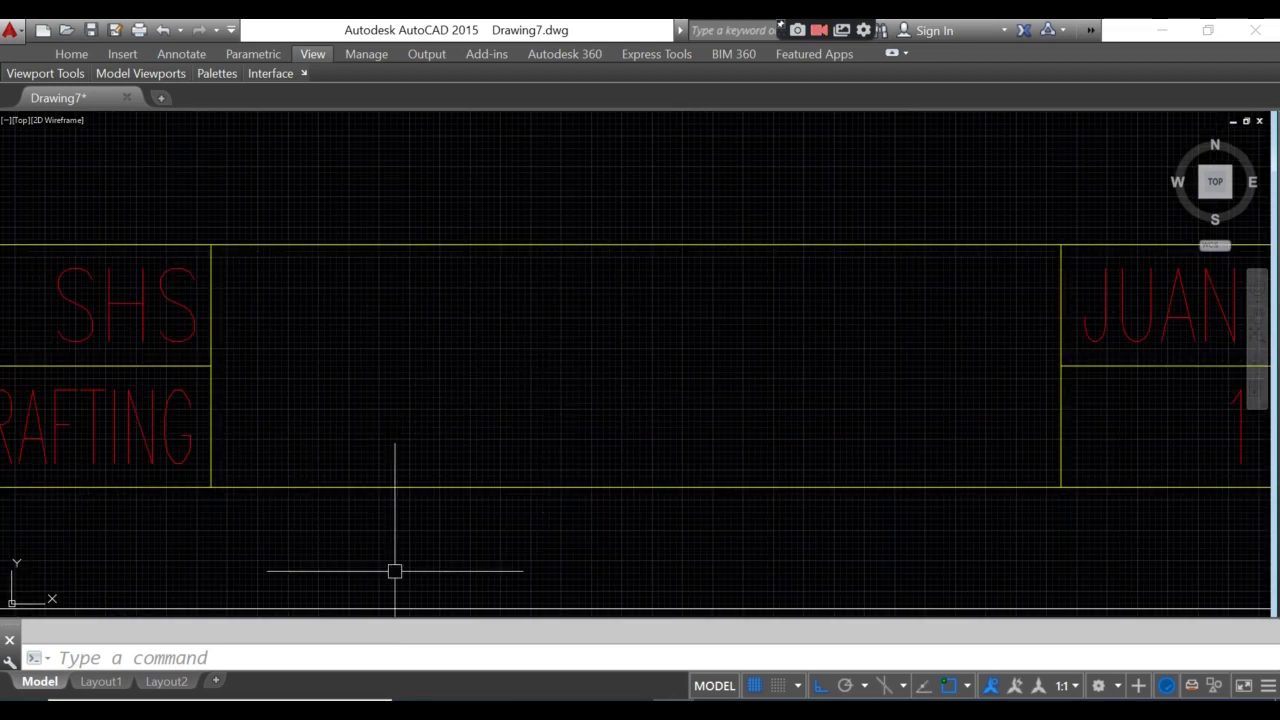
- Create a new text style named SWISS 721BT
{"action": "type", "text": "st"}
{"action": "key", "text": "Return"}
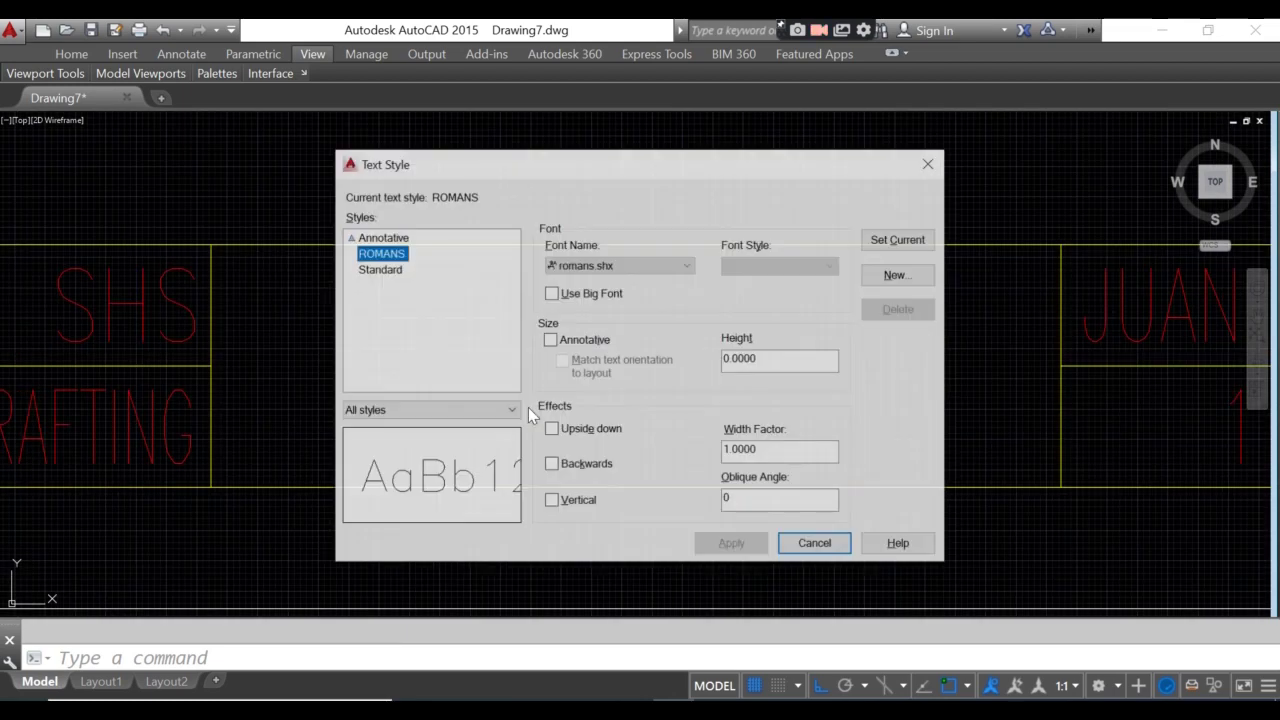
{"action": "left_click", "coordinate": [893, 276]}
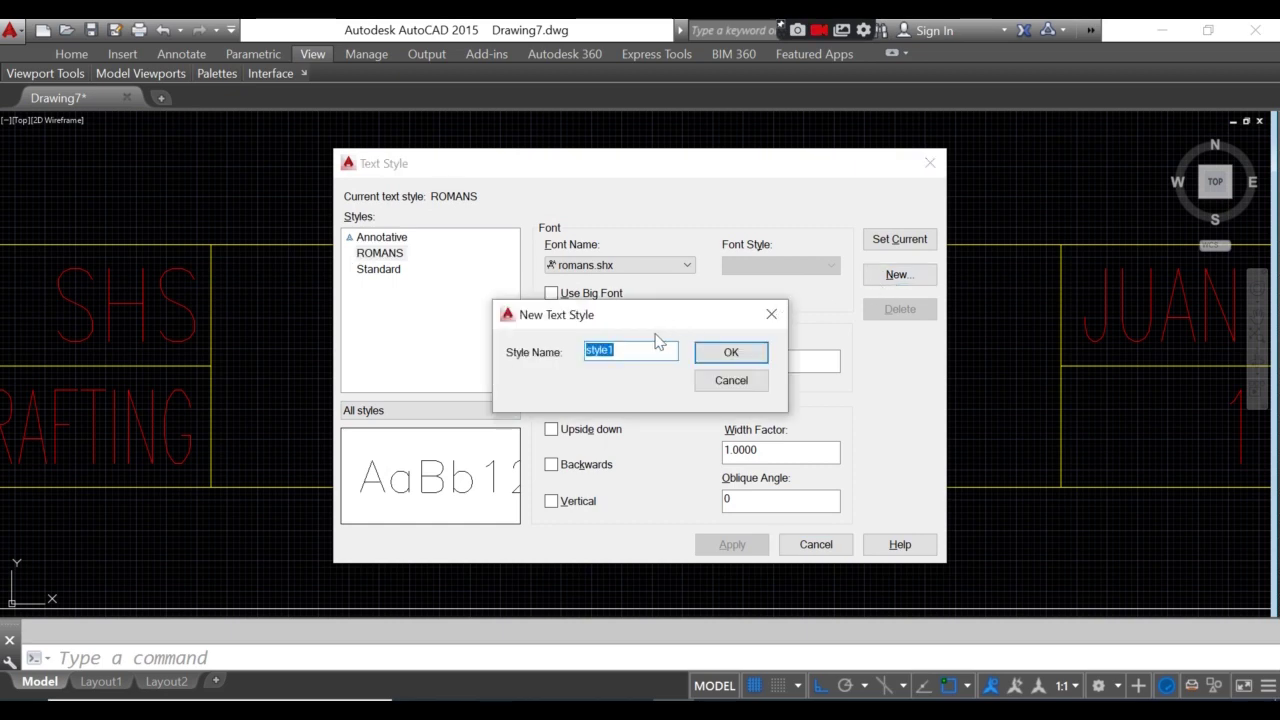
{"action": "type", "text": "SWISS"}
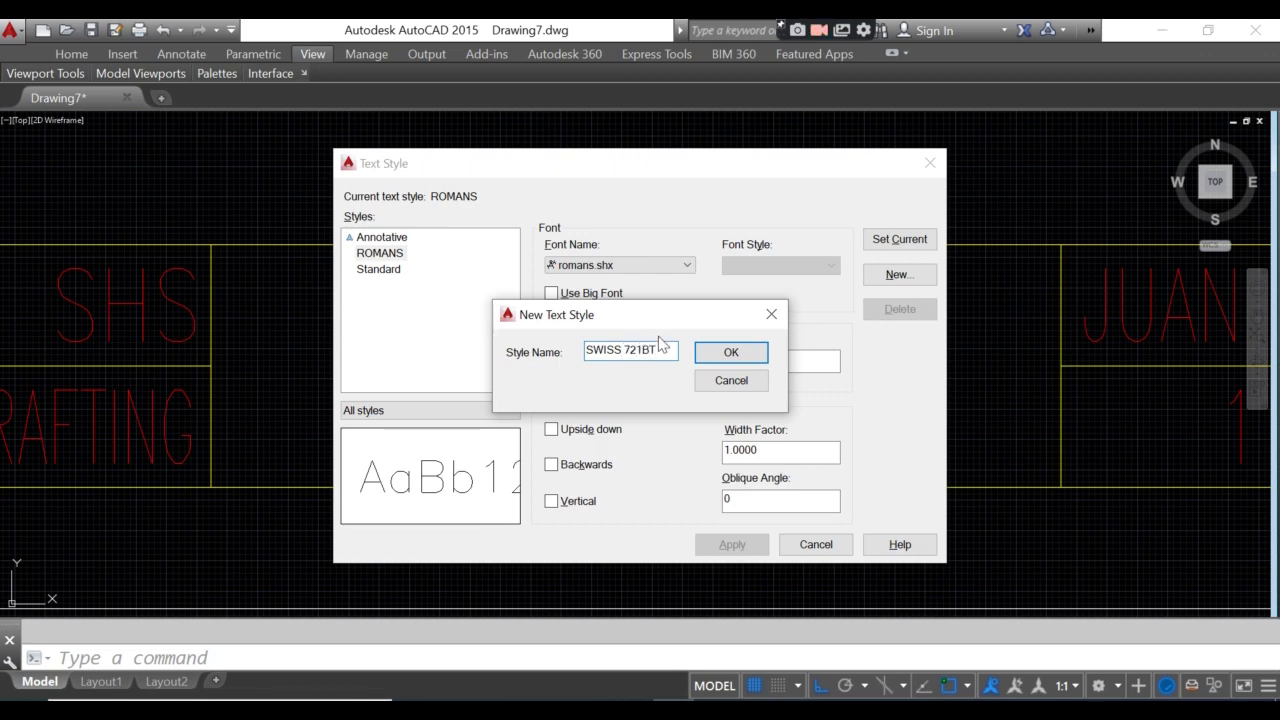
{"action": "type", "text": " 721BT"}
{"action": "left_click", "coordinate": [731, 353]}
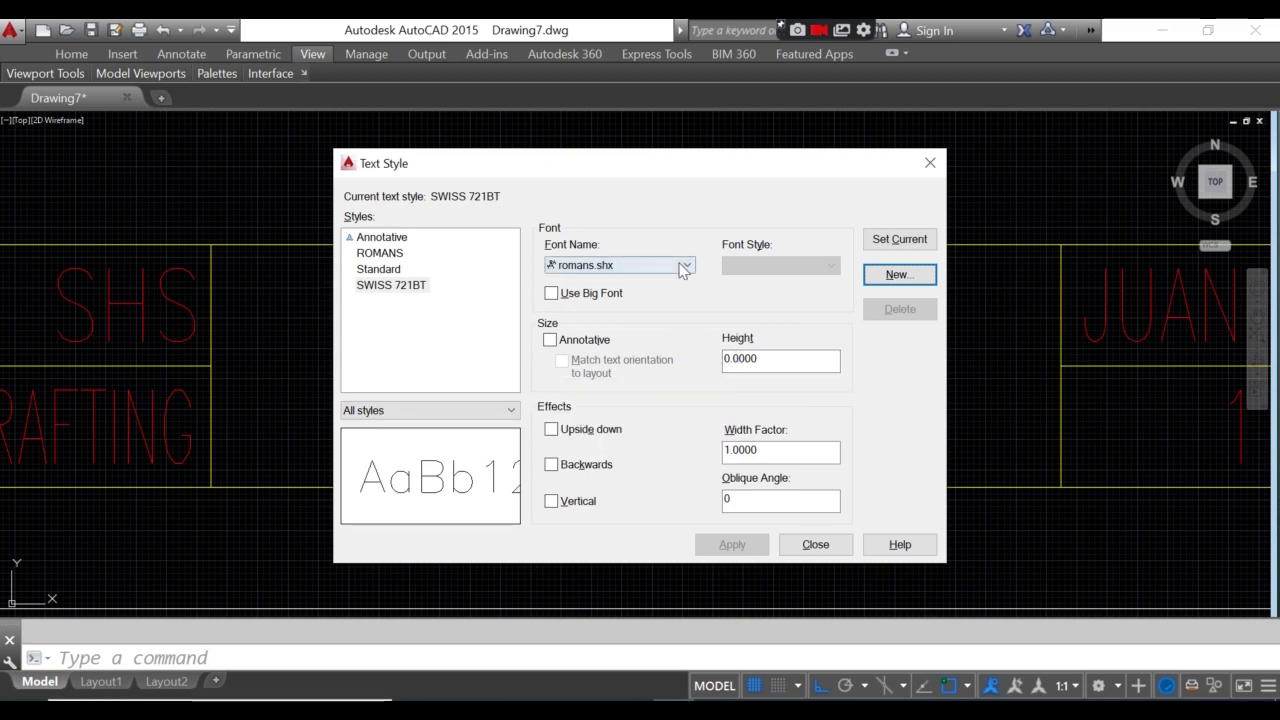
- Give SWISS 721BT the Swis721 BT font, make it current, and save it
{"action": "left_click", "coordinate": [405, 286]}
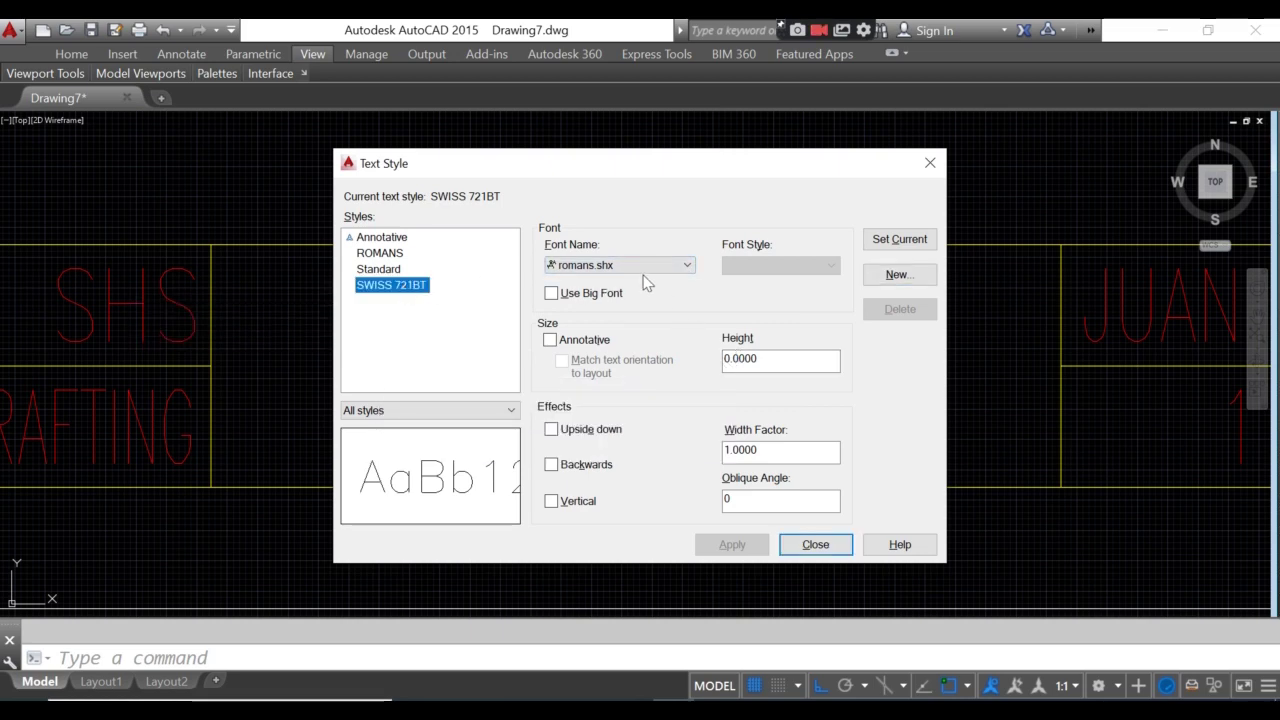
{"action": "left_click", "coordinate": [575, 265]}
{"action": "key", "text": "s"}
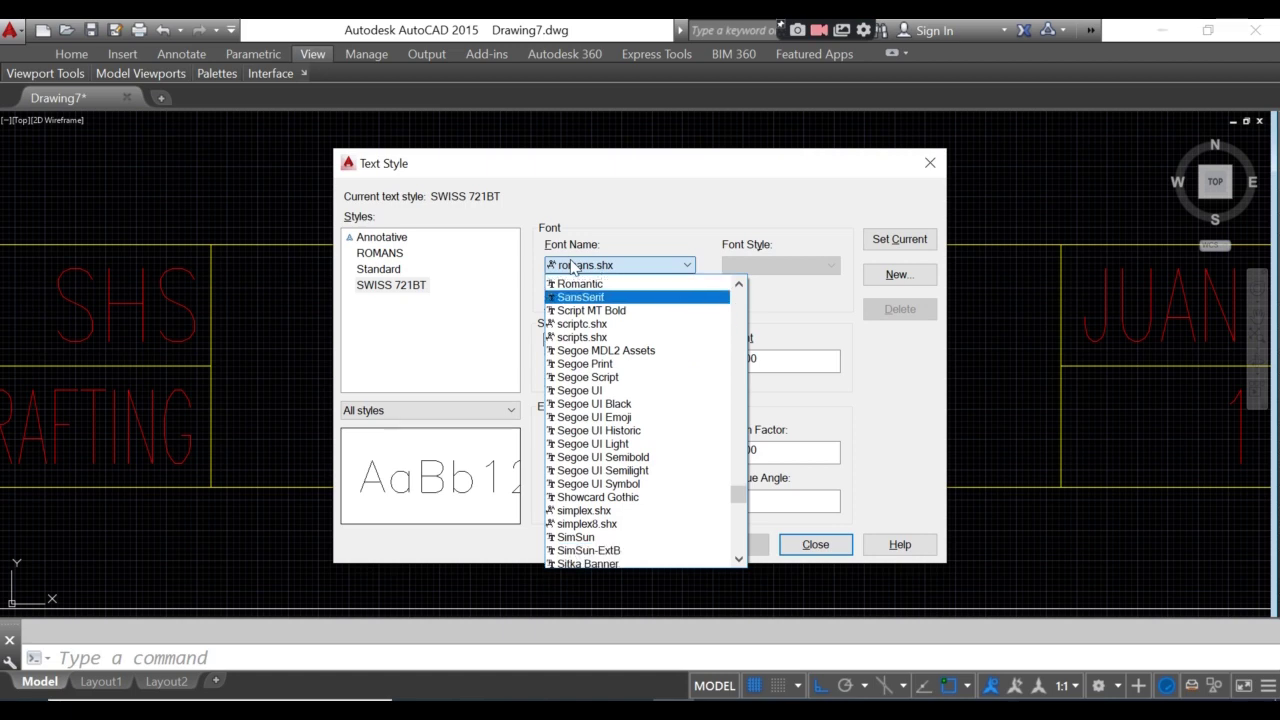
{"action": "key", "text": "w"}
{"action": "key", "text": "Down"}
{"action": "key", "text": "Down"}
{"action": "key", "text": "Down"}
{"action": "key", "text": "Down"}
{"action": "key", "text": "Down"}
{"action": "key", "text": "Down"}
{"action": "key", "text": "Down"}
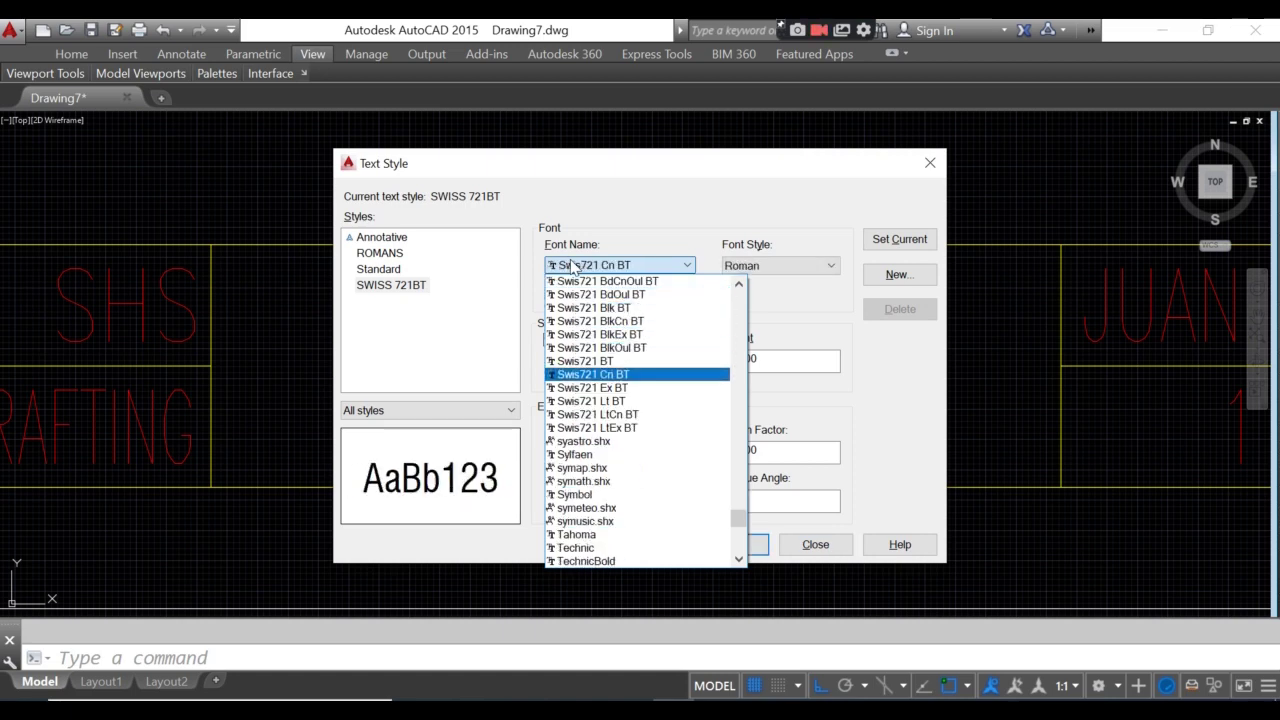
{"action": "key", "text": "Down"}
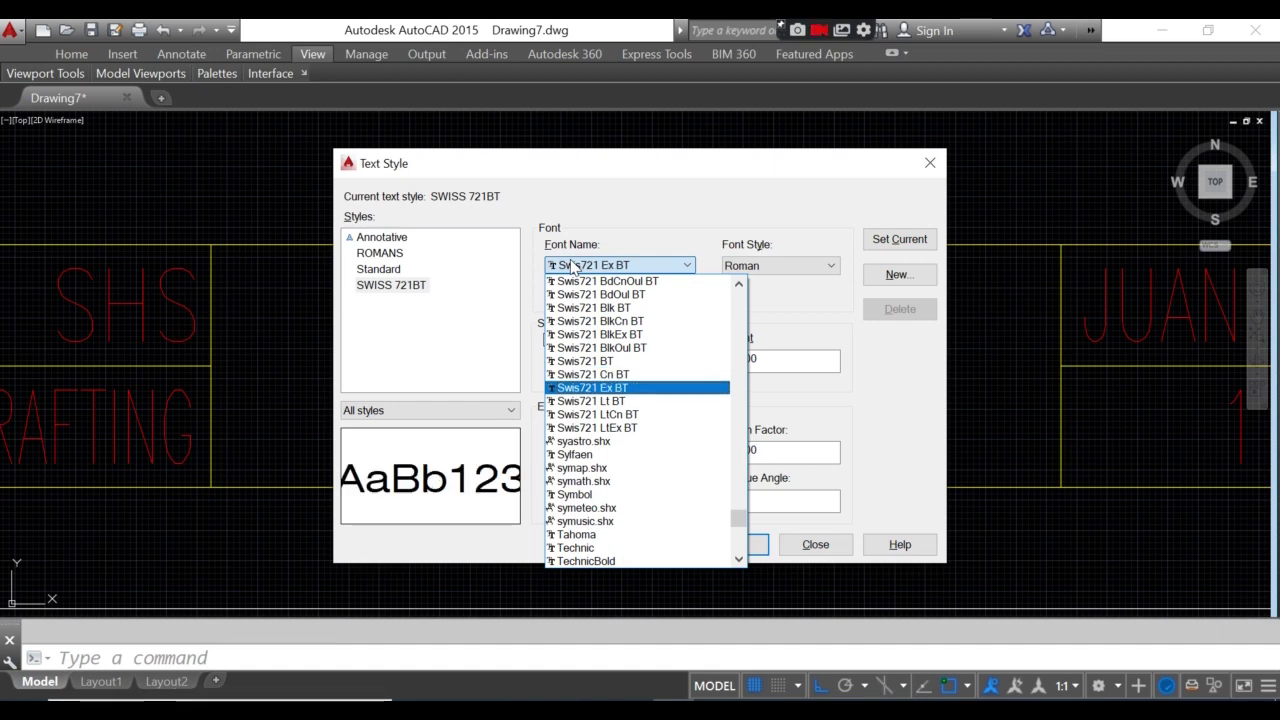
{"action": "key", "text": "Up"}
{"action": "key", "text": "Up"}
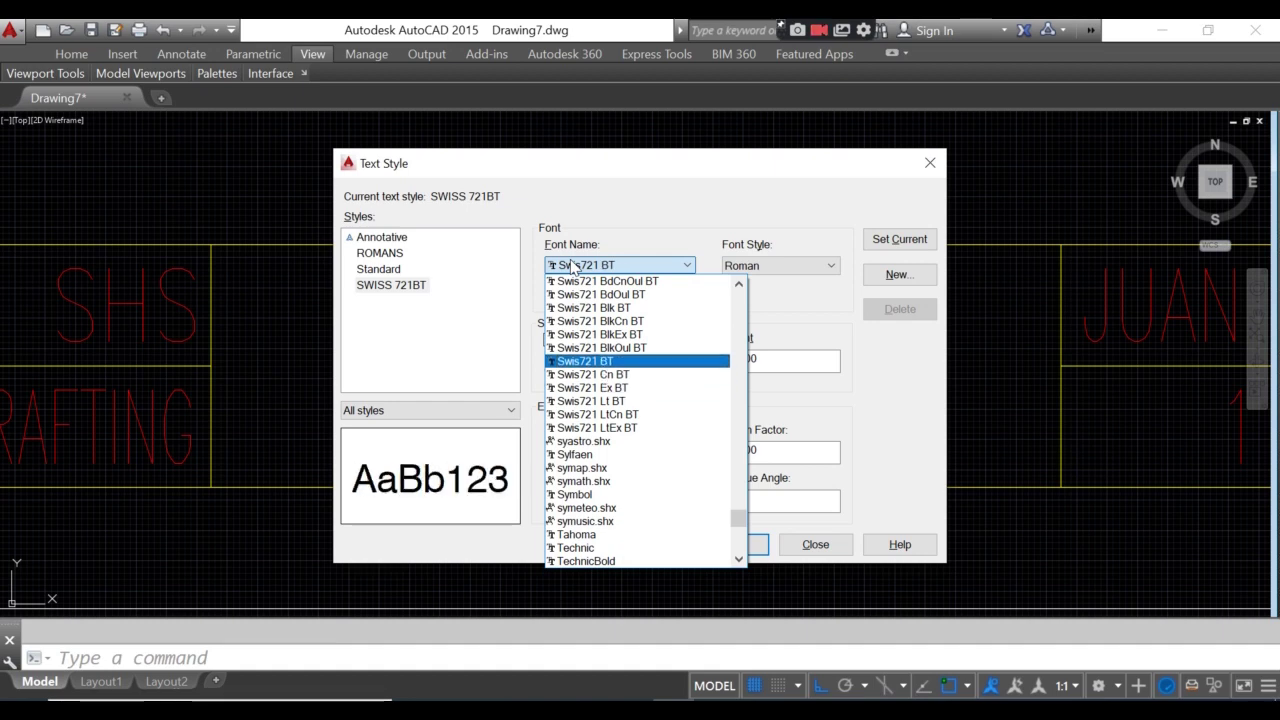
{"action": "left_click", "coordinate": [588, 361]}
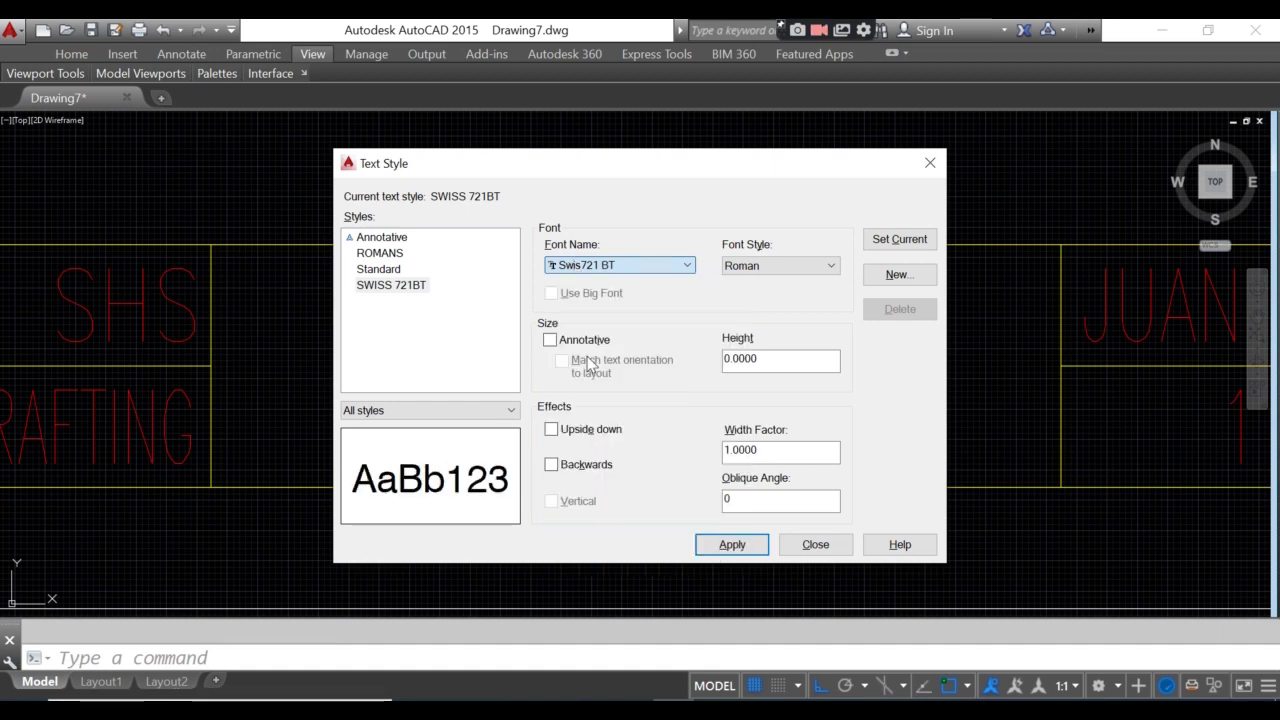
{"action": "left_click", "coordinate": [899, 239]}
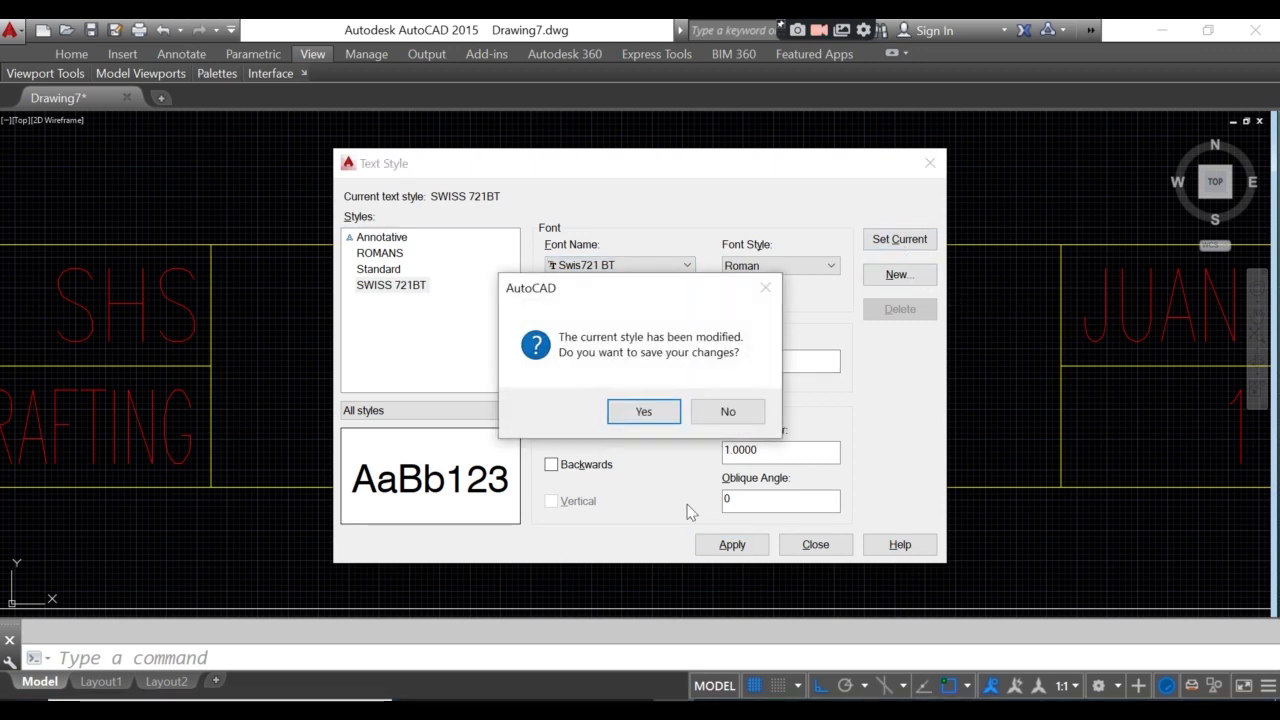
{"action": "left_click", "coordinate": [666, 414]}
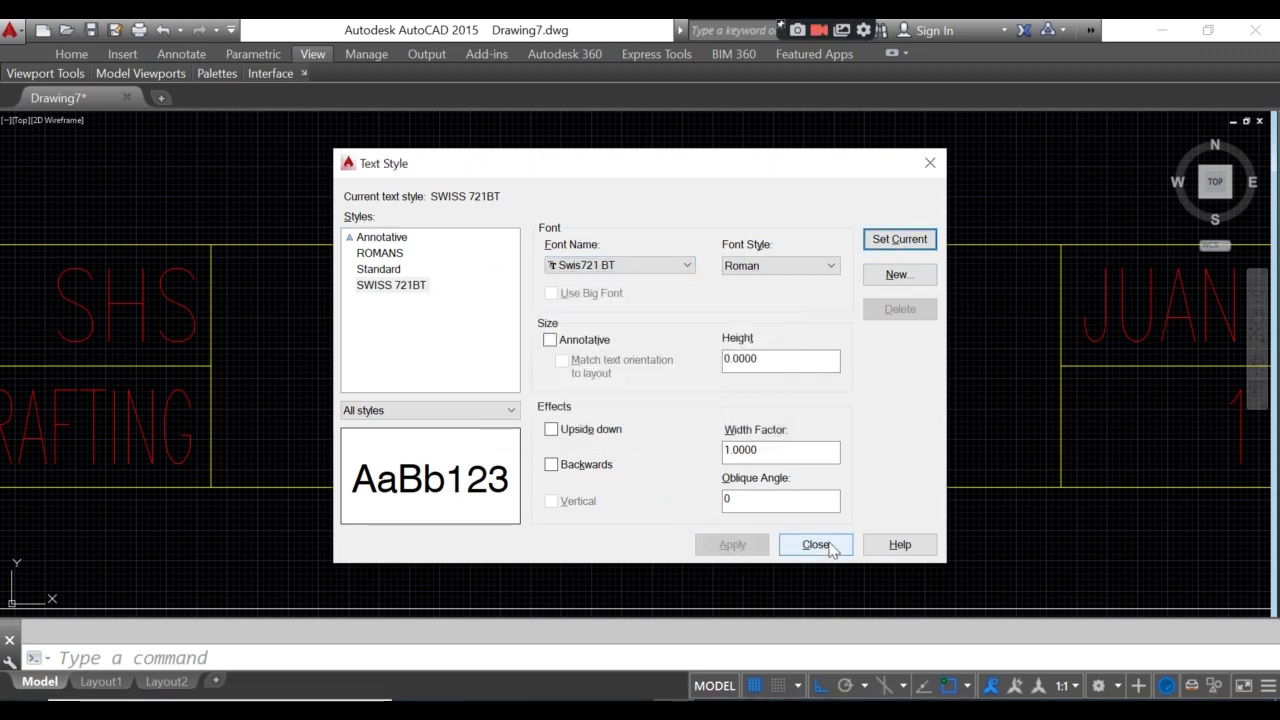
{"action": "left_click", "coordinate": [816, 544]}
{"action": "scroll", "coordinate": [306, 423], "scroll_direction": "down", "scroll_amount": 2}
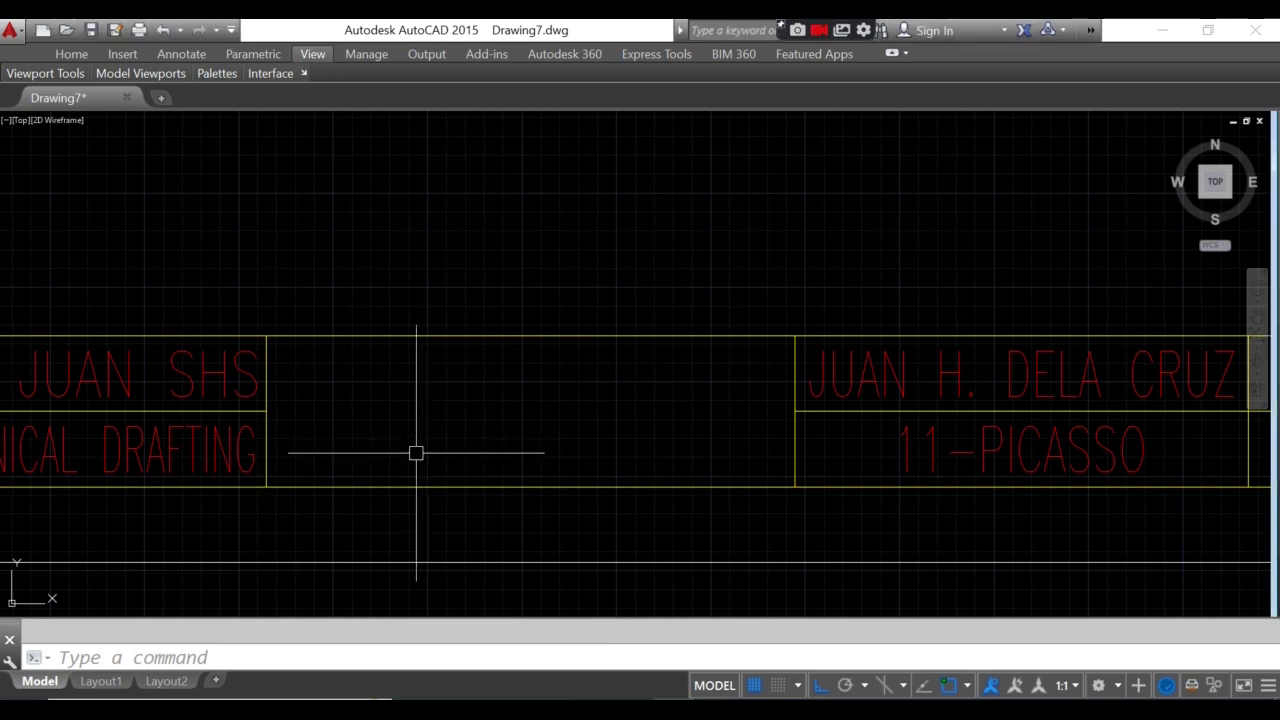
- Start single-line text, justified middle-centre, at the midpoint between the cell's corners
{"action": "type", "text": "text"}
{"action": "key", "text": "Return"}
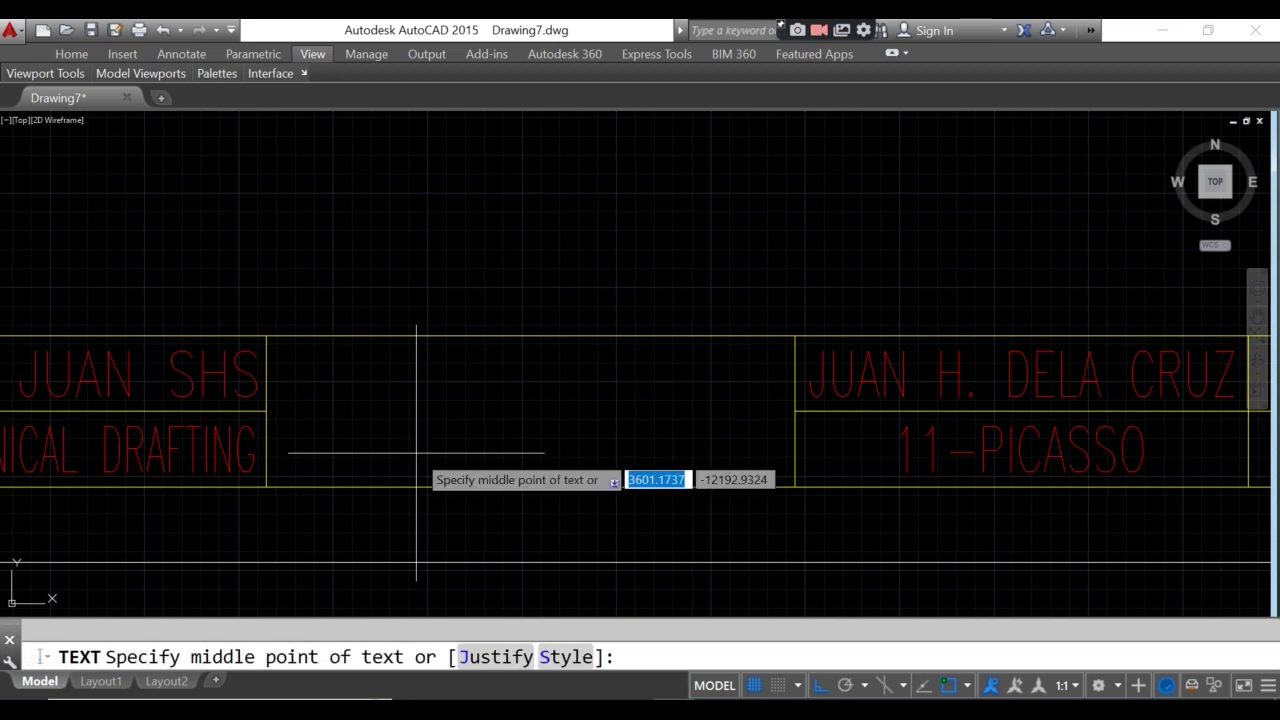
{"action": "type", "text": "j"}
{"action": "key", "text": "Return"}
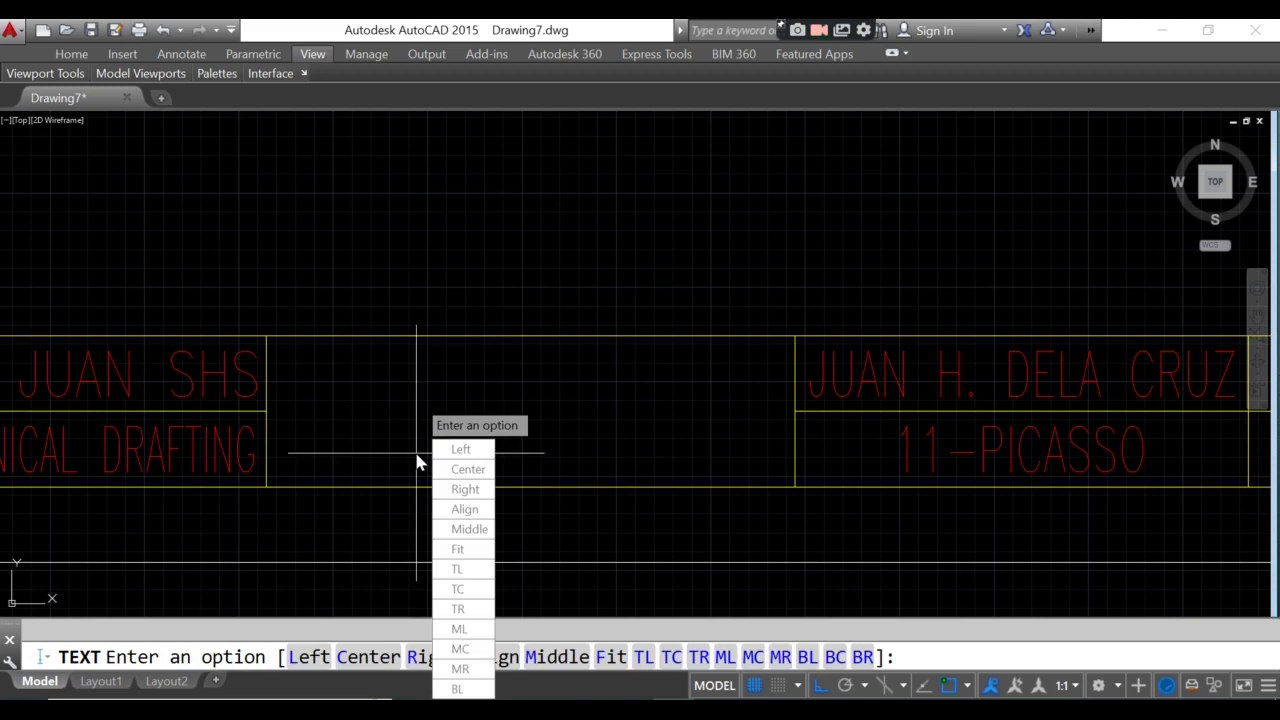
{"action": "type", "text": "MC"}
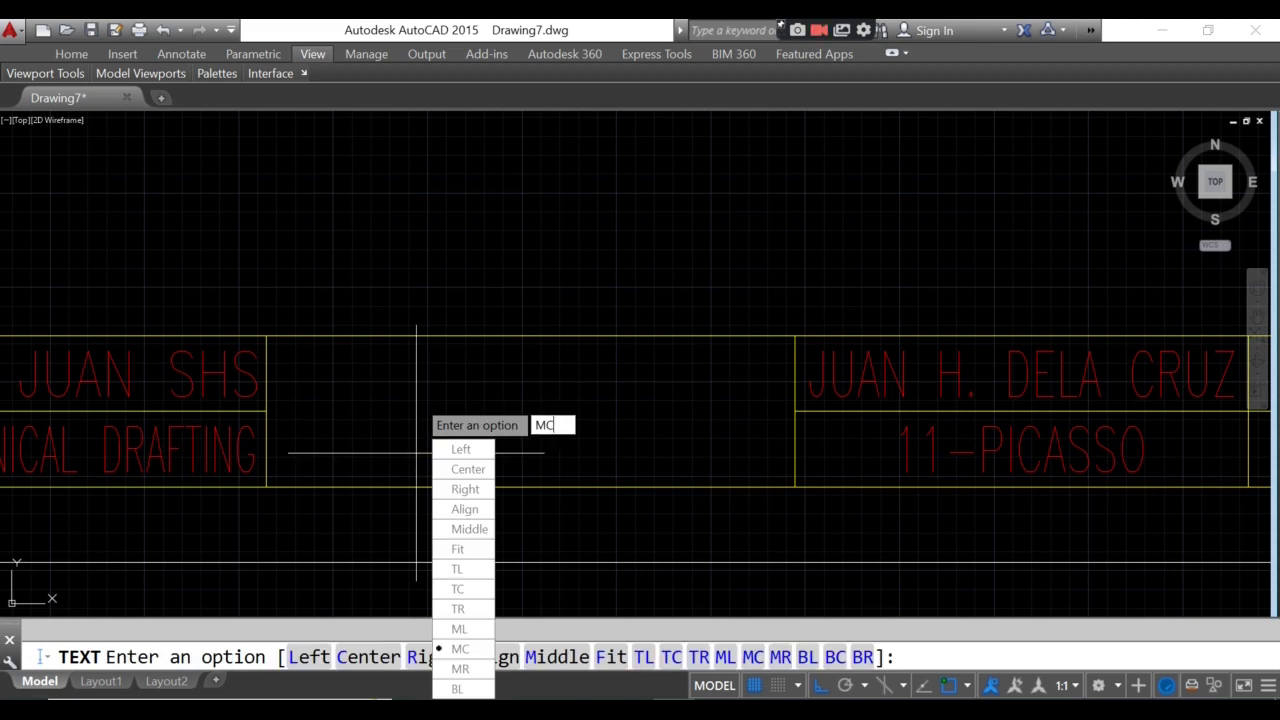
{"action": "key", "text": "Return"}
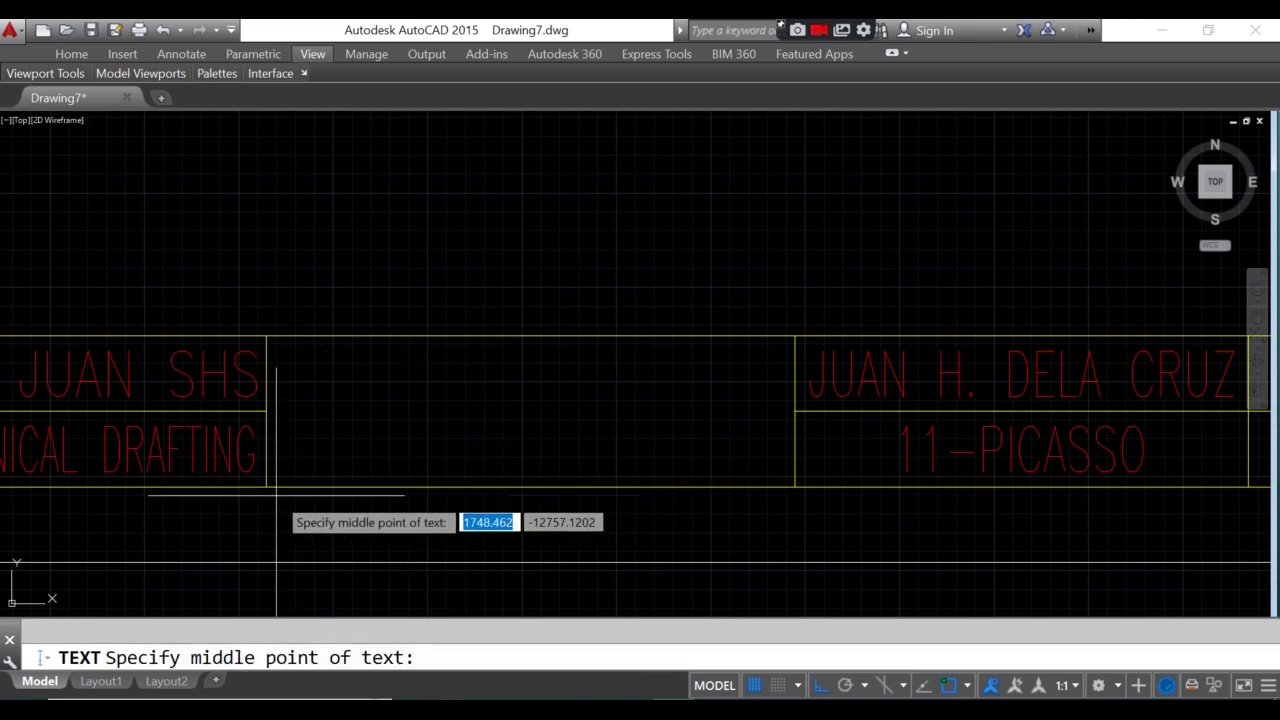
{"action": "type", "text": "MTP"}
{"action": "key", "text": "Return"}
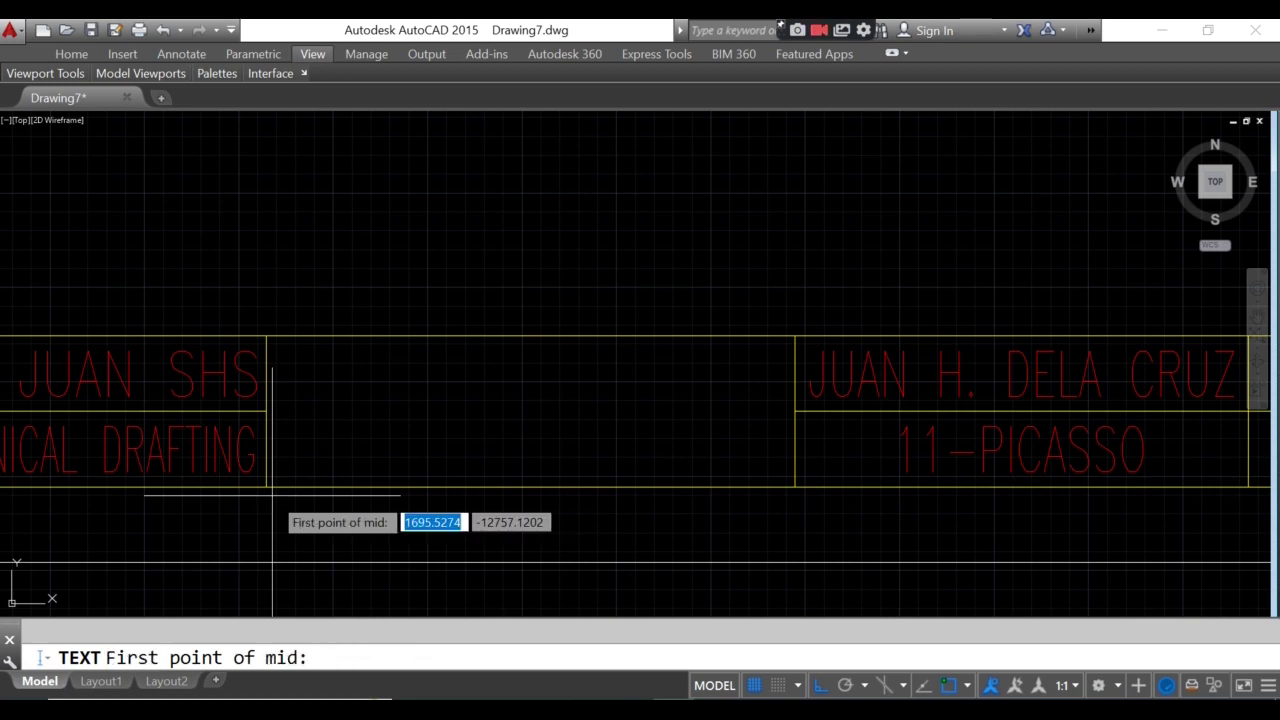
{"action": "left_click", "coordinate": [290, 497]}
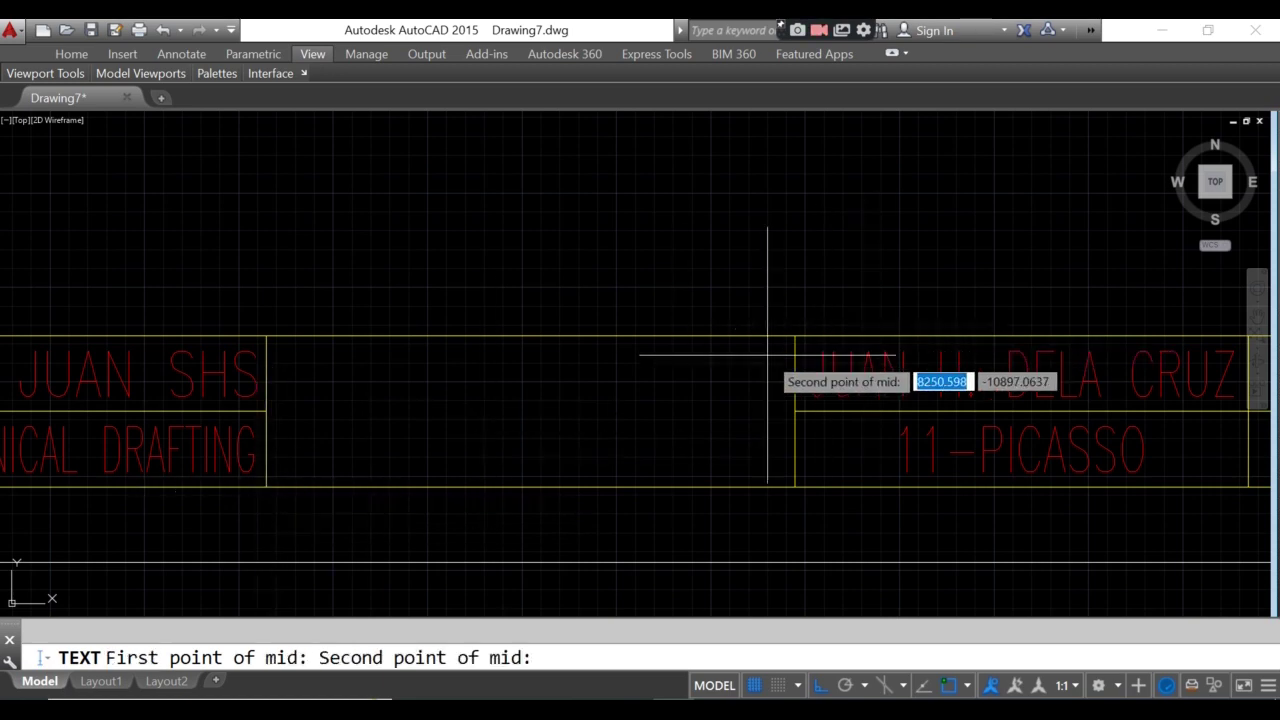
{"action": "left_click", "coordinate": [795, 336]}
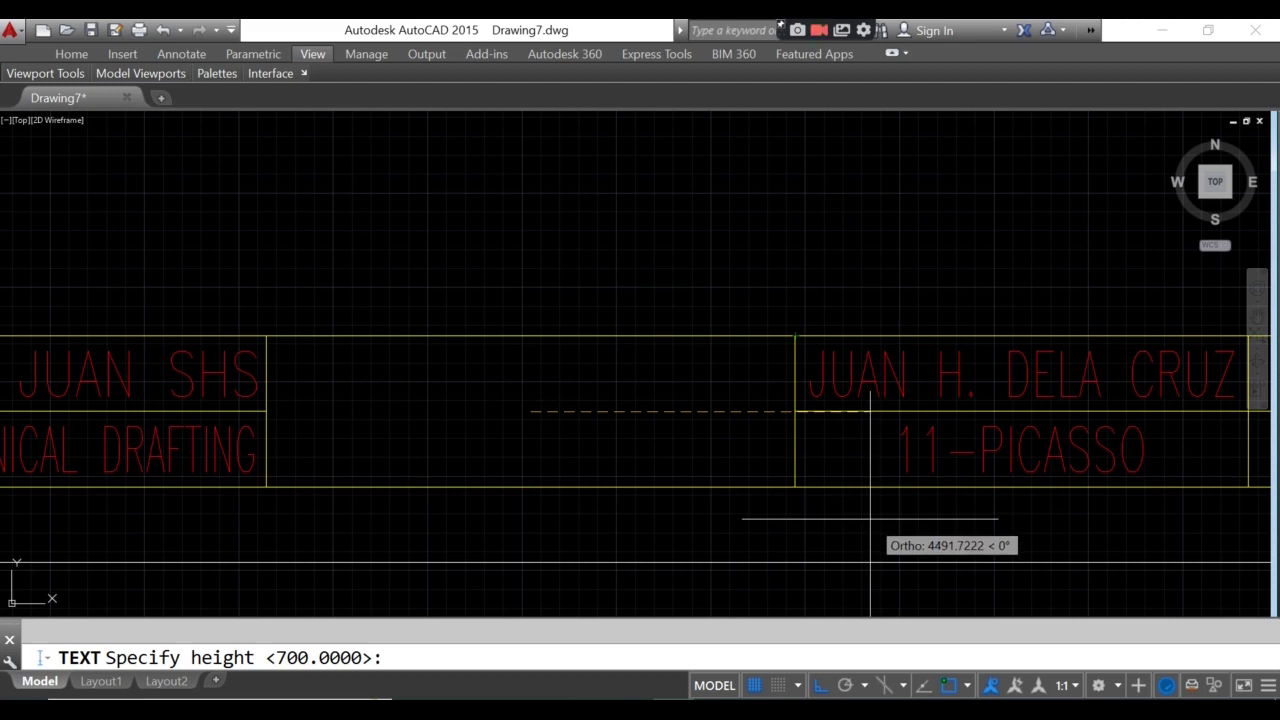
- Give the text height 700 and rotation 0, and enter TITLE BLOCK
{"action": "type", "text": "700"}
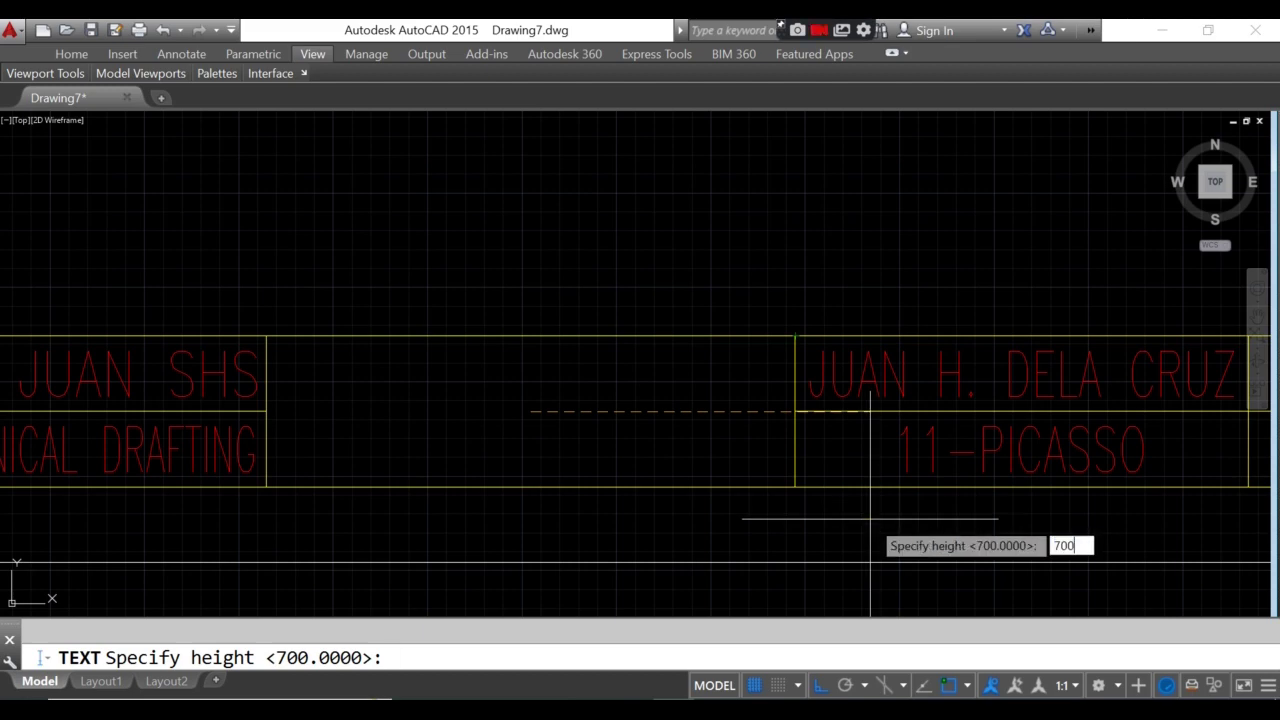
{"action": "key", "text": "Return"}
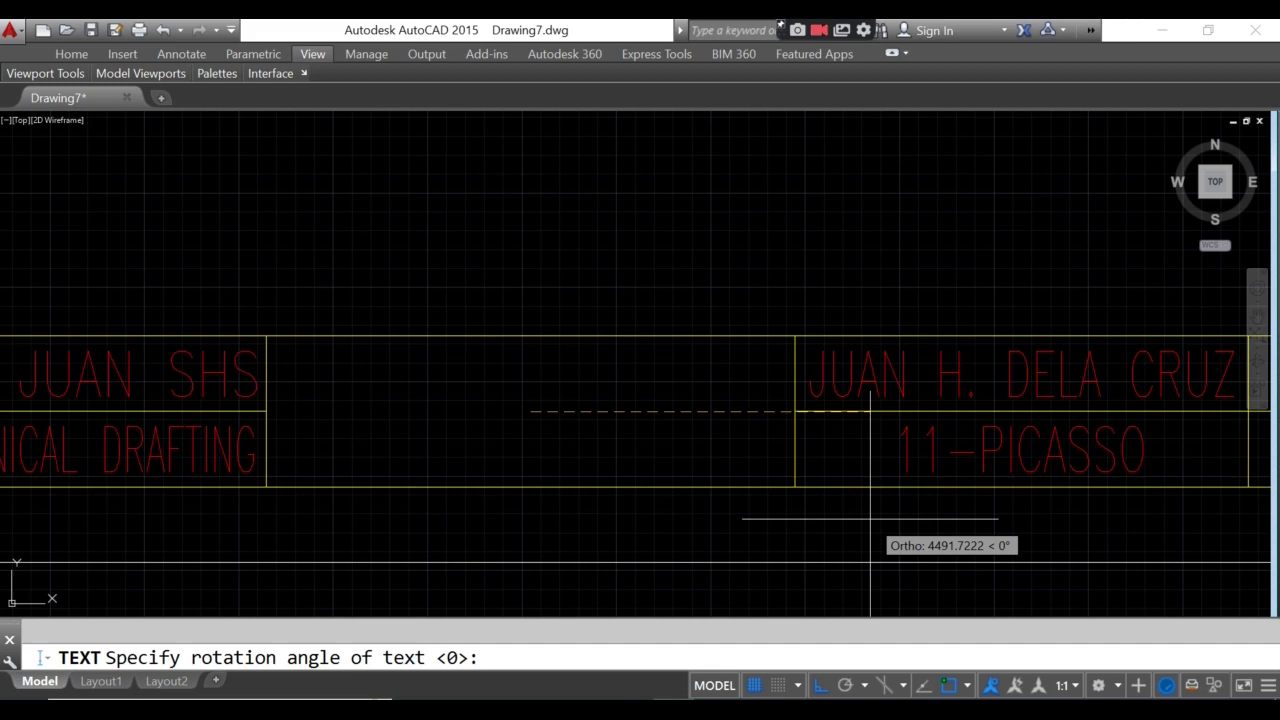
{"action": "key", "text": "Return"}
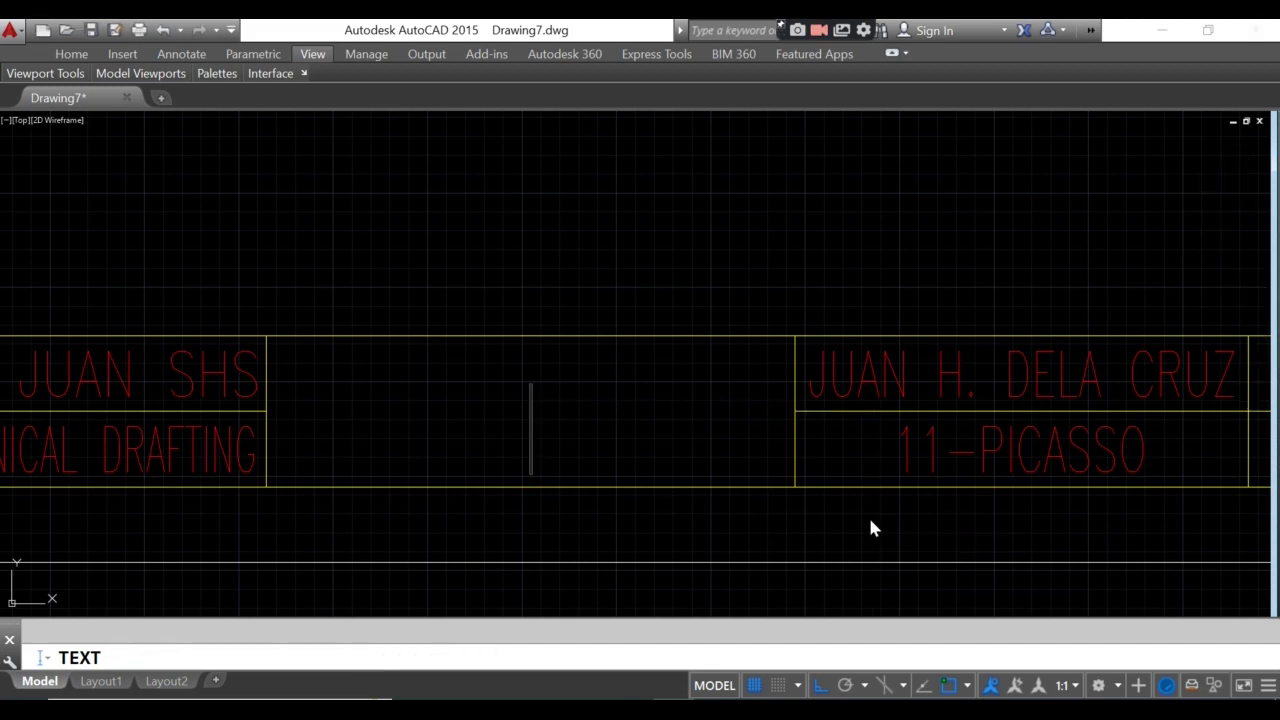
{"action": "type", "text": "TI"}
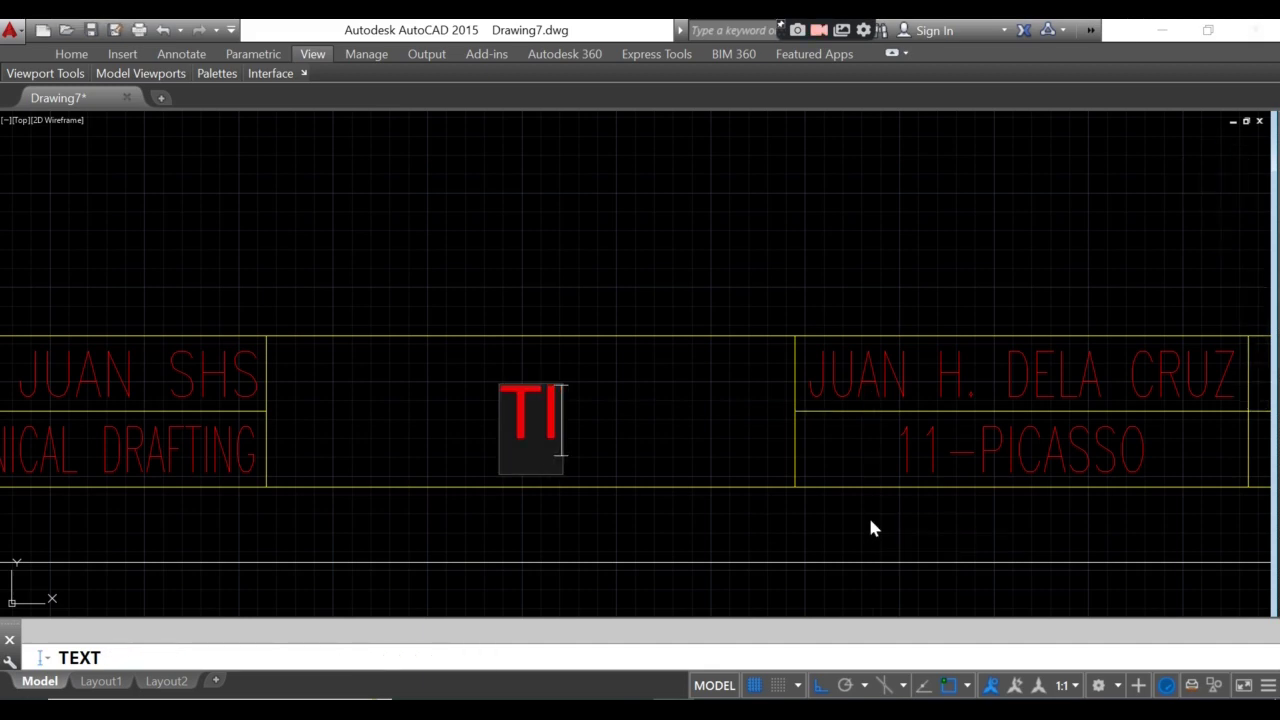
{"action": "type", "text": "TLE O"}
{"action": "key", "text": "BackSpace"}
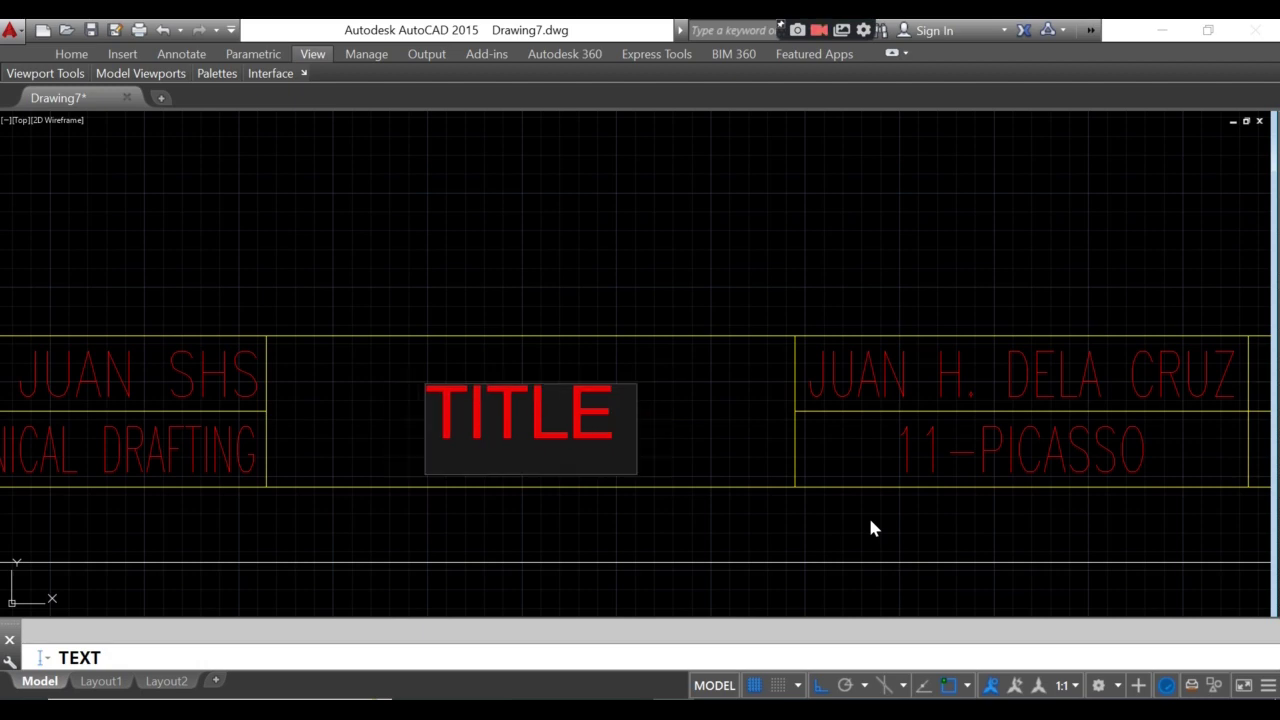
{"action": "type", "text": "BLOCK"}
{"action": "key", "text": "Return"}
{"action": "key", "text": "Return"}
- Recentre the whole sheet in the view and bring up the Plot dialog
{"action": "scroll", "coordinate": [837, 371], "scroll_direction": "down", "scroll_amount": 8}
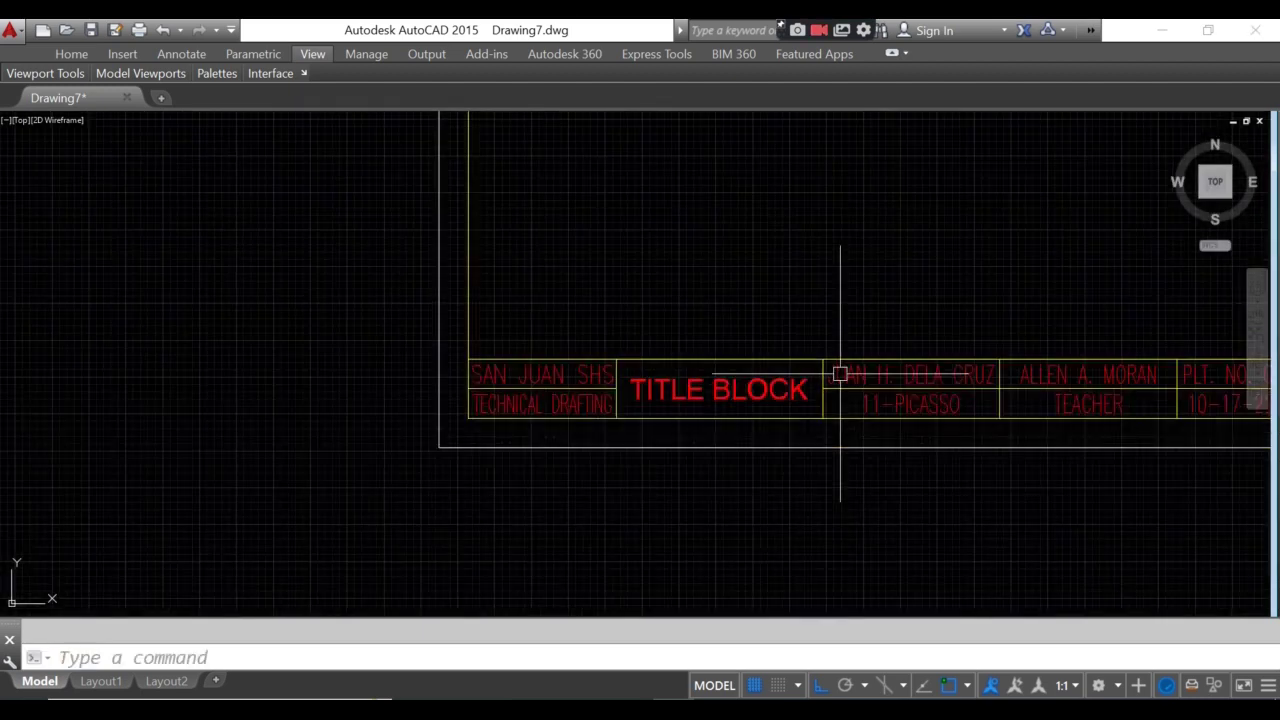
{"action": "middle_click_drag", "start_coordinate": [873, 359], "coordinate": [624, 369]}
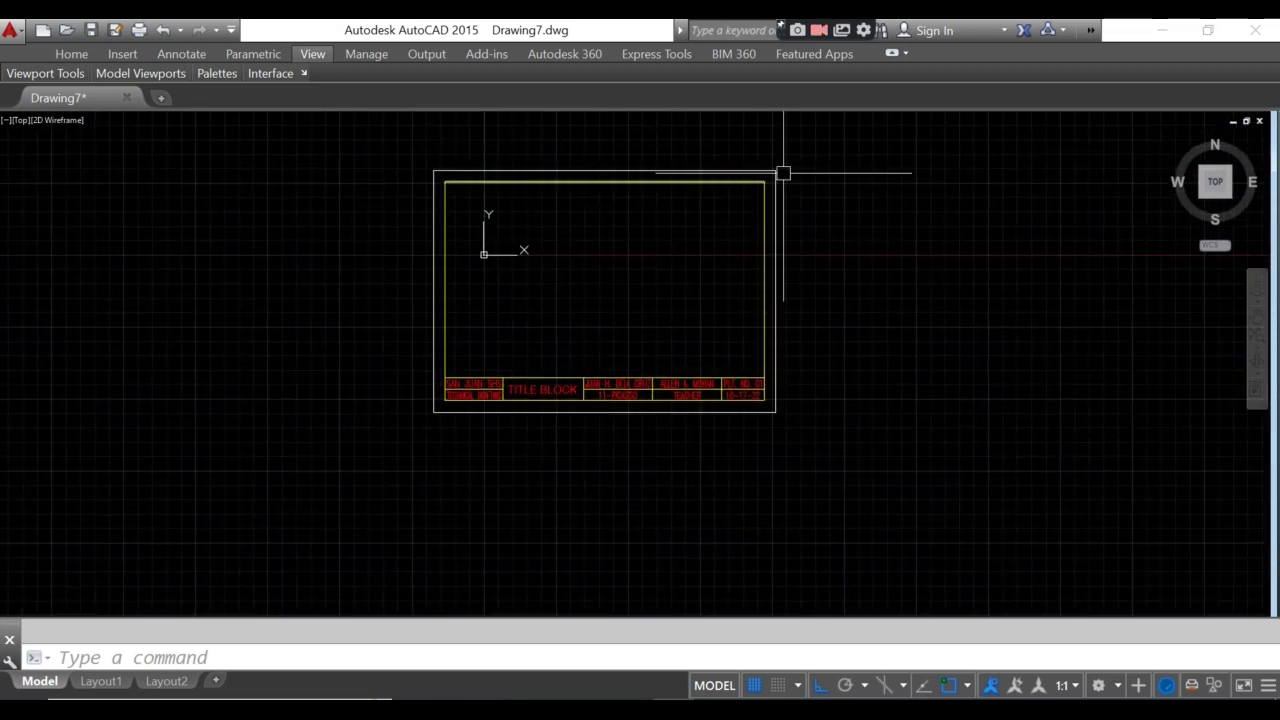
{"action": "scroll", "coordinate": [718, 240], "scroll_direction": "up", "scroll_amount": 2}
{"action": "mouse_move", "coordinate": [703, 240]}
{"action": "middle_mouse_down"}
{"action": "mouse_move", "coordinate": [691, 309]}
{"action": "mouse_move", "coordinate": [629, 371]}
{"action": "middle_mouse_up"}
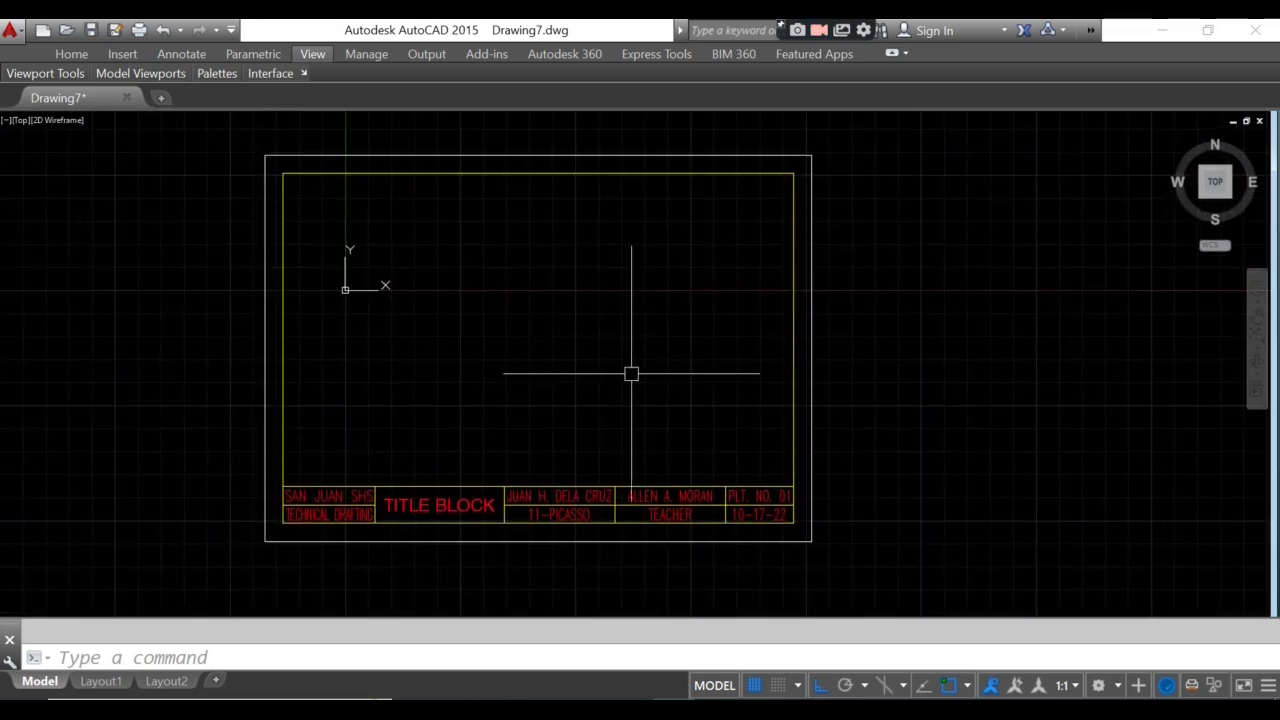
{"action": "scroll", "coordinate": [614, 403], "scroll_direction": "up", "scroll_amount": 2}
{"action": "scroll", "coordinate": [614, 403], "scroll_direction": "down", "scroll_amount": 2}
{"action": "scroll", "coordinate": [583, 291], "scroll_direction": "up", "scroll_amount": 2}
{"action": "scroll", "coordinate": [514, 251], "scroll_direction": "down", "scroll_amount": 6}
{"action": "scroll", "coordinate": [506, 254], "scroll_direction": "up", "scroll_amount": 4}
{"action": "middle_click_drag", "start_coordinate": [500, 254], "coordinate": [481, 322]}
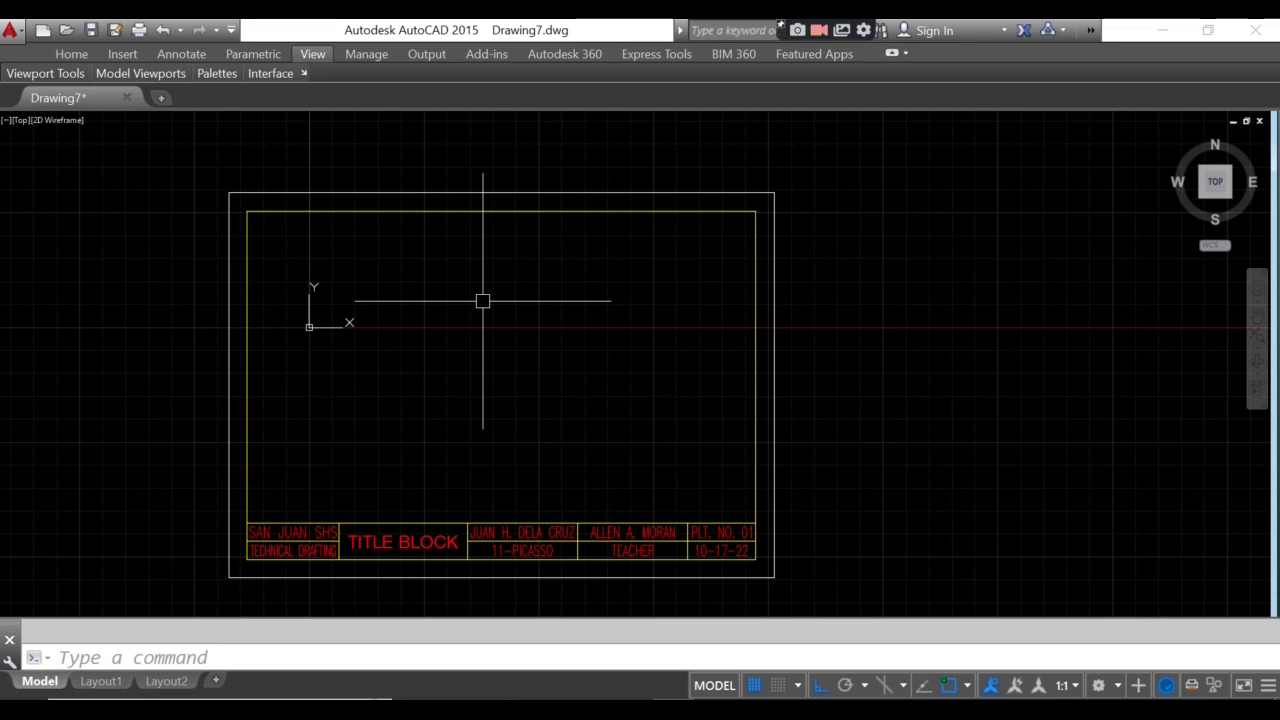
{"action": "key", "text": "ctrl+p"}
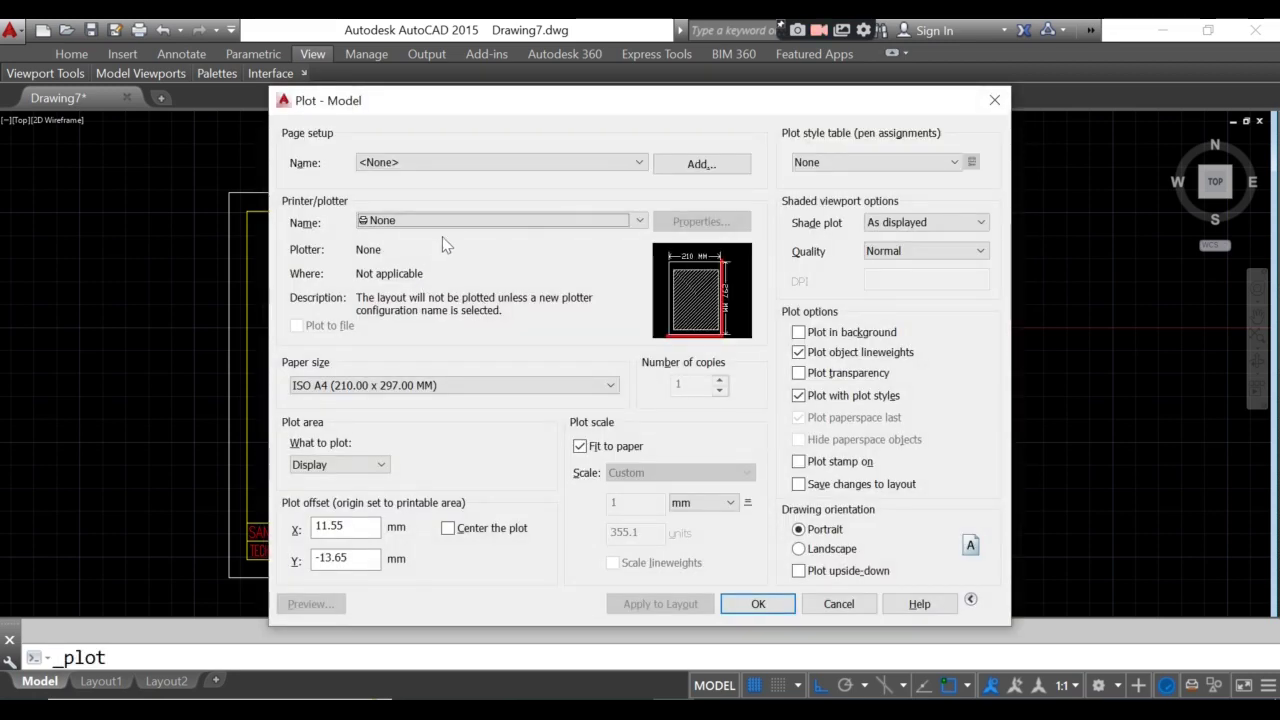
- Select the EPSON L360 Series printer and plot a window between the sheet's corners
{"action": "left_click", "coordinate": [452, 224]}
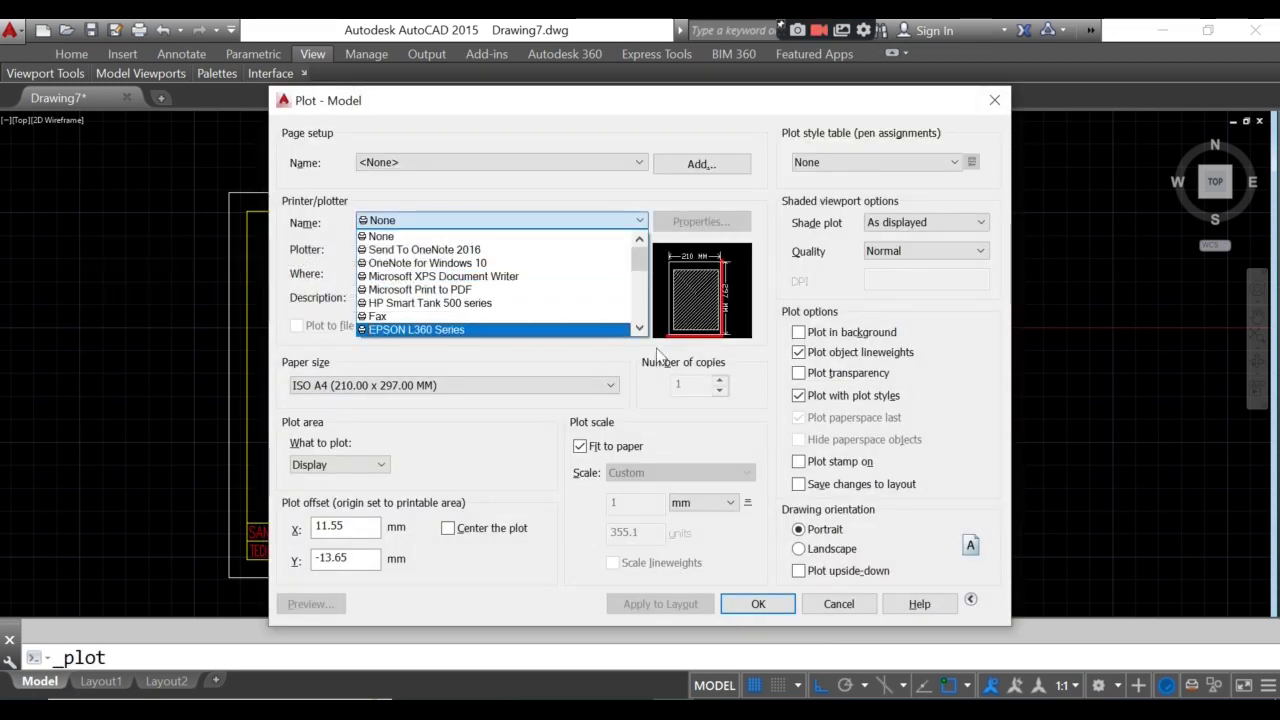
{"action": "left_click", "coordinate": [399, 331]}
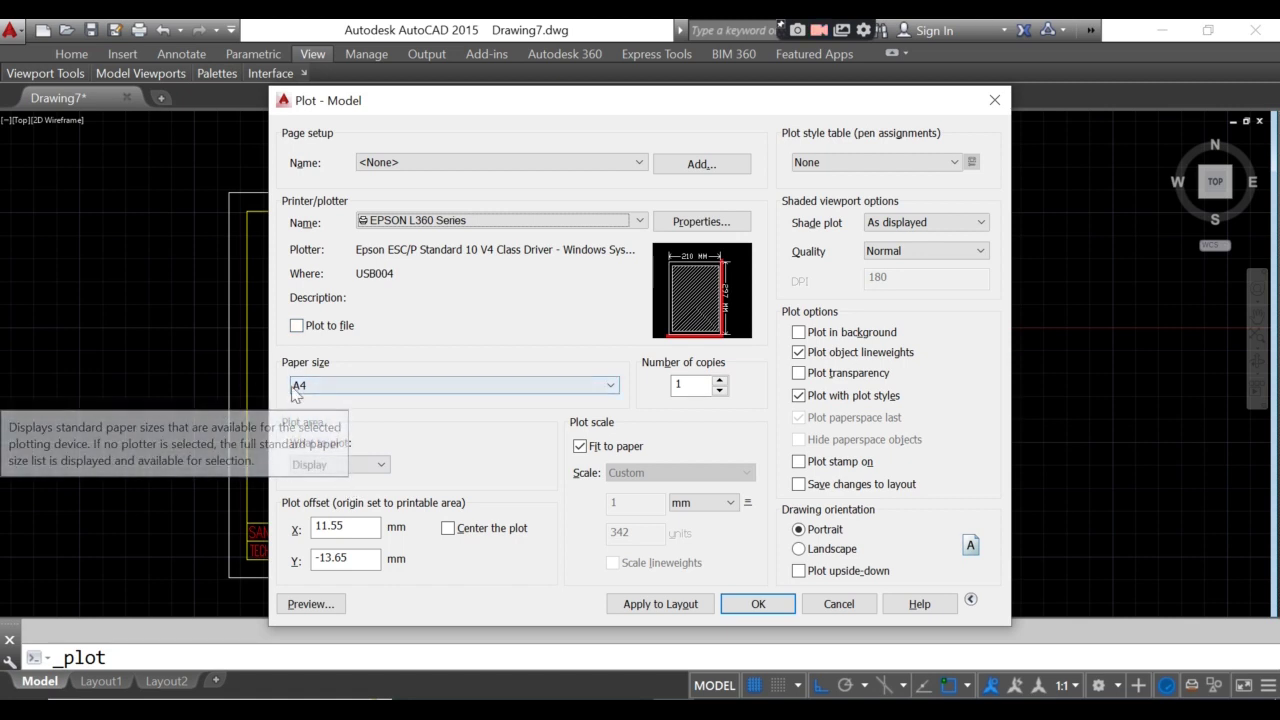
{"action": "left_click", "coordinate": [317, 466]}
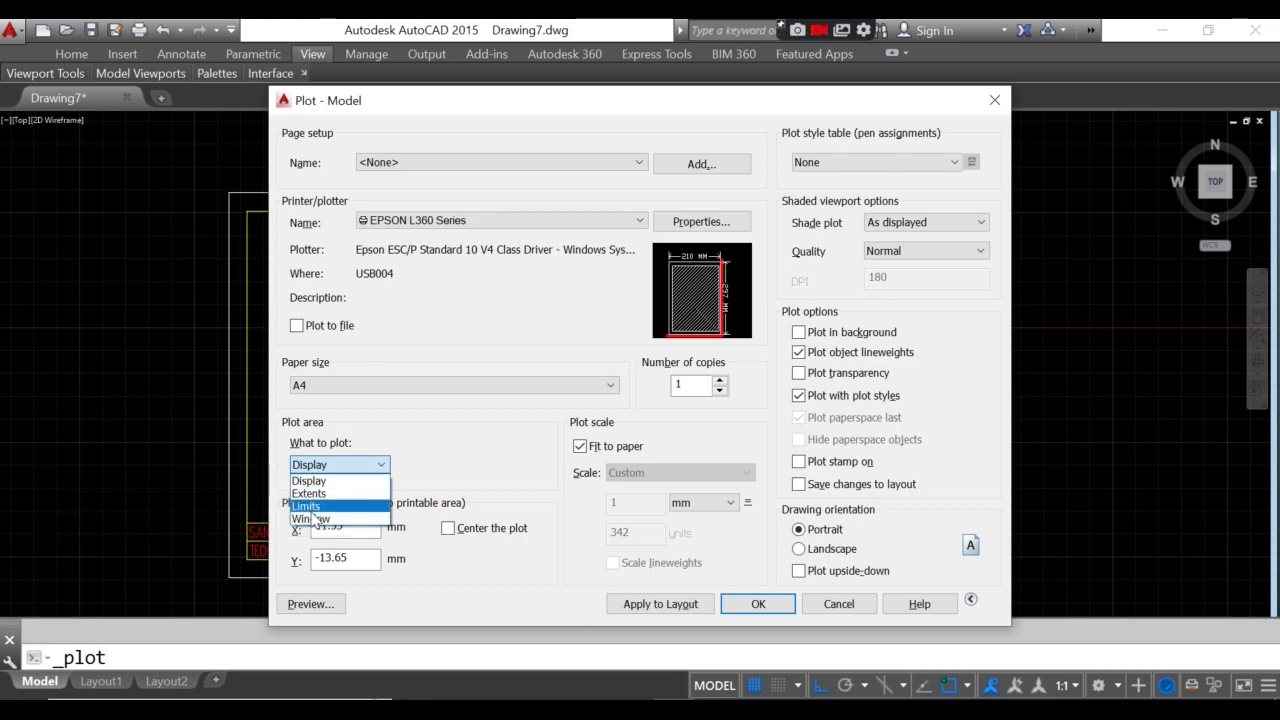
{"action": "left_click", "coordinate": [313, 519]}
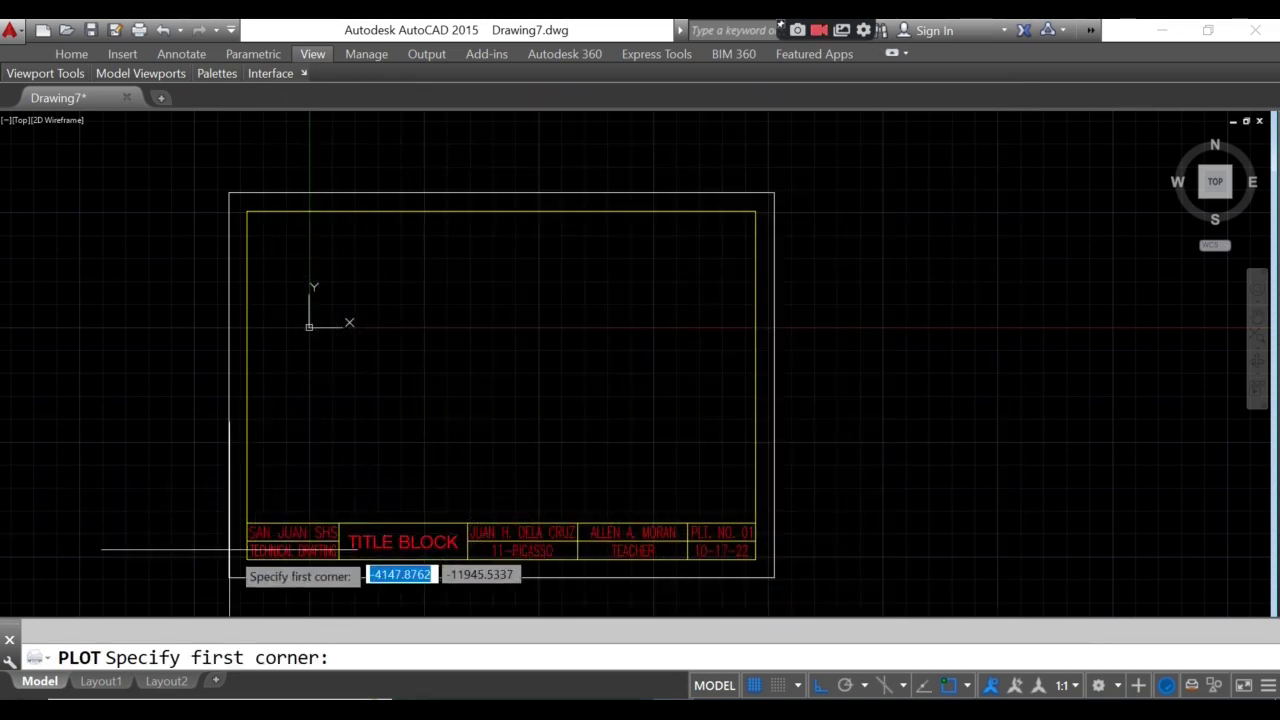
{"action": "left_click", "coordinate": [228, 577]}
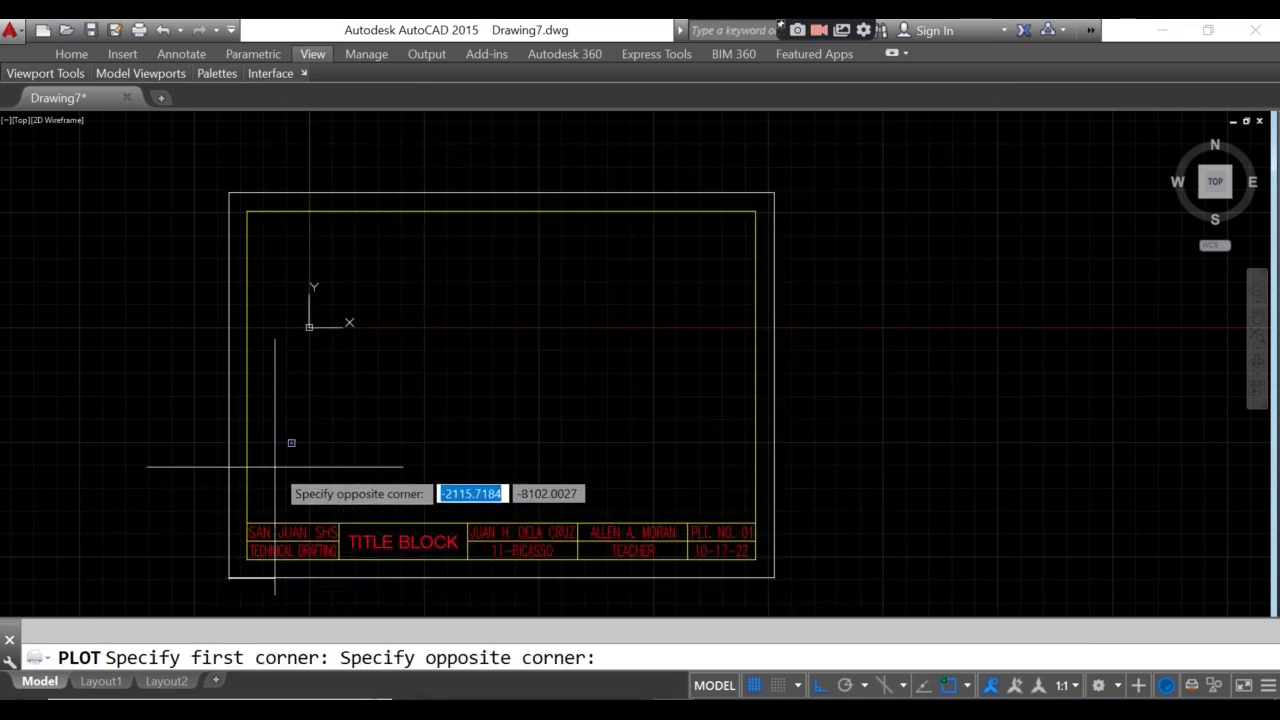
{"action": "left_click", "coordinate": [774, 191]}
- Apply these plot settings to the layout and preview the A4 plot
{"action": "left_click", "coordinate": [657, 604]}
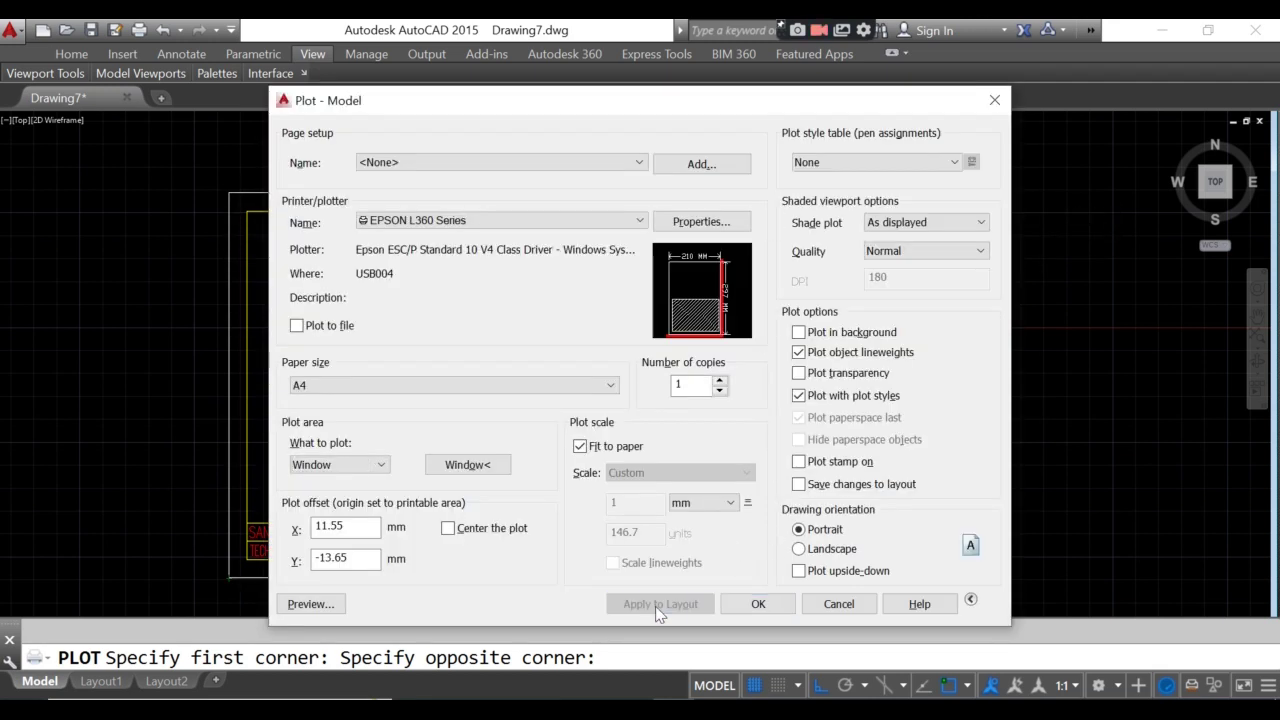
{"action": "left_click", "coordinate": [292, 606]}
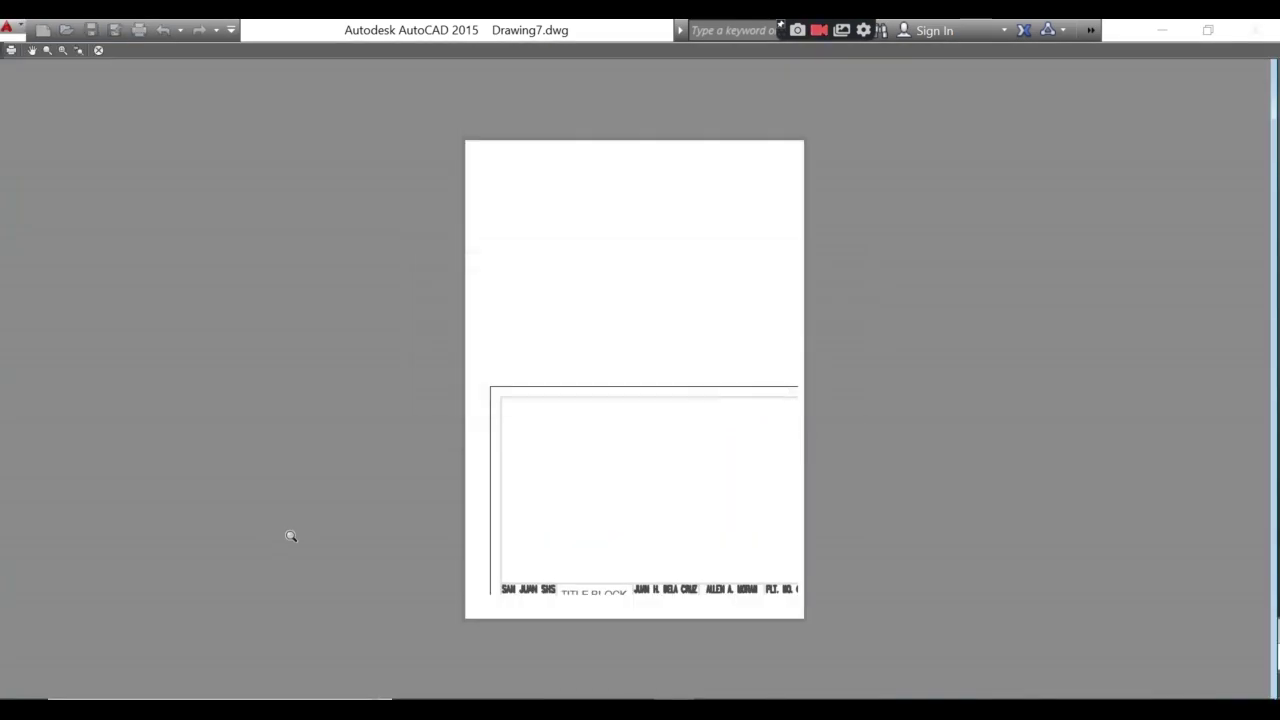
{"action": "scroll", "coordinate": [417, 511], "scroll_direction": "up", "scroll_amount": 2}
{"action": "scroll", "coordinate": [928, 480], "scroll_direction": "down", "scroll_amount": 2}
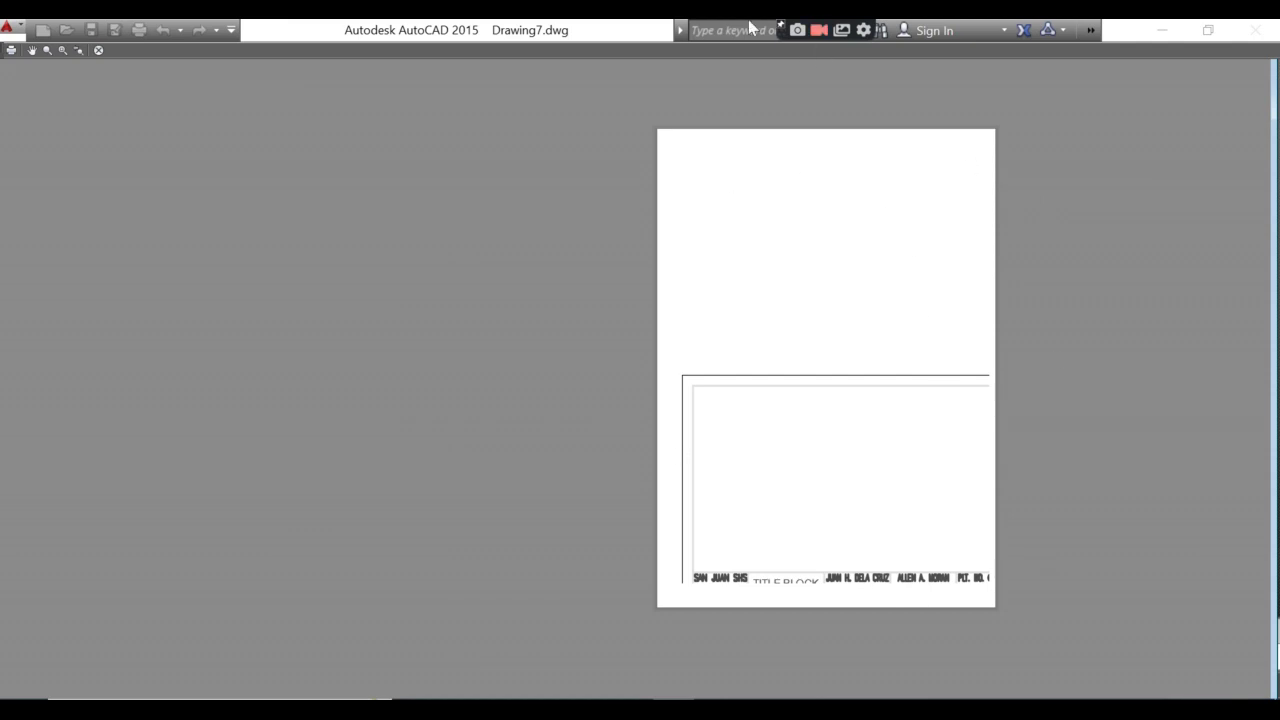
{"action": "key", "text": "Escape"}
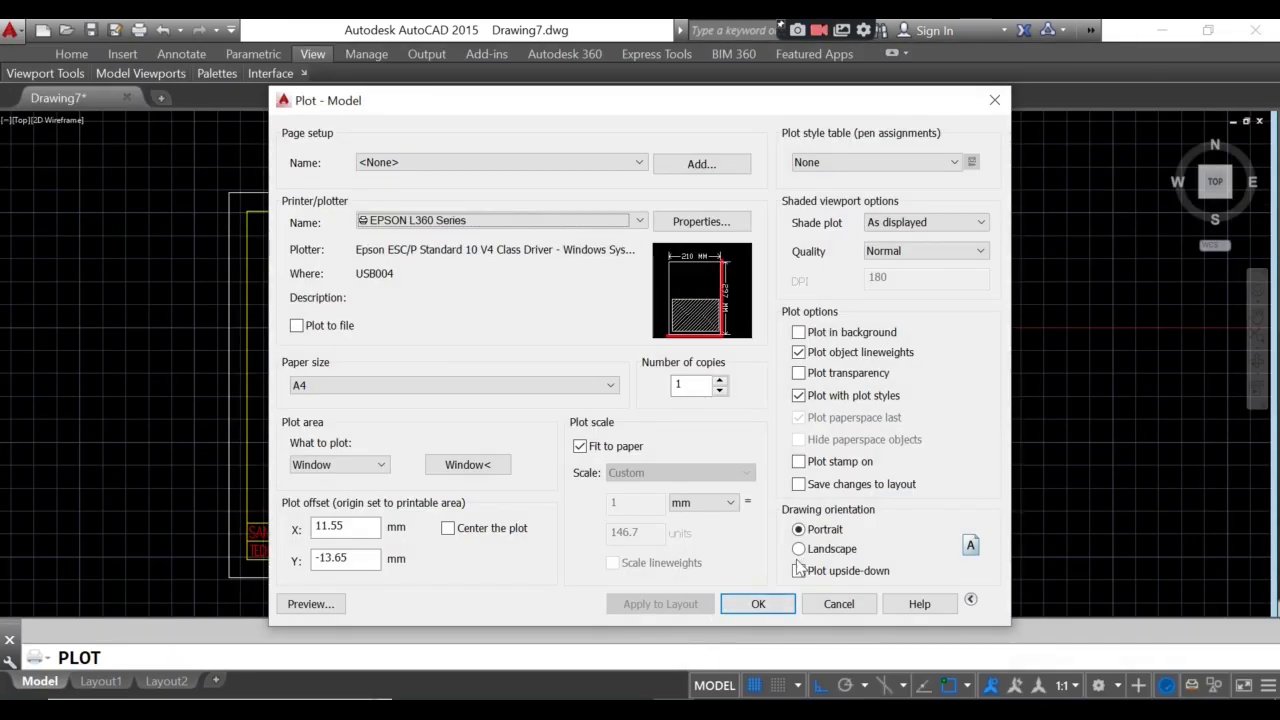
- Switch the plot orientation to landscape and preview the result
{"action": "left_click", "coordinate": [798, 549]}
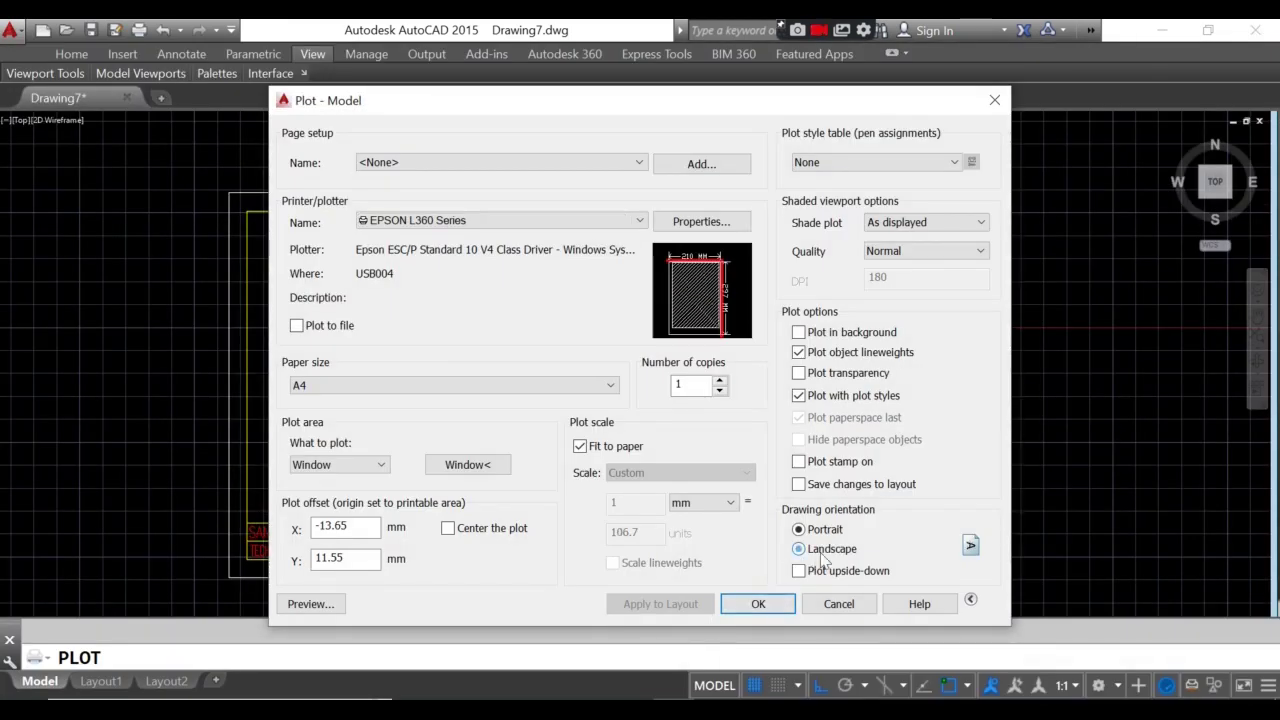
{"action": "left_click", "coordinate": [634, 606]}
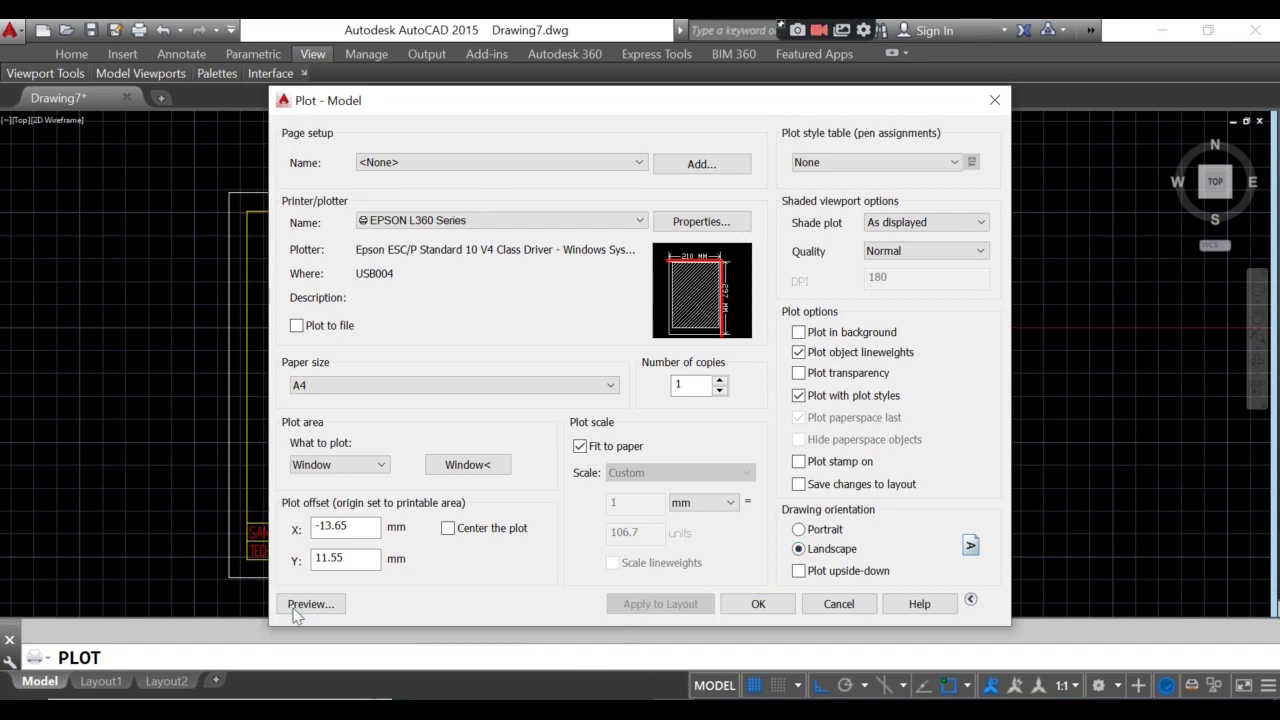
{"action": "left_click", "coordinate": [310, 604]}
{"action": "scroll", "coordinate": [890, 617], "scroll_direction": "up", "scroll_amount": 2}
{"action": "scroll", "coordinate": [983, 600], "scroll_direction": "up", "scroll_amount": 2}
{"action": "scroll", "coordinate": [899, 582], "scroll_direction": "down", "scroll_amount": 4}
{"action": "key", "text": "Escape"}
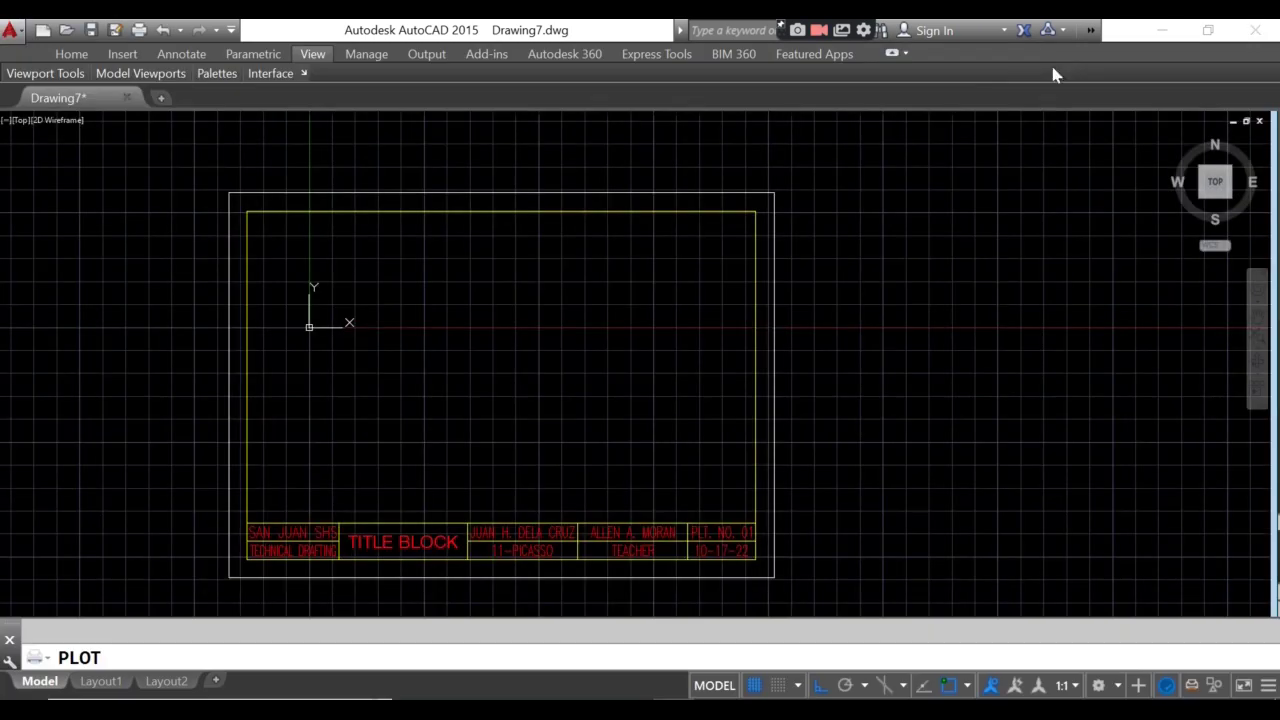
- Centre the plot and assign monochrome.ctb to all layouts, applying to the layout
{"action": "left_click", "coordinate": [449, 529]}
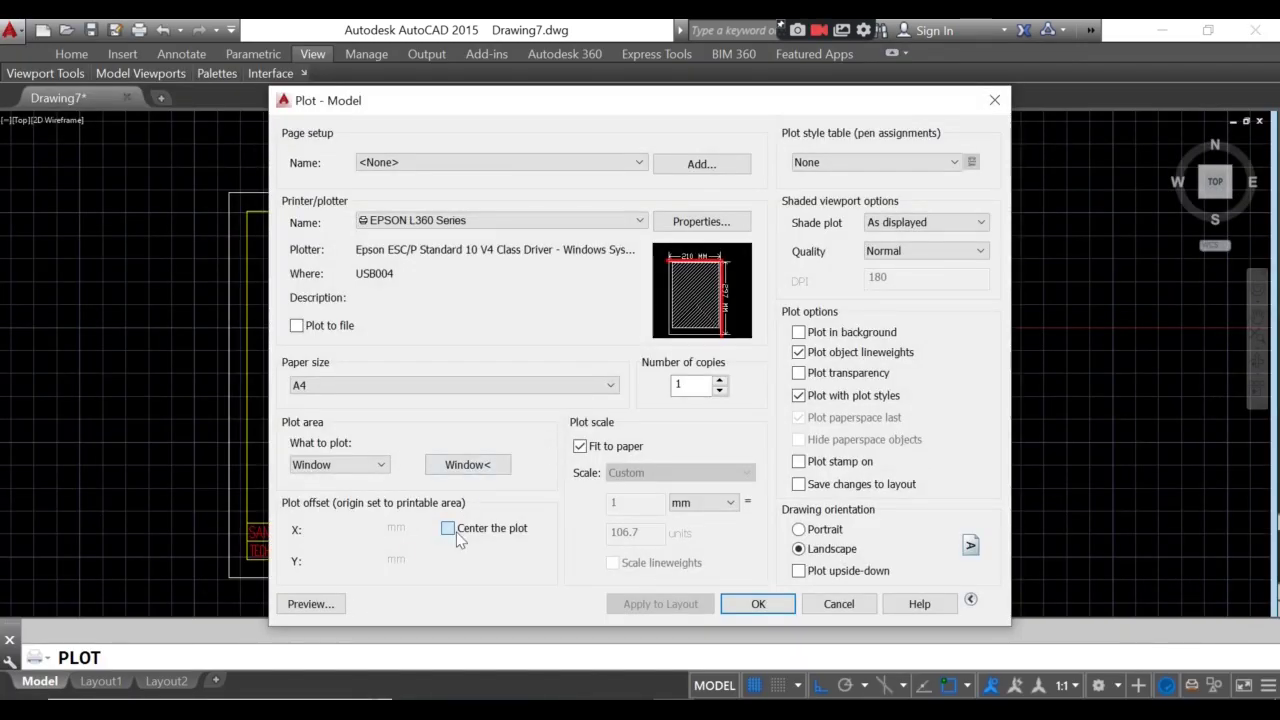
{"action": "left_click", "coordinate": [900, 162]}
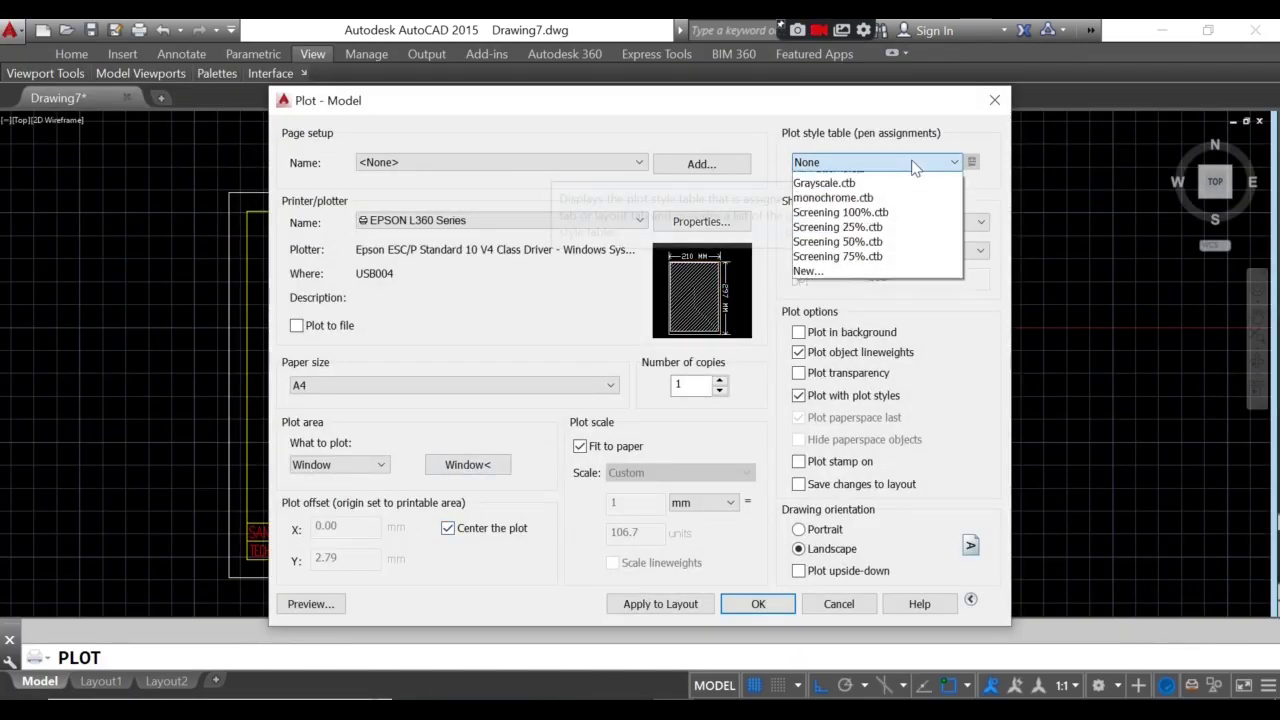
{"action": "left_click", "coordinate": [830, 253]}
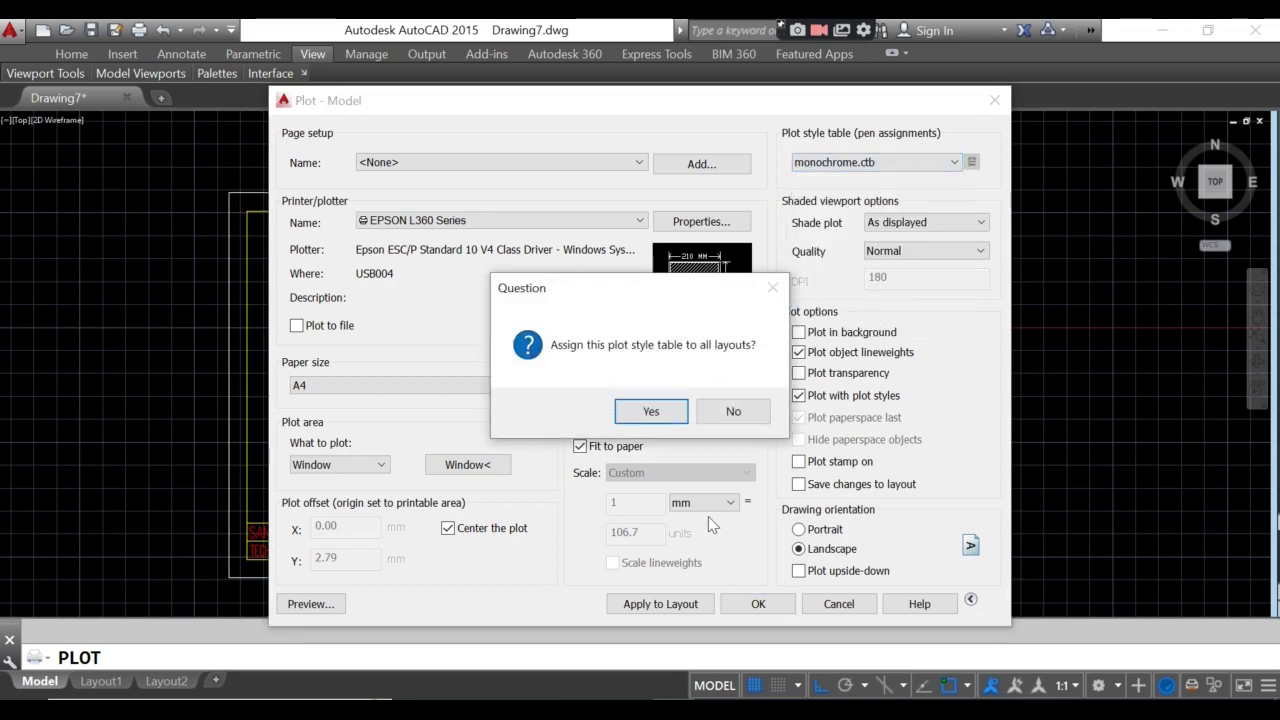
{"action": "left_click", "coordinate": [651, 411]}
{"action": "left_click", "coordinate": [635, 609]}
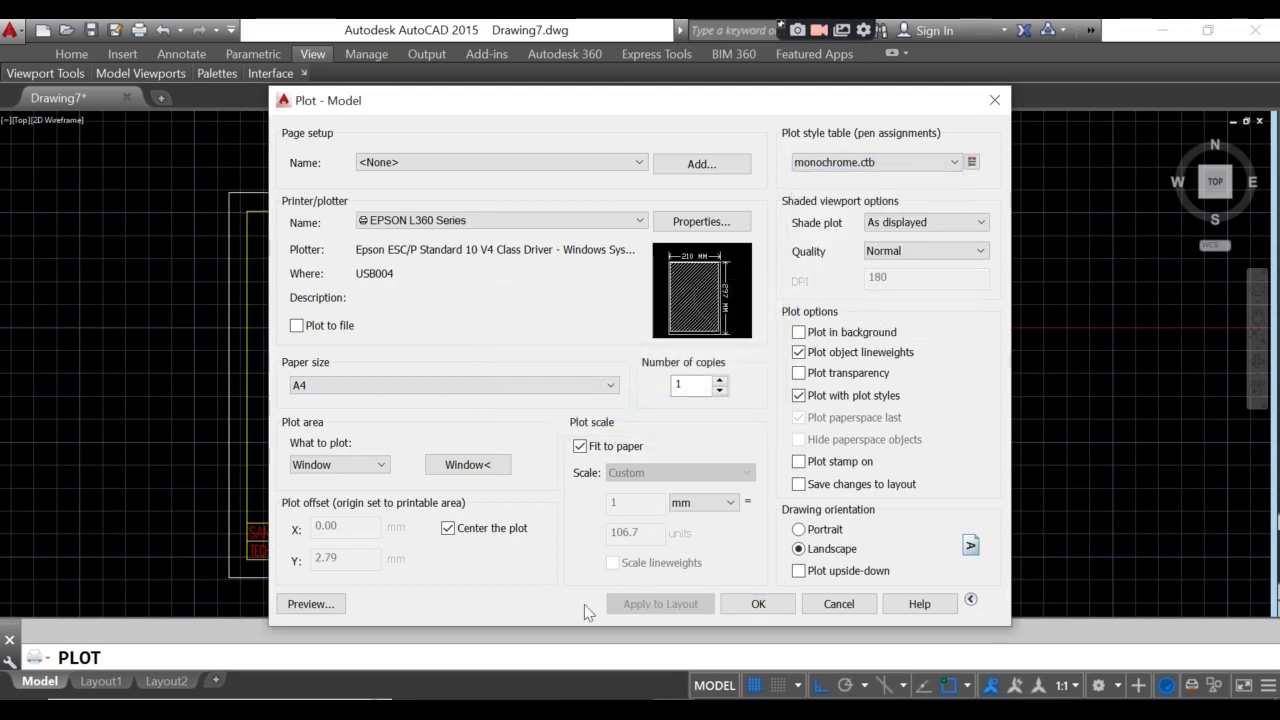
- Preview the centred monochrome landscape plot, inspecting the sheet's edges
{"action": "left_click", "coordinate": [304, 604]}
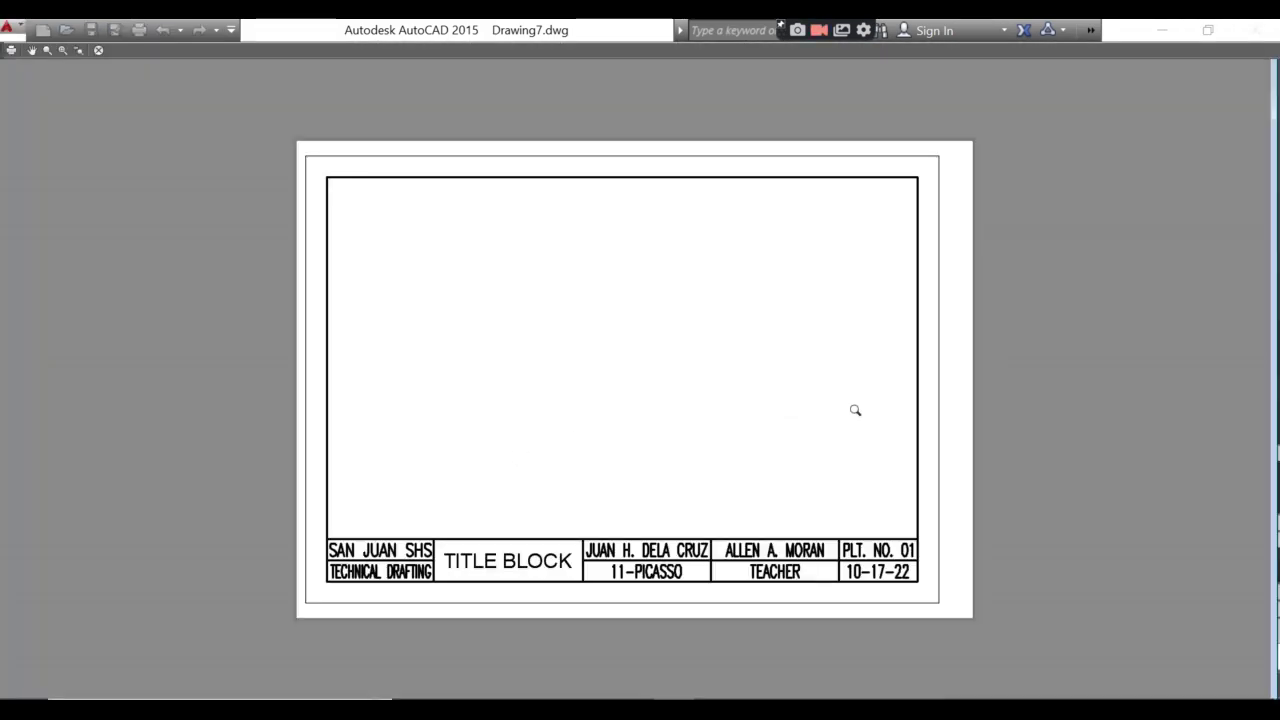
{"action": "scroll", "coordinate": [1001, 545], "scroll_direction": "up", "scroll_amount": 4}
{"action": "scroll", "coordinate": [669, 434], "scroll_direction": "down", "scroll_amount": 4}
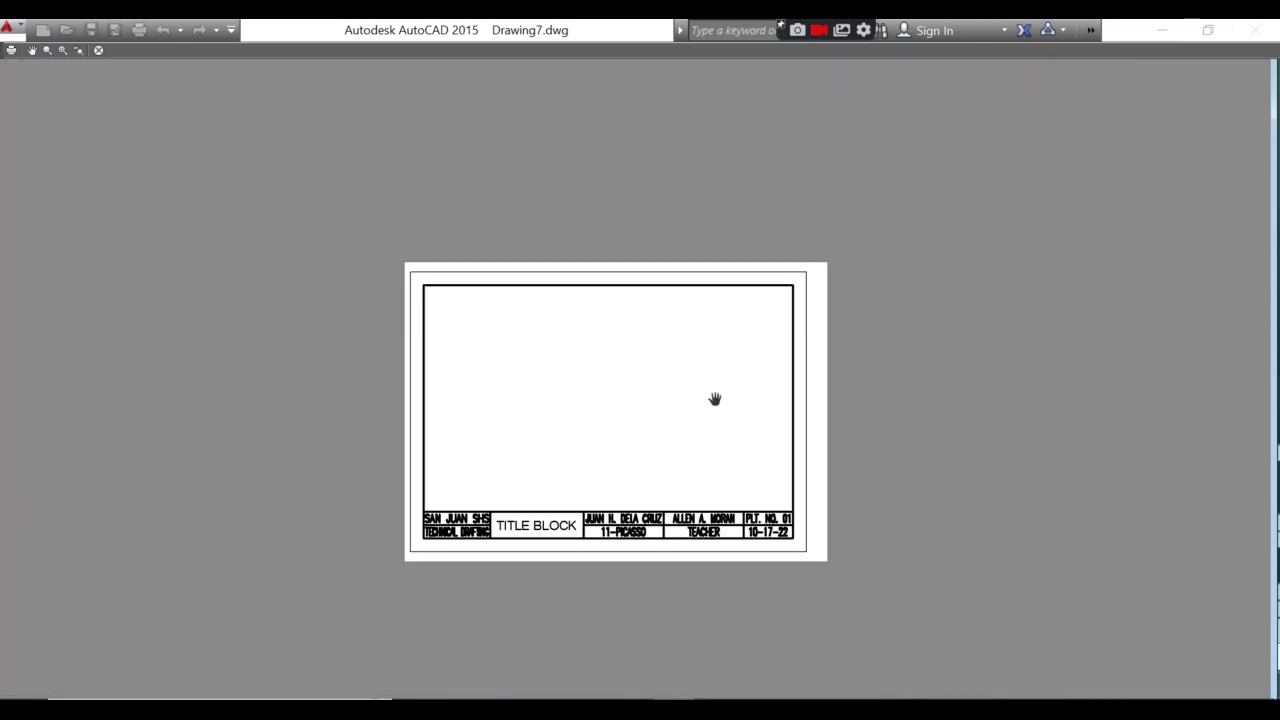
{"action": "scroll", "coordinate": [846, 286], "scroll_direction": "up", "scroll_amount": 2}
{"action": "scroll", "coordinate": [772, 304], "scroll_direction": "up", "scroll_amount": 3}
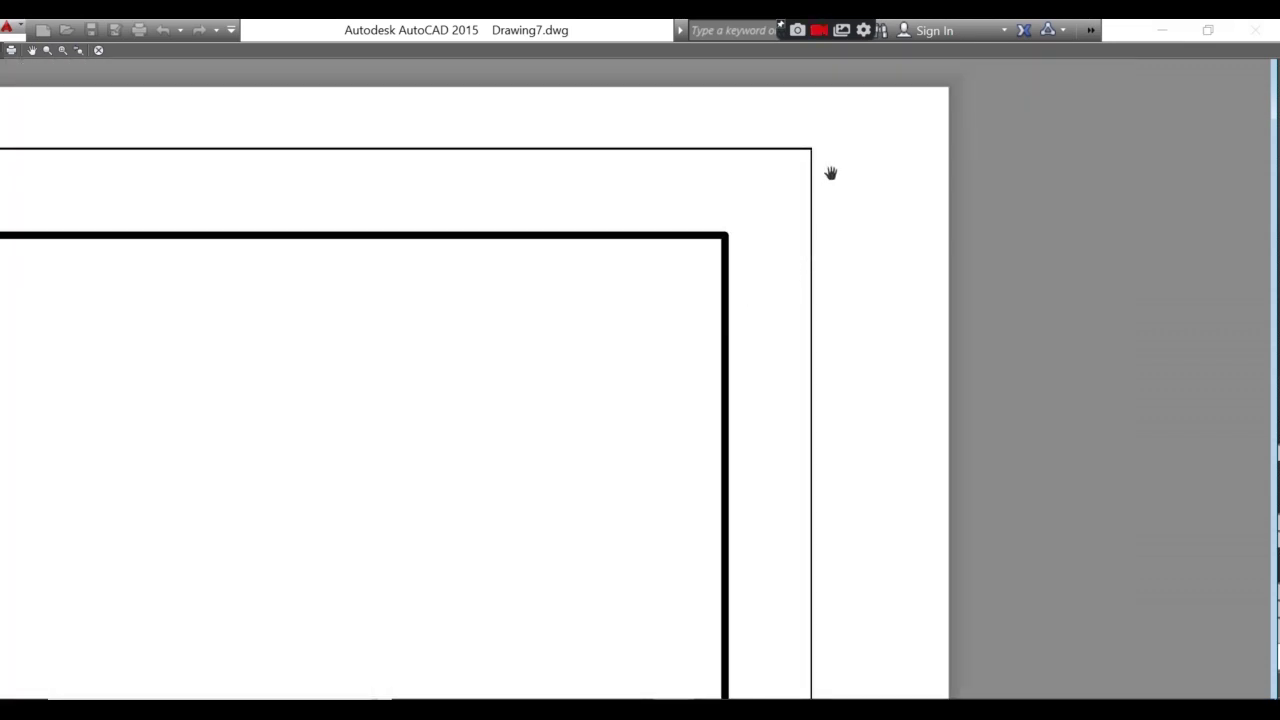
{"action": "scroll", "coordinate": [940, 111], "scroll_direction": "down", "scroll_amount": 4}
{"action": "scroll", "coordinate": [945, 110], "scroll_direction": "up", "scroll_amount": 2}
{"action": "scroll", "coordinate": [949, 107], "scroll_direction": "up", "scroll_amount": 1}
{"action": "left_click_drag", "start_coordinate": [922, 189], "coordinate": [855, 505]}
{"action": "key", "text": "Escape"}
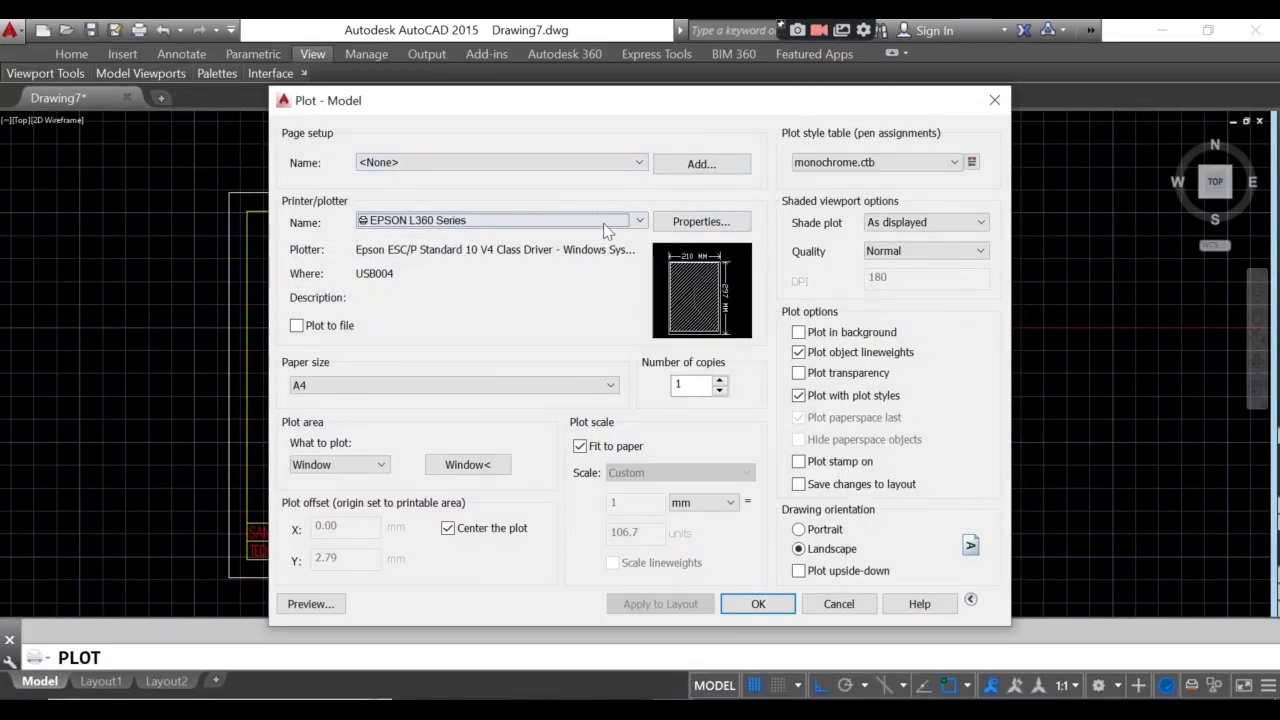
- In the printer's standard paper sizes, choose A4 to modify its printable area
{"action": "left_click", "coordinate": [700, 221]}
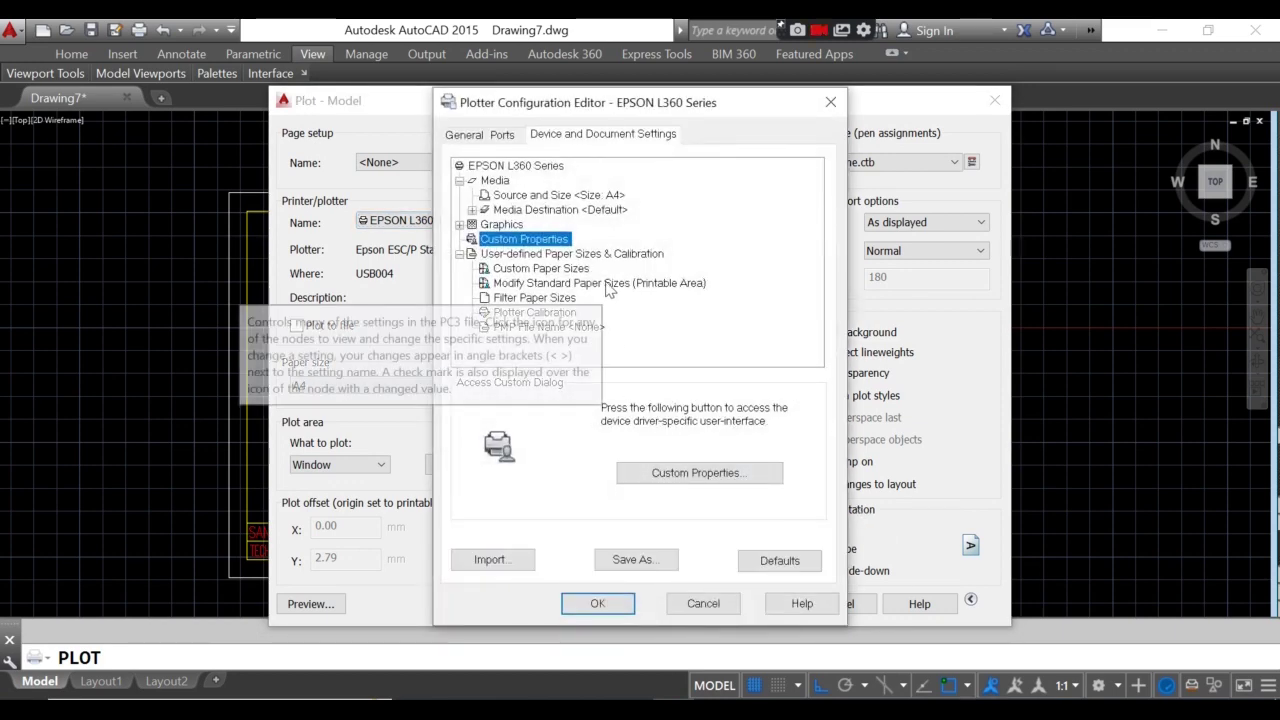
{"action": "left_click", "coordinate": [607, 284]}
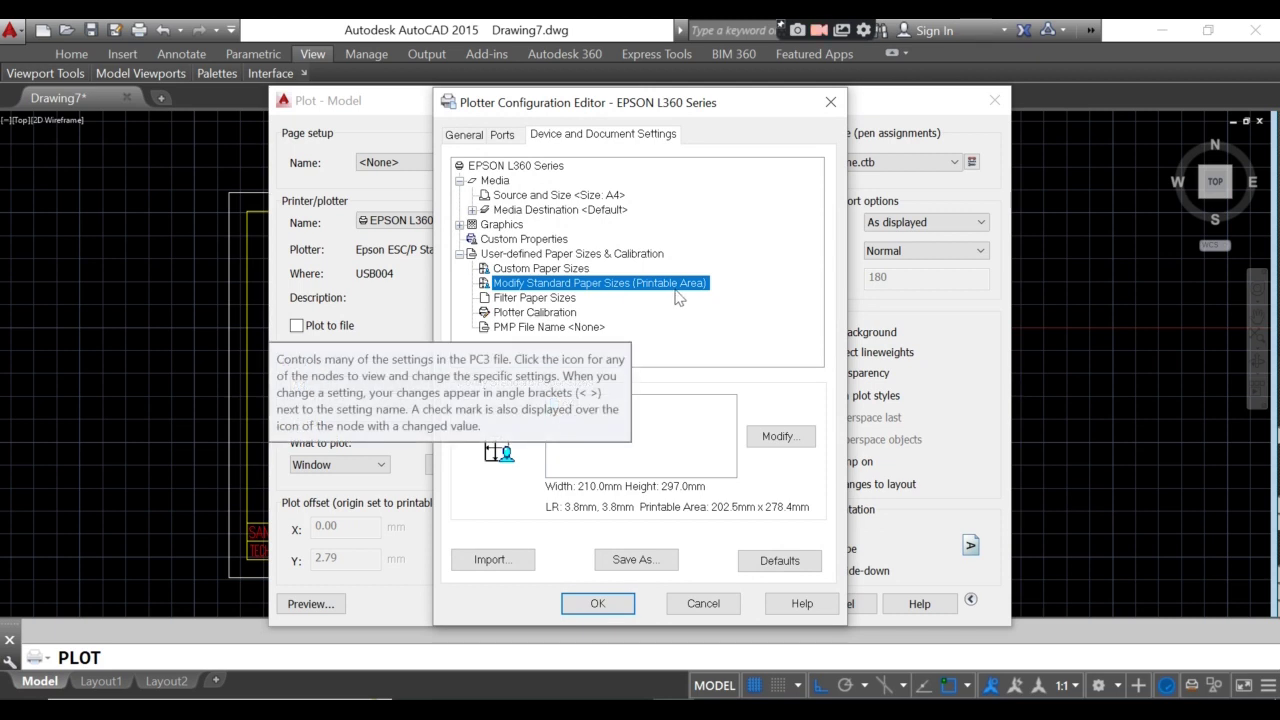
{"action": "left_click", "coordinate": [633, 452]}
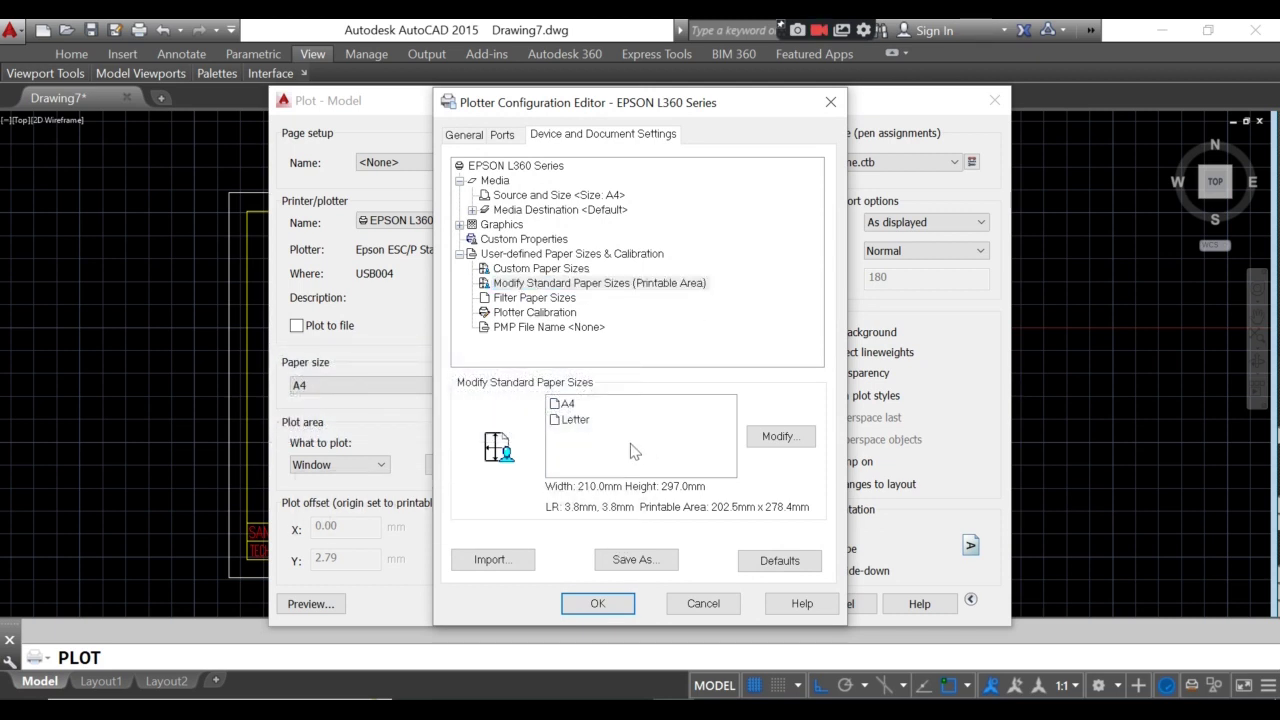
{"action": "left_click", "coordinate": [562, 405]}
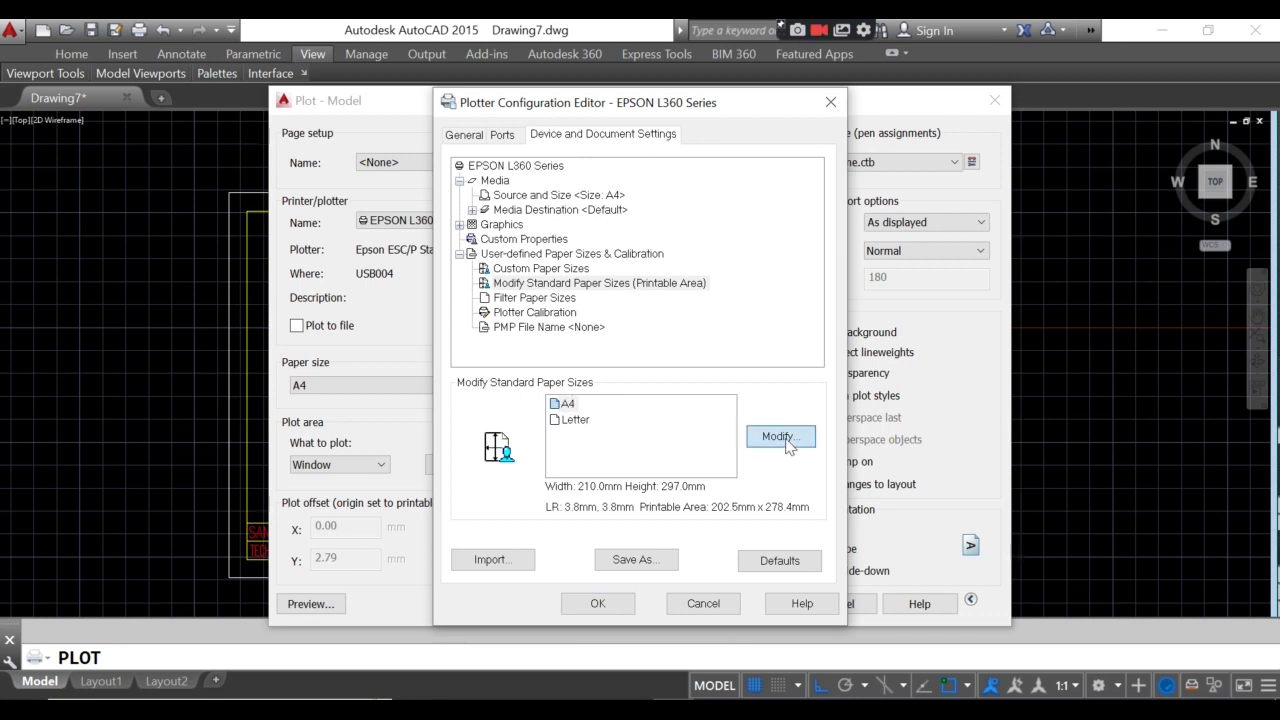
{"action": "left_click", "coordinate": [781, 436]}
- Set A4's top, bottom, left and right margins all to 0
{"action": "type", "text": "0"}
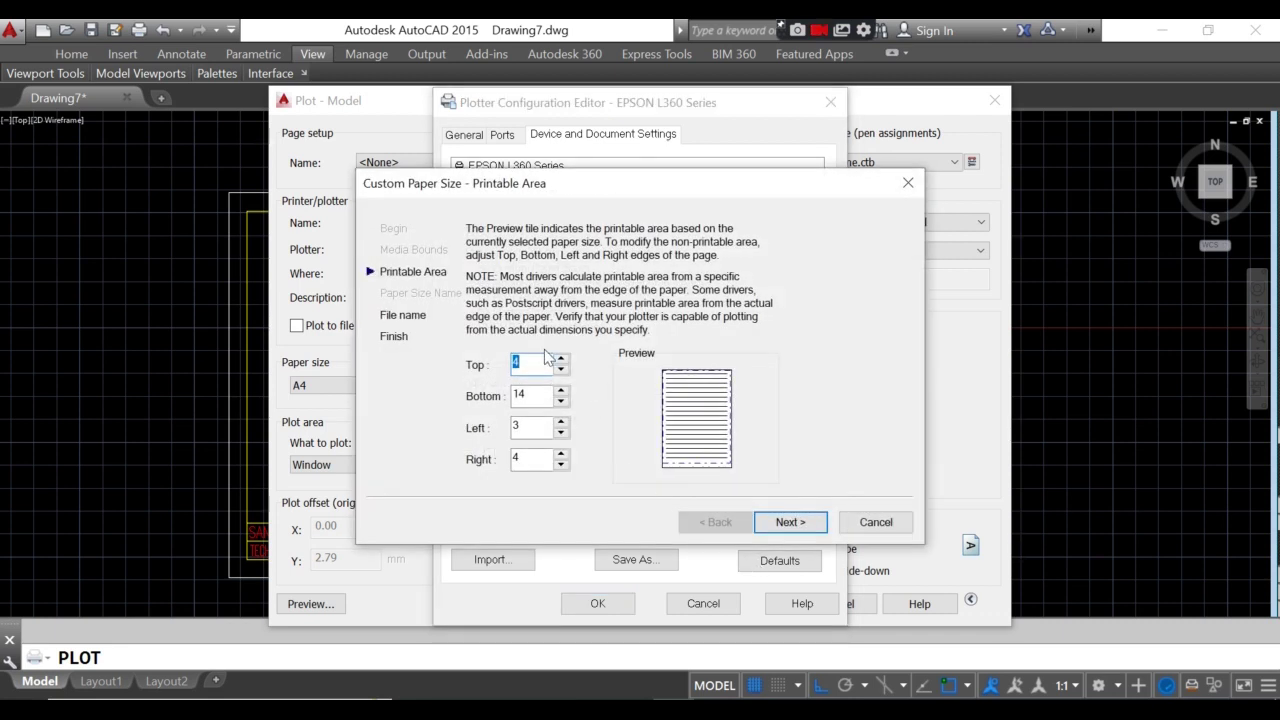
{"action": "double_click", "coordinate": [522, 395]}
{"action": "type", "text": "0"}
{"action": "double_click", "coordinate": [522, 427]}
{"action": "type", "text": "0"}
{"action": "double_click", "coordinate": [520, 458]}
{"action": "type", "text": "0"}
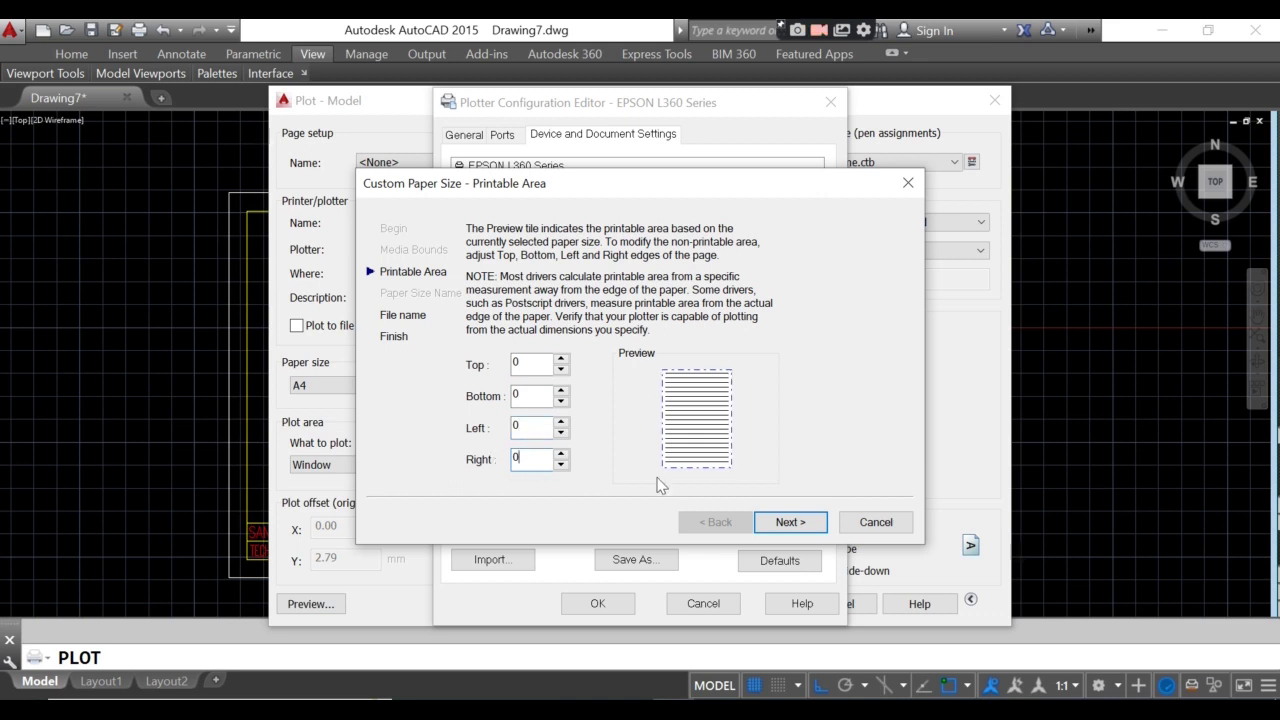
- Save the zero-margin A4 to EPSON L360 Series.pc3, apply to layout, and preview
{"action": "left_click", "coordinate": [786, 522]}
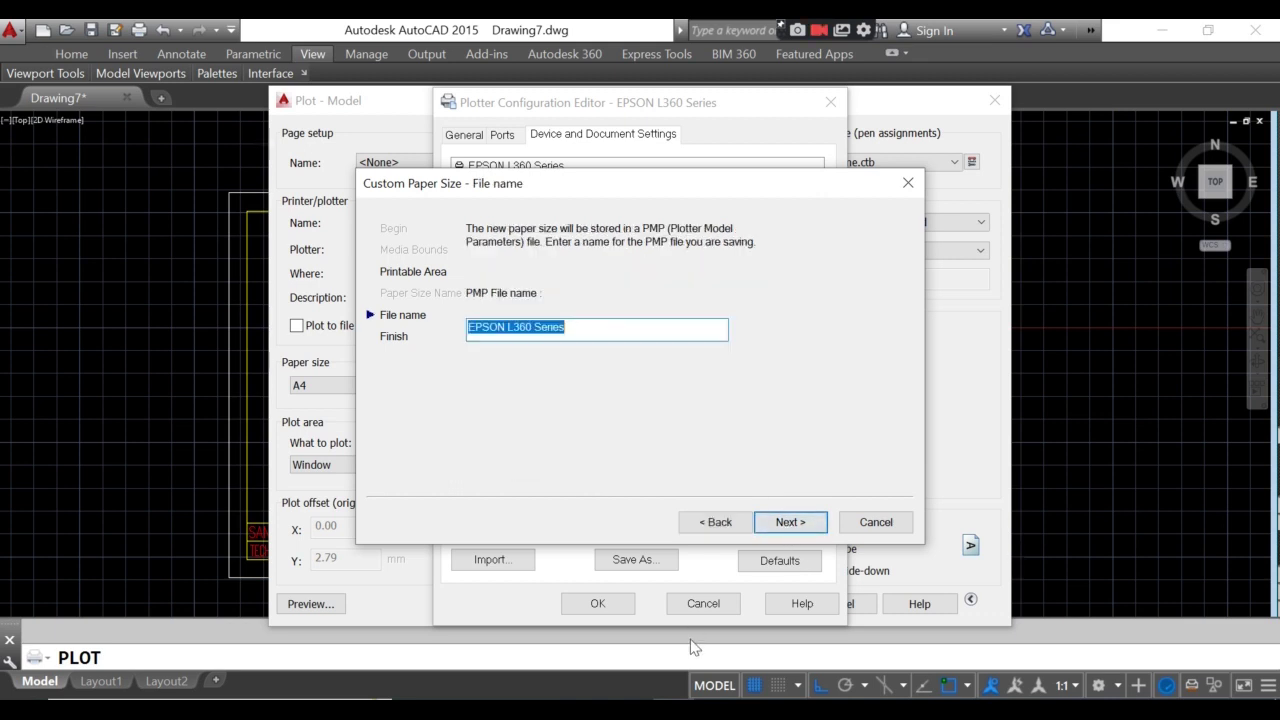
{"action": "left_click", "coordinate": [575, 333]}
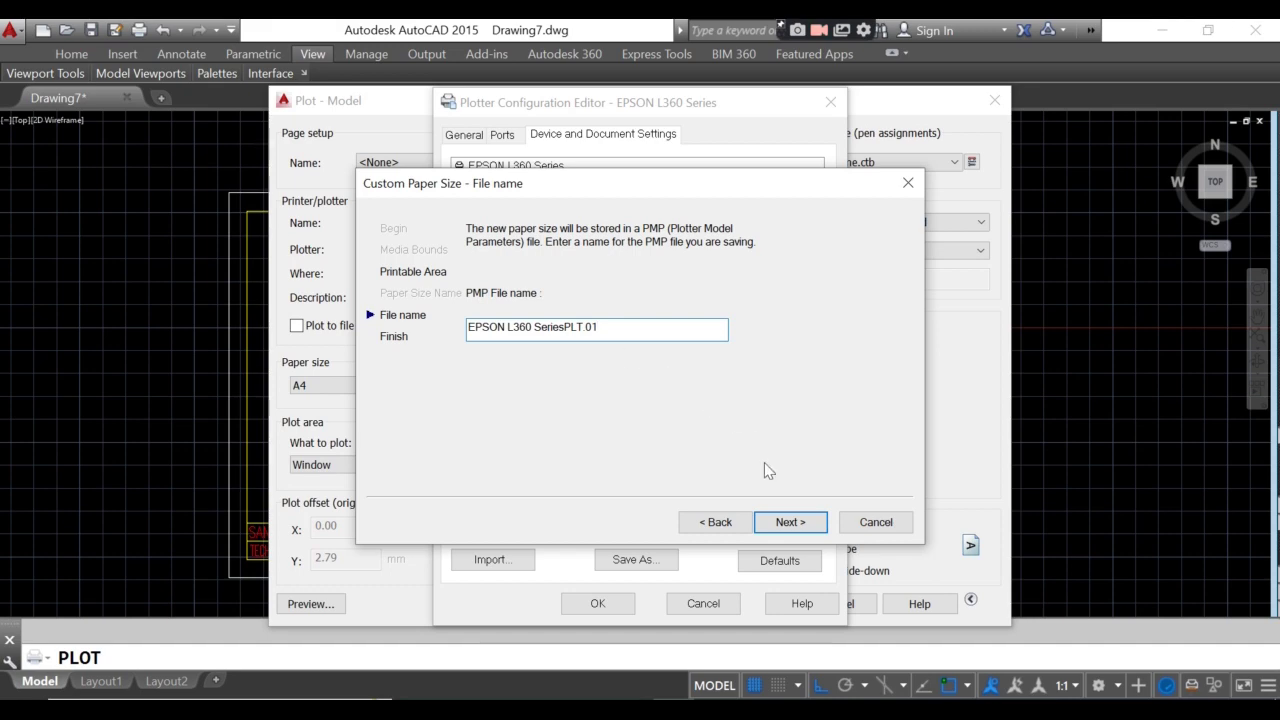
{"action": "left_click", "coordinate": [789, 522]}
{"action": "left_click", "coordinate": [791, 518]}
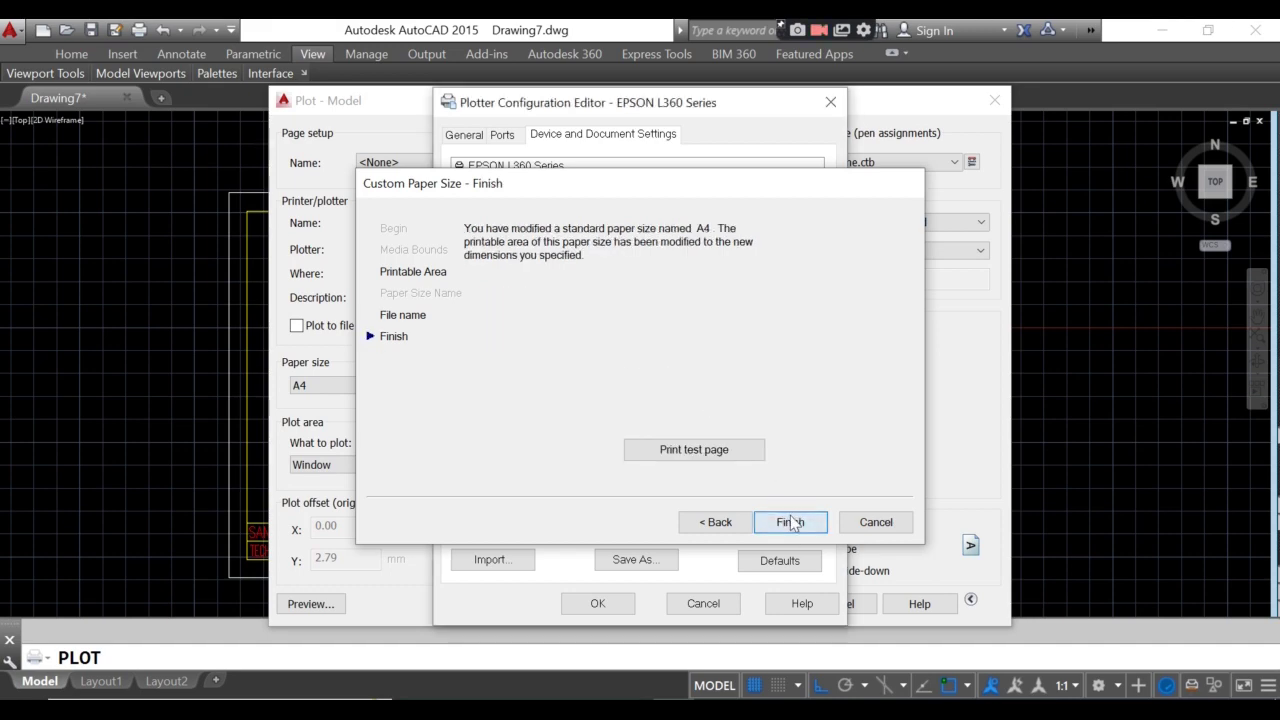
{"action": "left_click", "coordinate": [597, 604]}
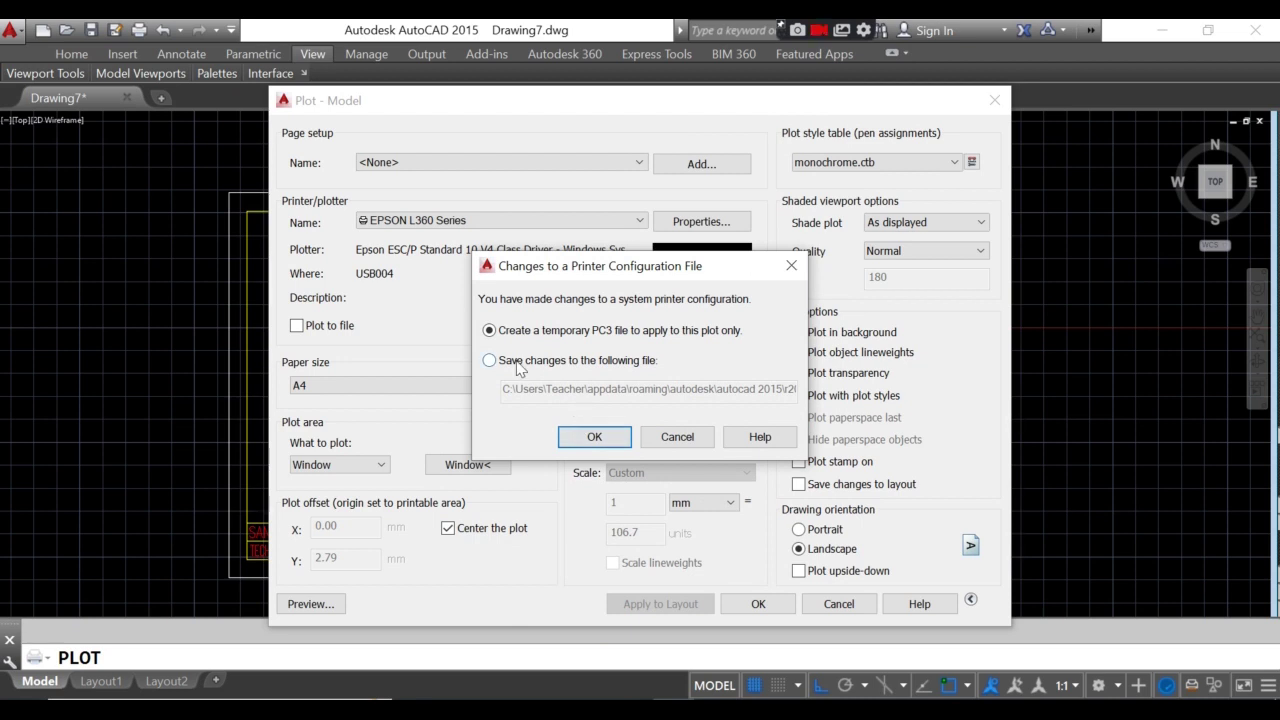
{"action": "left_click", "coordinate": [518, 366]}
{"action": "left_click", "coordinate": [573, 437]}
{"action": "left_click", "coordinate": [647, 612]}
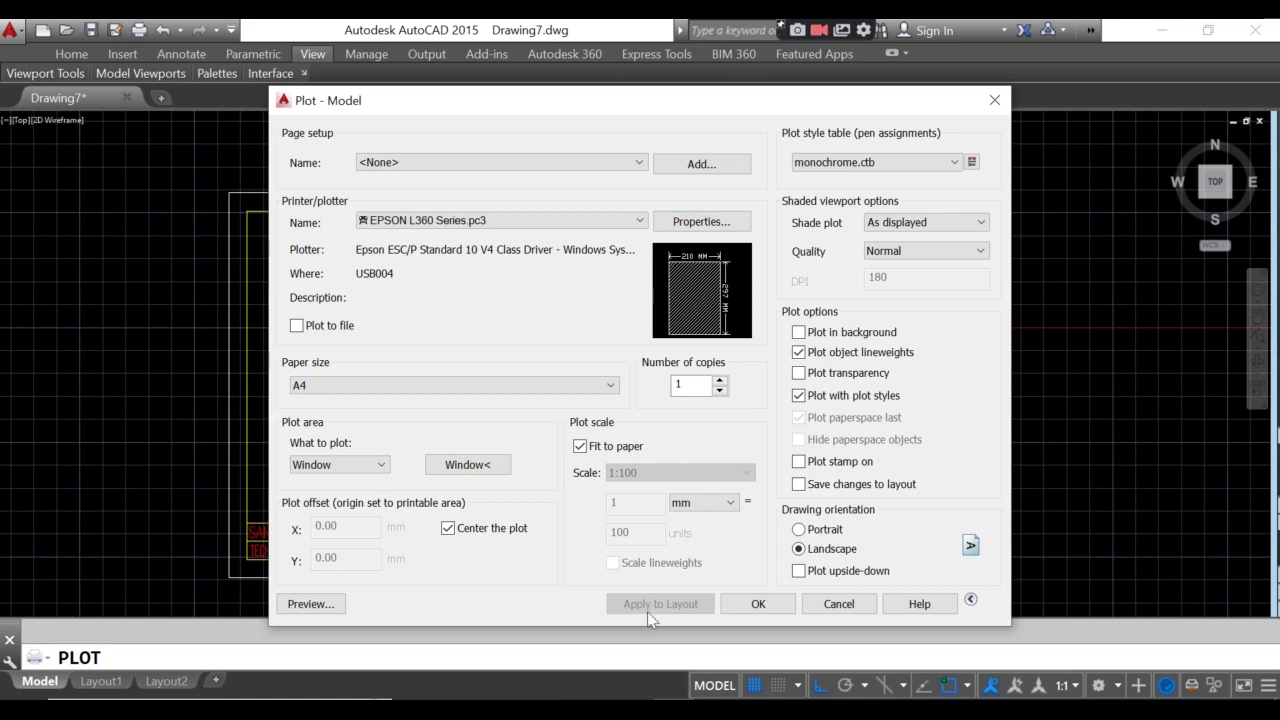
{"action": "left_click", "coordinate": [310, 604]}
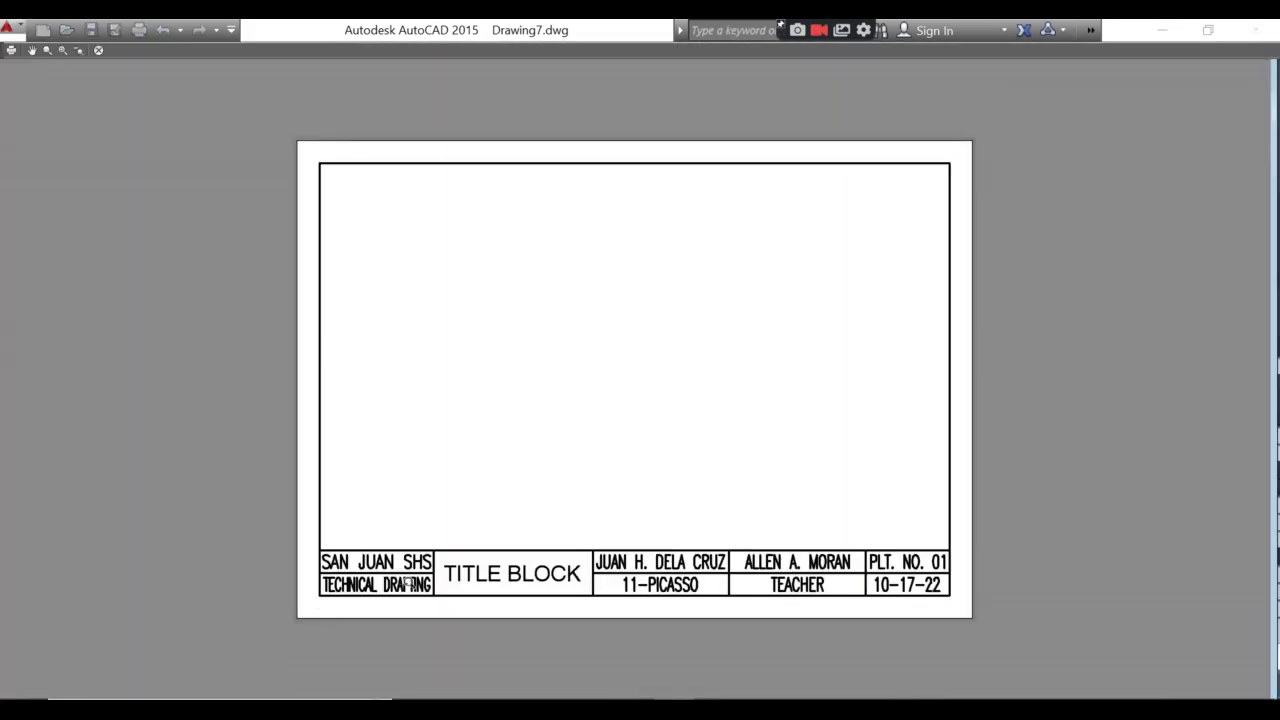
- Inspect the zero-margin sheet preview, then leave it so the plot job completes
{"action": "scroll", "coordinate": [654, 466], "scroll_direction": "up", "scroll_amount": 2}
{"action": "scroll", "coordinate": [700, 591], "scroll_direction": "down", "scroll_amount": 2}
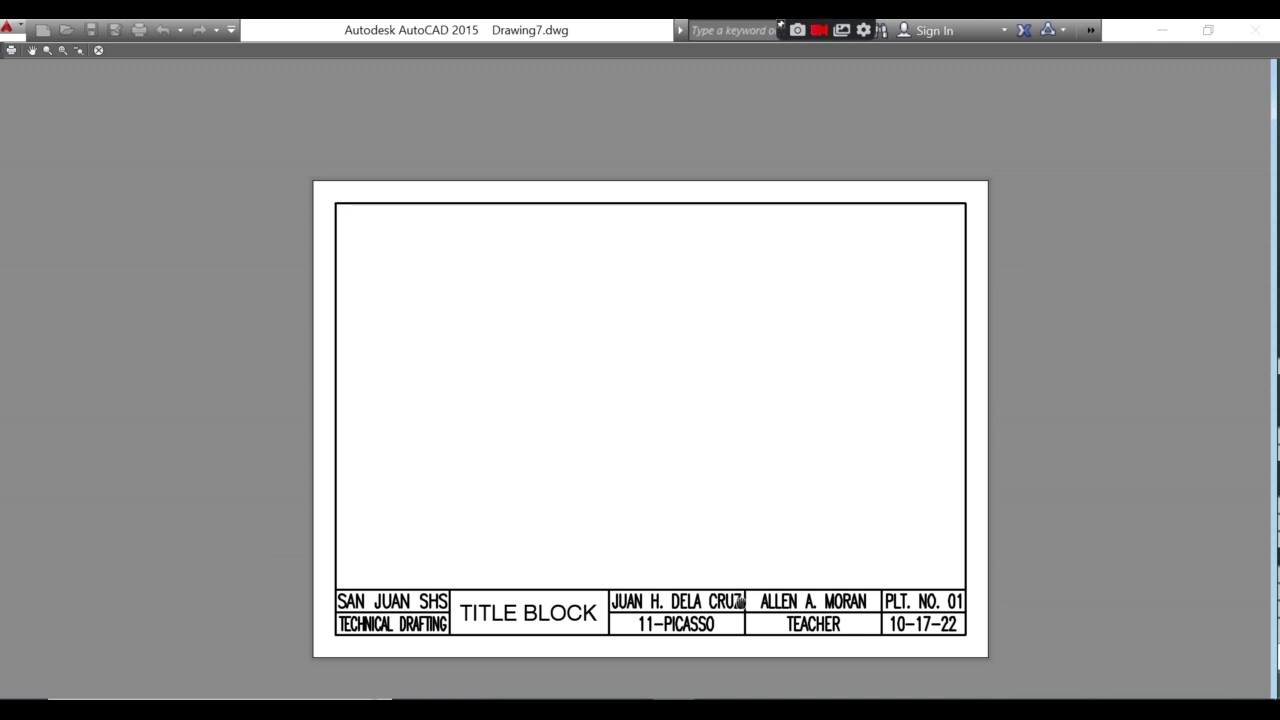
{"action": "middle_click_drag", "start_coordinate": [743, 600], "coordinate": [716, 563]}
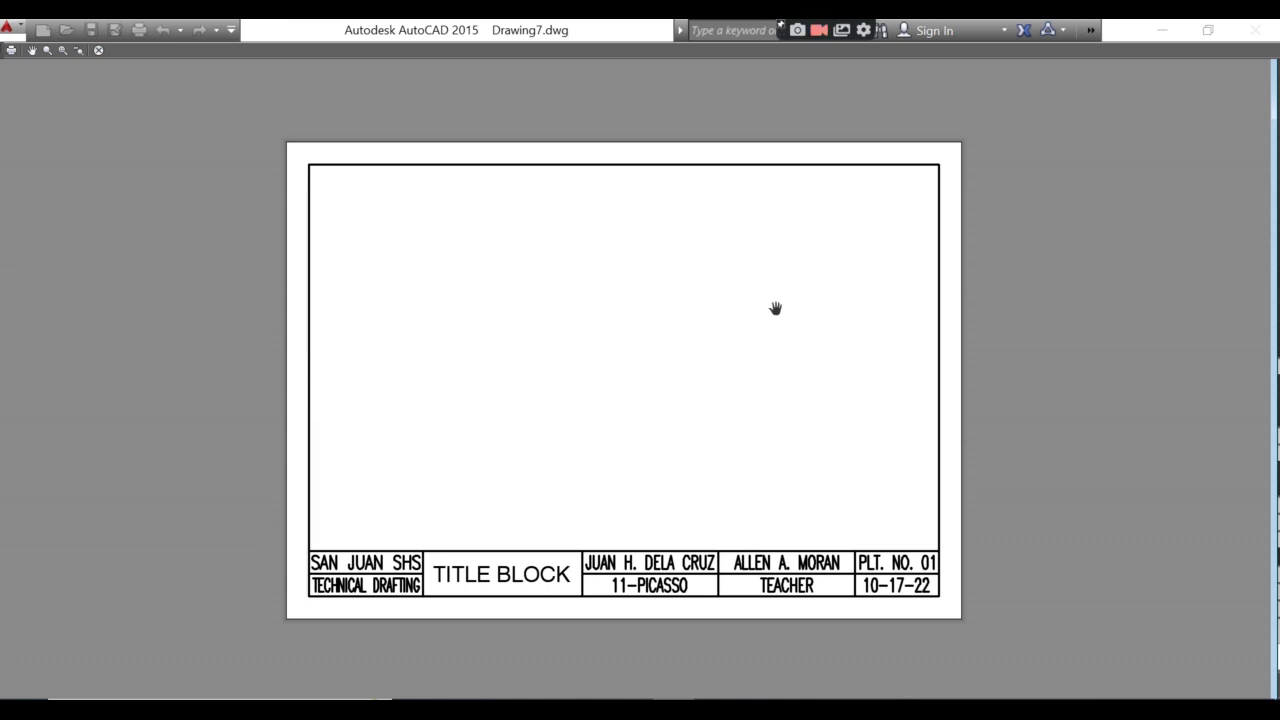
{"action": "key", "text": "Escape"}
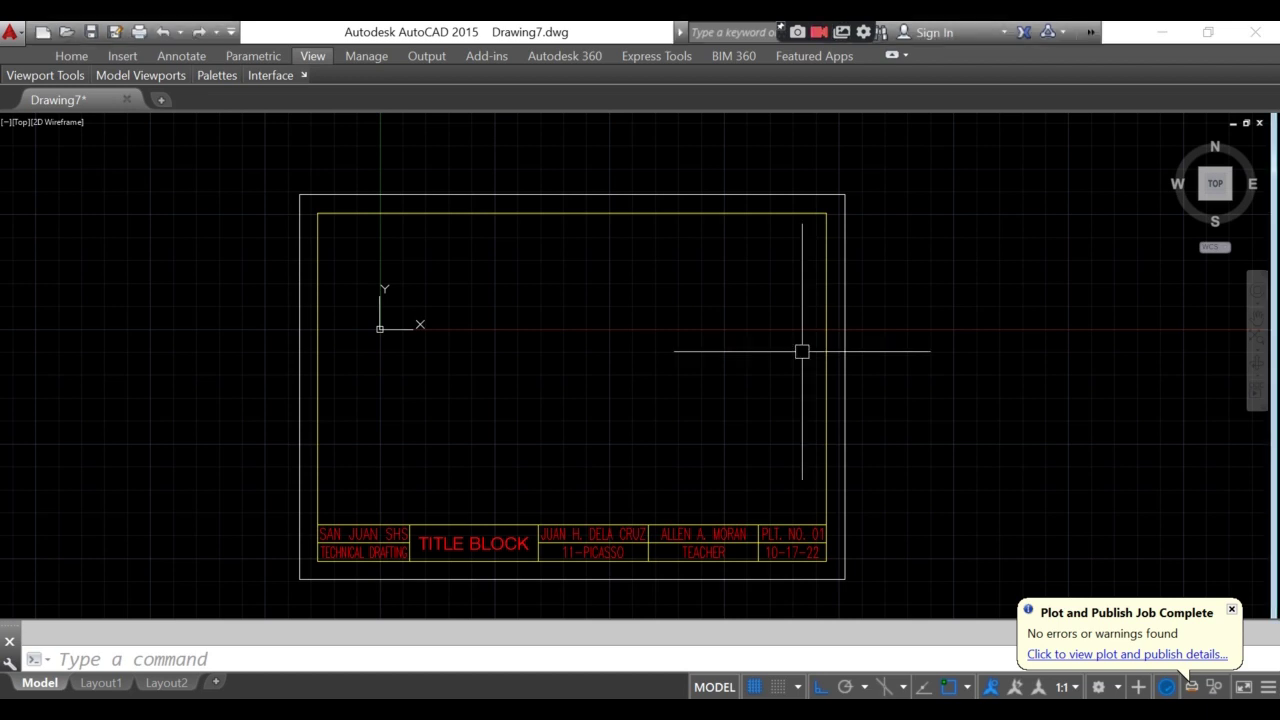
- In Save Drawing As, browse Desktop > TECHNICAL DRAFTING > 11-PICASSO and select the Drawing7.dwg name
{"action": "key", "text": "ctrl+s"}
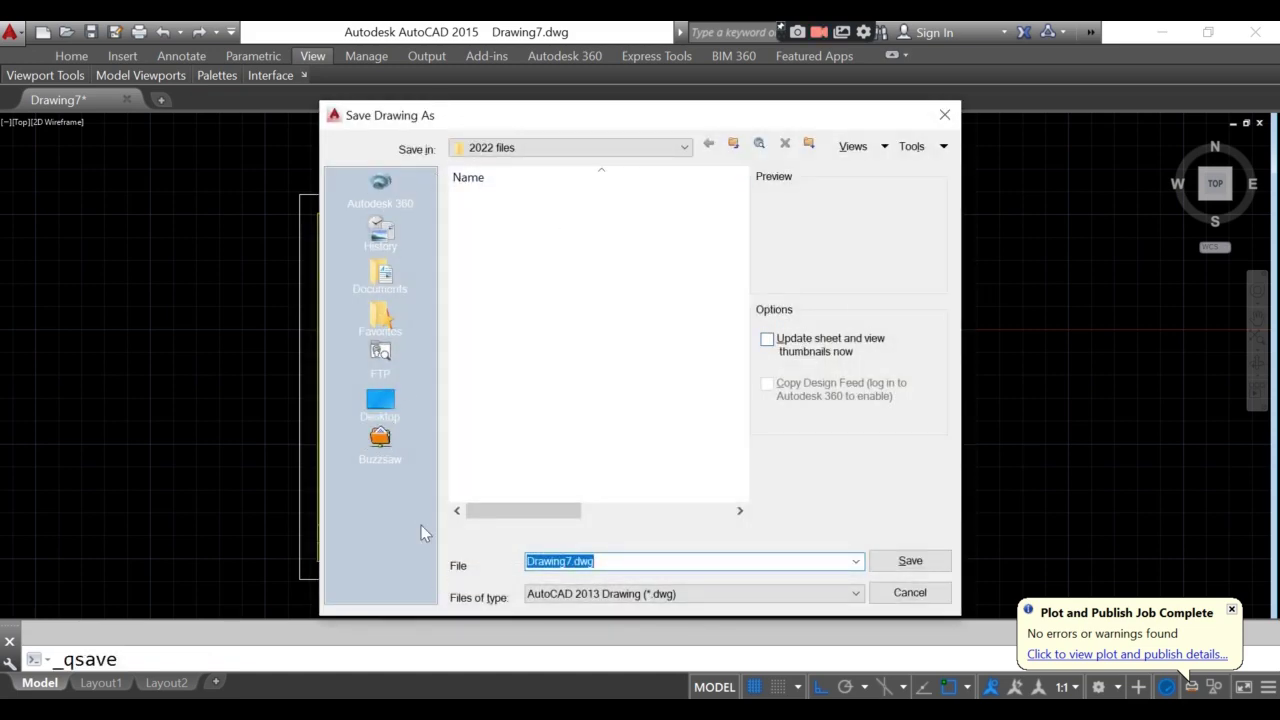
{"action": "left_click", "coordinate": [392, 397]}
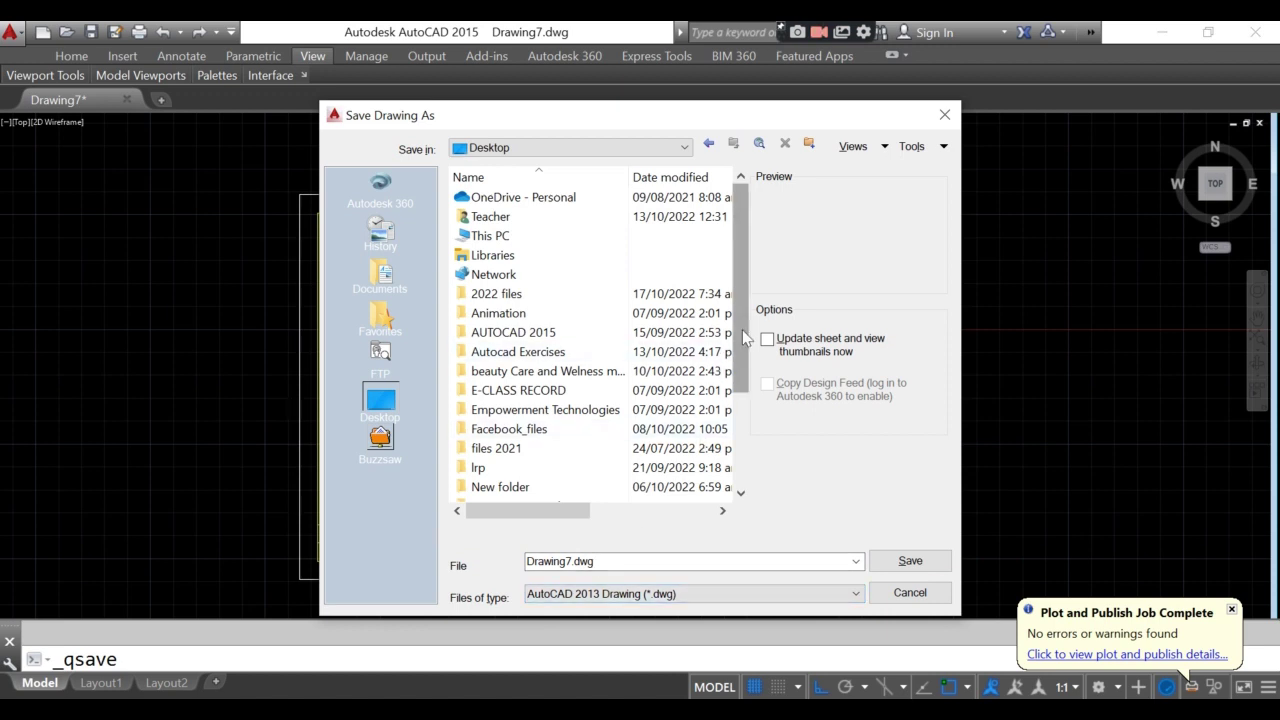
{"action": "left_click_drag", "start_coordinate": [745, 318], "coordinate": [745, 411]}
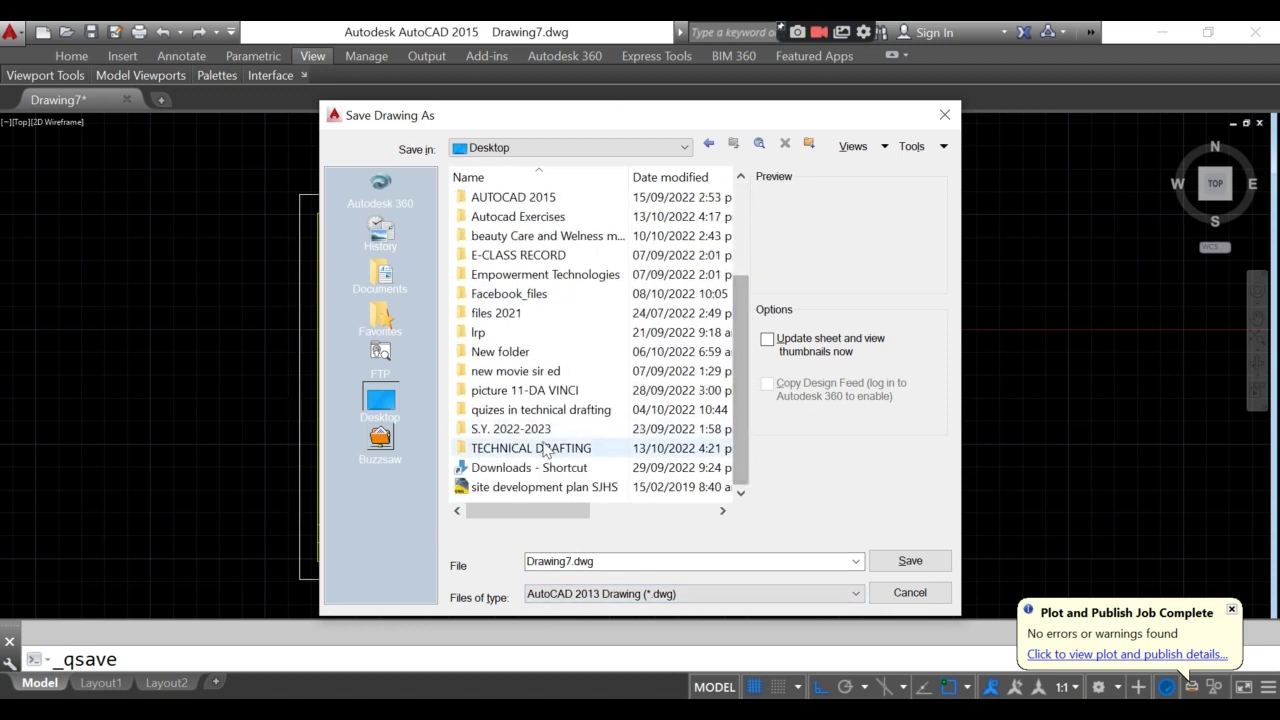
{"action": "double_click", "coordinate": [523, 450]}
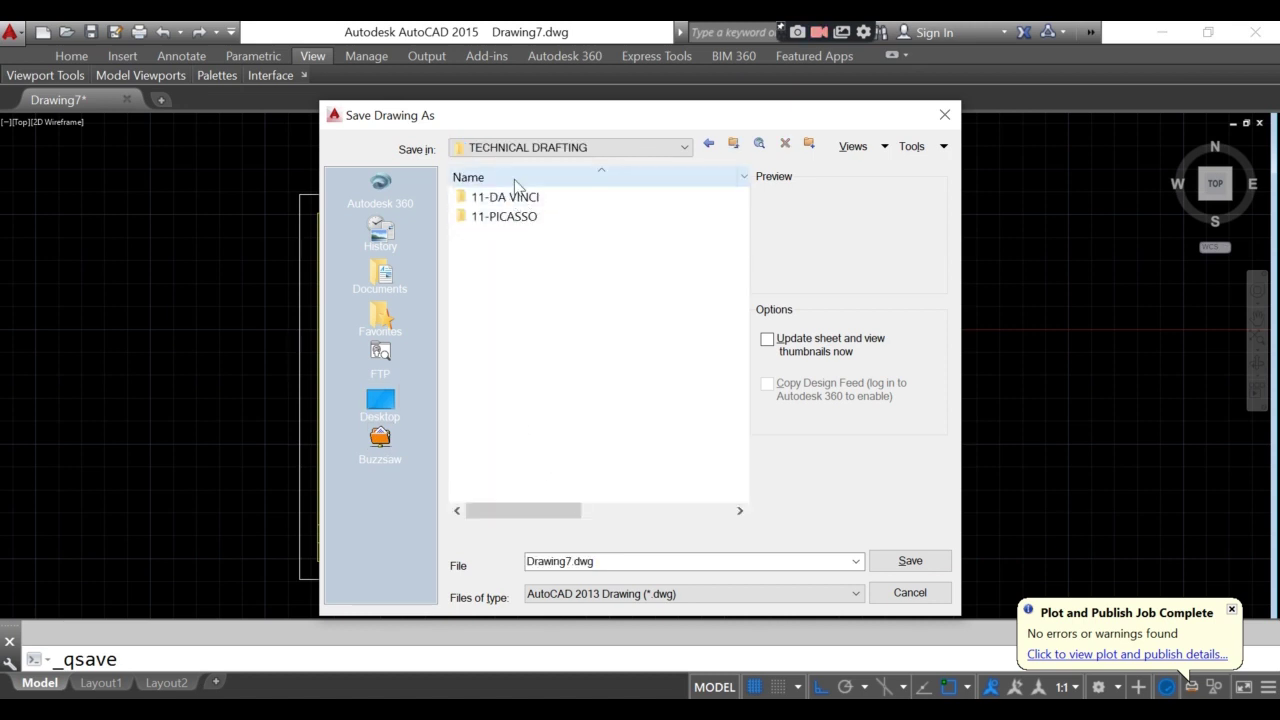
{"action": "double_click", "coordinate": [518, 218]}
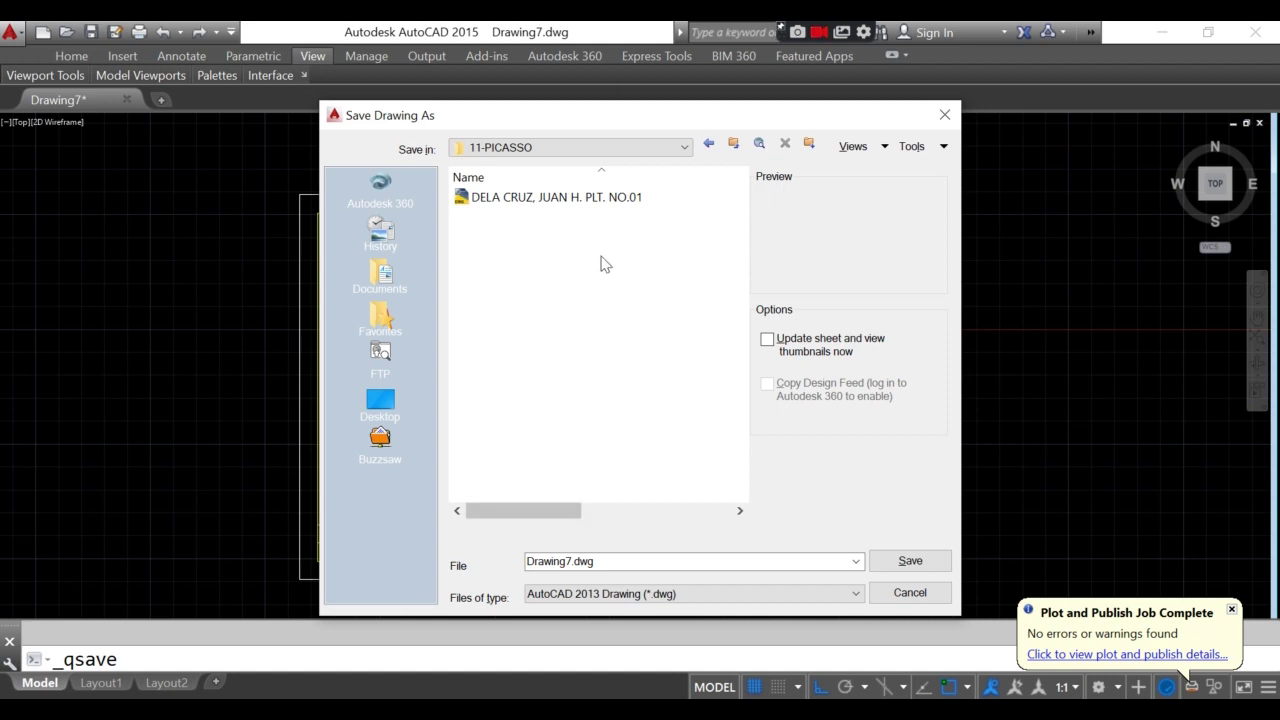
{"action": "double_click", "coordinate": [600, 566]}
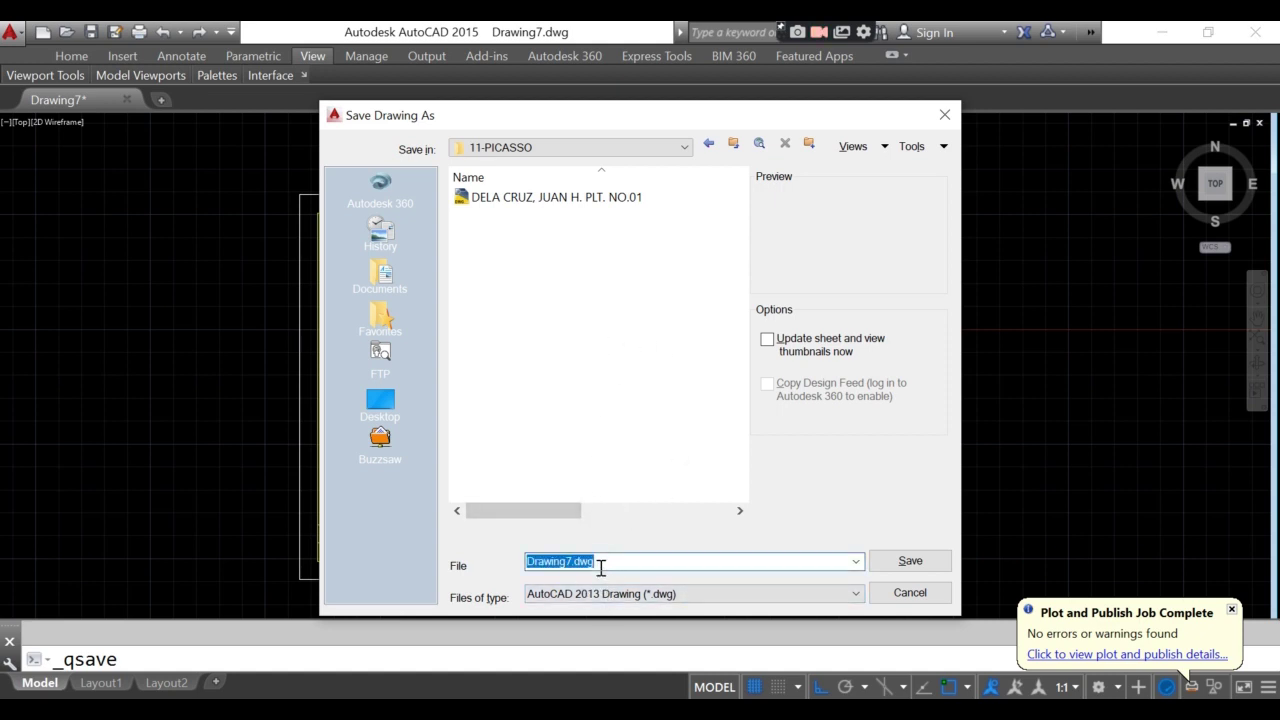
- Save as the student's name plus PLT. NO.01, replacing the existing file
{"action": "type", "text": "DELA,"}
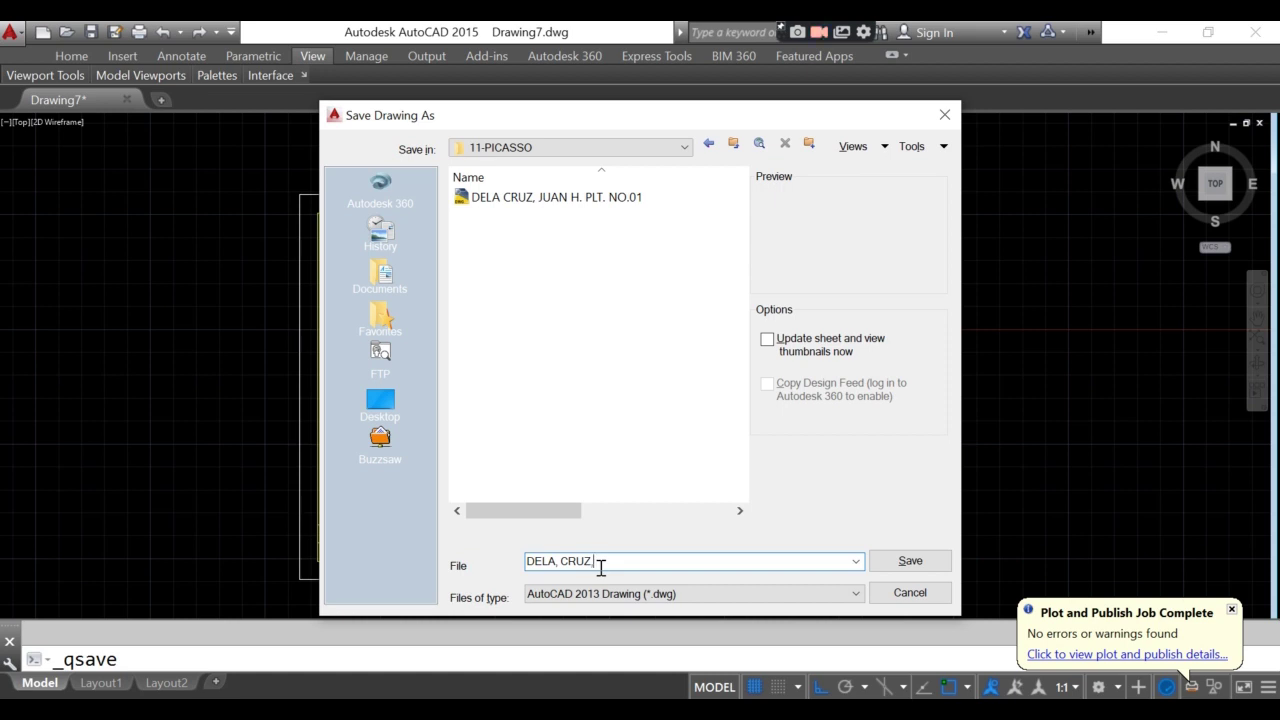
{"action": "type", "text": "CR"}
{"action": "key", "text": "BackSpace"}
{"action": "key", "text": "BackSpace"}
{"action": "key", "text": "BackSpace"}
{"action": "key", "text": "BackSpace"}
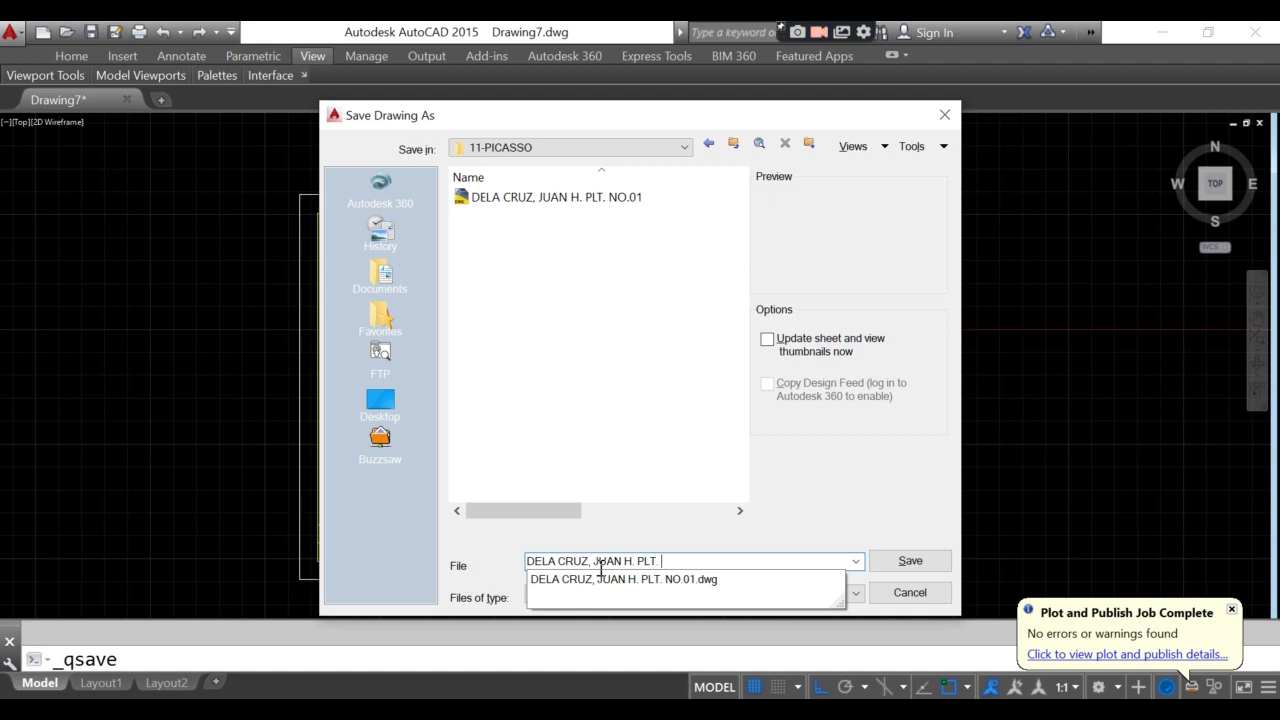
{"action": "type", "text": ". 01"}
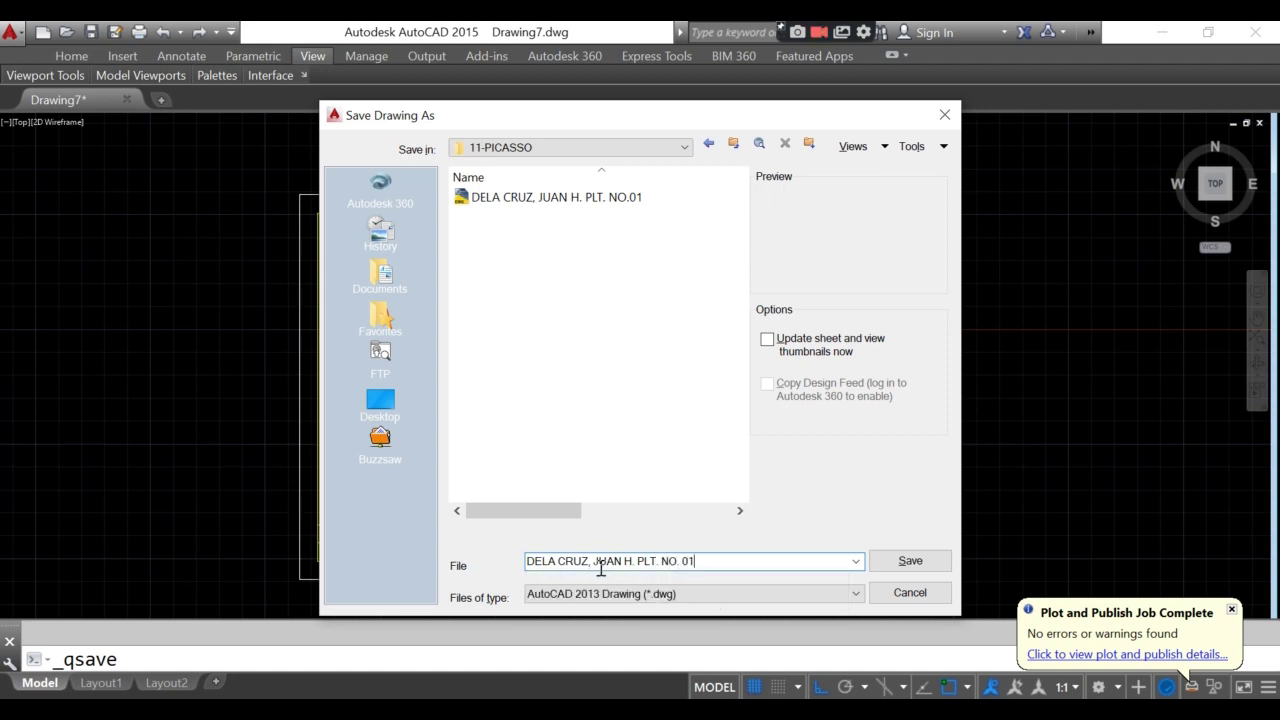
{"action": "left_click", "coordinate": [906, 561]}
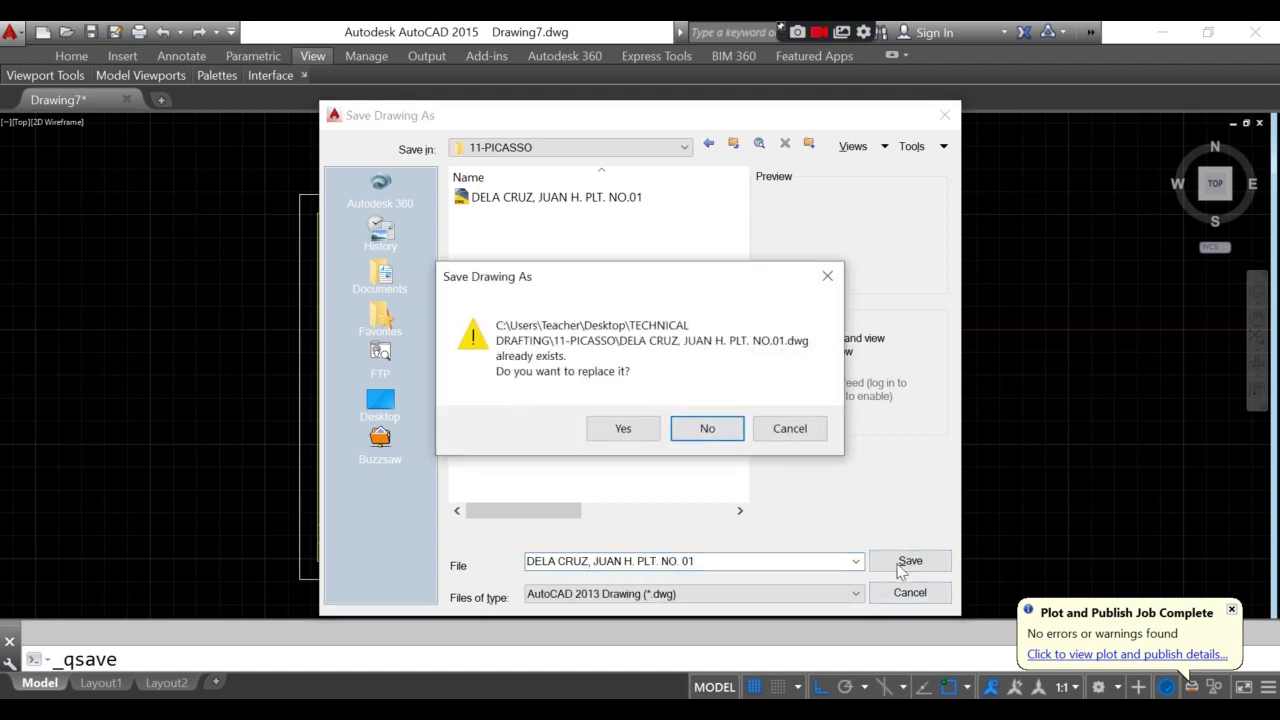
{"action": "left_click", "coordinate": [624, 428]}
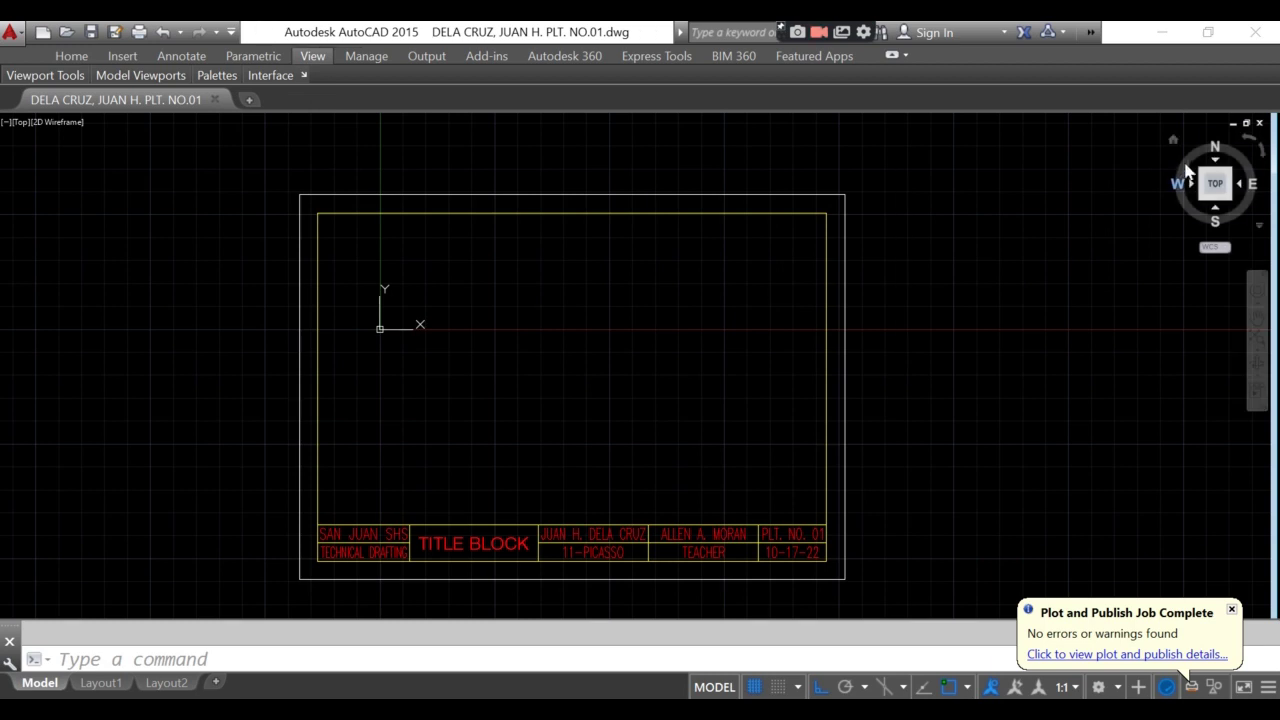
- Close the saved plate drawing and exit AutoCAD
{"action": "left_click", "coordinate": [1259, 123]}
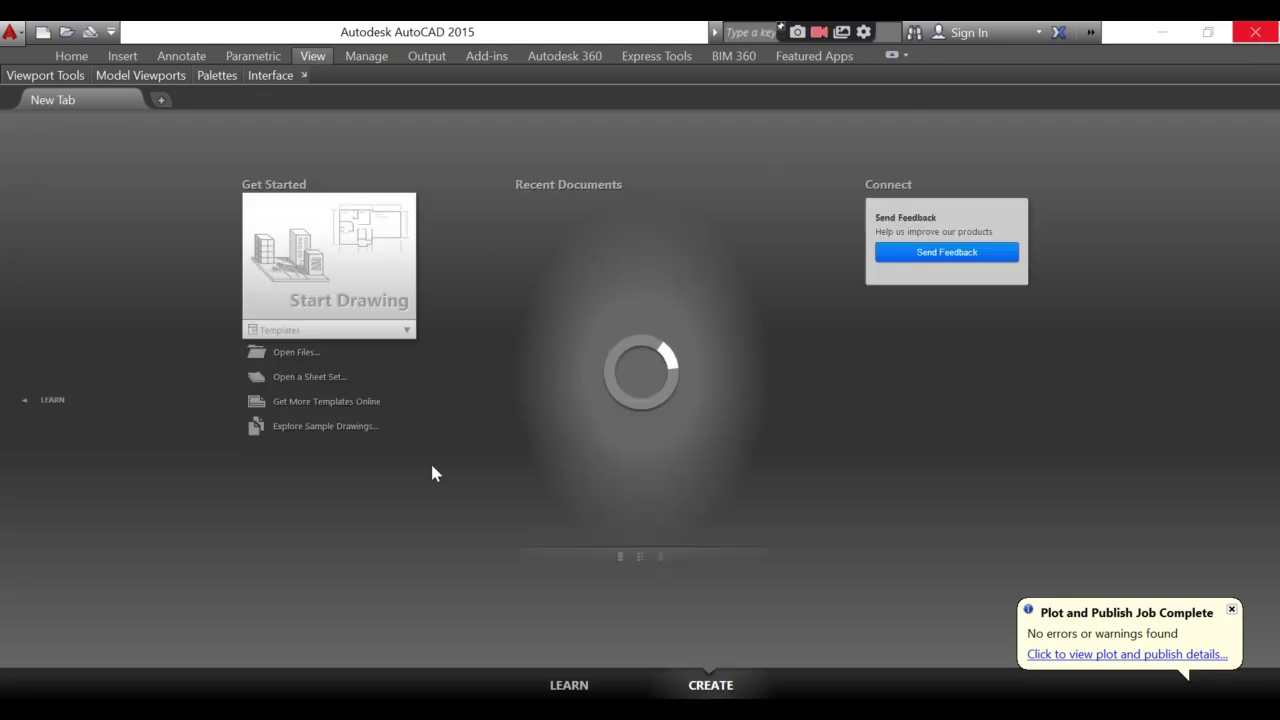
{"action": "left_click", "coordinate": [1237, 38]}
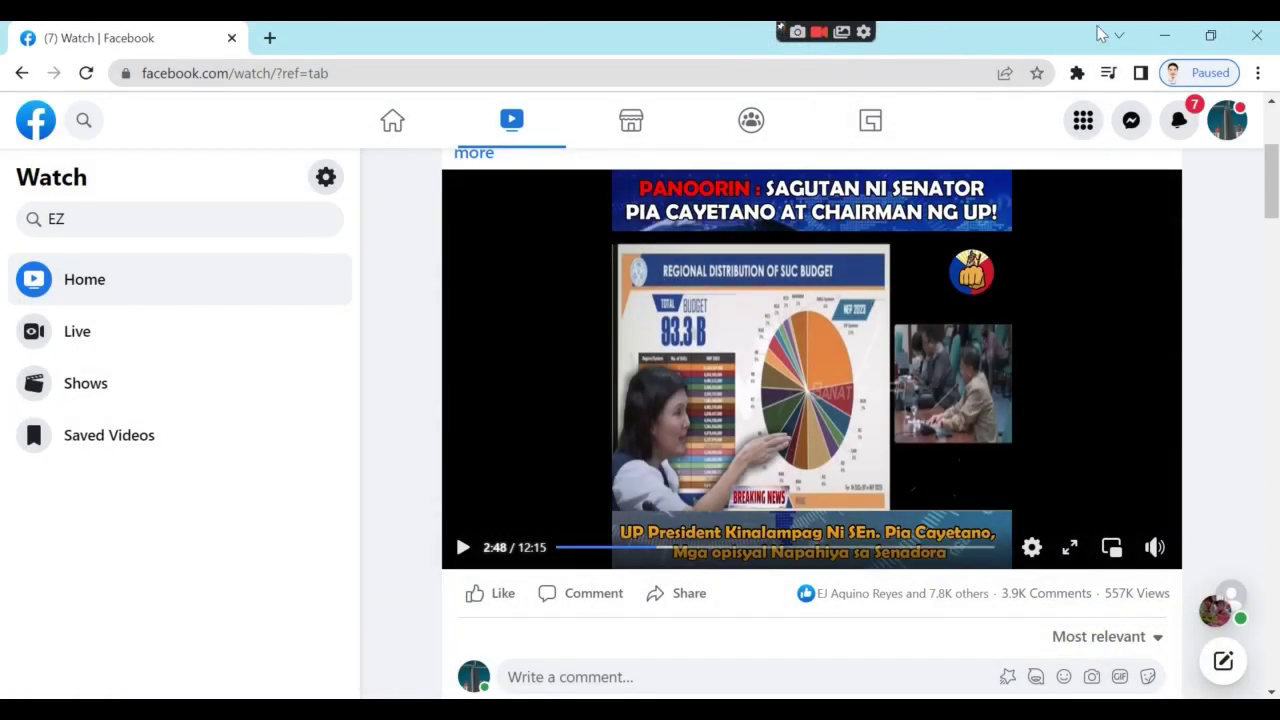
- Minimize the browser and Videos windows, then open the DWG from TECHNICAL DRAFTING > 11-PICASSO
{"action": "left_click", "coordinate": [1164, 35]}
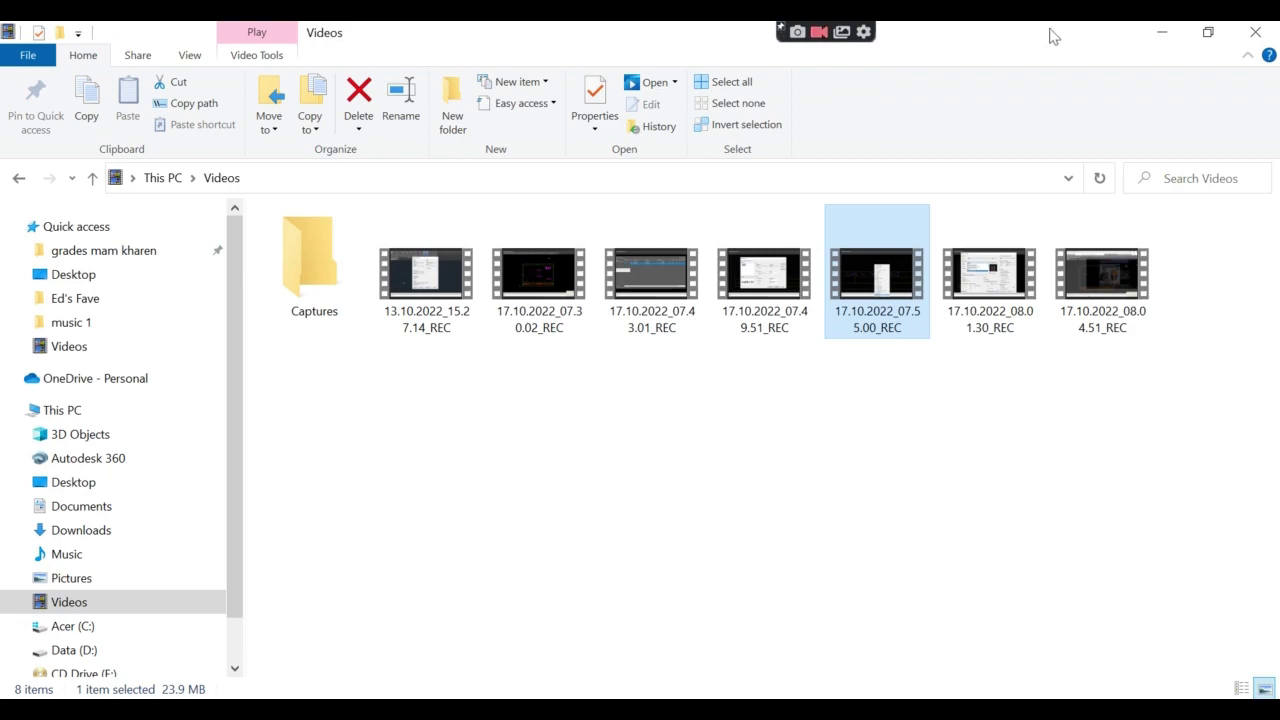
{"action": "left_click", "coordinate": [1157, 32]}
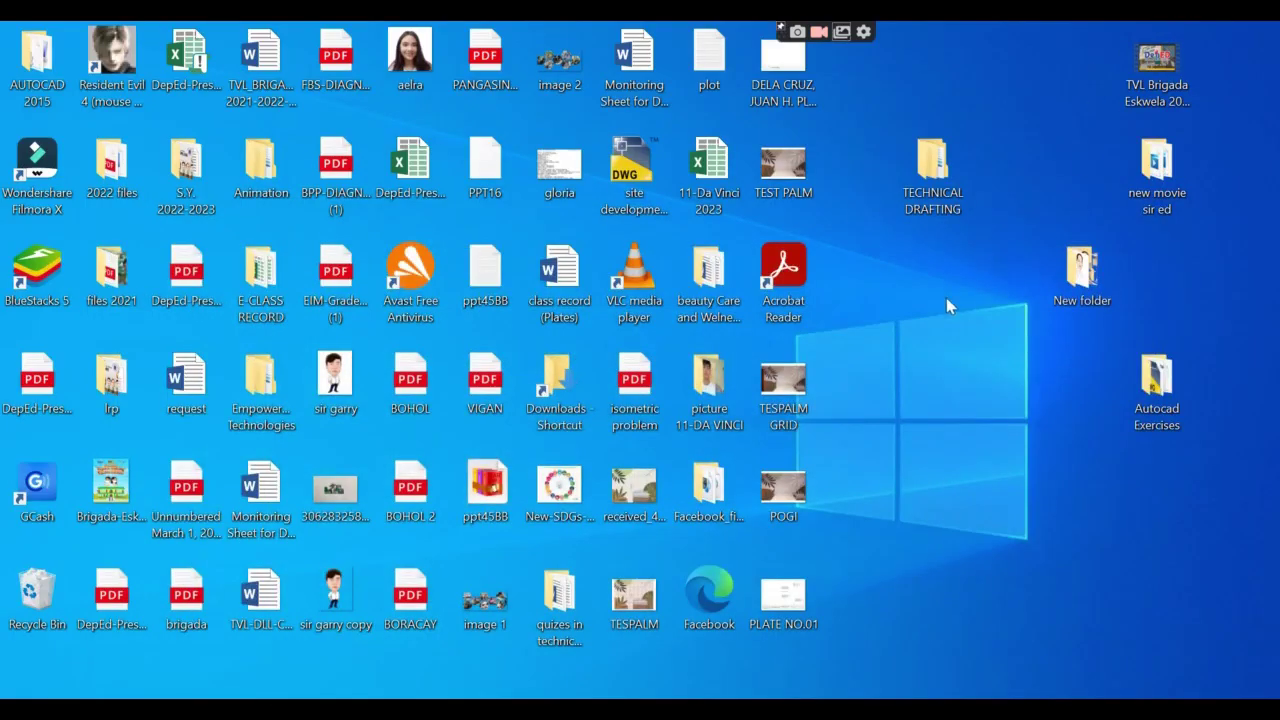
{"action": "double_click", "coordinate": [933, 165]}
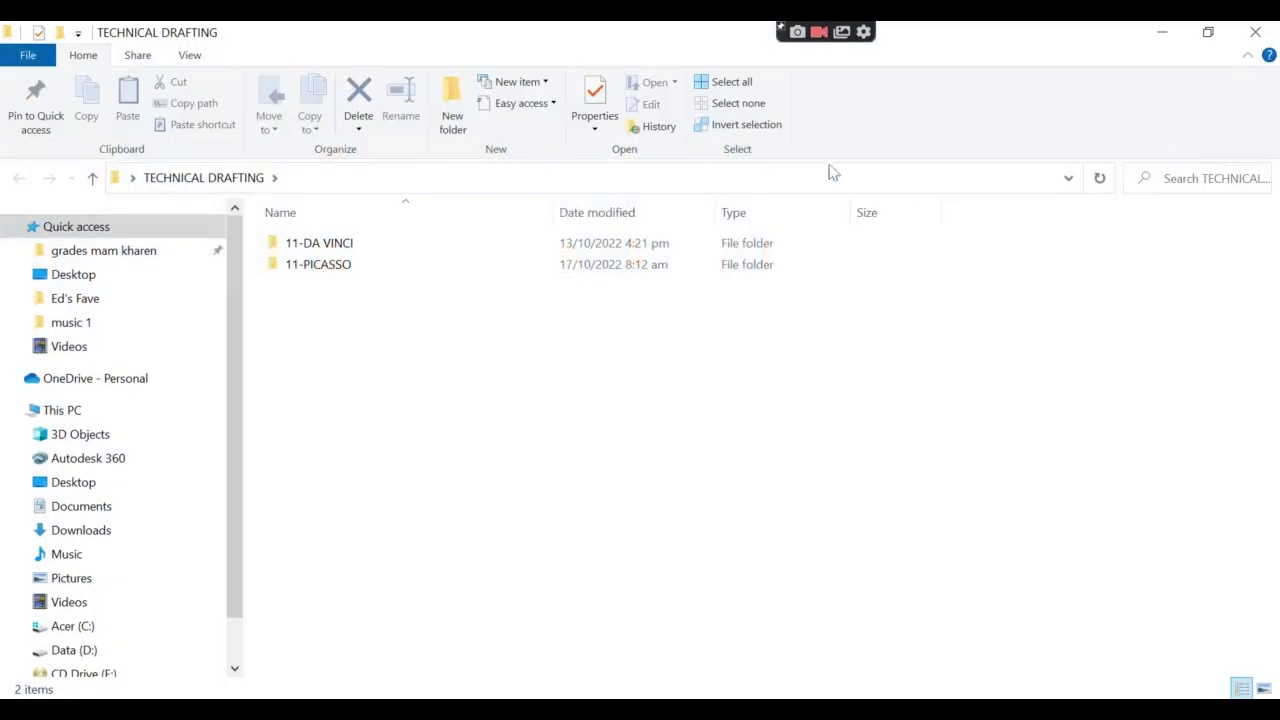
{"action": "left_click", "coordinate": [321, 276]}
{"action": "double_click", "coordinate": [321, 276]}
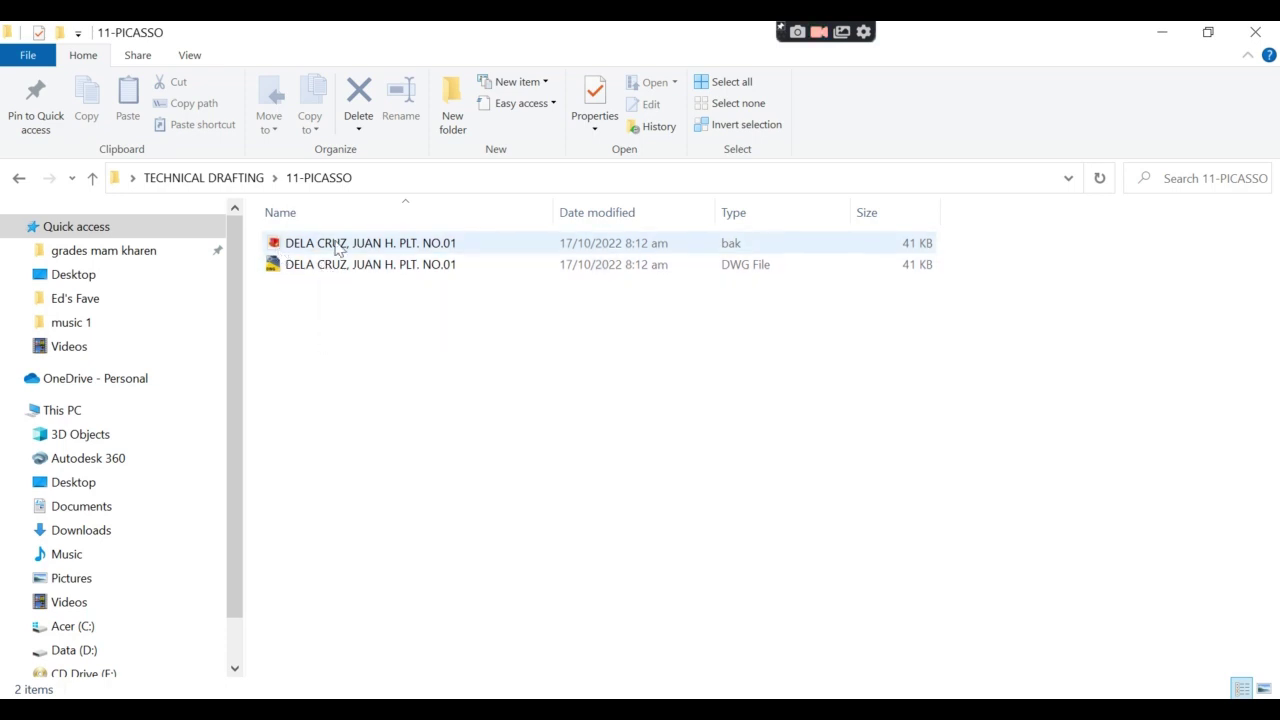
{"action": "double_click", "coordinate": [312, 266]}
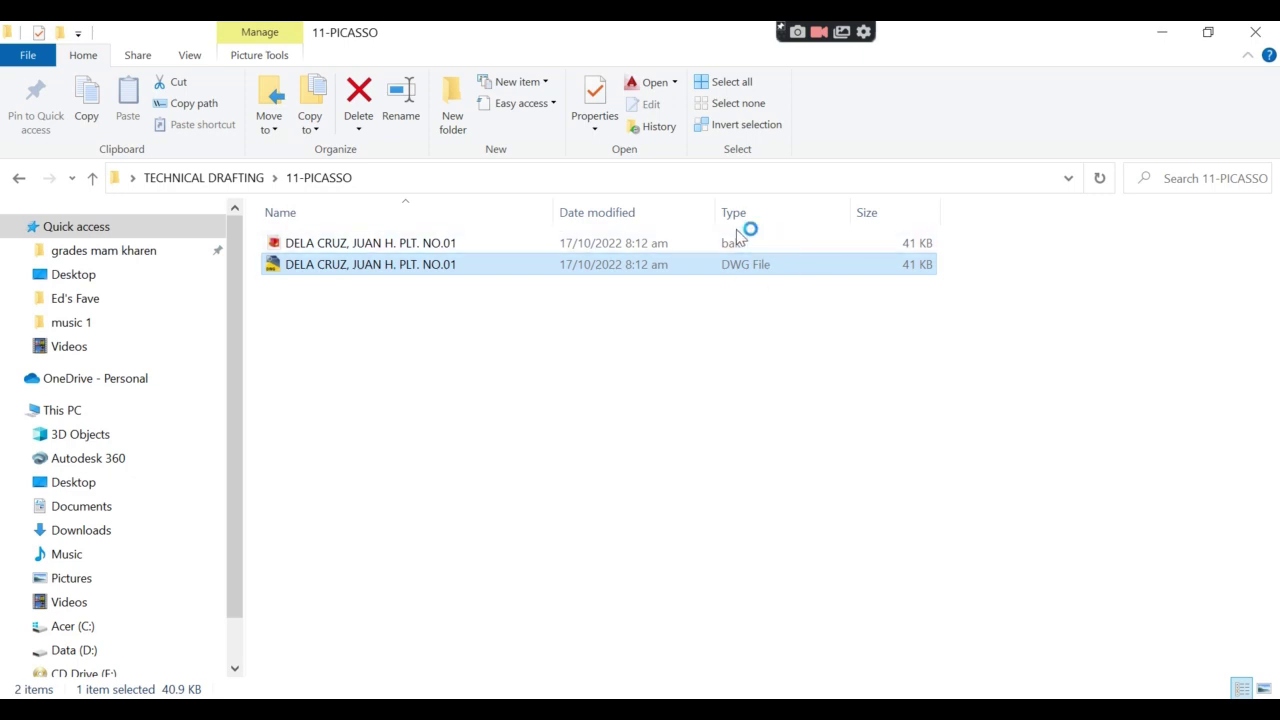
- Select the backup and then the DWG file, and minimize File Explorer
{"action": "left_click", "coordinate": [879, 595]}
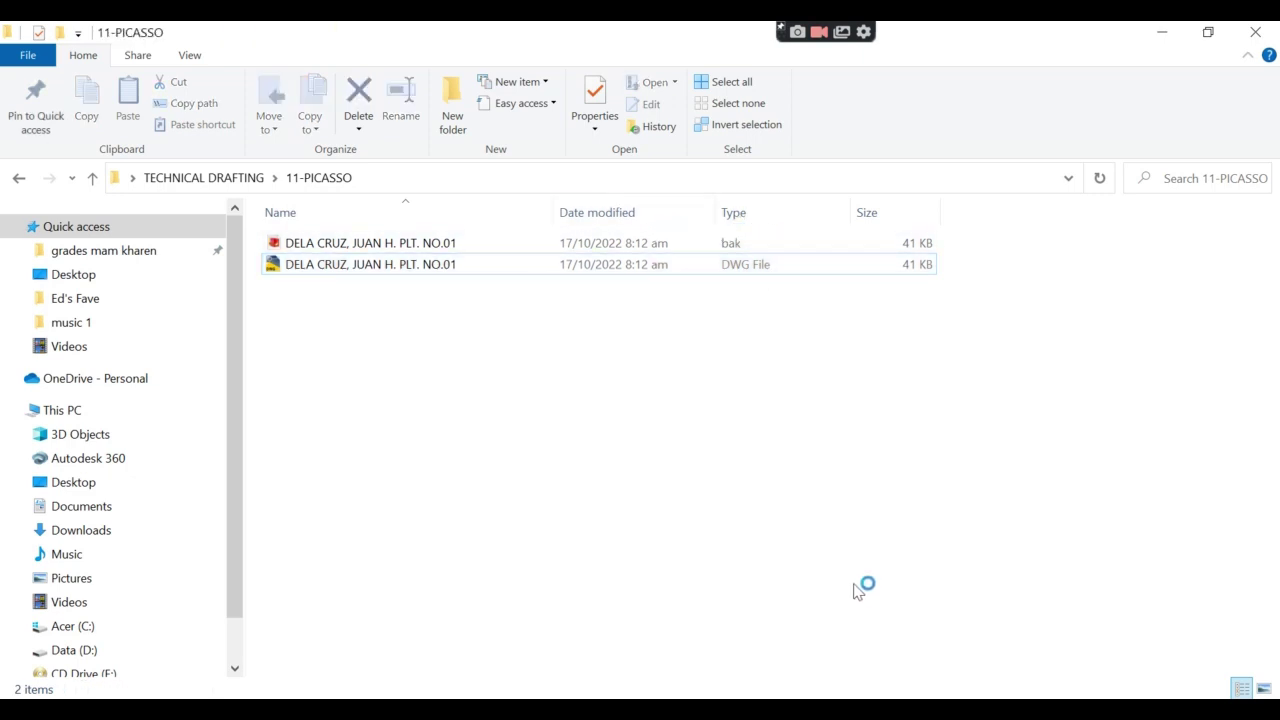
{"action": "key", "text": "Up"}
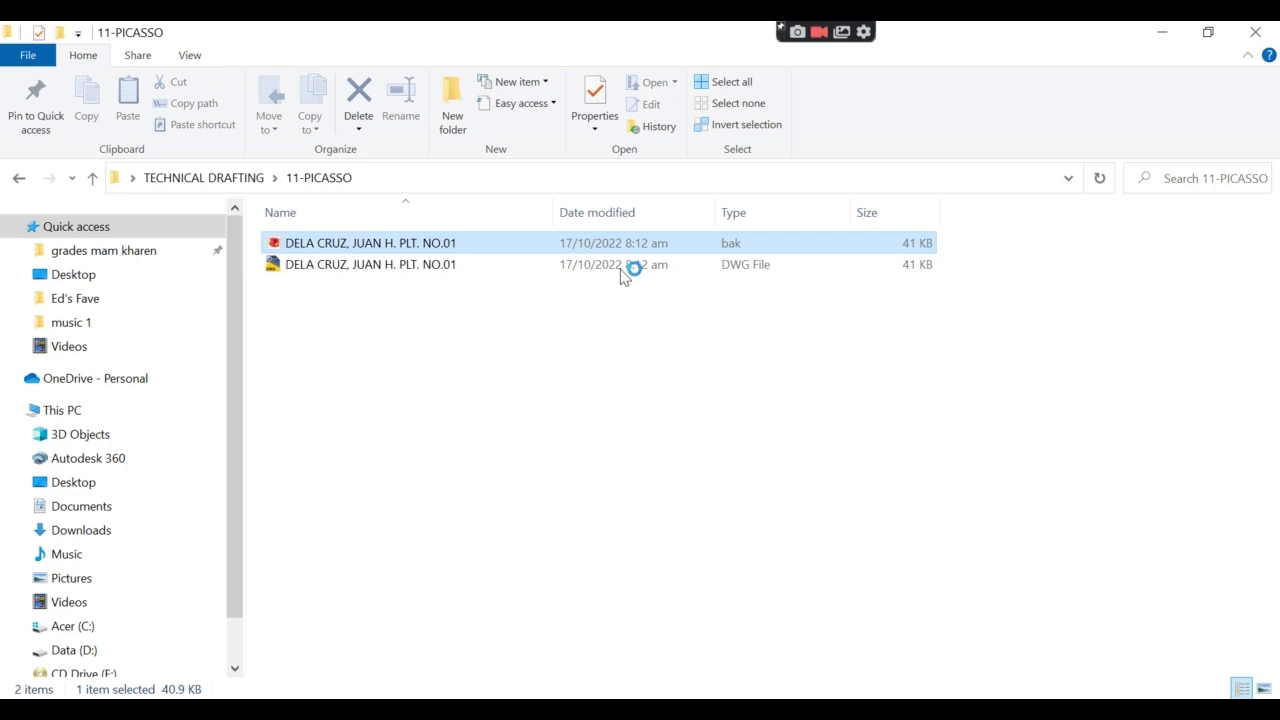
{"action": "left_click", "coordinate": [622, 268]}
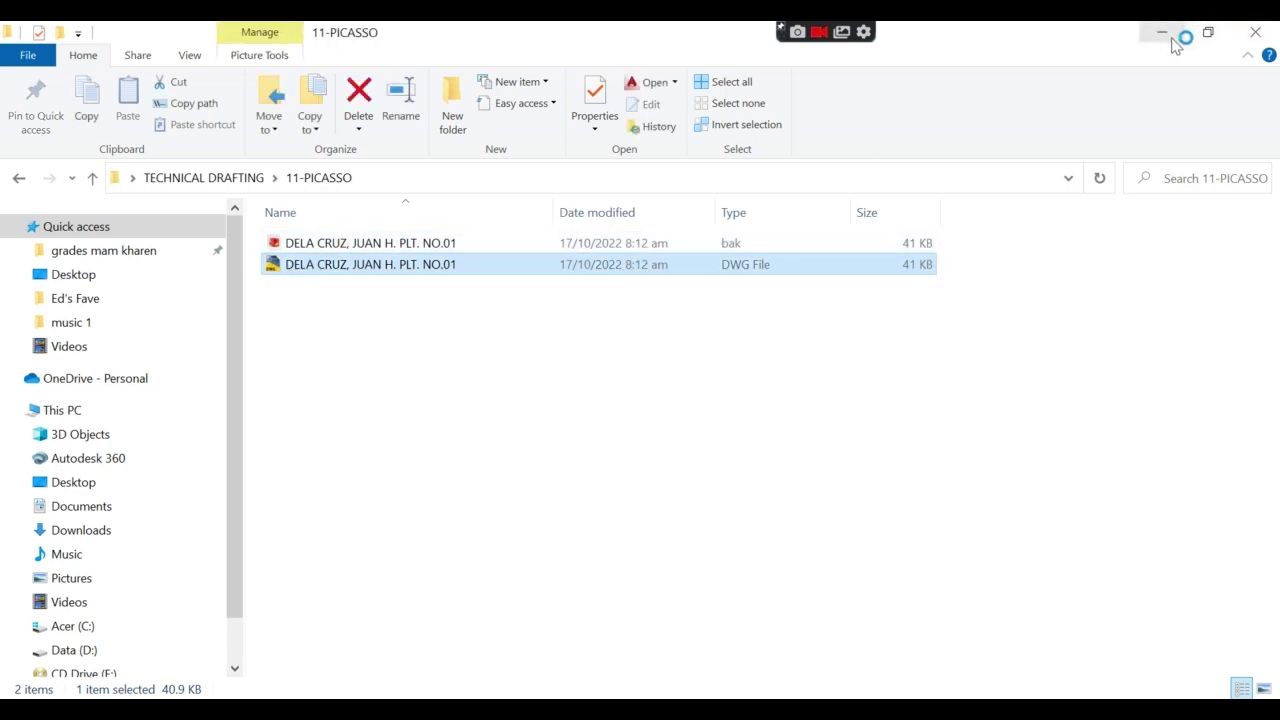
{"action": "left_click", "coordinate": [1174, 40]}
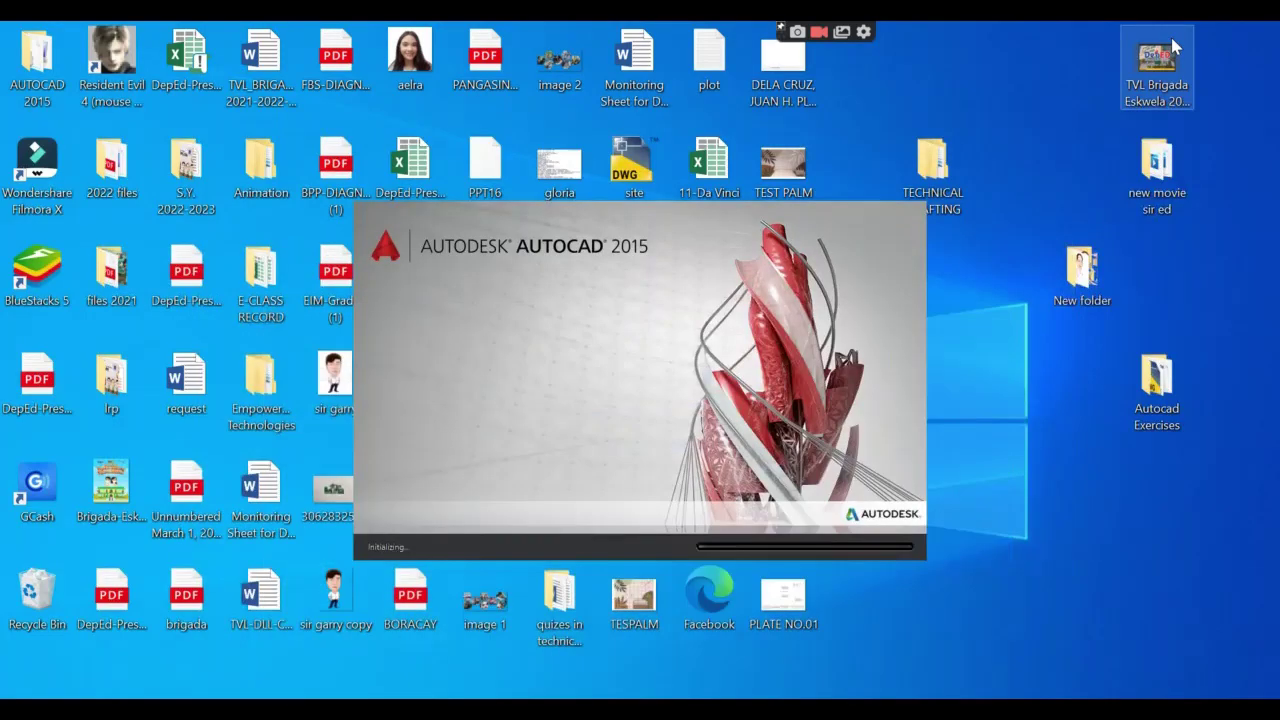
- Refresh the desktop while AutoCAD loads, accepting the metric Startup dialog defaults
{"action": "right_click", "coordinate": [1063, 502]}
{"action": "left_click", "coordinate": [955, 363]}
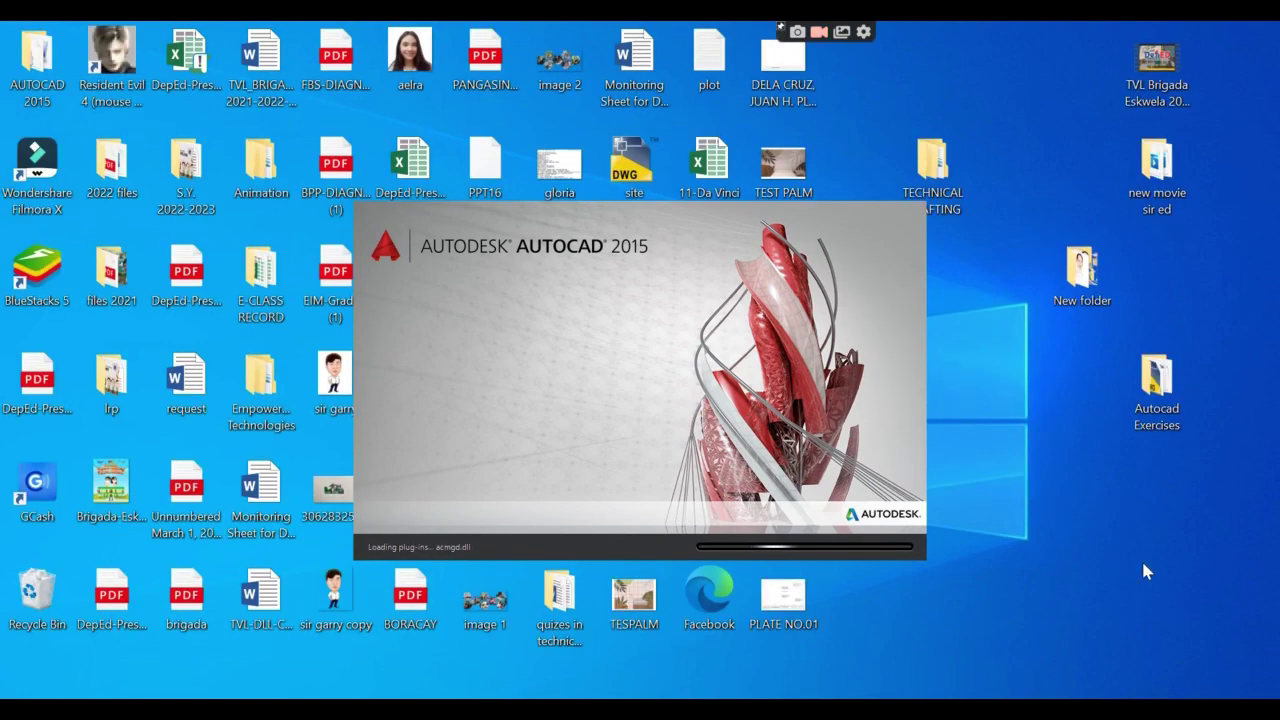
{"action": "right_click", "coordinate": [1198, 560]}
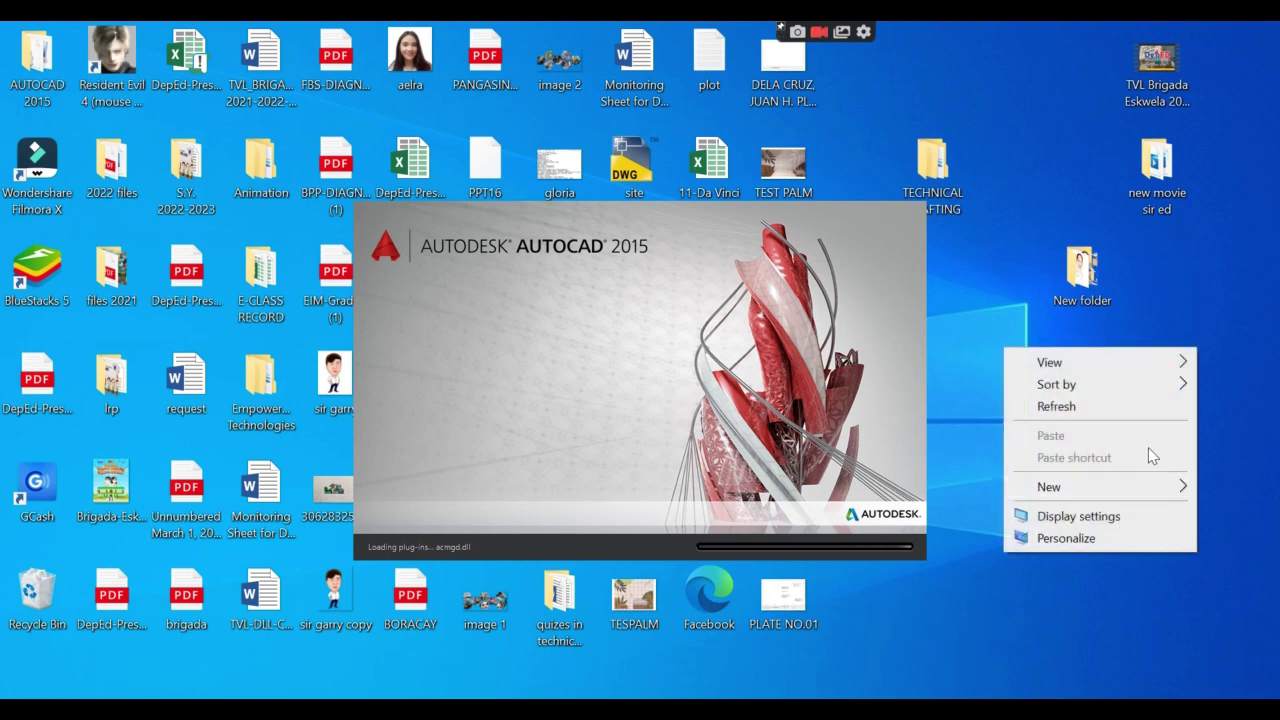
{"action": "left_click", "coordinate": [1140, 405]}
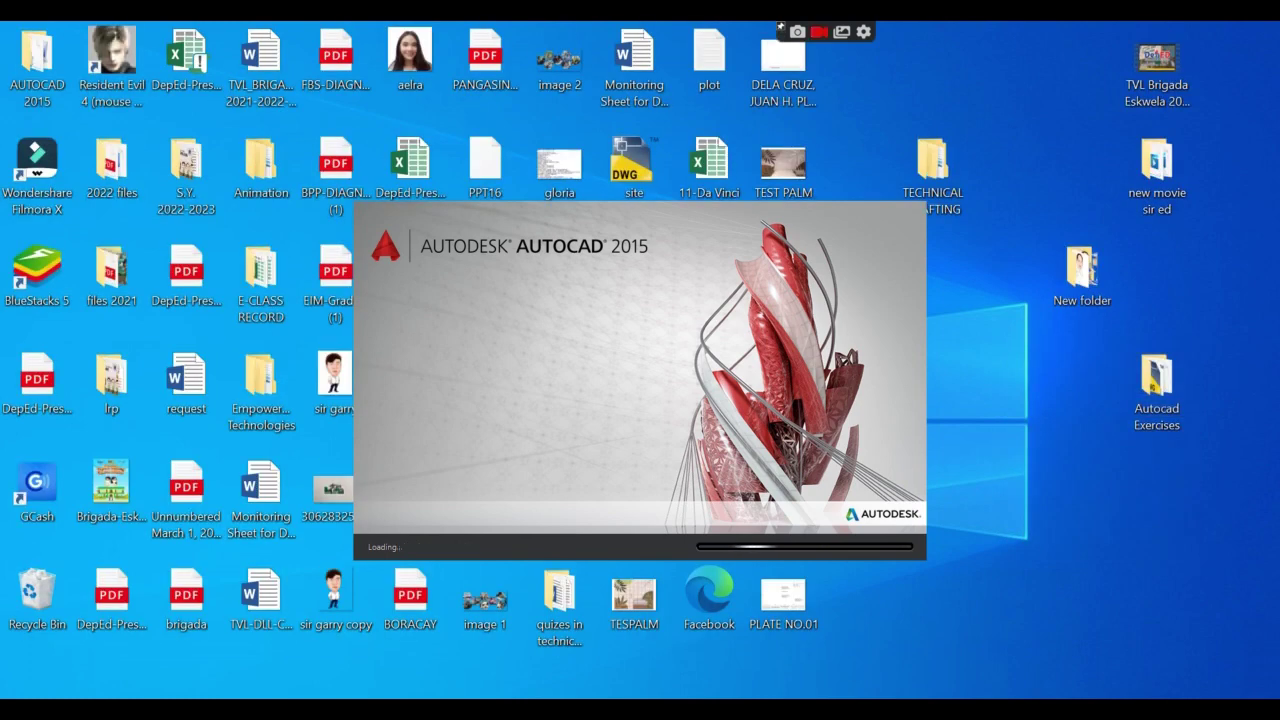
{"action": "right_click", "coordinate": [1085, 604]}
{"action": "left_click", "coordinate": [1001, 462]}
{"action": "right_click", "coordinate": [1032, 498]}
{"action": "left_click", "coordinate": [1037, 511]}
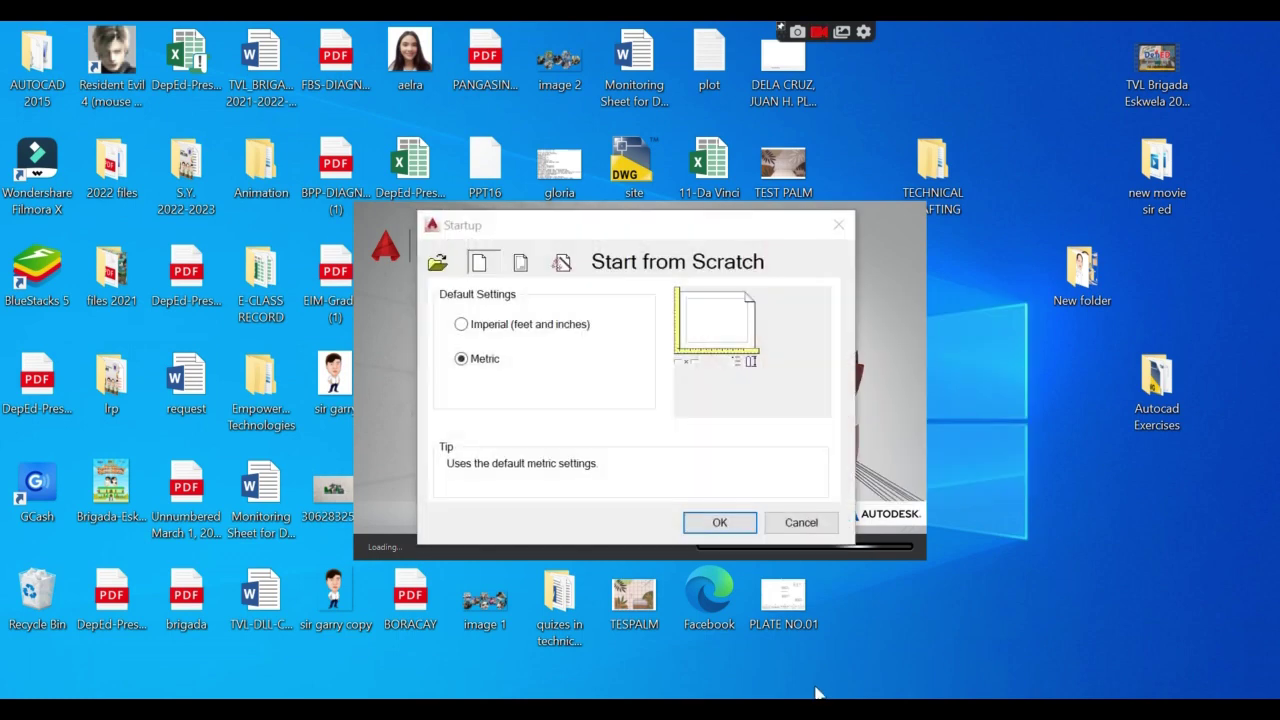
{"action": "left_click", "coordinate": [718, 528]}
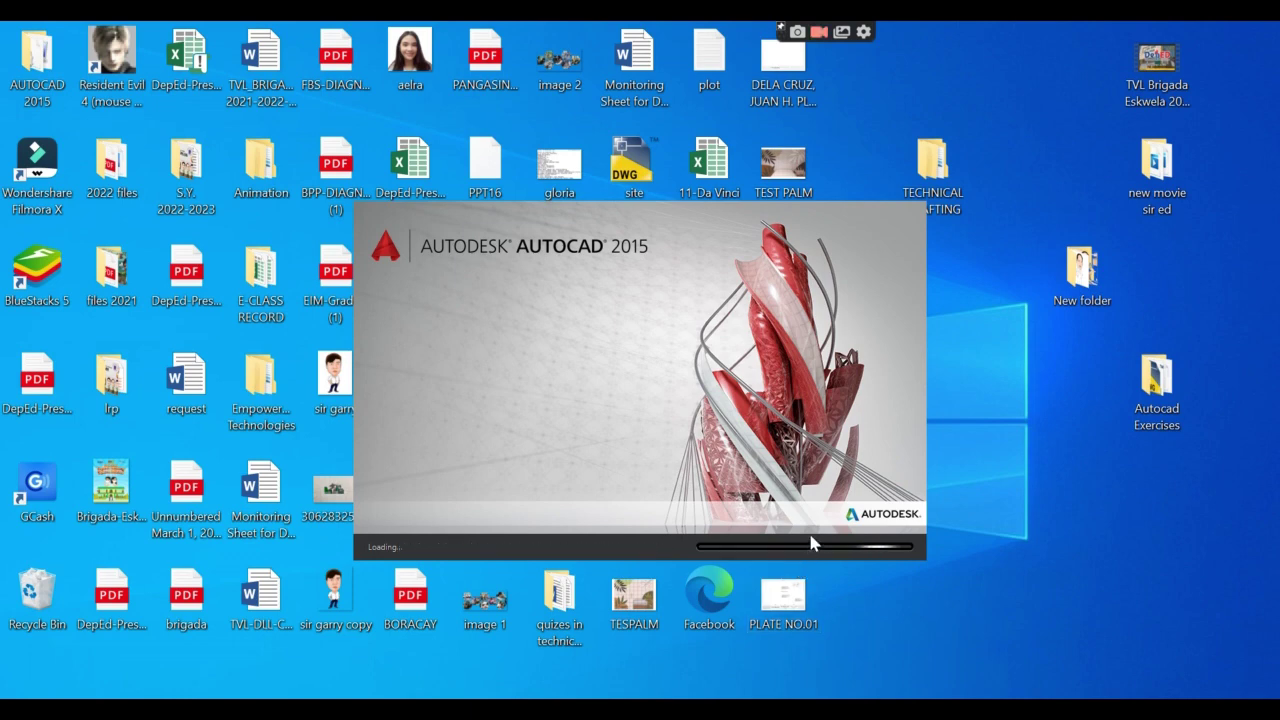
{"action": "right_click", "coordinate": [1004, 492]}
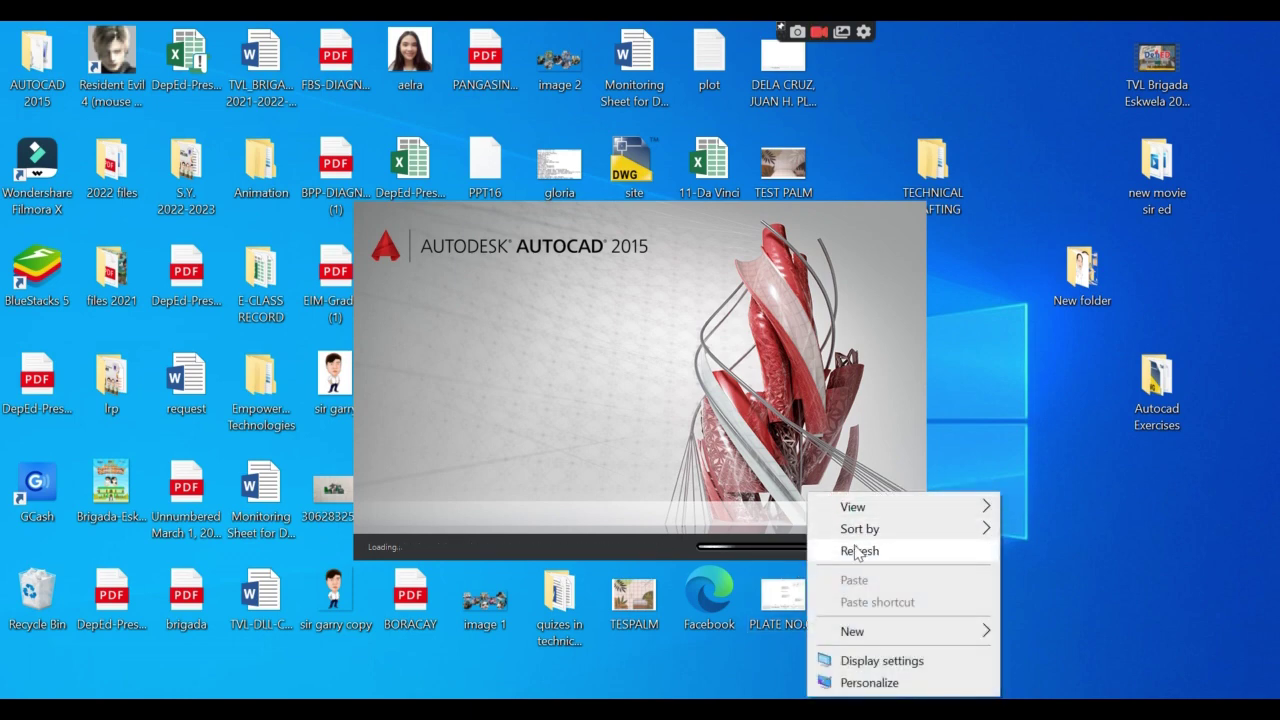
{"action": "left_click", "coordinate": [862, 550]}
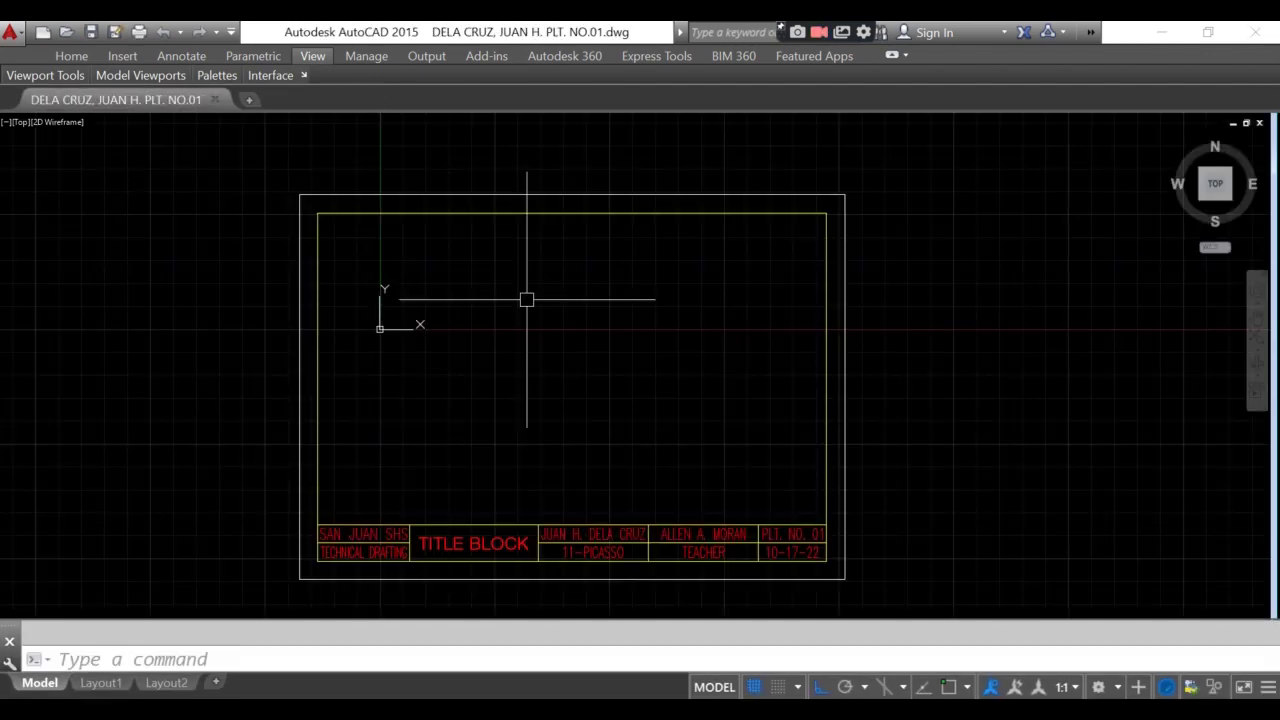
{"action": "middle_click_drag", "start_coordinate": [814, 551], "coordinate": [836, 505]}
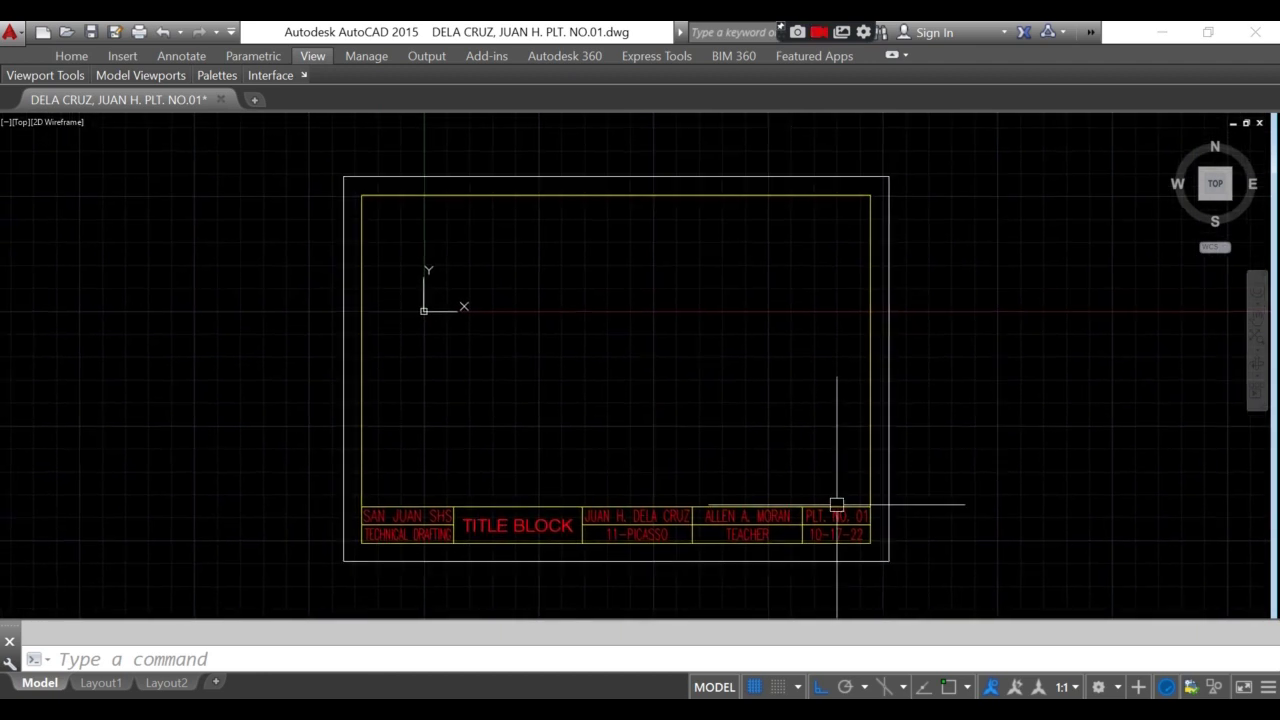
{"action": "middle_click_drag", "start_coordinate": [974, 531], "coordinate": [963, 527]}
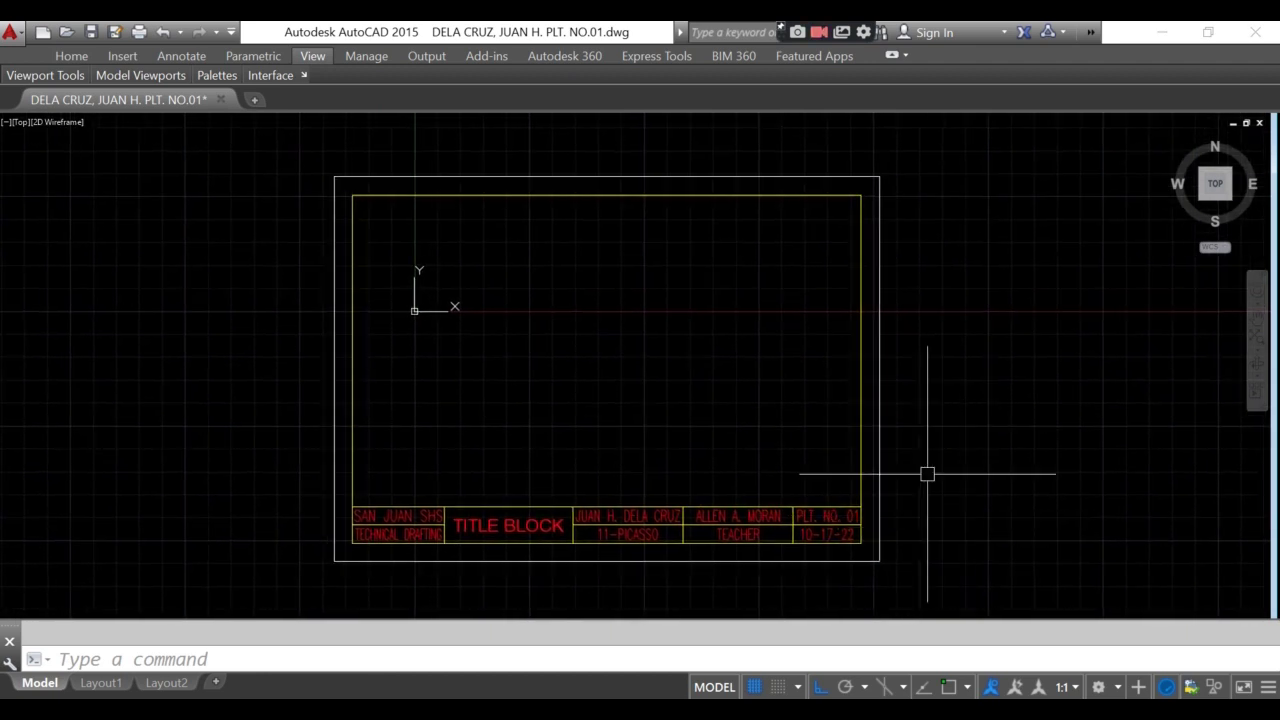